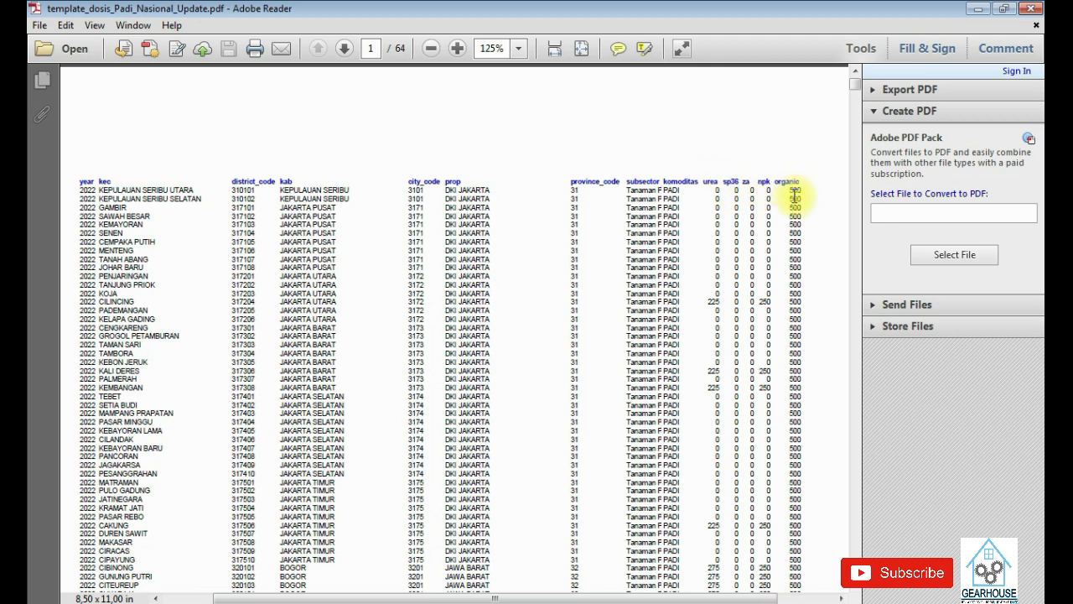
Examine the rice fertilizer dose table by subdistrict, from the DKI Jakarta rows through the Jawa Barat rows
{"action": "scroll", "coordinate": [634, 378], "scroll_direction": "down", "scroll_amount": 20}
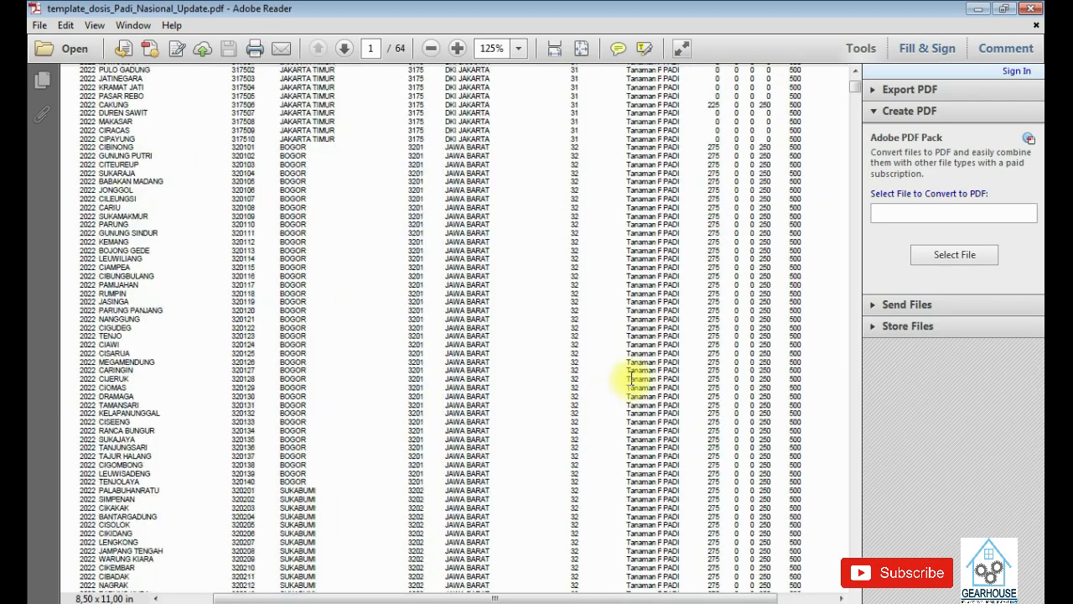
{"action": "scroll", "coordinate": [634, 377], "scroll_direction": "down", "scroll_amount": 20}
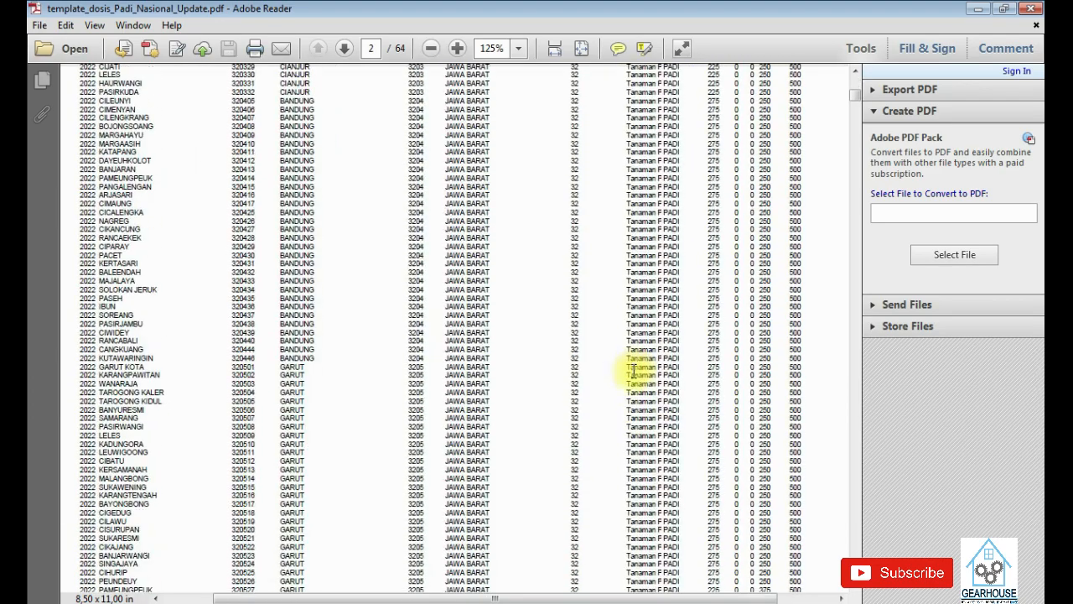
{"action": "scroll", "coordinate": [637, 357], "scroll_direction": "down", "scroll_amount": 20}
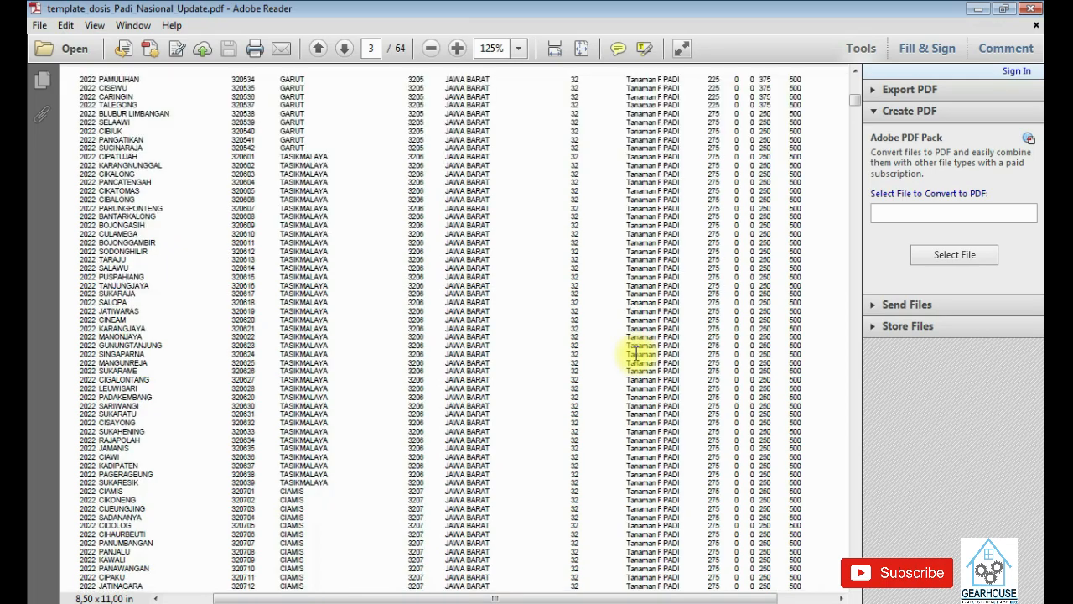
{"action": "scroll", "coordinate": [634, 357], "scroll_direction": "down", "scroll_amount": 20}
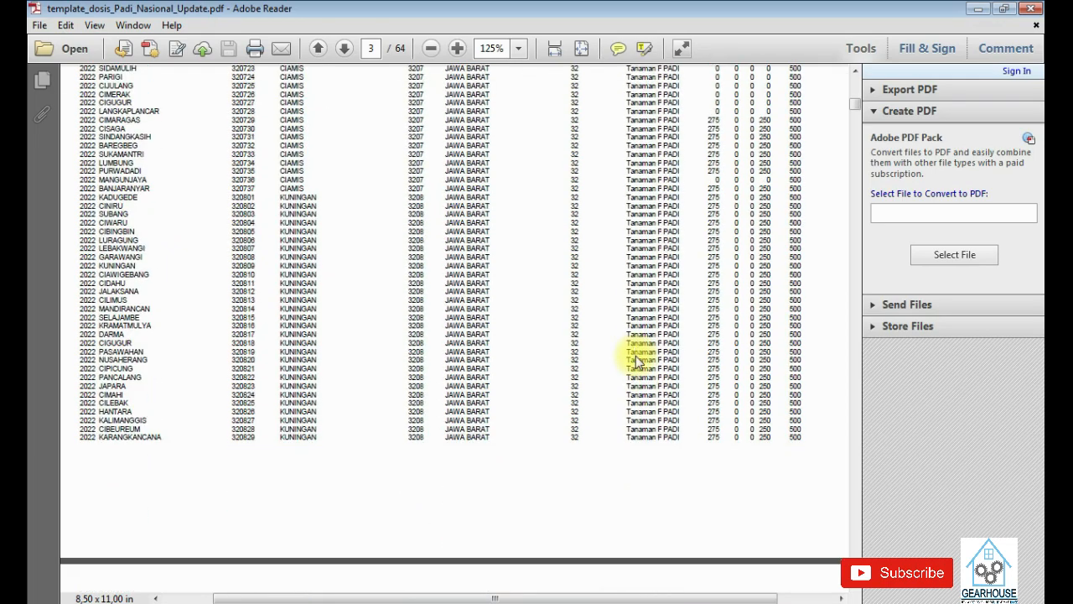
{"action": "scroll", "coordinate": [634, 362], "scroll_direction": "down", "scroll_amount": 20}
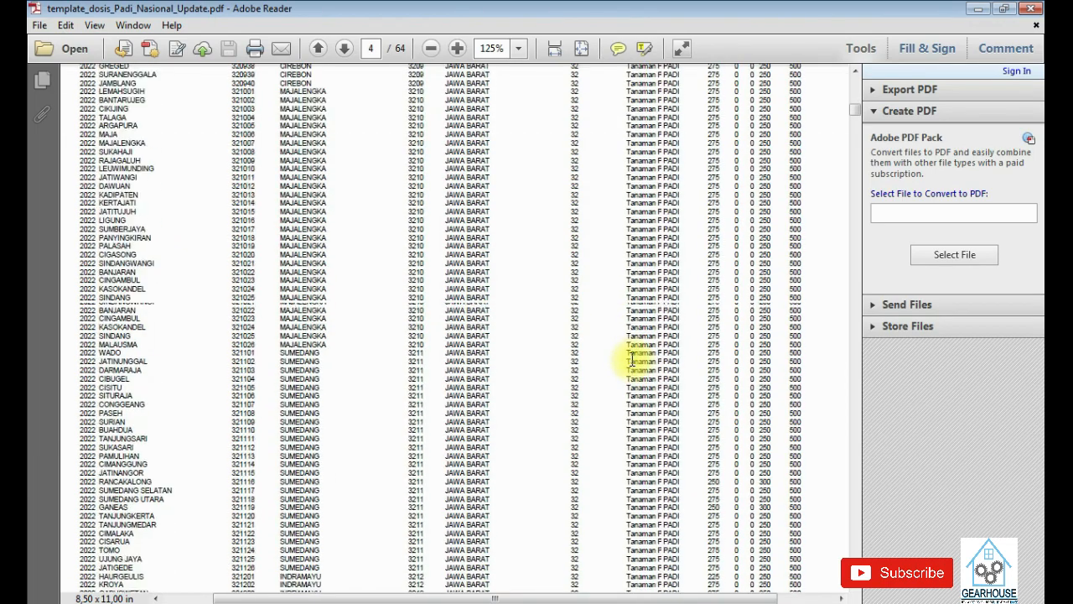
{"action": "scroll", "coordinate": [630, 360], "scroll_direction": "down", "scroll_amount": 10}
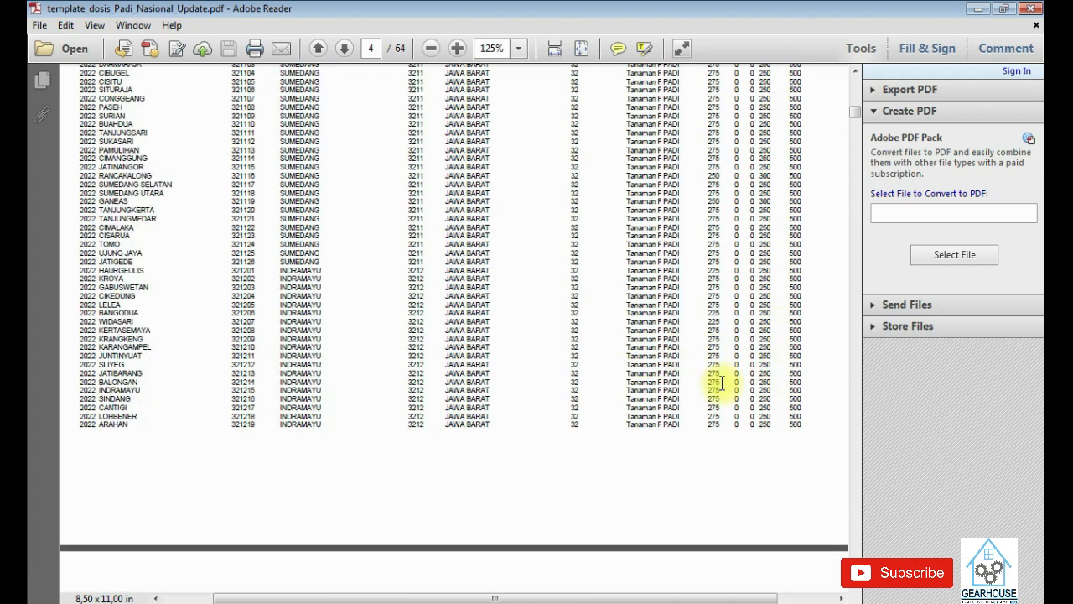
{"action": "scroll", "coordinate": [630, 368], "scroll_direction": "down", "scroll_amount": 8}
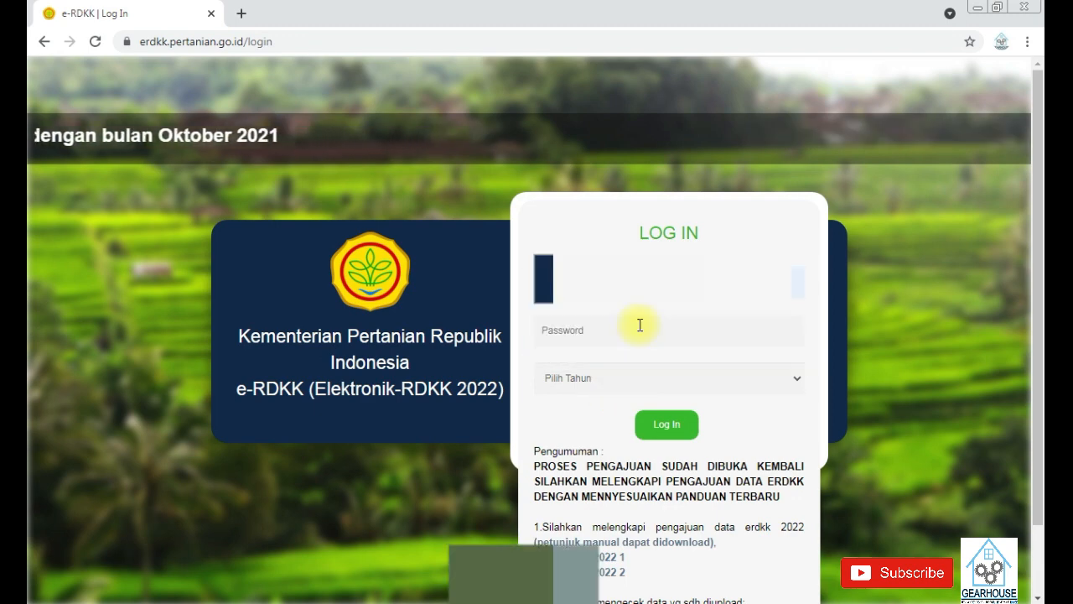
Switch to the e-RDKK site, log in with the account password for year 2022, and open the Pengajuan page
{"action": "left_click", "coordinate": [604, 326]}
{"action": "type", "text": "•••"}
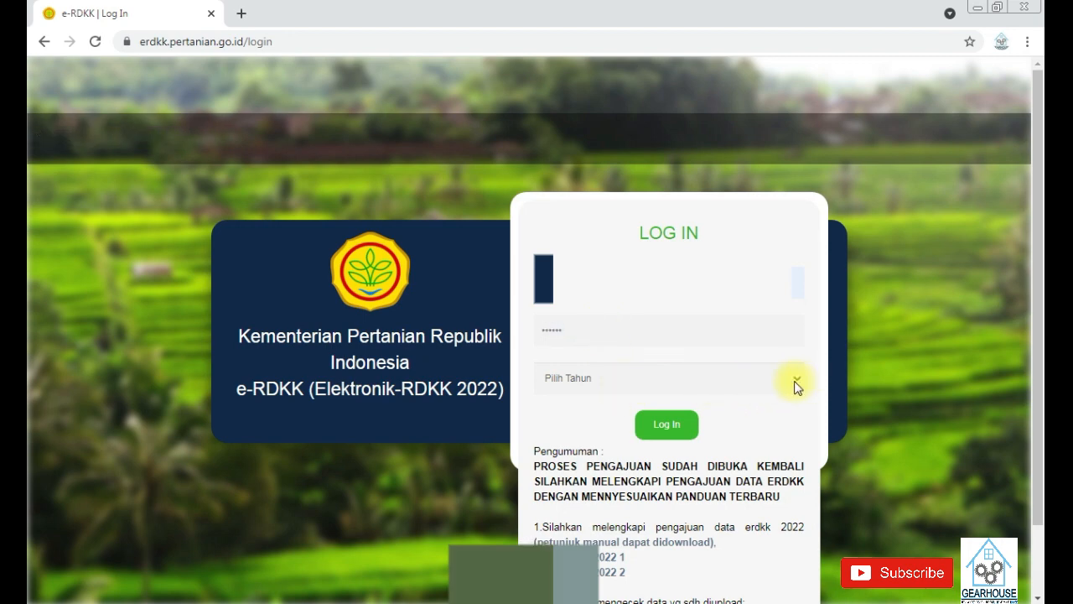
{"action": "left_click", "coordinate": [796, 379]}
{"action": "left_click", "coordinate": [795, 377]}
{"action": "left_click", "coordinate": [795, 378]}
{"action": "left_click", "coordinate": [601, 450]}
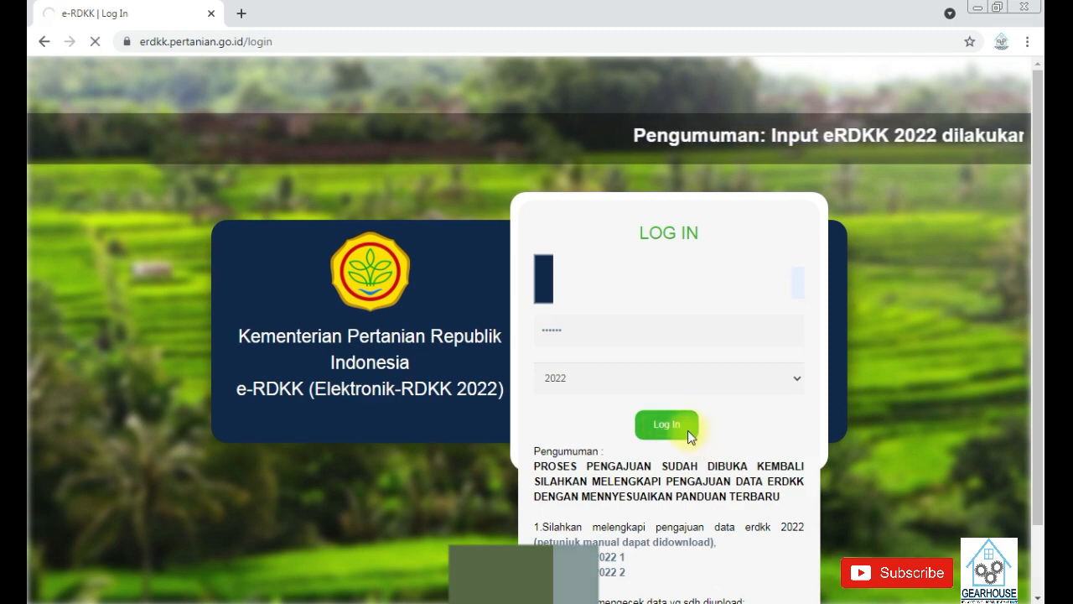
{"action": "left_click", "coordinate": [687, 430]}
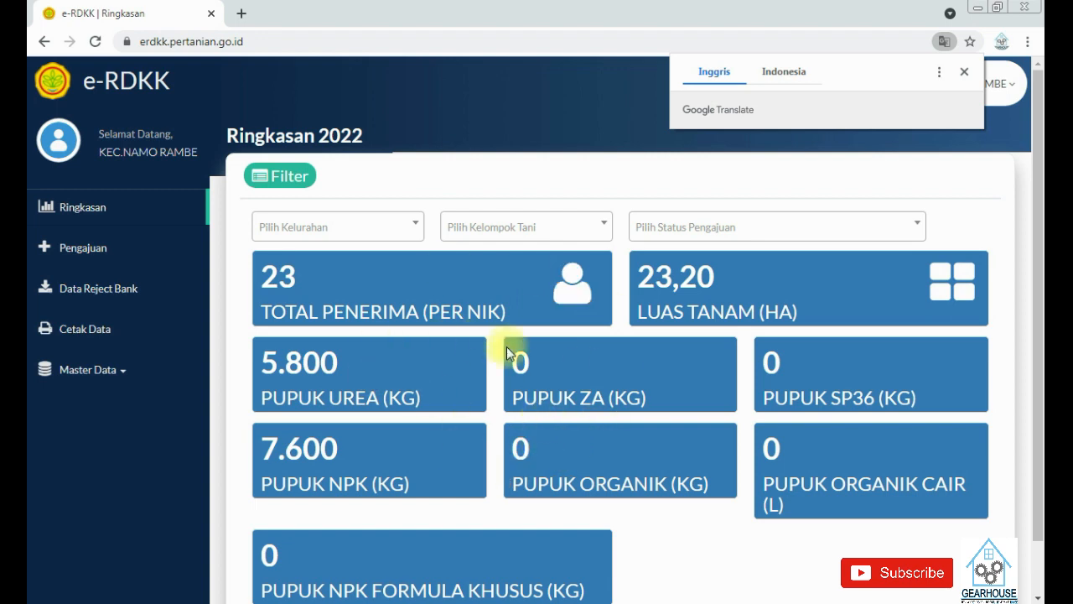
{"action": "scroll", "coordinate": [156, 198], "scroll_direction": "down", "scroll_amount": 1}
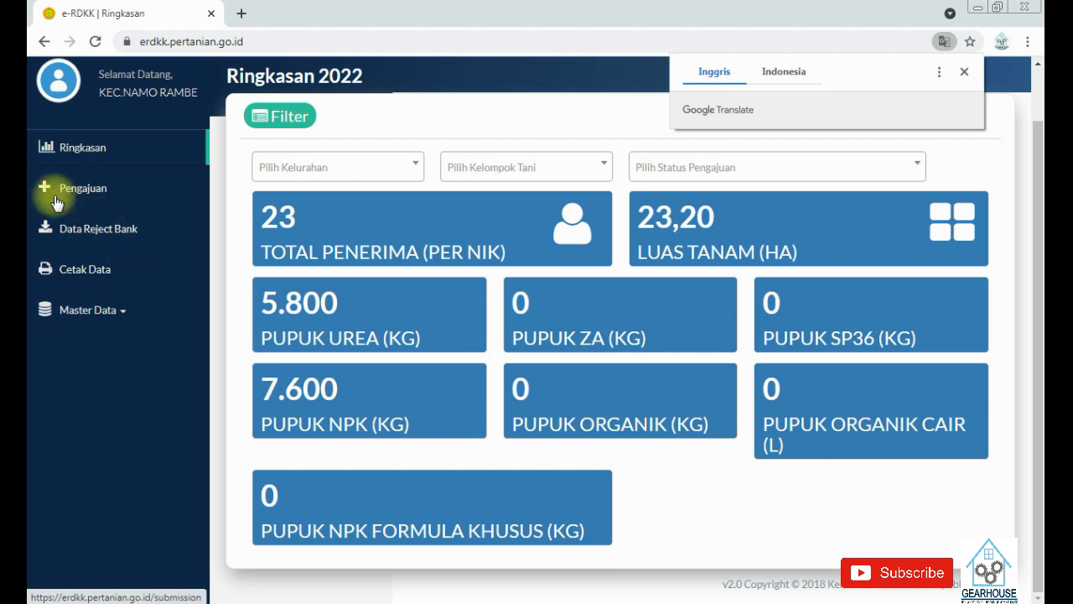
{"action": "left_click", "coordinate": [84, 192]}
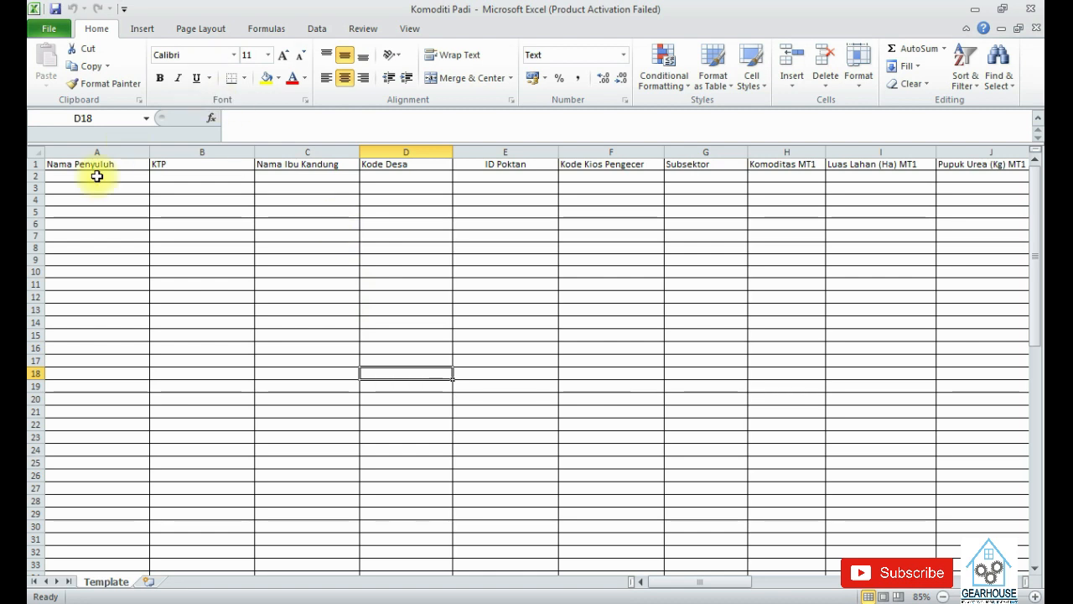
In the Komoditi Padi workbook in Excel, dismiss the activation wizard and review the headers from Nama Penyuluh to Luas Lahan (Ha) MT1
{"action": "left_click", "coordinate": [91, 164]}
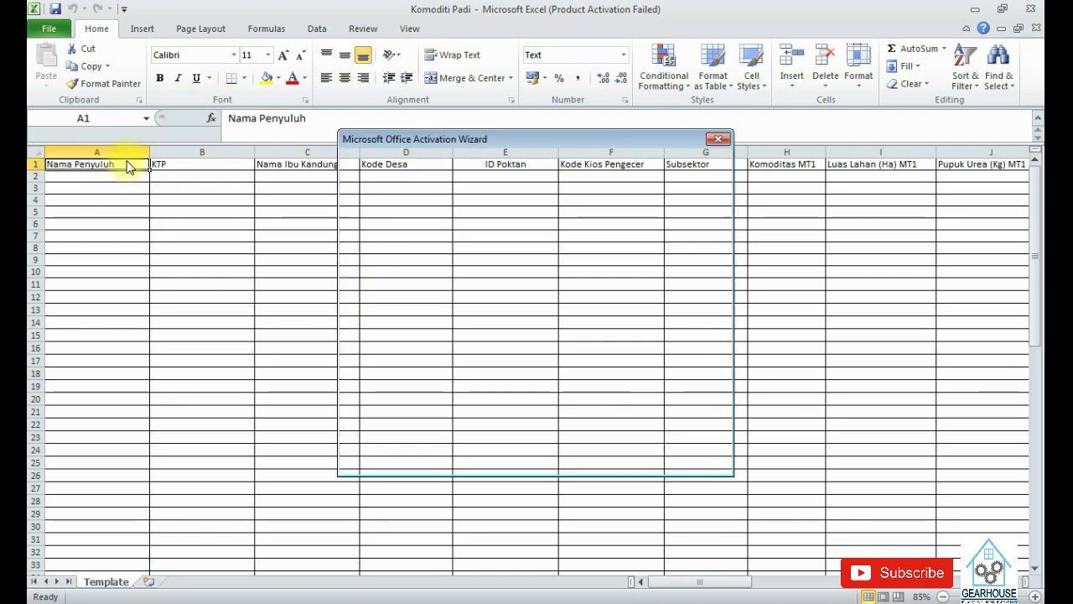
{"action": "left_click", "coordinate": [697, 460]}
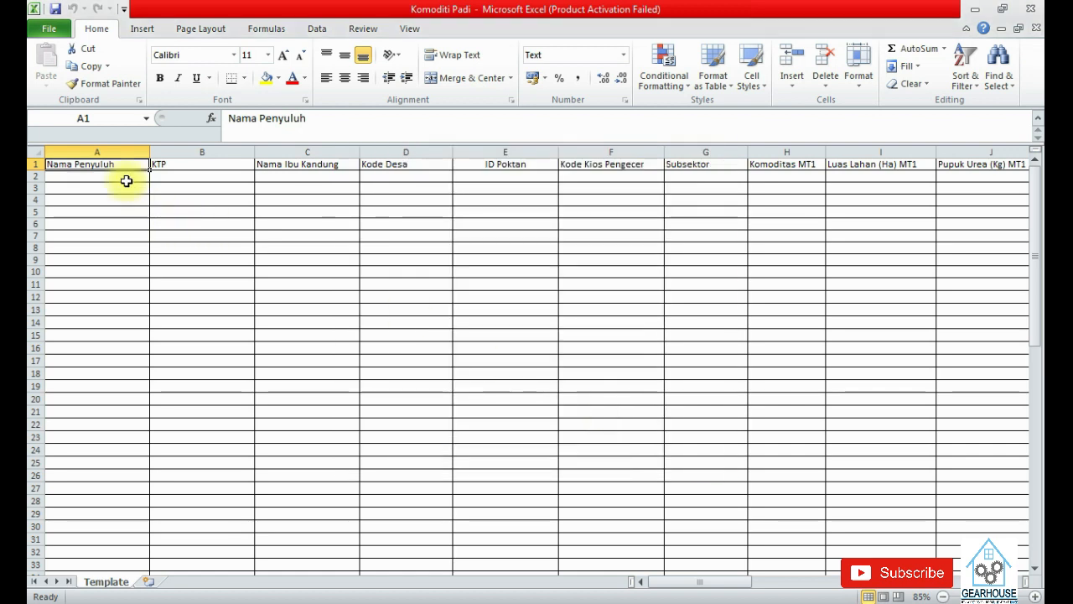
{"action": "key", "text": "Right"}
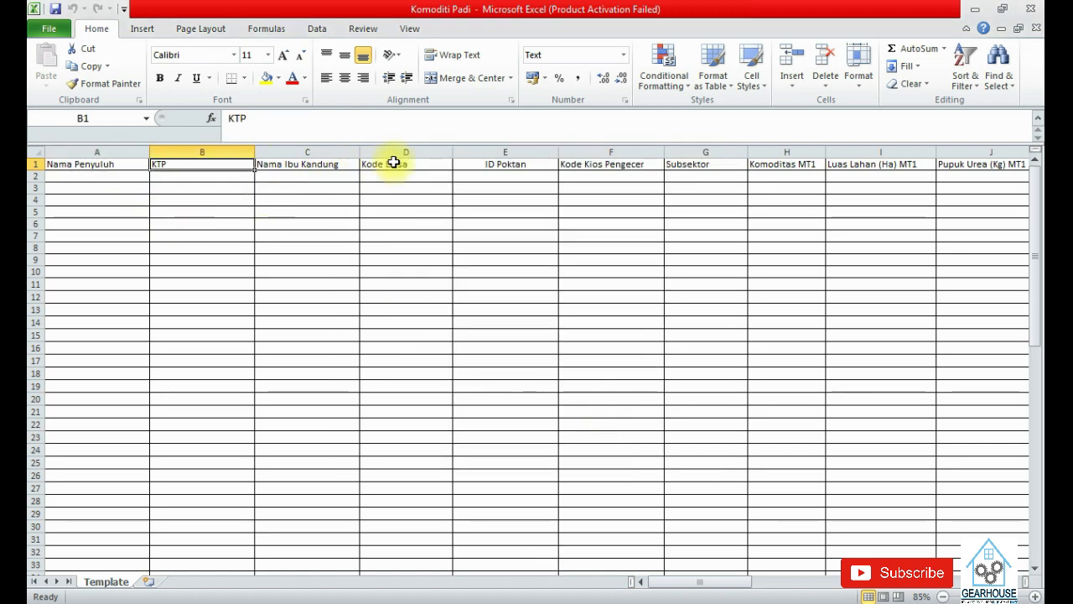
{"action": "left_click", "coordinate": [600, 167]}
{"action": "left_click", "coordinate": [734, 172]}
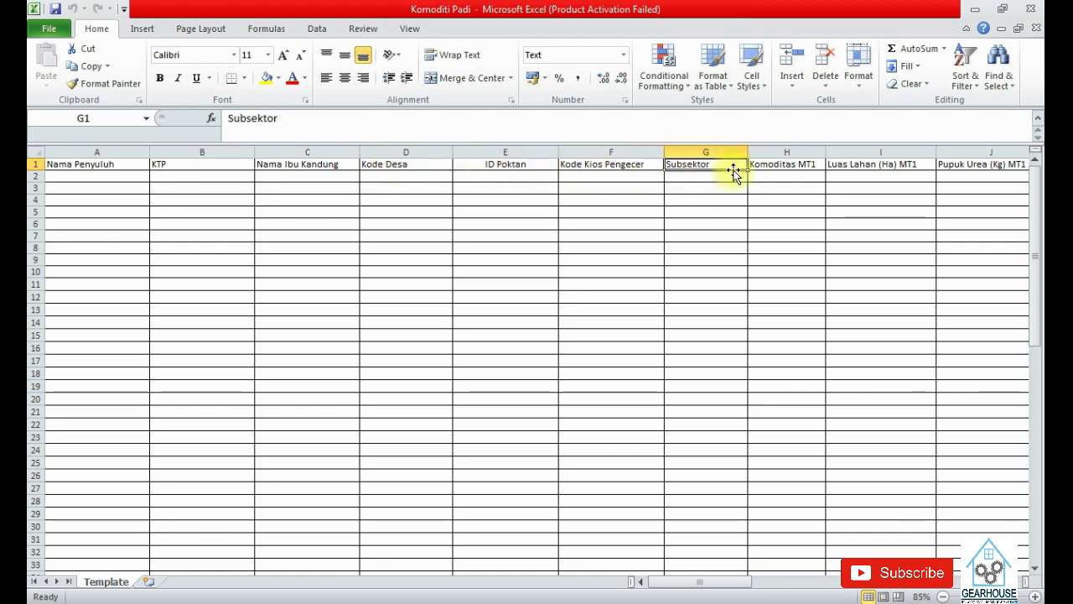
{"action": "left_click", "coordinate": [777, 166]}
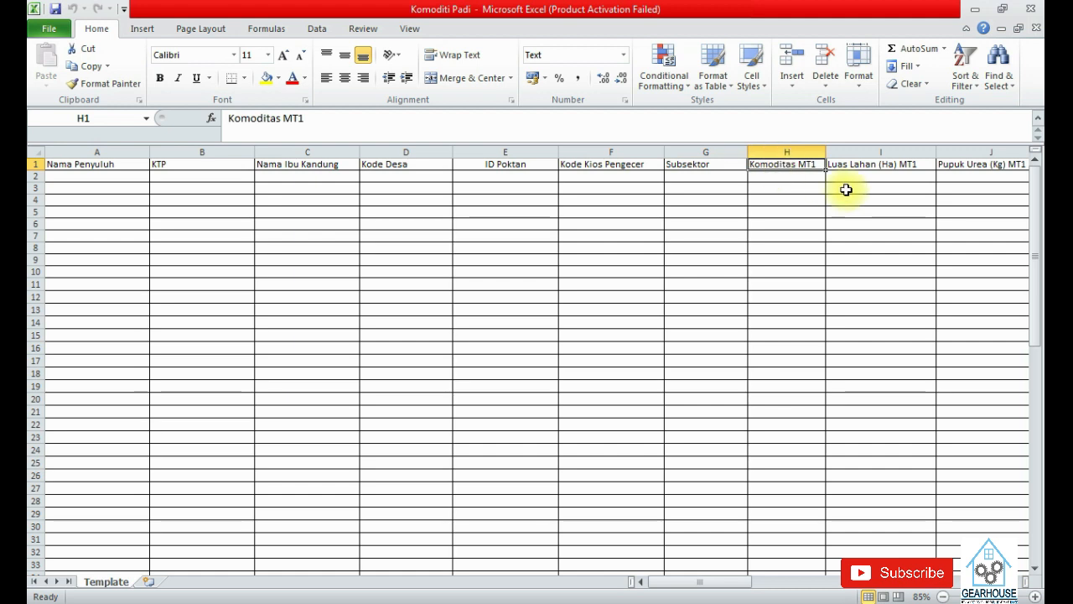
{"action": "left_click", "coordinate": [890, 163]}
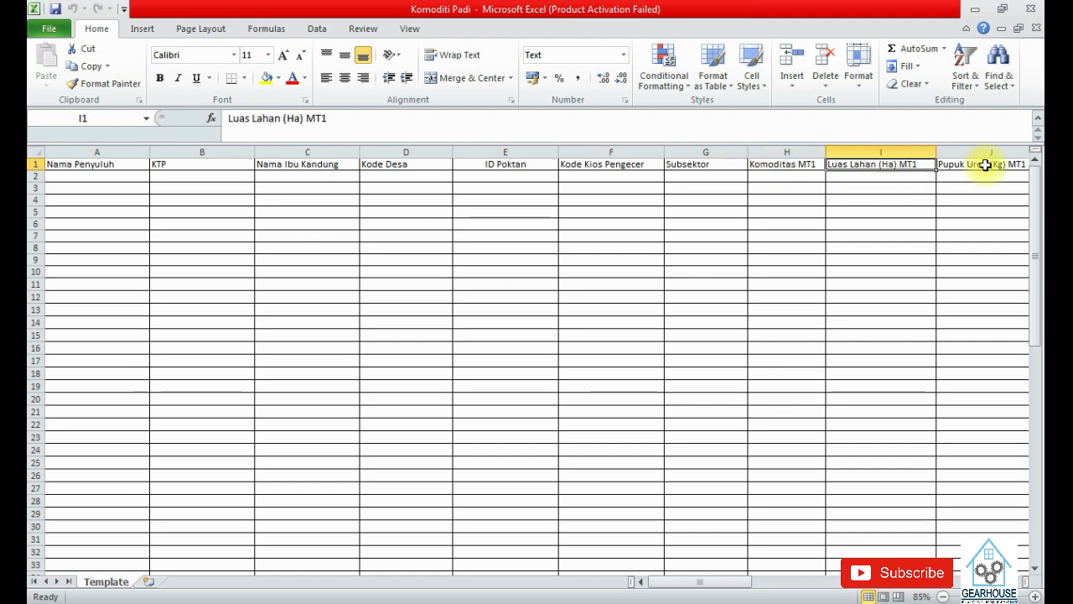
Review the MT1 fertilizer headers from Pupuk Urea (Kg) to Pupuk Organik Cair (L)
{"action": "key", "text": "Right"}
{"action": "key", "text": "Right"}
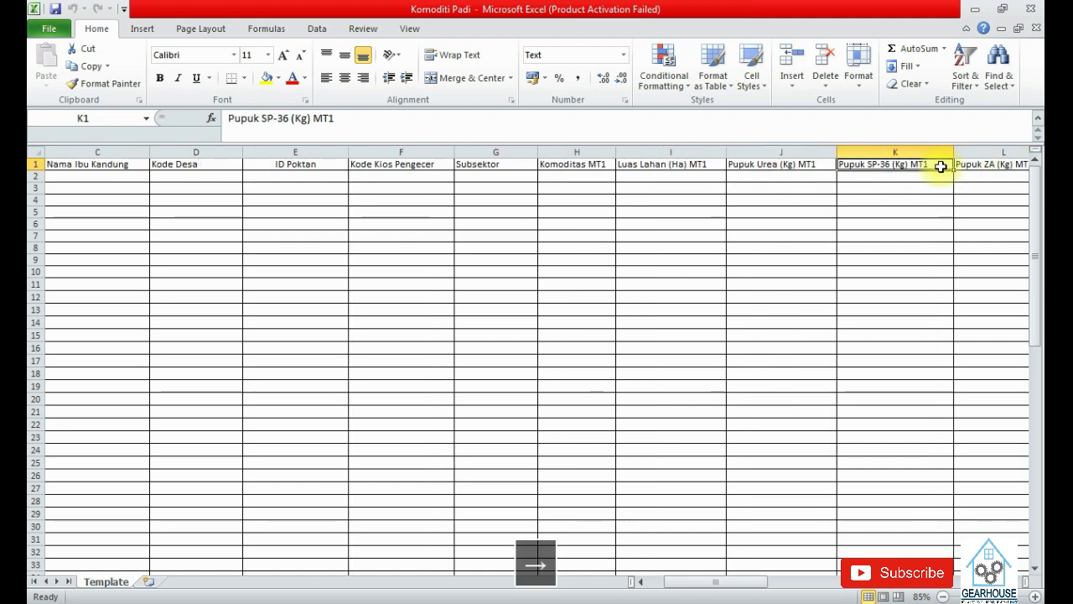
{"action": "key", "text": "Right"}
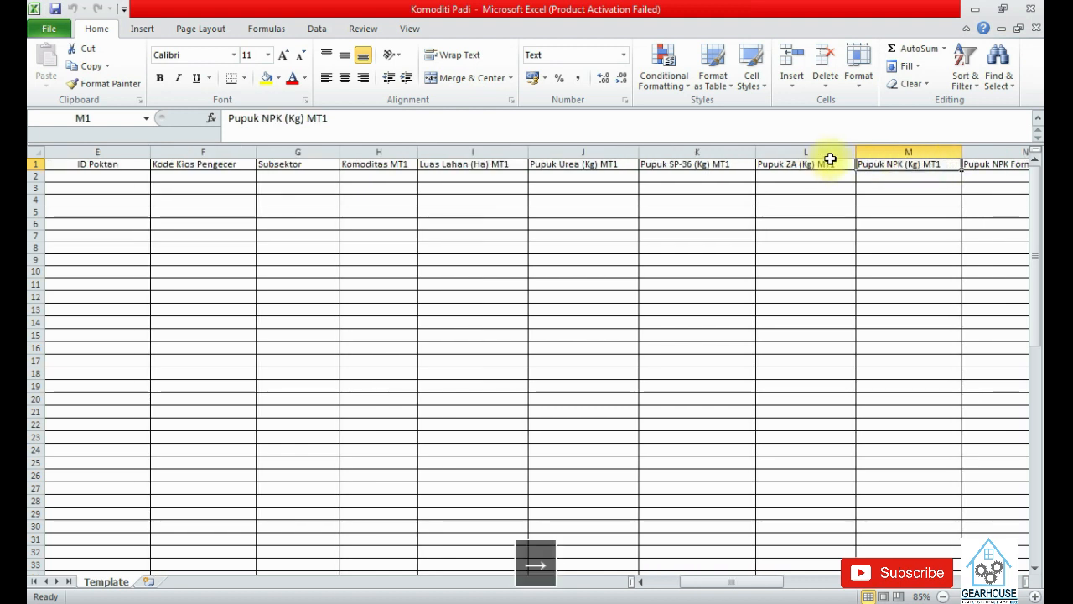
{"action": "key", "text": "Right"}
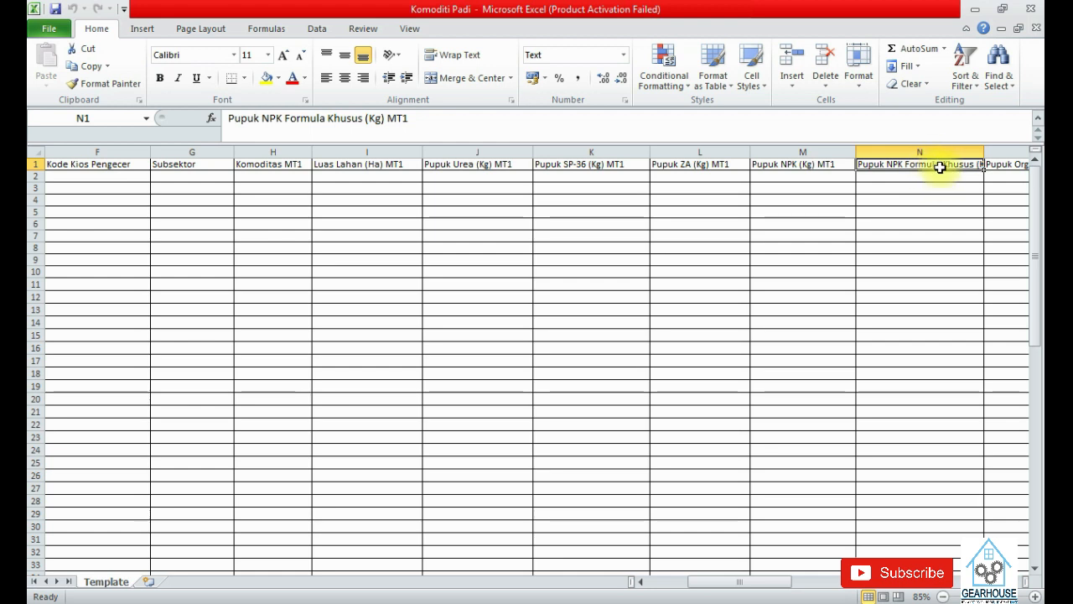
{"action": "key", "text": "Right"}
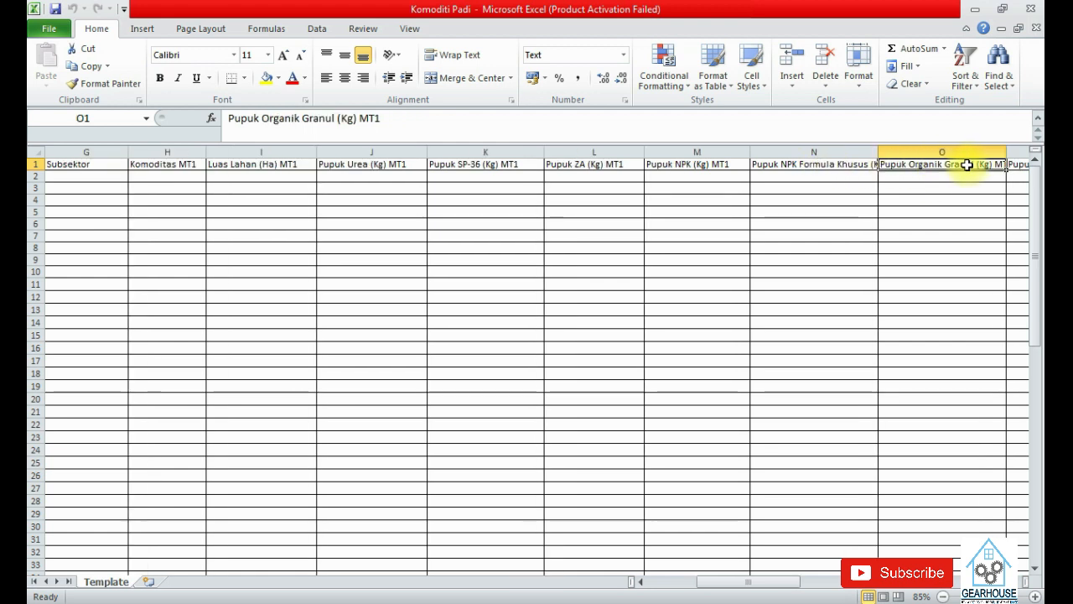
{"action": "key", "text": "Right"}
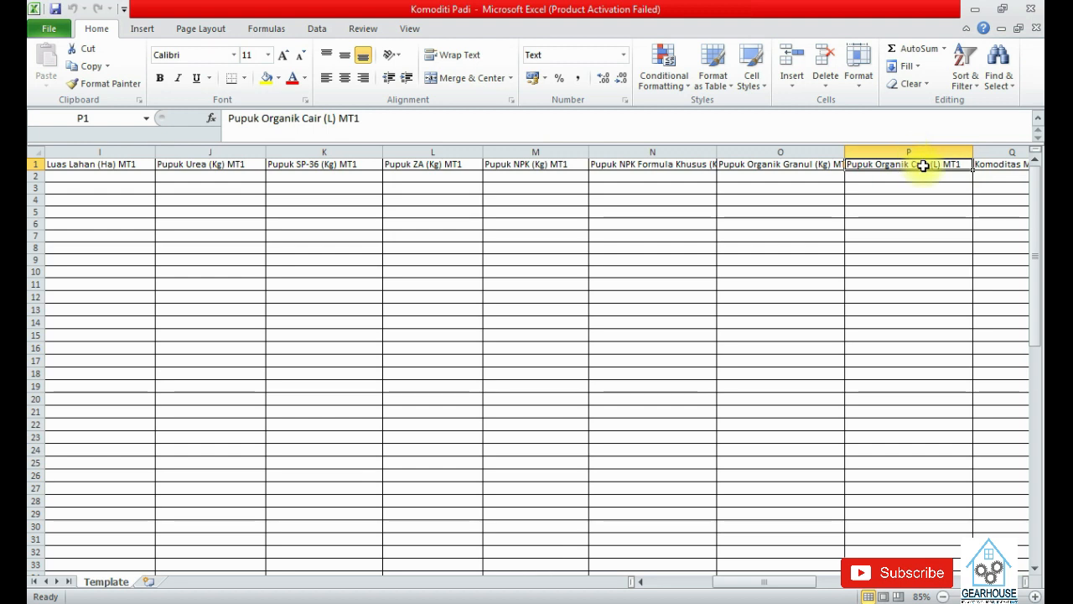
Review the MT2 headers from Komoditas MT2 through Pupuk Organik Cair (L) MT2
{"action": "key", "text": "Right"}
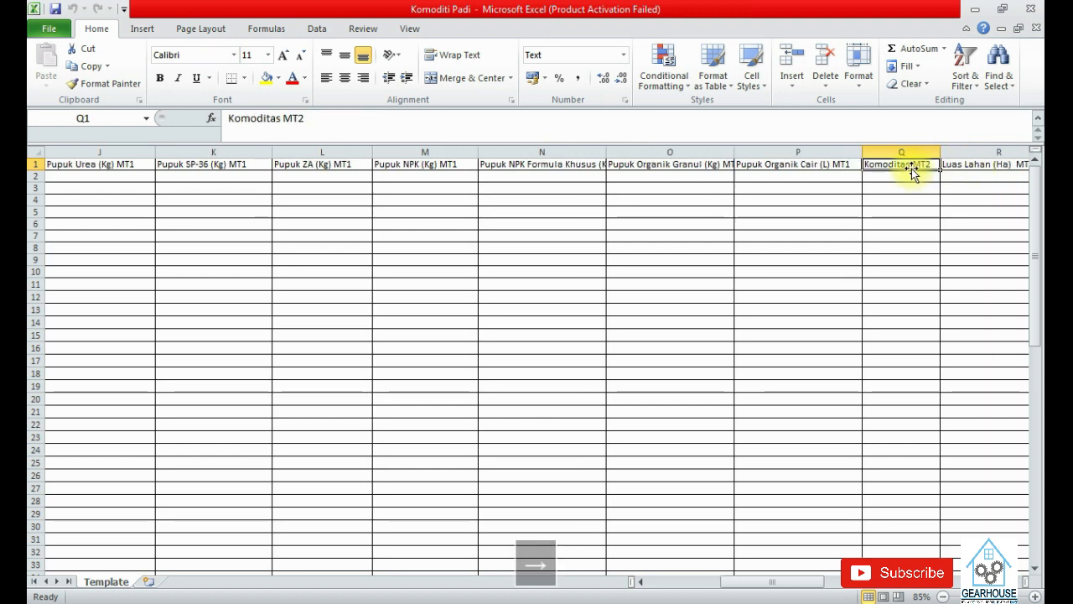
{"action": "key", "text": "Right"}
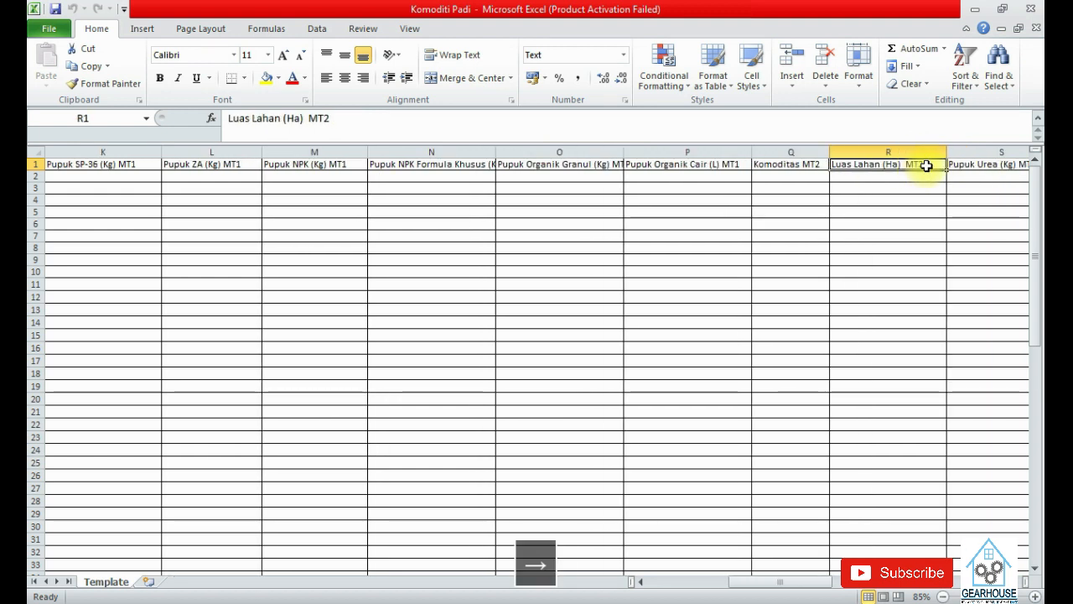
{"action": "key", "text": "Right"}
{"action": "key", "text": "Right"}
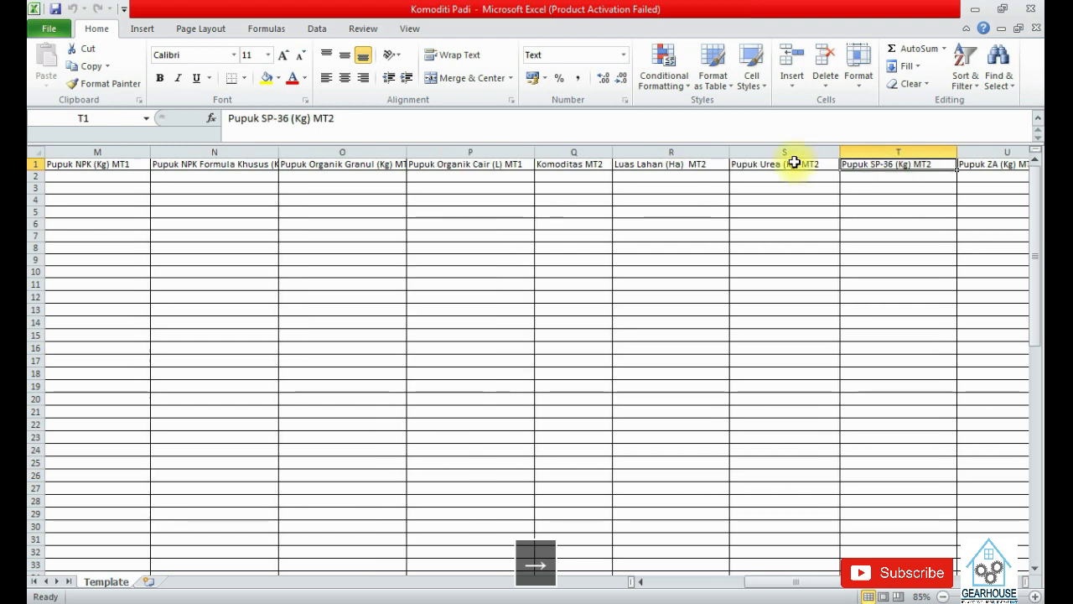
{"action": "key", "text": "Right"}
{"action": "key", "text": "Right"}
{"action": "key", "text": "Right"}
{"action": "key", "text": "Right"}
{"action": "key", "text": "Right"}
Review the MT3 headers from Komoditas MT3 through the last fertilizer column, Pupuk Organik Cair (L) MT3
{"action": "key", "text": "Right"}
{"action": "key", "text": "Right"}
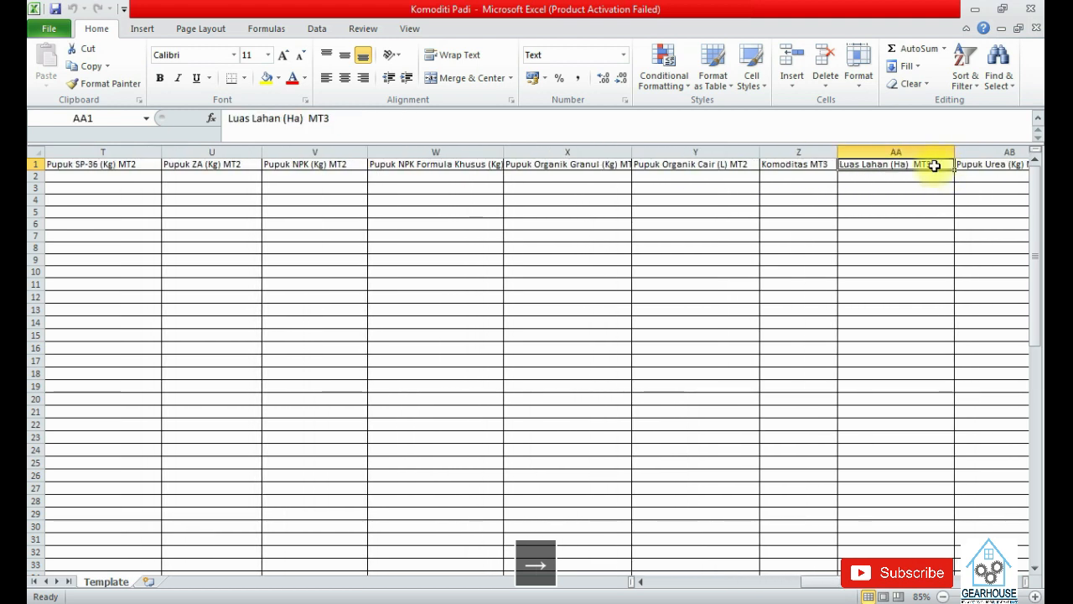
{"action": "left_click", "coordinate": [830, 163]}
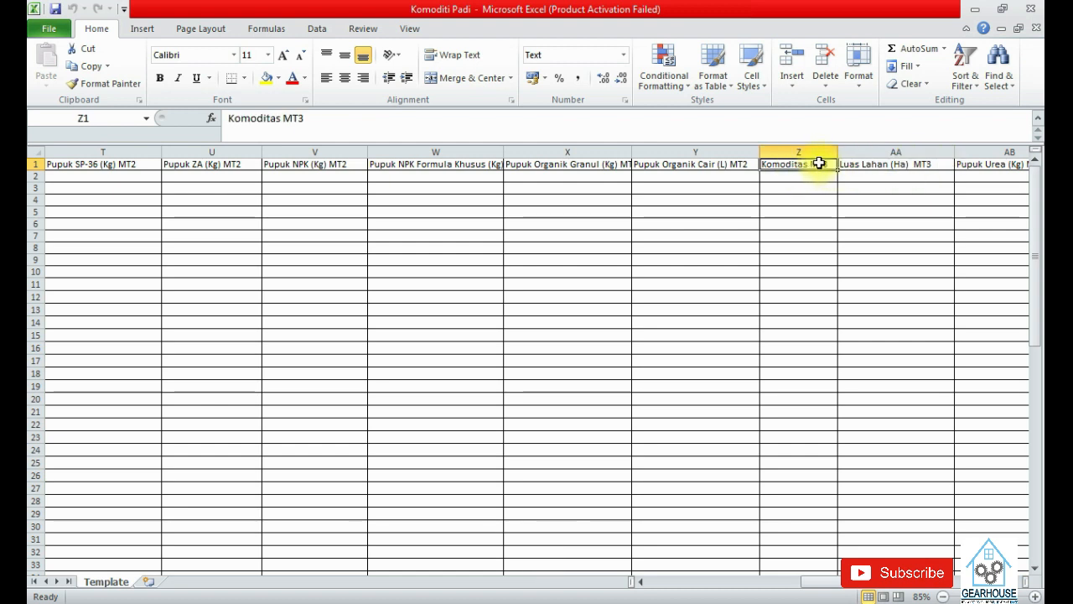
{"action": "key", "text": "Right"}
{"action": "key", "text": "Right"}
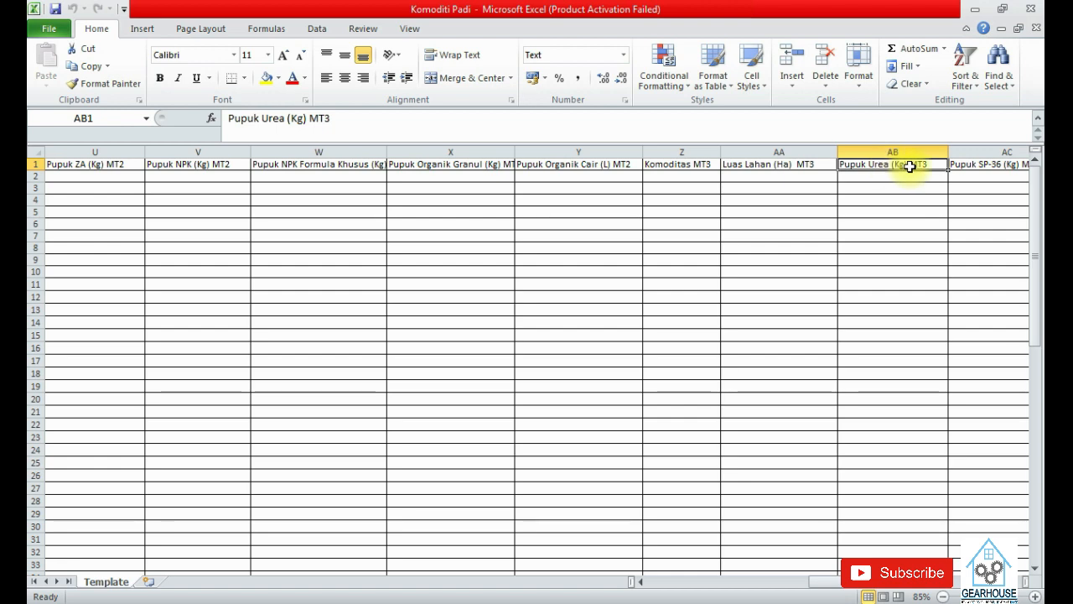
{"action": "key", "text": "Right"}
{"action": "key", "text": "Right"}
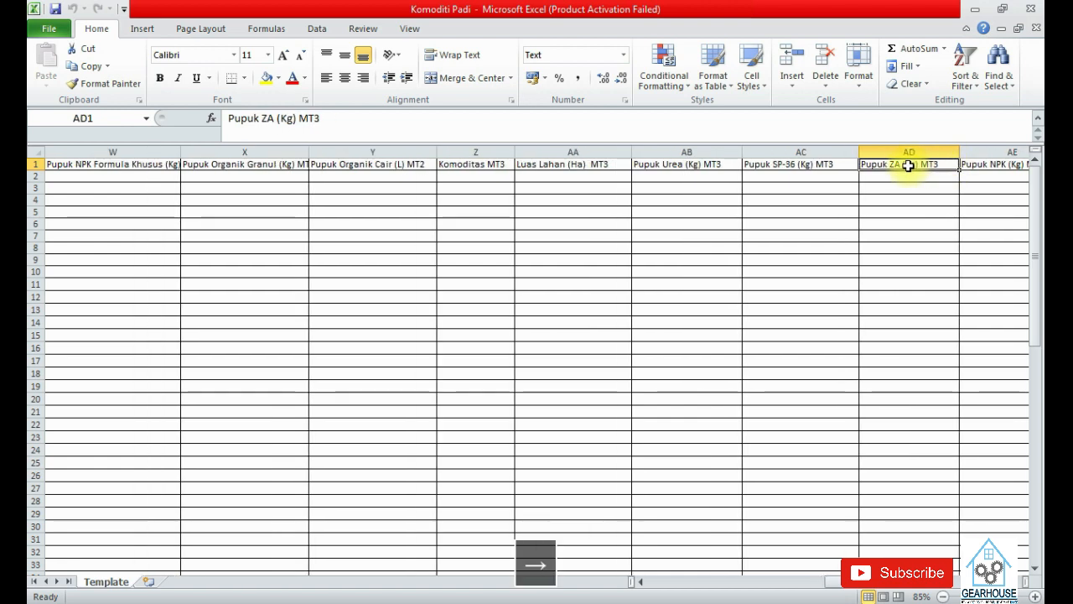
{"action": "key", "text": "Right"}
{"action": "key", "text": "Right"}
{"action": "key", "text": "Right"}
{"action": "key", "text": "Right"}
Return to the first column of the template and select cell A2, below the Nama Penyuluh header
{"action": "key", "text": "Left"}
{"action": "key", "text": "Left"}
{"action": "key", "text": "Left"}
{"action": "key", "text": "Left"}
{"action": "key", "text": "Left"}
{"action": "key", "text": "Left"}
{"action": "key", "text": "Left"}
{"action": "key", "text": "Left"}
{"action": "key", "text": "Left"}
{"action": "key", "text": "Left"}
{"action": "key", "text": "Left"}
{"action": "key", "text": "Left"}
{"action": "key", "text": "Left"}
{"action": "key", "text": "Left"}
{"action": "key", "text": "Left"}
{"action": "key", "text": "Left"}
{"action": "key", "text": "Left"}
{"action": "key", "text": "Left"}
{"action": "key", "text": "Left"}
{"action": "key", "text": "Left"}
{"action": "key", "text": "Left"}
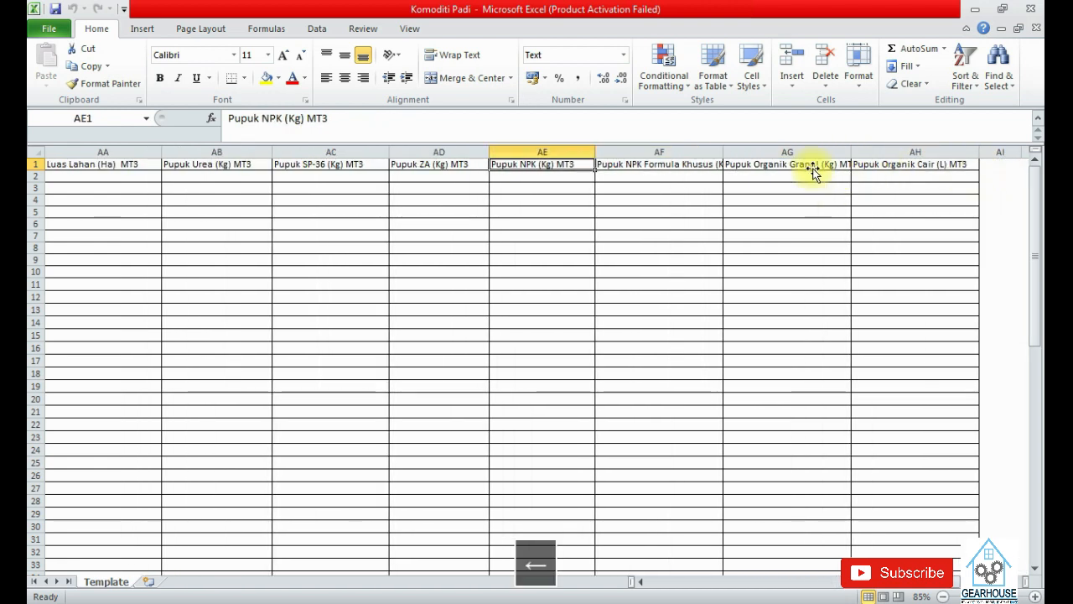
{"action": "key", "text": "Left"}
{"action": "key", "text": "Left"}
{"action": "key", "text": "Left"}
{"action": "key", "text": "Left"}
{"action": "key", "text": "Left"}
{"action": "key", "text": "Left"}
{"action": "key", "text": "Left"}
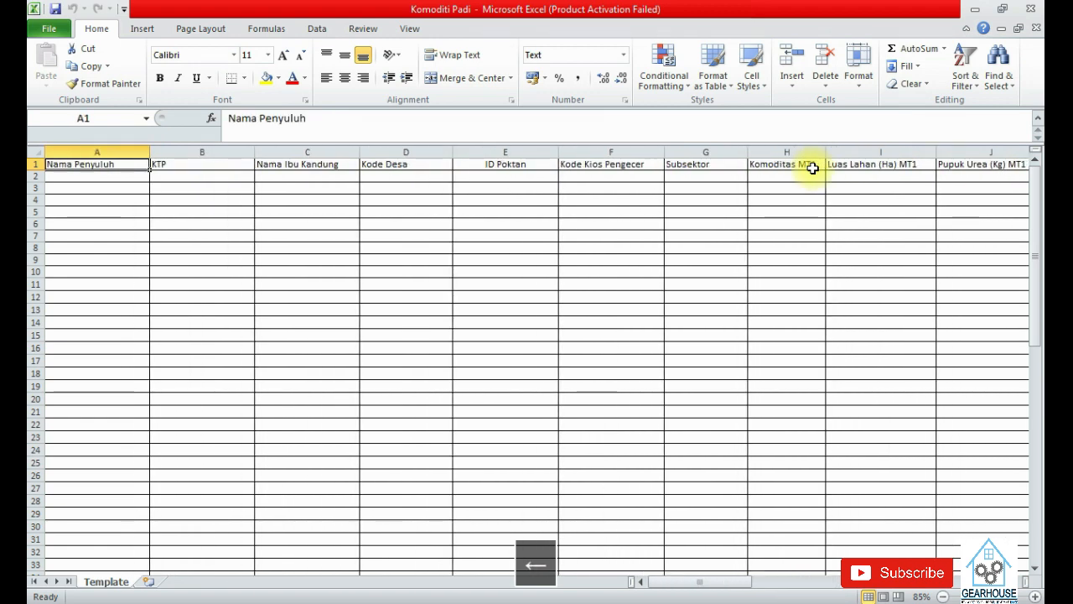
{"action": "left_click", "coordinate": [89, 179]}
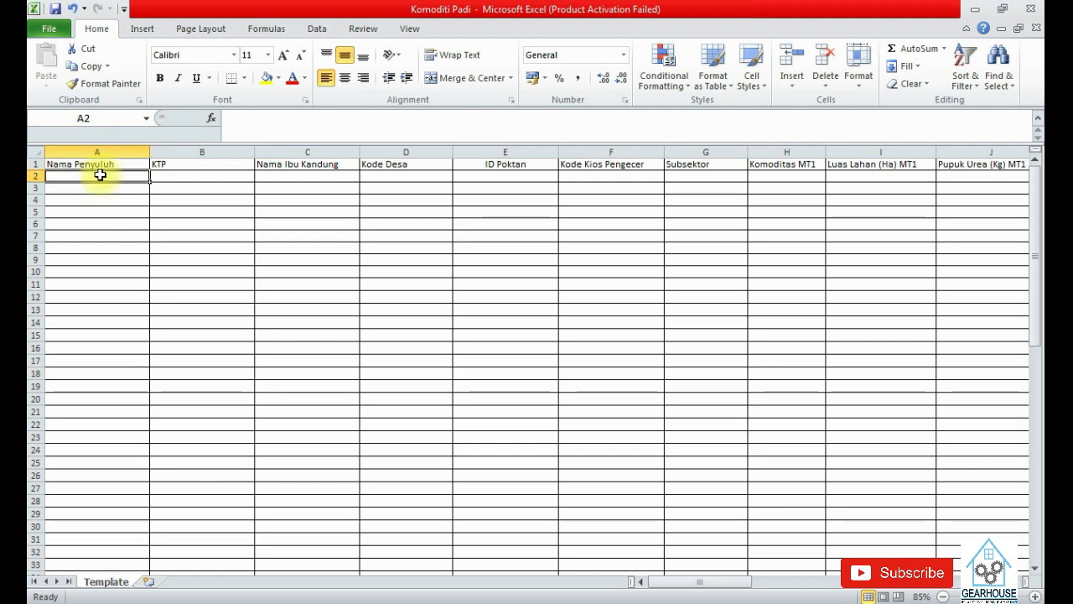
Set the decimal separator to a period in the advanced editing options, with system separators off
{"action": "left_click", "coordinate": [48, 31]}
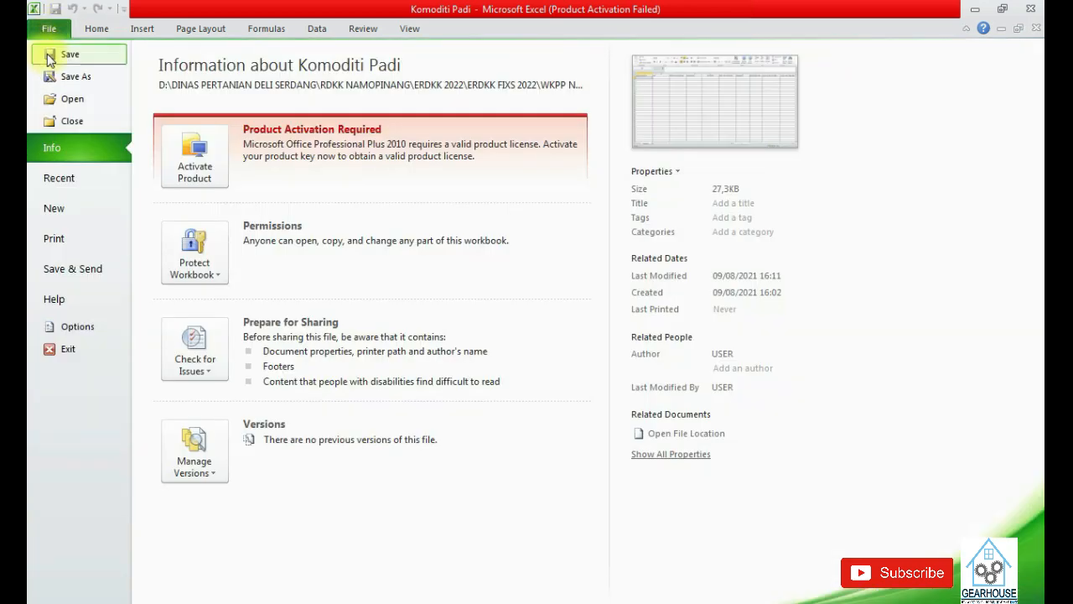
{"action": "left_click", "coordinate": [77, 327]}
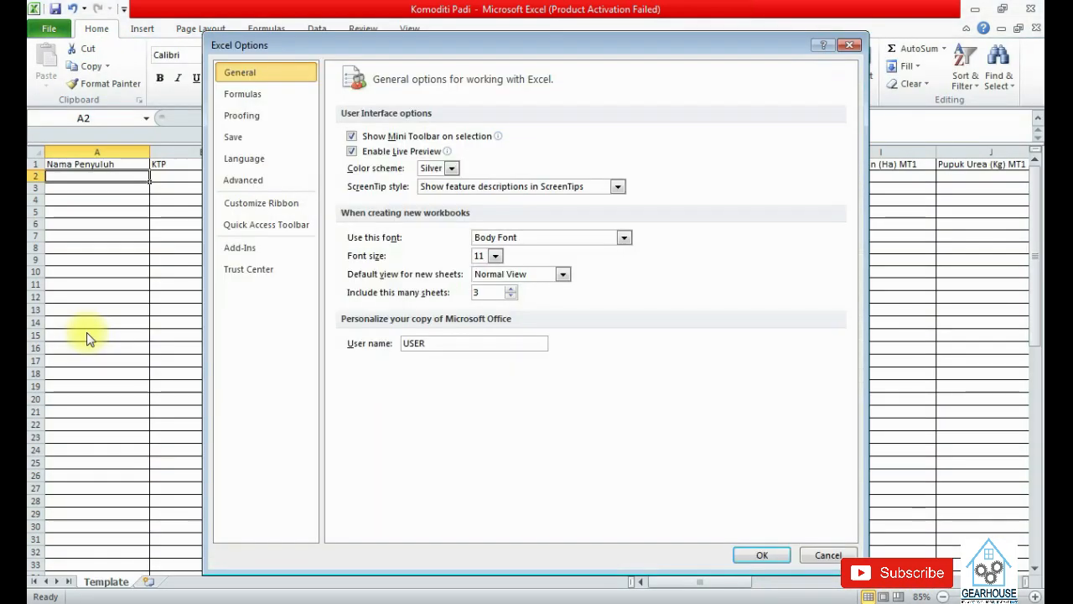
{"action": "left_click", "coordinate": [259, 186]}
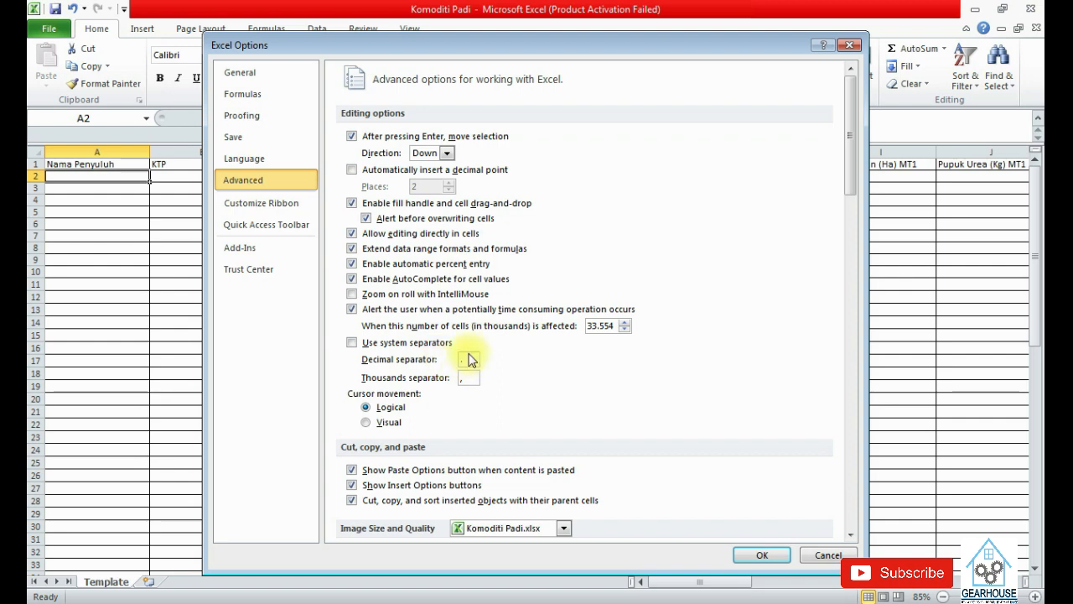
{"action": "type", "text": "."}
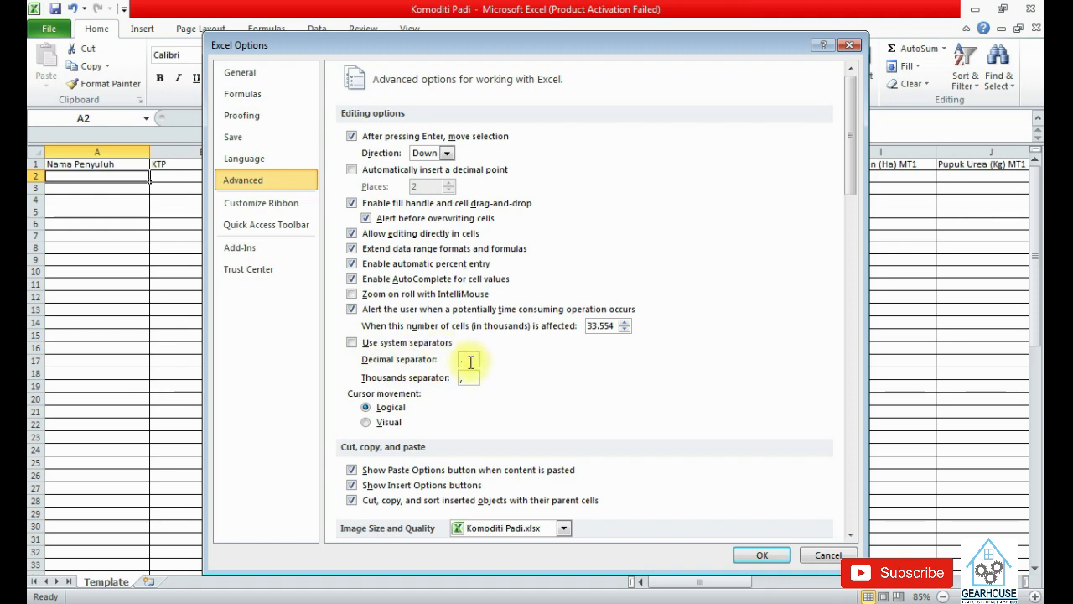
{"action": "left_click", "coordinate": [759, 556]}
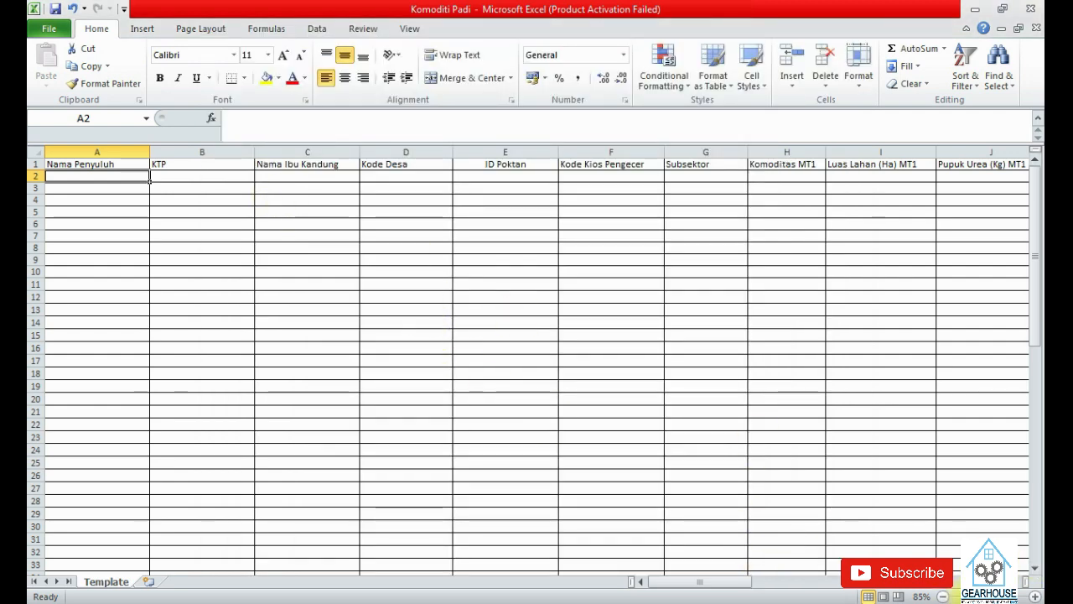
Review all template headers in row 1, from Nama Penyuluh through Pupuk Organik Cair (L) MT3
{"action": "key", "text": "Up"}
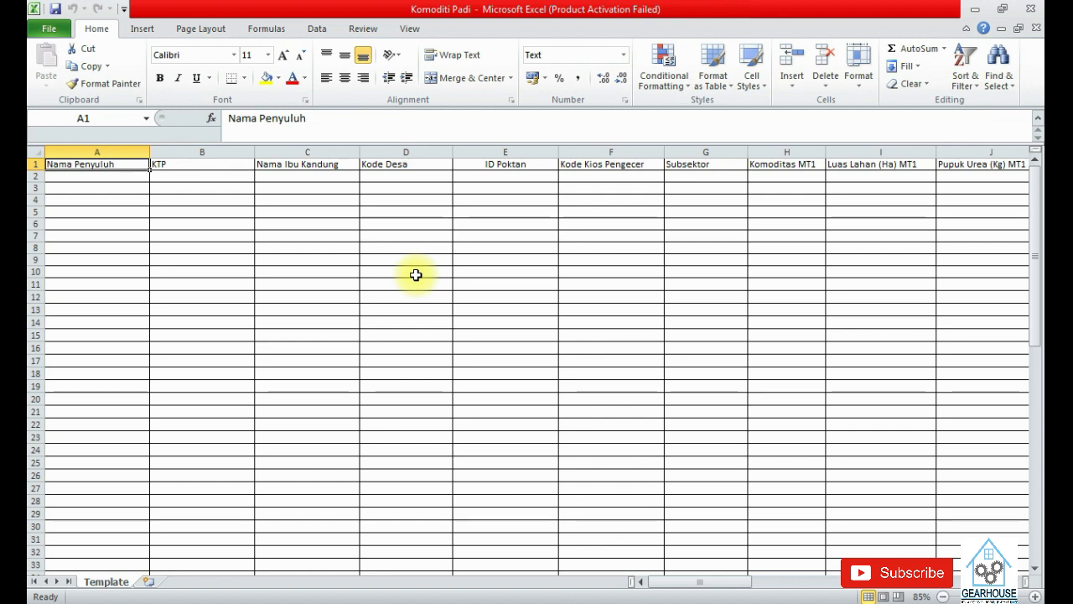
{"action": "key", "text": "Right"}
{"action": "key", "text": "Right"}
{"action": "key", "text": "Right"}
{"action": "key", "text": "Right"}
{"action": "key", "text": "Right"}
{"action": "key", "text": "Right"}
{"action": "key", "text": "Right"}
{"action": "key", "text": "Right"}
{"action": "key", "text": "Right"}
{"action": "key", "text": "Right"}
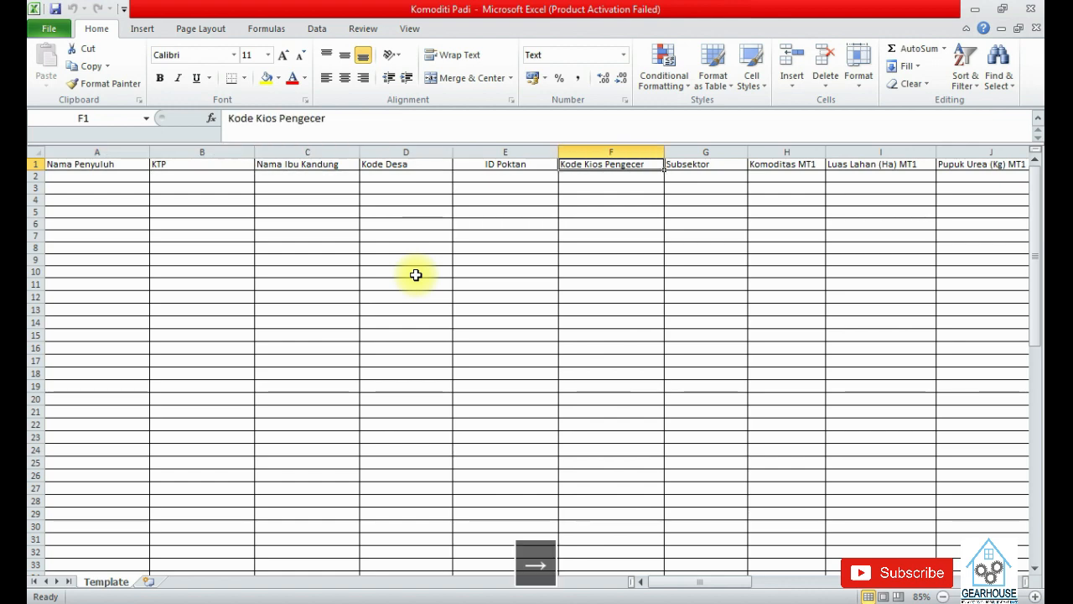
{"action": "key", "text": "Right"}
{"action": "key", "text": "Right"}
{"action": "key", "text": "Right"}
{"action": "key", "text": "Right"}
{"action": "key", "text": "Right"}
{"action": "key", "text": "Right"}
{"action": "key", "text": "Right"}
{"action": "key", "text": "Right"}
{"action": "key", "text": "Right"}
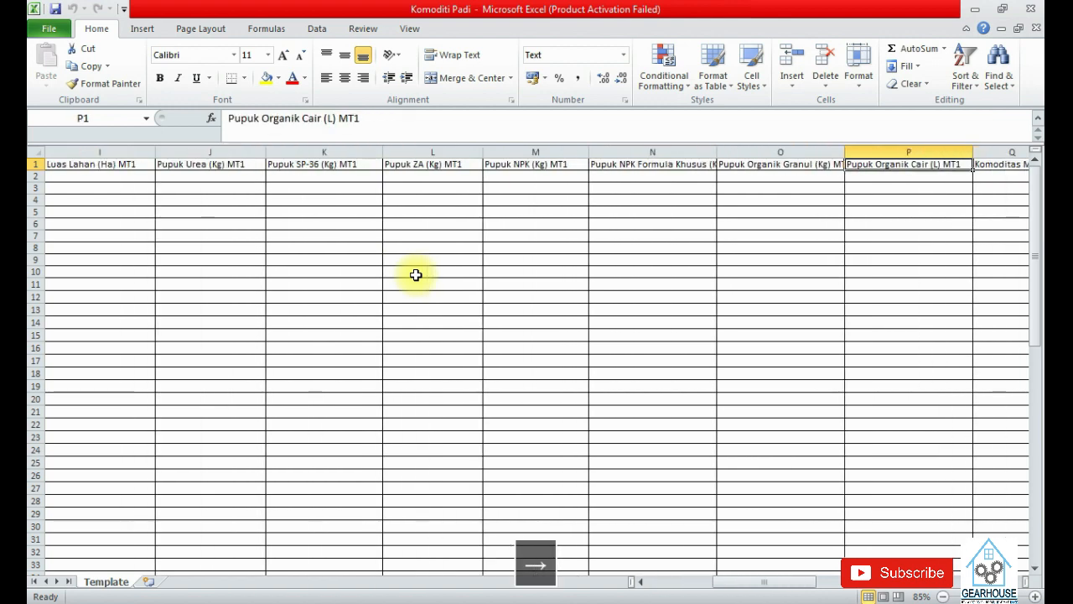
{"action": "key", "text": "Right"}
{"action": "key", "text": "Right"}
{"action": "key", "text": "Right"}
{"action": "key", "text": "Right"}
{"action": "key", "text": "Right"}
{"action": "key", "text": "Right"}
{"action": "key", "text": "Right"}
{"action": "key", "text": "Right"}
{"action": "key", "text": "Right"}
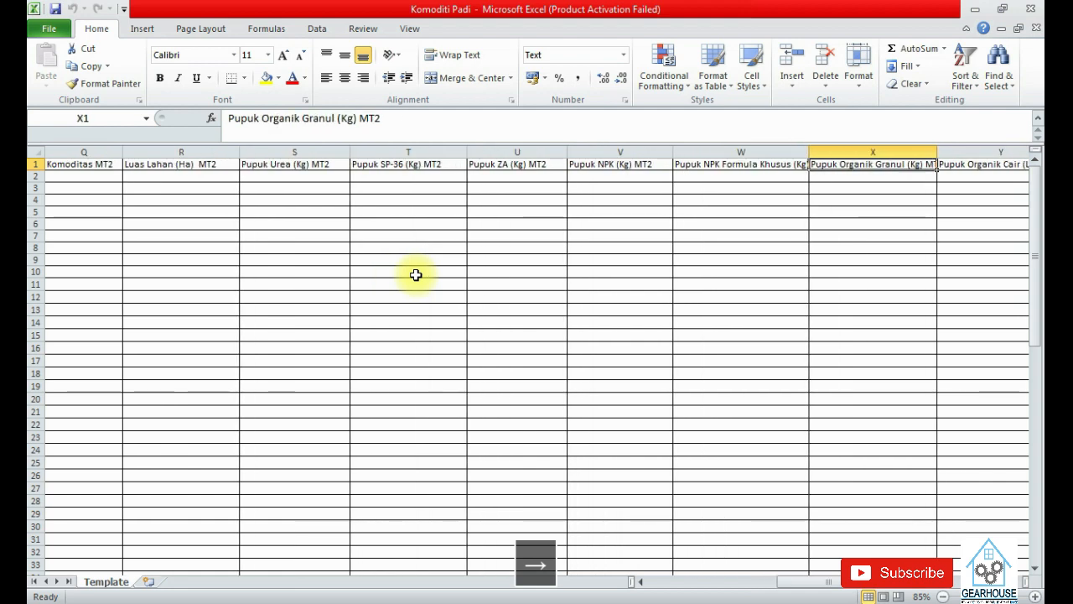
{"action": "key", "text": "Right"}
{"action": "key", "text": "Right"}
{"action": "key", "text": "Right"}
{"action": "key", "text": "Right"}
{"action": "key", "text": "Right"}
{"action": "key", "text": "Right"}
{"action": "key", "text": "Right"}
{"action": "key", "text": "Right"}
{"action": "key", "text": "Right"}
{"action": "key", "text": "Right"}
{"action": "key", "text": "Right"}
{"action": "key", "text": "Right"}
{"action": "key", "text": "Right"}
{"action": "key", "text": "Right"}
{"action": "key", "text": "Right"}
{"action": "key", "text": "Right"}
{"action": "key", "text": "Right"}
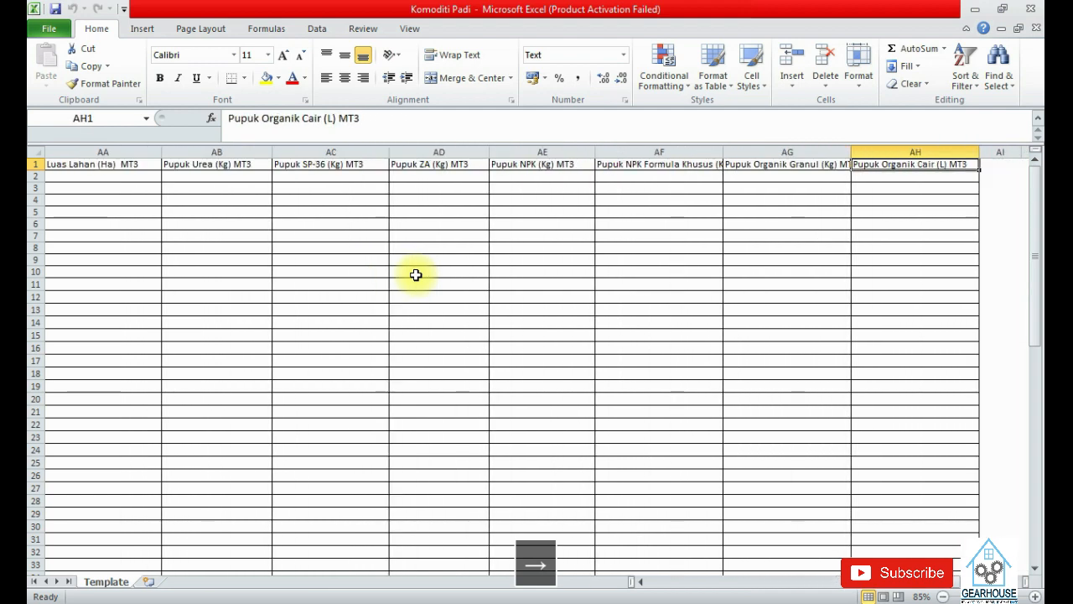
Go to the "dosis pupuk erdkk sistem 2022" table beyond the MT3 columns and inspect its title and komoditi column
{"action": "key", "text": "Left"}
{"action": "key", "text": "Left"}
{"action": "key", "text": "Right"}
{"action": "key", "text": "Down"}
{"action": "key", "text": "Down"}
{"action": "key", "text": "Up"}
{"action": "key", "text": "Right"}
{"action": "key", "text": "Up"}
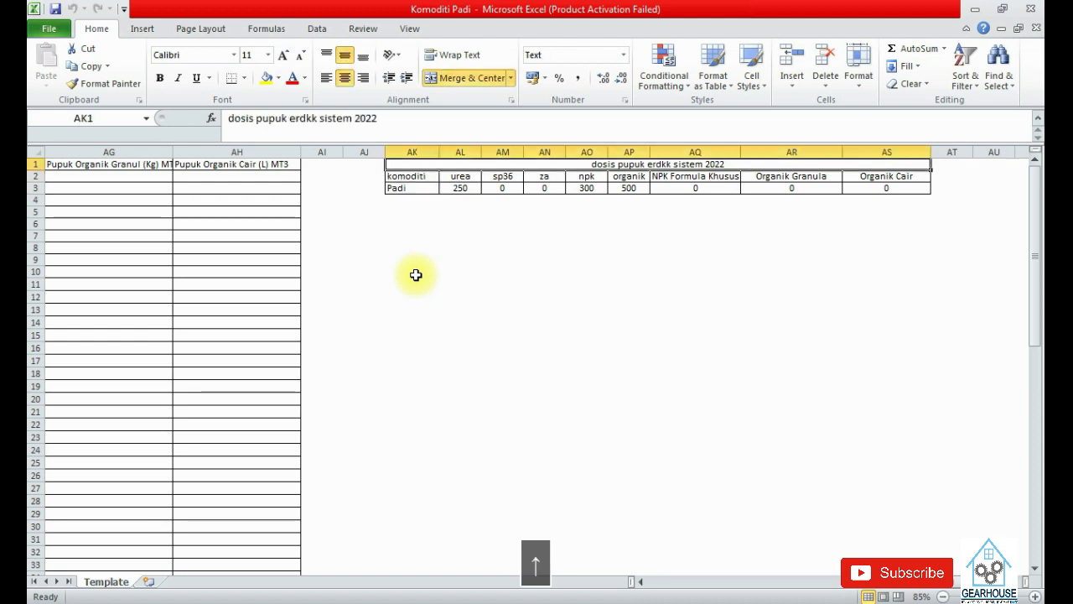
{"action": "key", "text": "Down"}
{"action": "key", "text": "Left"}
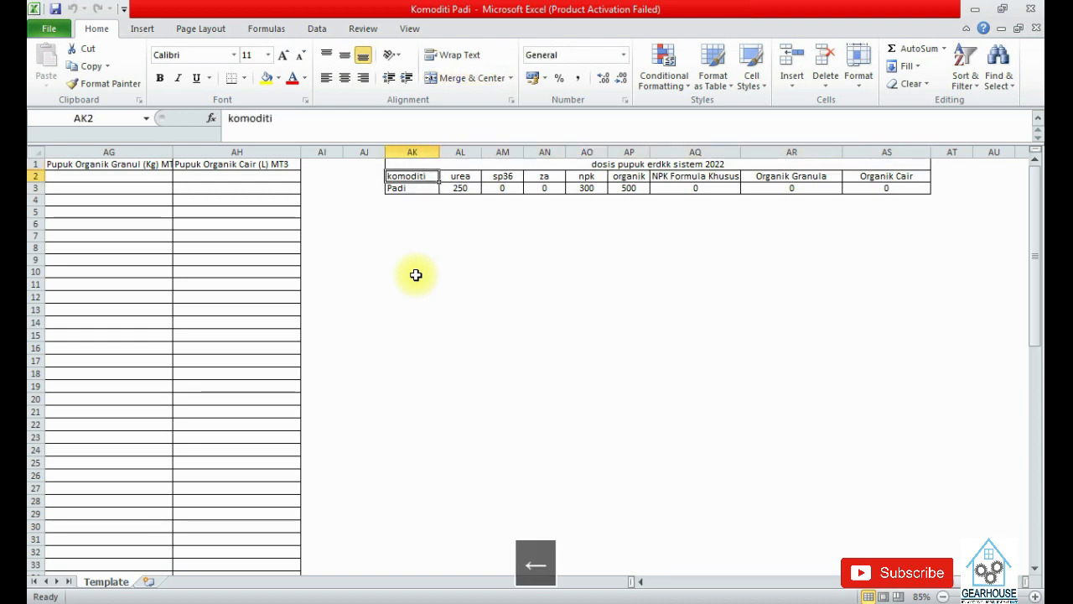
{"action": "key", "text": "Down"}
{"action": "key", "text": "Up"}
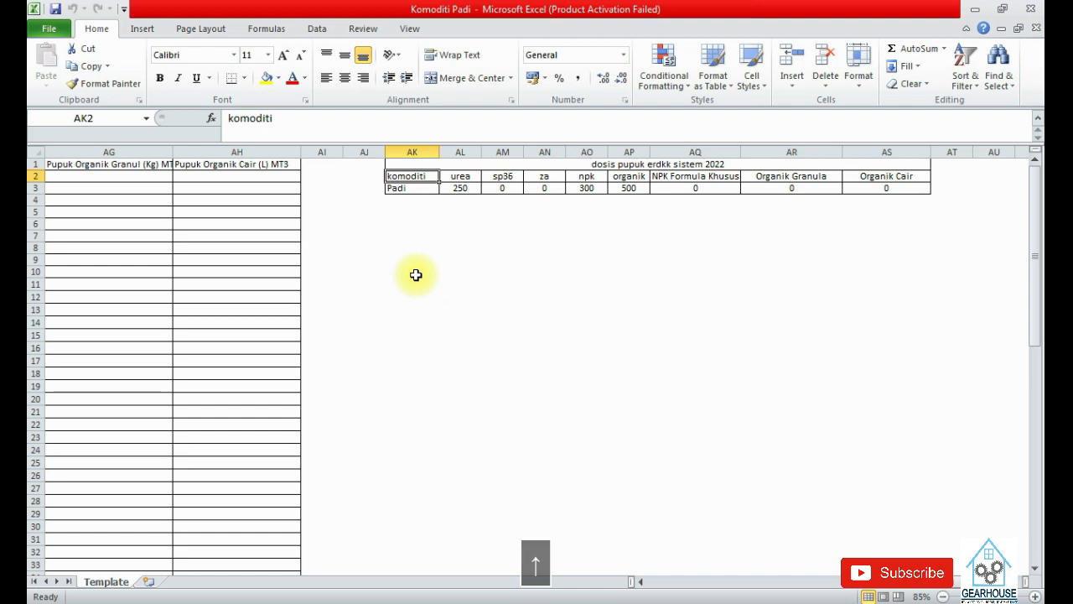
Review the fertilizer headers in row 2 of the dosage table, from urea to Organik Cair
{"action": "key", "text": "Right"}
{"action": "key", "text": "Right"}
{"action": "key", "text": "Right"}
{"action": "key", "text": "Right"}
{"action": "key", "text": "Right"}
{"action": "key", "text": "Right"}
{"action": "key", "text": "Right"}
{"action": "key", "text": "Right"}
{"action": "key", "text": "Left"}
{"action": "key", "text": "Left"}
{"action": "key", "text": "Left"}
{"action": "key", "text": "Left"}
{"action": "key", "text": "Left"}
{"action": "key", "text": "Left"}
{"action": "key", "text": "Left"}
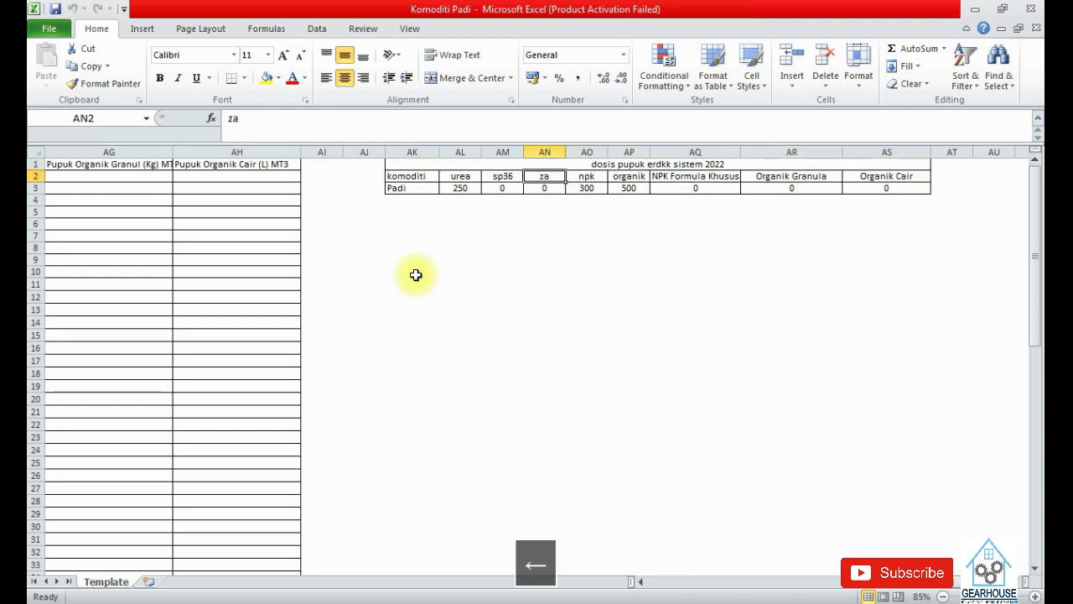
Examine the Padi row of the dosage table across all fertilizer columns
{"action": "key", "text": "Down"}
{"action": "key", "text": "Right"}
{"action": "key", "text": "Right"}
{"action": "key", "text": "Right"}
{"action": "key", "text": "Right"}
{"action": "key", "text": "Right"}
{"action": "key", "text": "Right"}
{"action": "key", "text": "Right"}
{"action": "key", "text": "Left"}
{"action": "key", "text": "Left"}
{"action": "key", "text": "Left"}
{"action": "key", "text": "Left"}
{"action": "key", "text": "Left"}
{"action": "key", "text": "Left"}
{"action": "key", "text": "Left"}
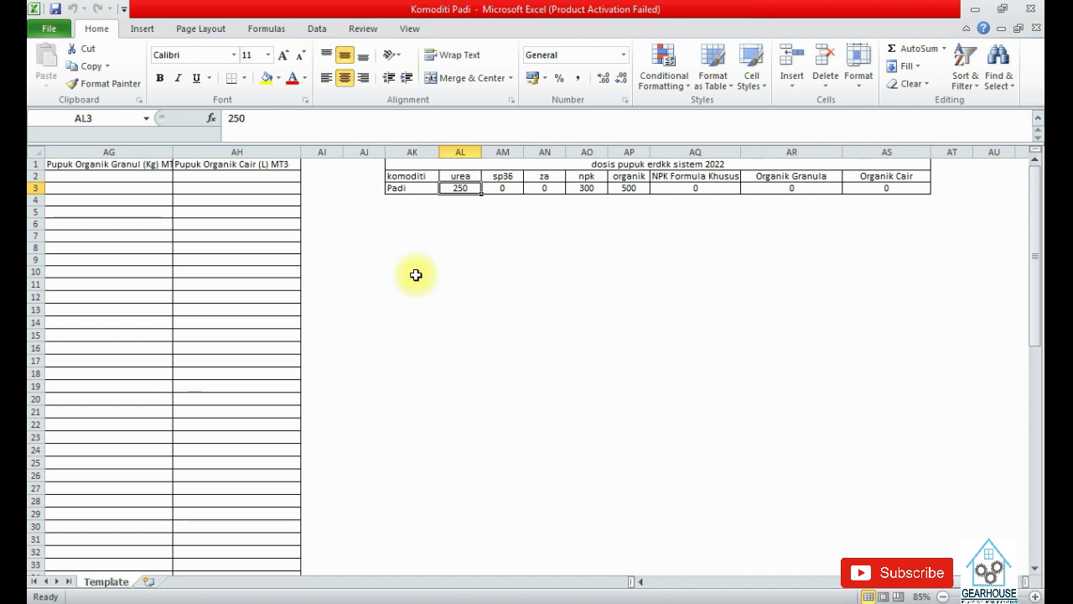
Read each Padi dose individually, starting with urea and ending with Organik Cair
{"action": "key", "text": "Left"}
{"action": "key", "text": "Right"}
{"action": "key", "text": "Right"}
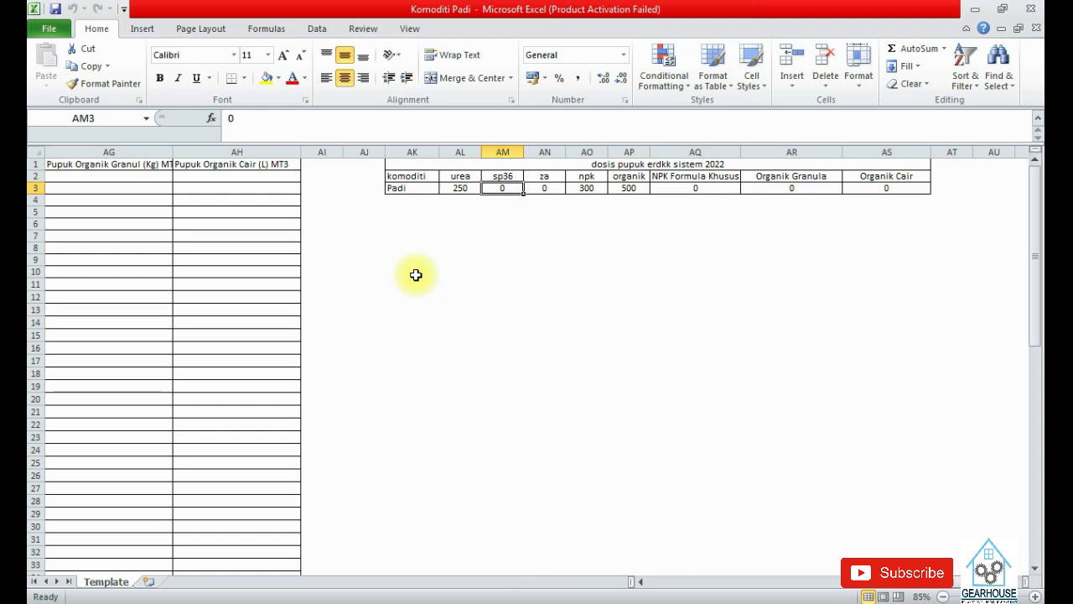
{"action": "key", "text": "Right"}
{"action": "key", "text": "Right"}
{"action": "key", "text": "Right"}
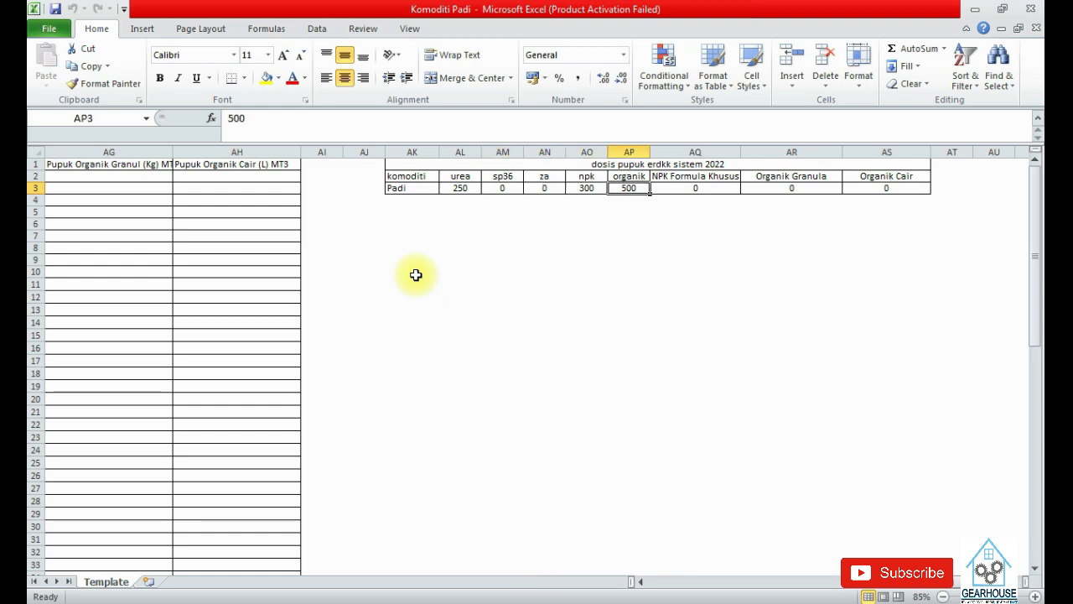
{"action": "key", "text": "Right"}
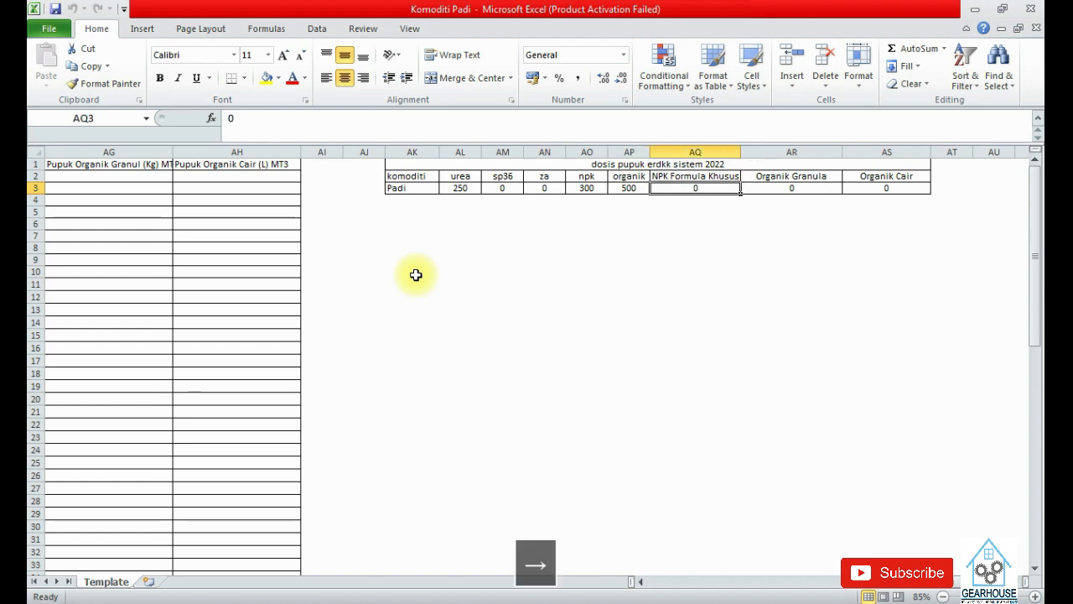
{"action": "key", "text": "Right"}
{"action": "key", "text": "Right"}
{"action": "key", "text": "Left"}
{"action": "key", "text": "Left"}
{"action": "key", "text": "Left"}
{"action": "key", "text": "Left"}
{"action": "key", "text": "Left"}
{"action": "key", "text": "Left"}
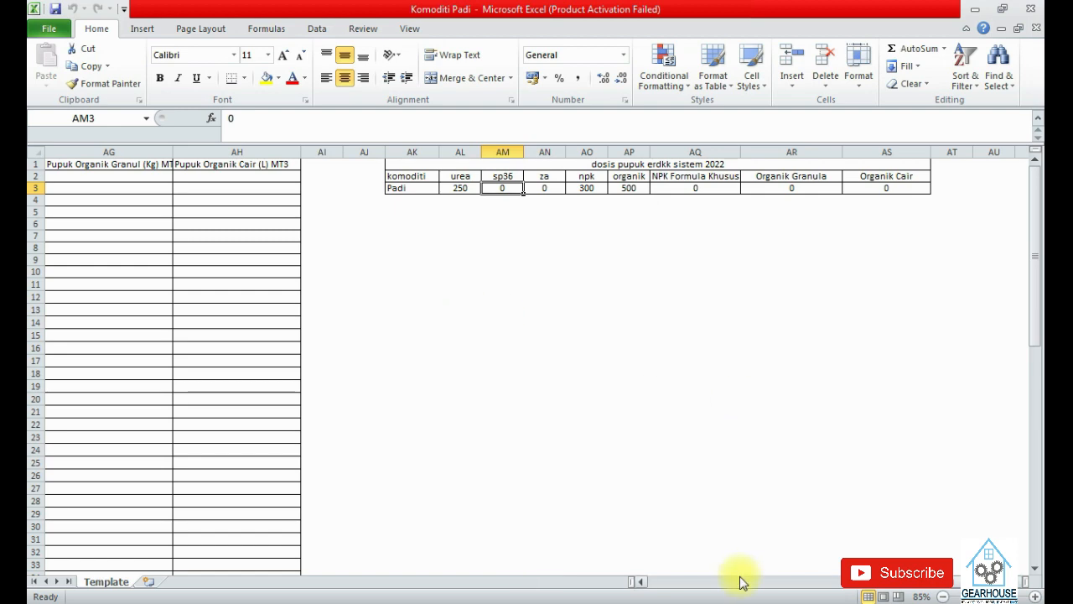
In J2 under Pupuk Urea (Kg) MT1, build a formula multiplying the MT1 land area I2 by the Padi urea dose AL3
{"action": "left_click_drag", "start_coordinate": [738, 584], "coordinate": [699, 579]}
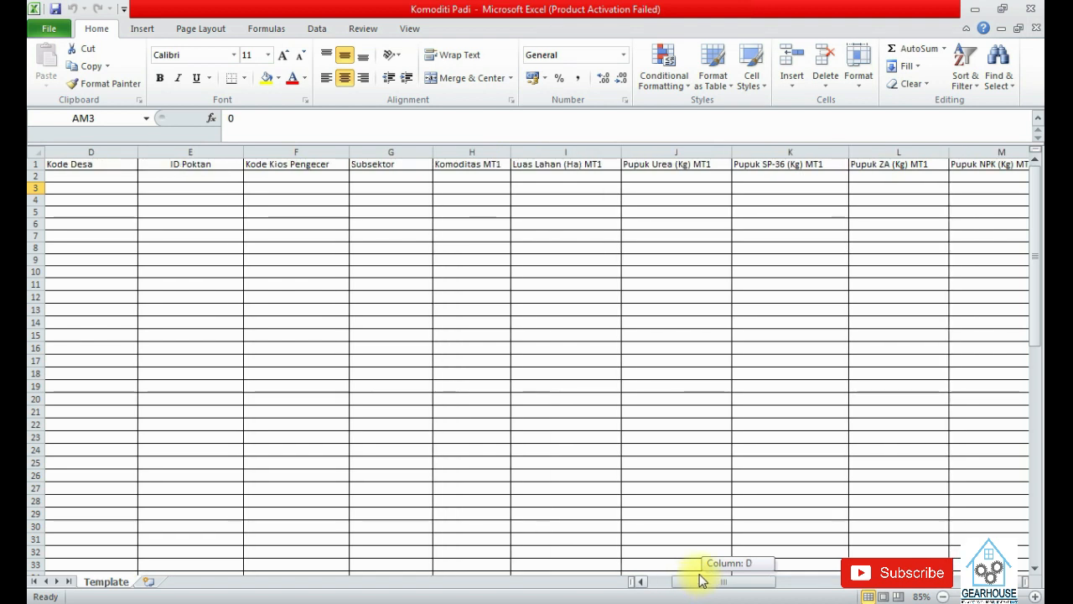
{"action": "left_click", "coordinate": [643, 175]}
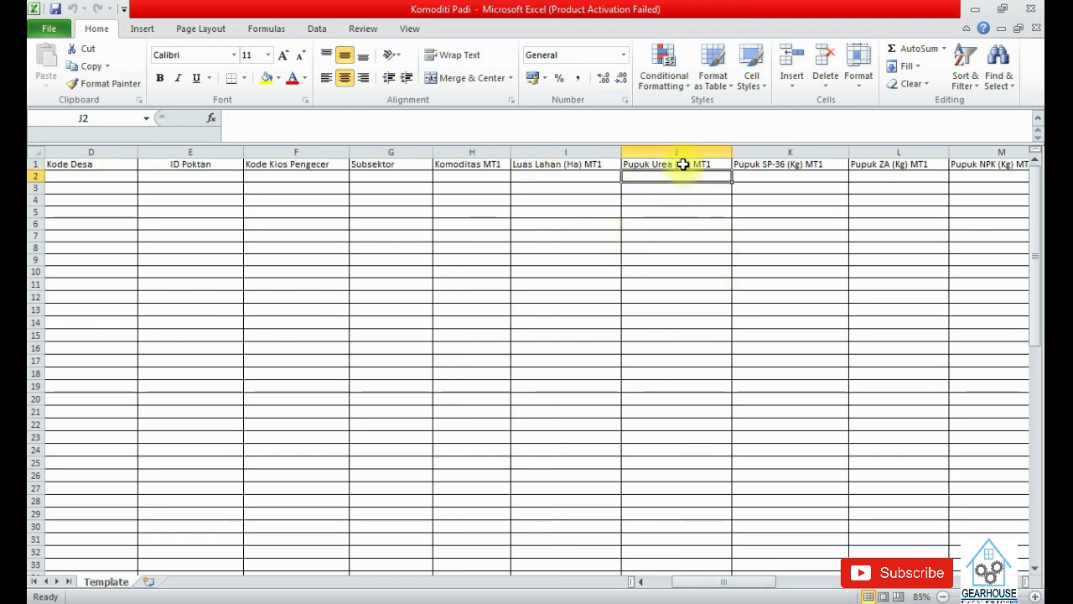
{"action": "type", "text": "="}
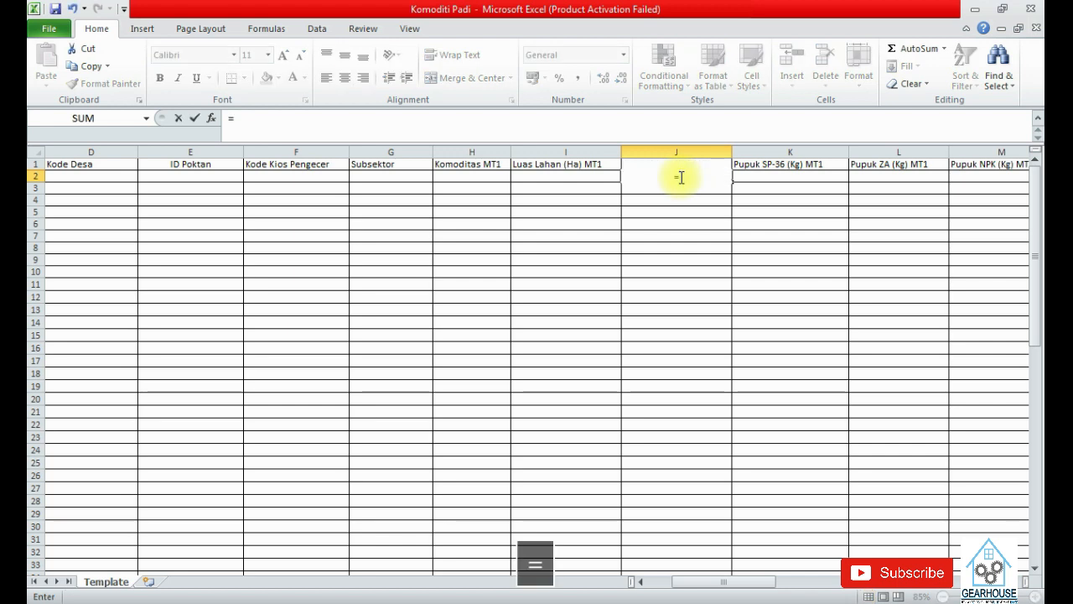
{"action": "left_click", "coordinate": [575, 176]}
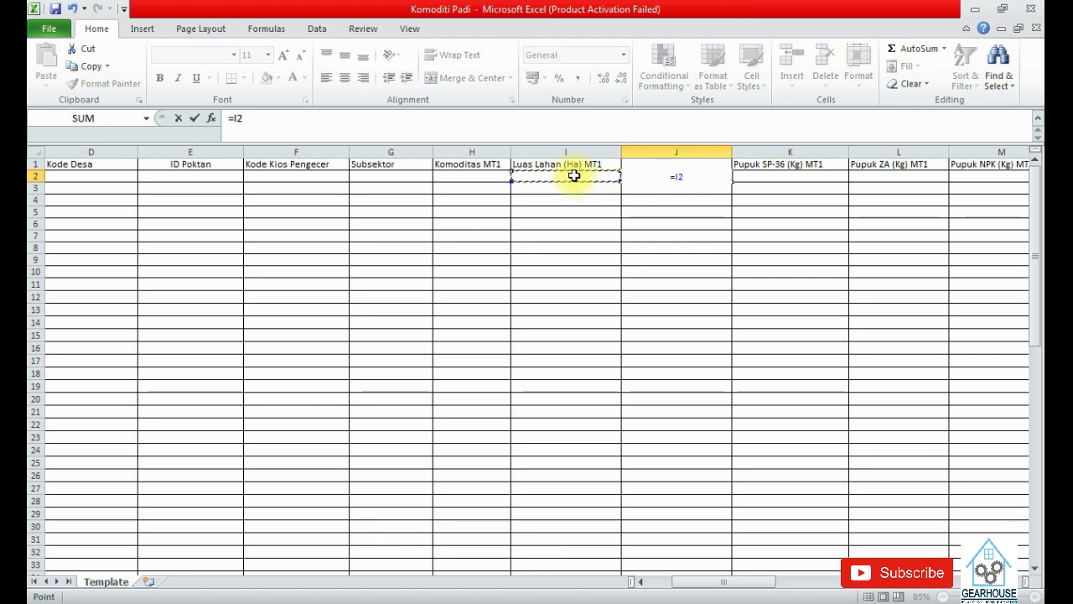
{"action": "type", "text": "*"}
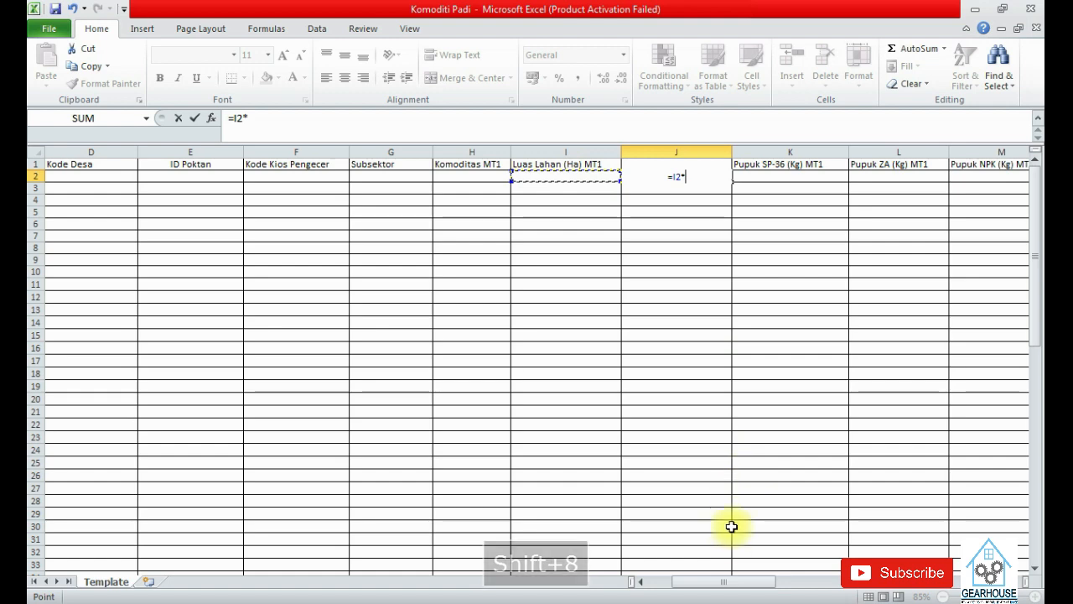
{"action": "left_click_drag", "start_coordinate": [723, 581], "coordinate": [746, 581]}
{"action": "left_click_drag", "start_coordinate": [962, 581], "coordinate": [963, 581]}
{"action": "left_click", "coordinate": [467, 191]}
Make the urea dose reference absolute and enter the formula in J2 as =I2*$AL$3
{"action": "left_click", "coordinate": [246, 118]}
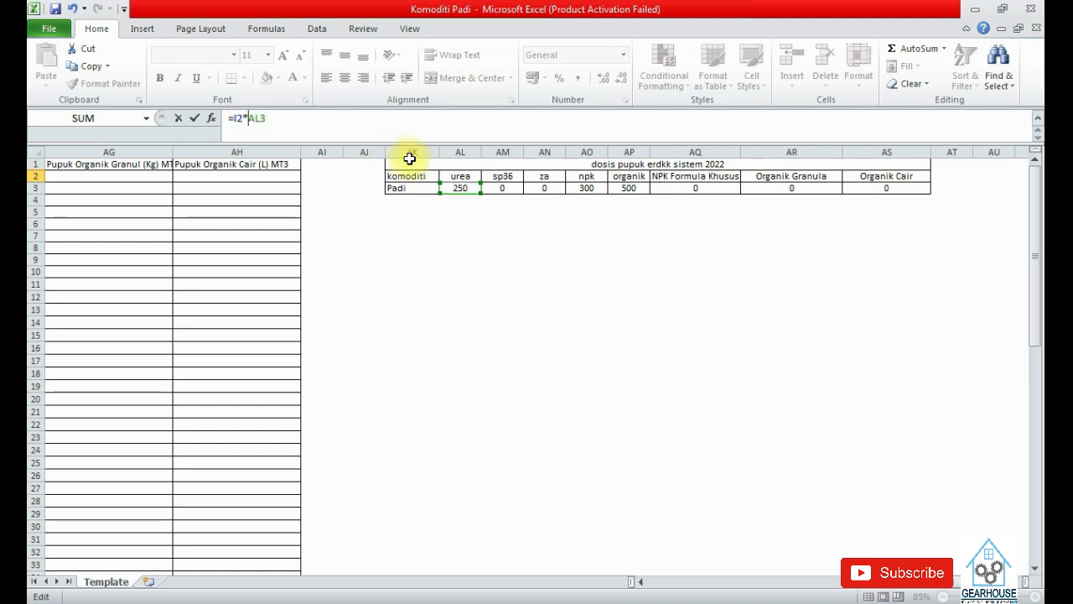
{"action": "type", "text": "$"}
{"action": "key", "text": "Right"}
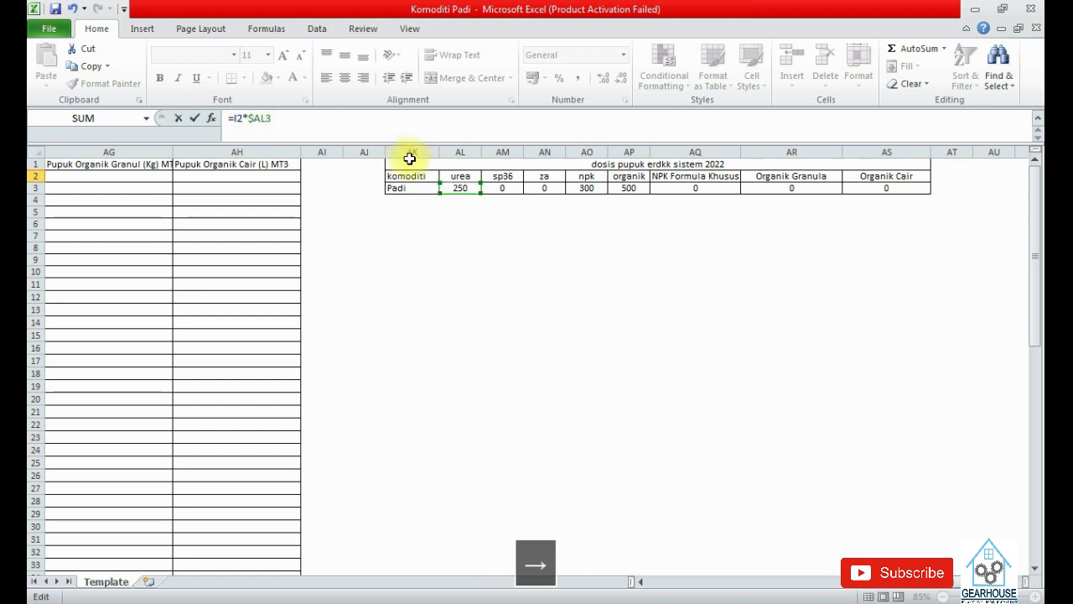
{"action": "type", "text": "$"}
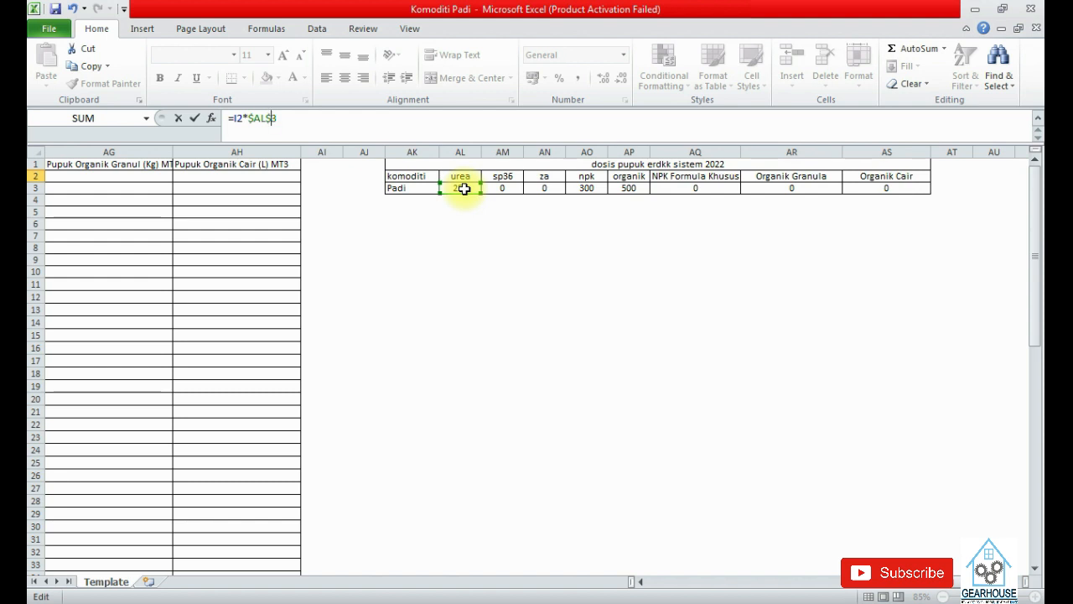
{"action": "key", "text": "Return"}
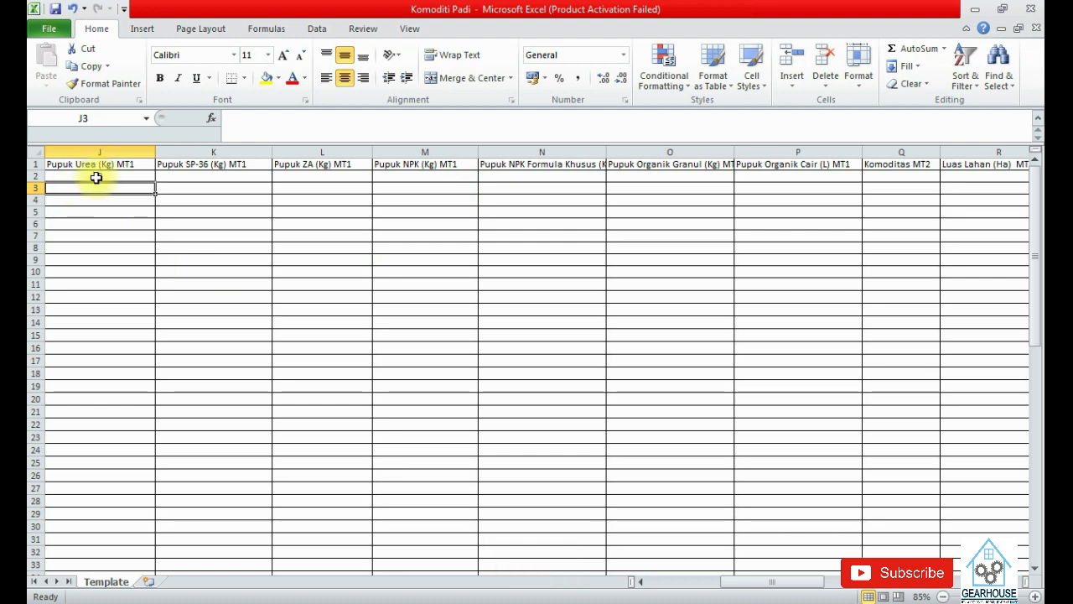
Fill the J2 formula down the Pupuk Urea (Kg) MT1 column to row 70
{"action": "left_click", "coordinate": [97, 177]}
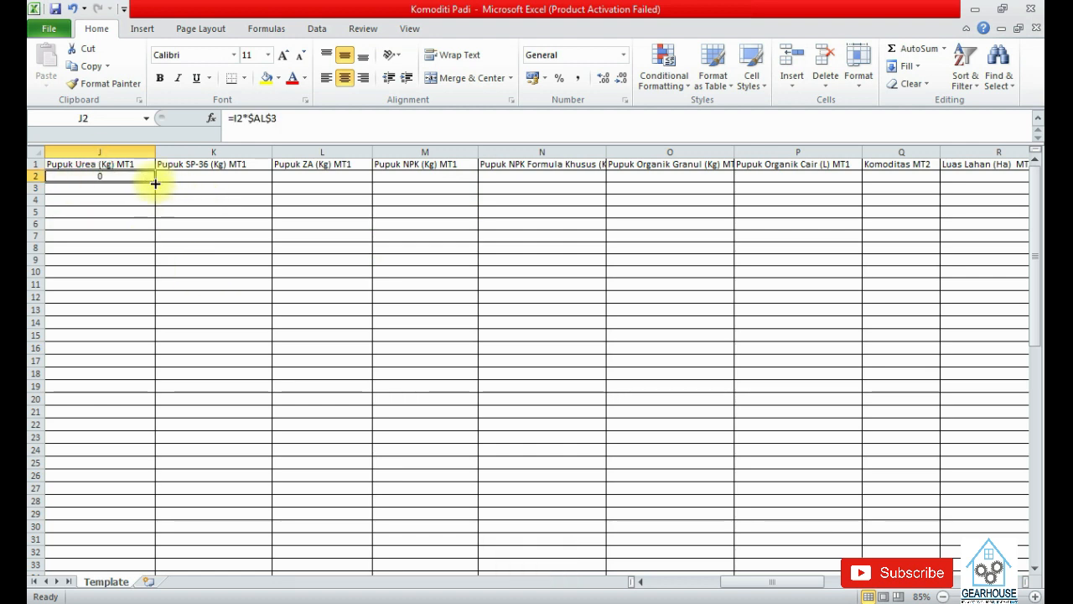
{"action": "left_click", "coordinate": [155, 183]}
{"action": "left_click", "coordinate": [154, 182]}
{"action": "left_click_drag", "start_coordinate": [154, 182], "coordinate": [128, 550]}
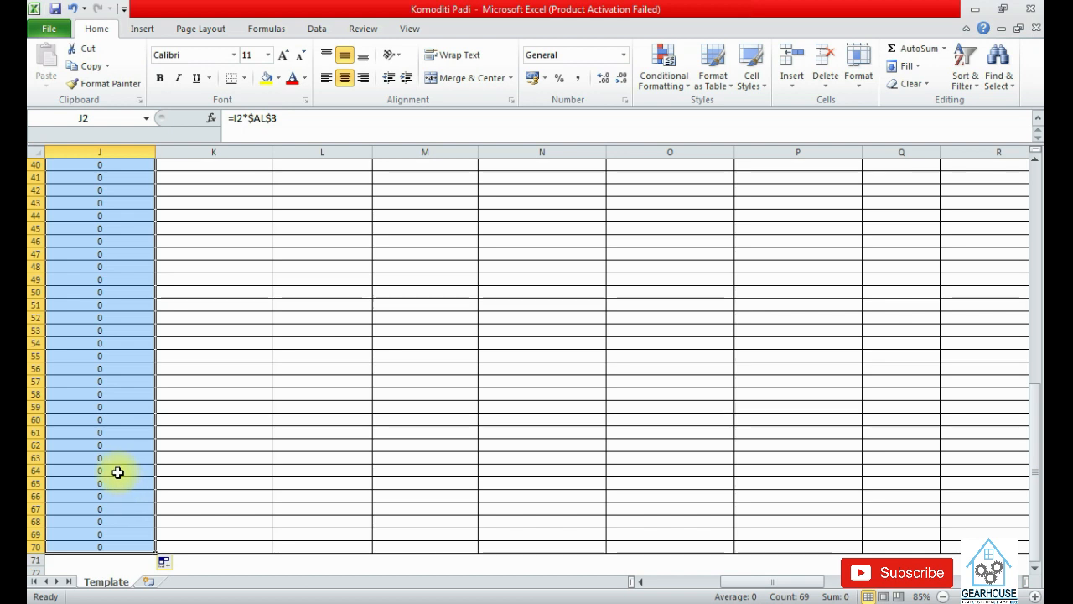
{"action": "scroll", "coordinate": [83, 414], "scroll_direction": "up", "scroll_amount": 7}
{"action": "scroll", "coordinate": [83, 414], "scroll_direction": "up", "scroll_amount": 6}
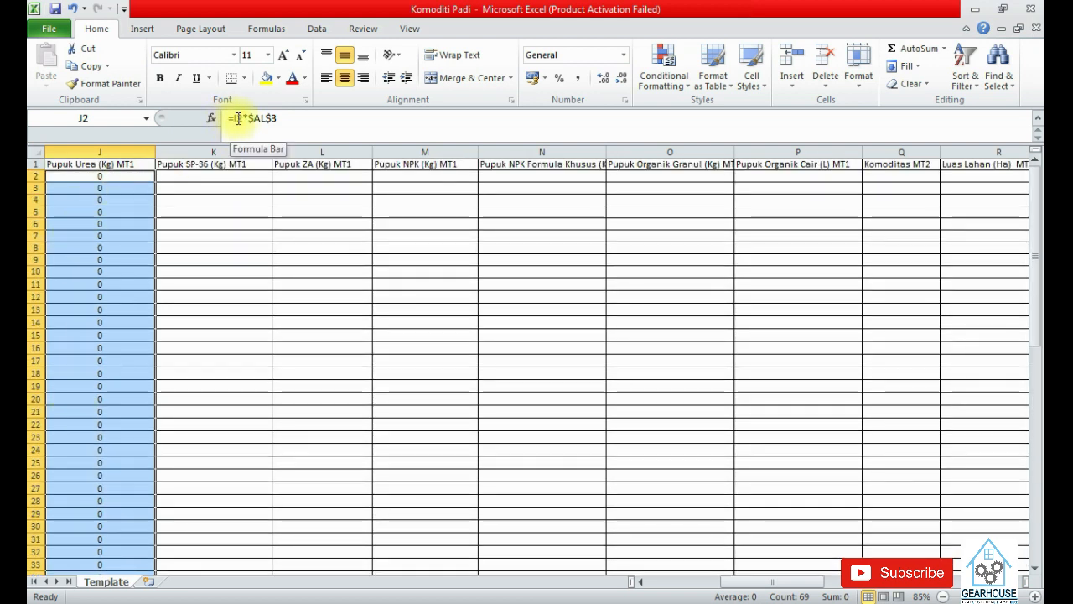
Check the land area and urea dose references in the filled formulas from J2 through J11
{"action": "left_click", "coordinate": [125, 175]}
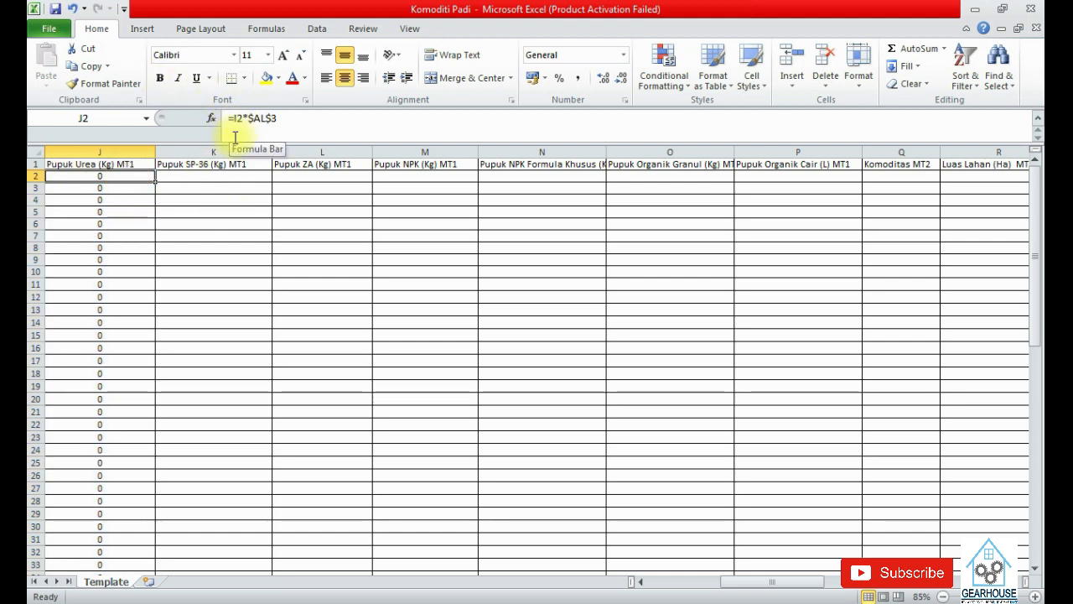
{"action": "key", "text": "Down"}
{"action": "key", "text": "Down"}
{"action": "key", "text": "Down"}
{"action": "key", "text": "Down"}
{"action": "key", "text": "Down"}
{"action": "key", "text": "Down"}
{"action": "key", "text": "Down"}
{"action": "key", "text": "Down"}
{"action": "key", "text": "Down"}
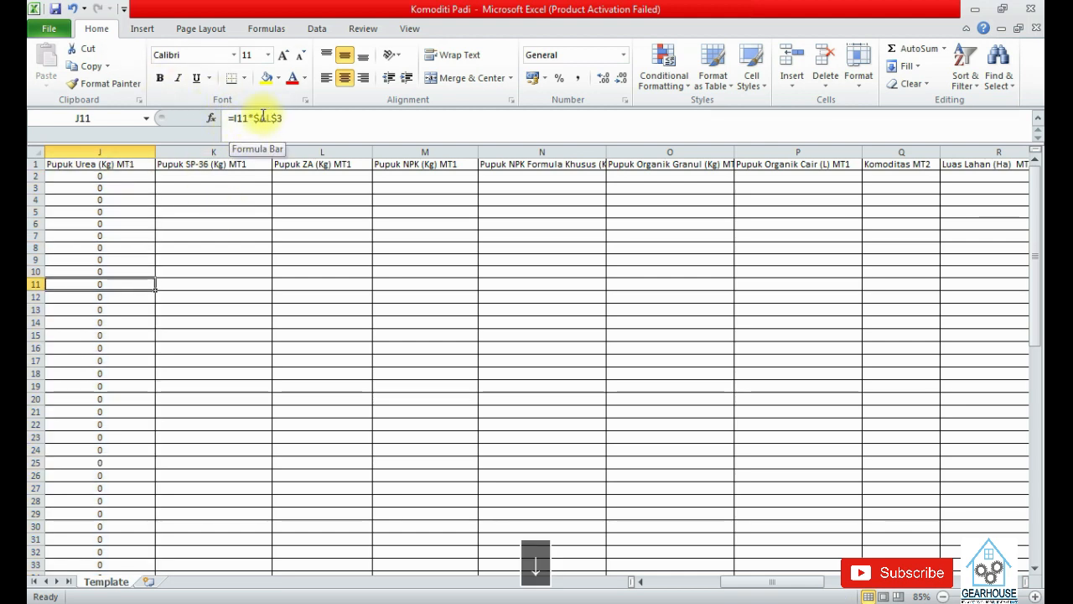
{"action": "key", "text": "Up"}
{"action": "key", "text": "Up"}
{"action": "key", "text": "Up"}
{"action": "key", "text": "Up"}
{"action": "key", "text": "Up"}
{"action": "key", "text": "Up"}
{"action": "key", "text": "Up"}
{"action": "key", "text": "Up"}
{"action": "key", "text": "Up"}
In K2 under Pupuk SP-36 (Kg) MT1, build a formula multiplying the MT1 land area I2 by the Padi sp36 dose AM3
{"action": "key", "text": "Right"}
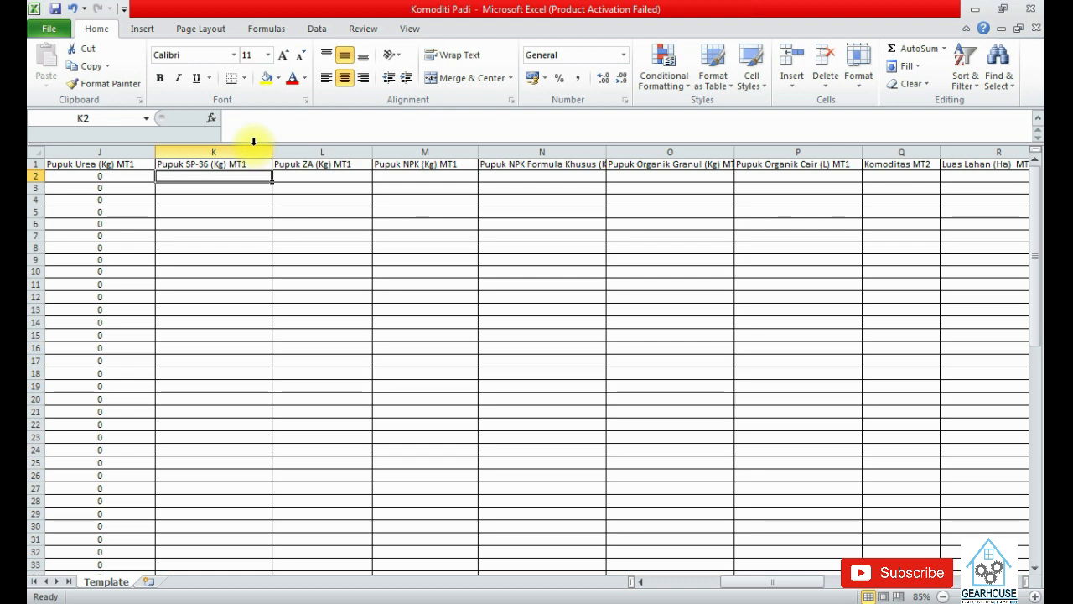
{"action": "type", "text": "="}
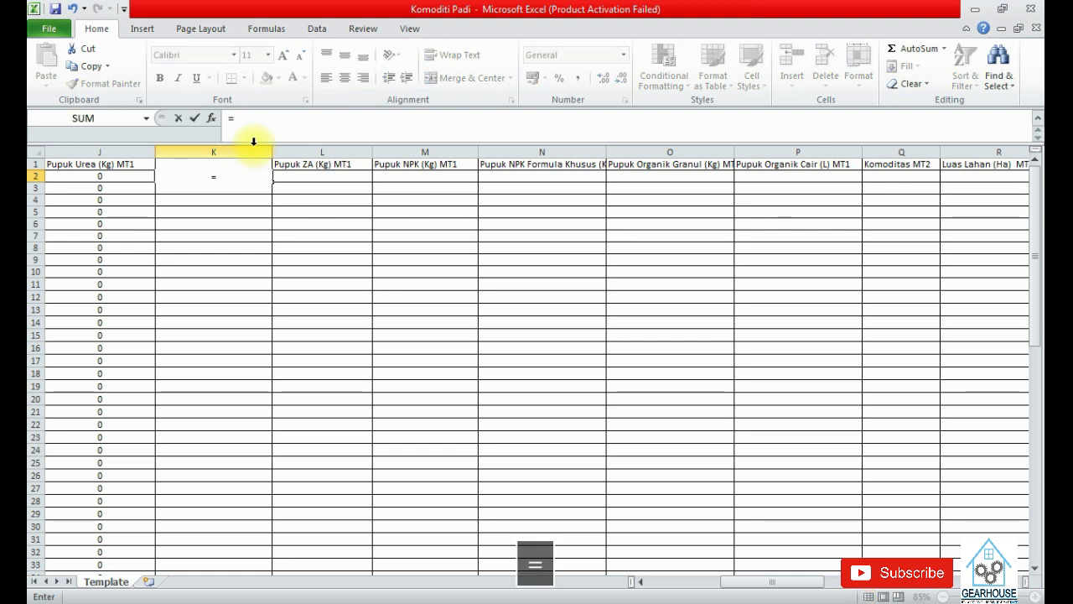
{"action": "left_click_drag", "start_coordinate": [803, 586], "coordinate": [779, 578]}
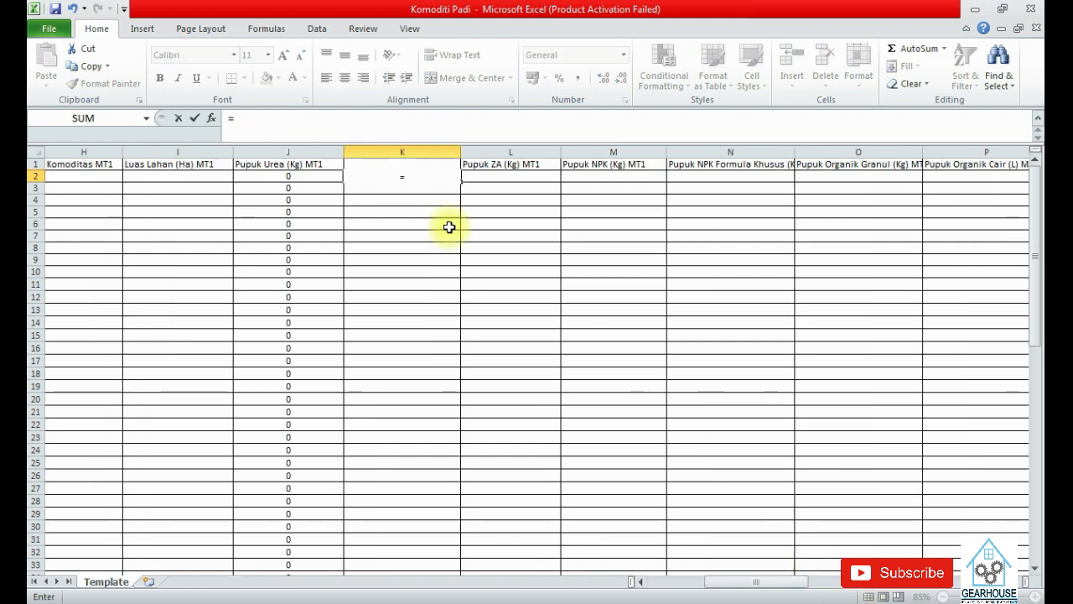
{"action": "left_click", "coordinate": [211, 177]}
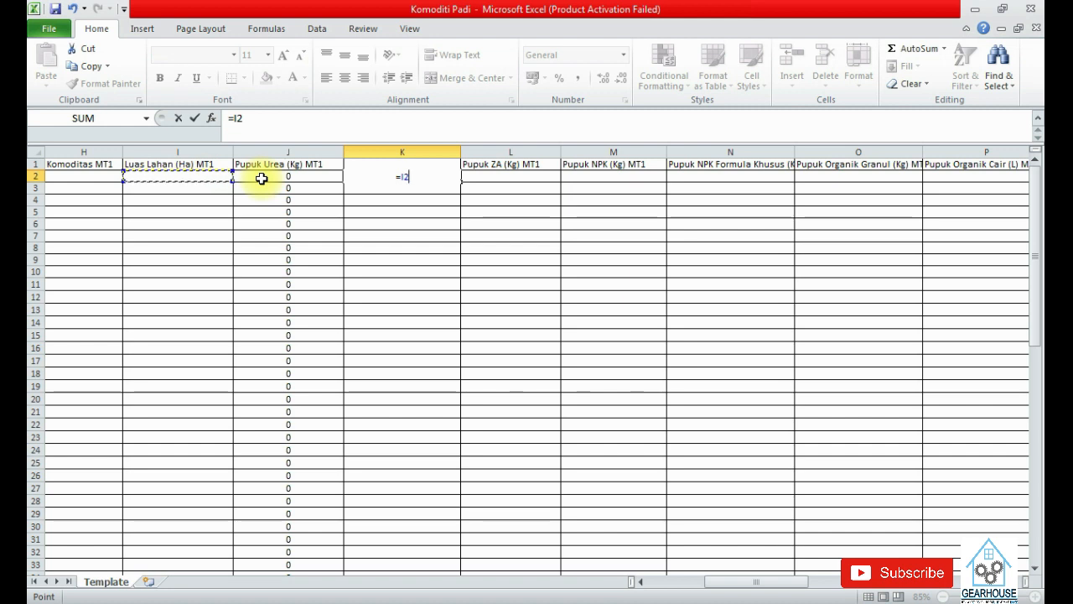
{"action": "type", "text": "*"}
{"action": "left_click_drag", "start_coordinate": [778, 583], "coordinate": [809, 584]}
{"action": "left_click", "coordinate": [630, 189]}
Make the sp36 dose reference absolute as =I2*$AM$3 and fill the K2 formula down the Pupuk SP-36 (Kg) MT1 column
{"action": "left_click", "coordinate": [247, 119]}
{"action": "type", "text": "$AM3"}
{"action": "key", "text": "Right"}
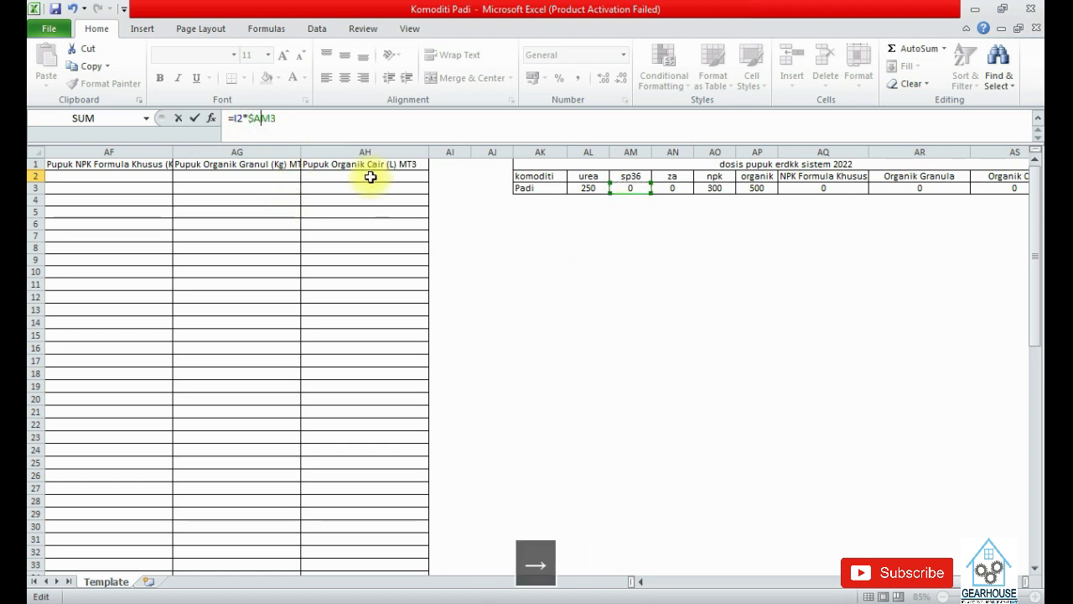
{"action": "type", "text": "$"}
{"action": "key", "text": "Return"}
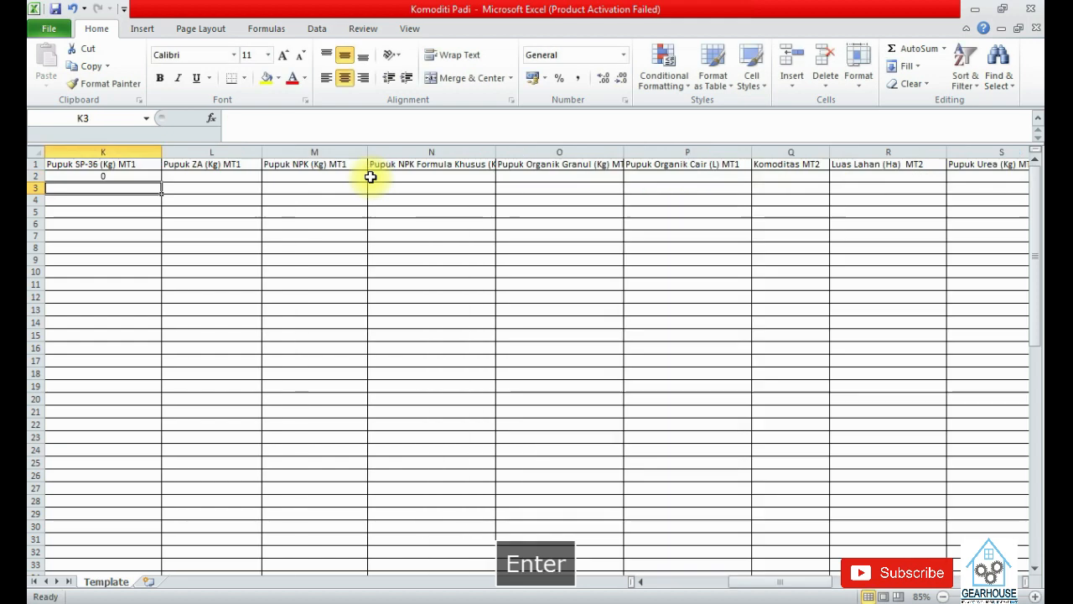
{"action": "left_click", "coordinate": [134, 175]}
{"action": "double_click", "coordinate": [162, 181]}
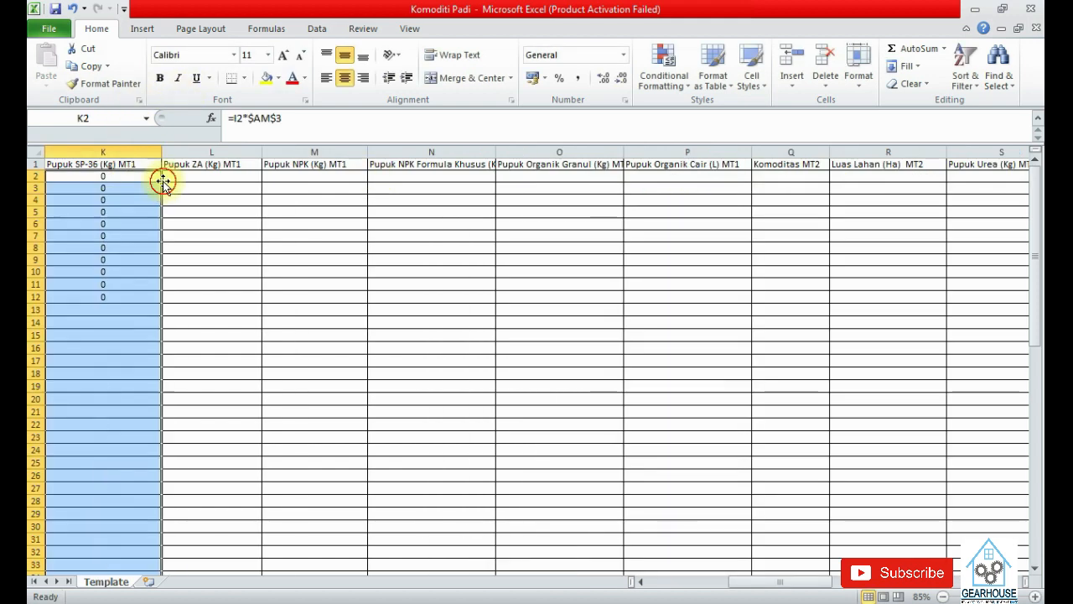
In L2 under Pupuk ZA (Kg) MT1, build a formula multiplying the MT1 land area I2 by the Padi za dose AN3
{"action": "left_click", "coordinate": [204, 176]}
{"action": "type", "text": "="}
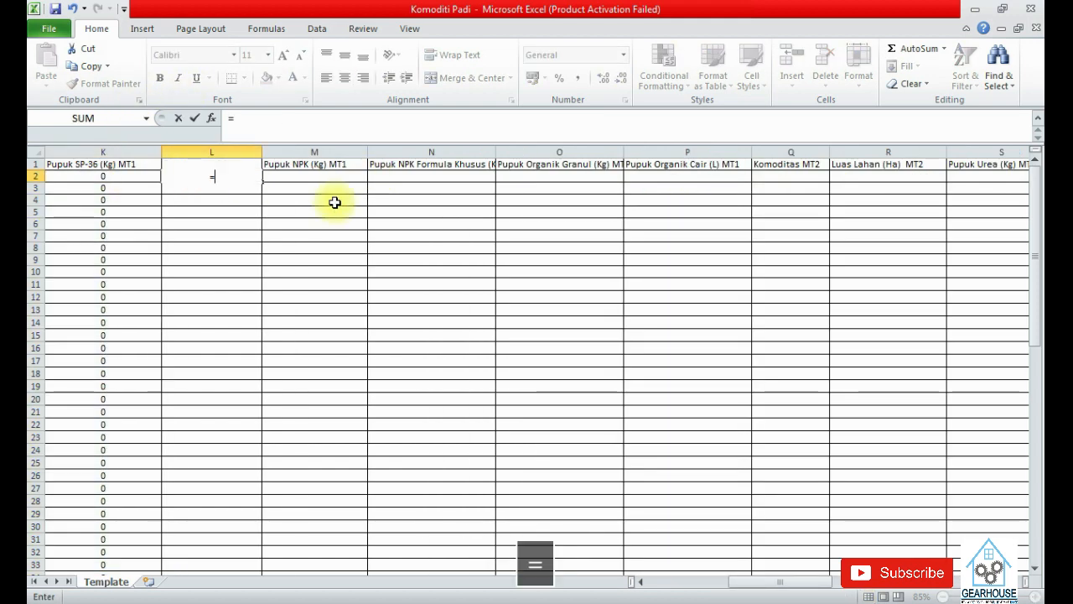
{"action": "left_click_drag", "start_coordinate": [809, 581], "coordinate": [761, 589]}
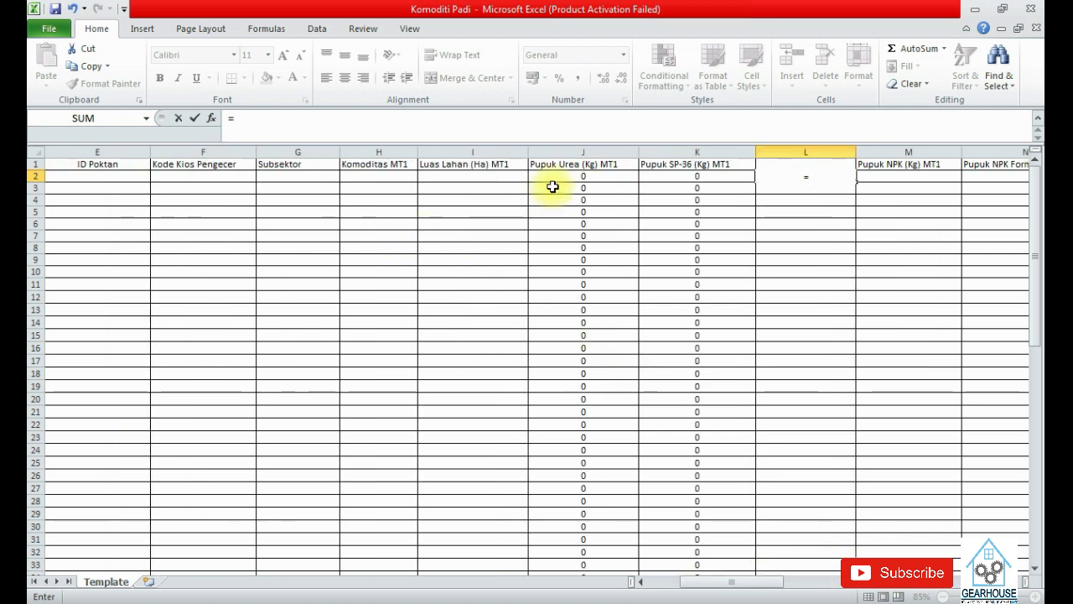
{"action": "left_click", "coordinate": [475, 175]}
{"action": "type", "text": "*"}
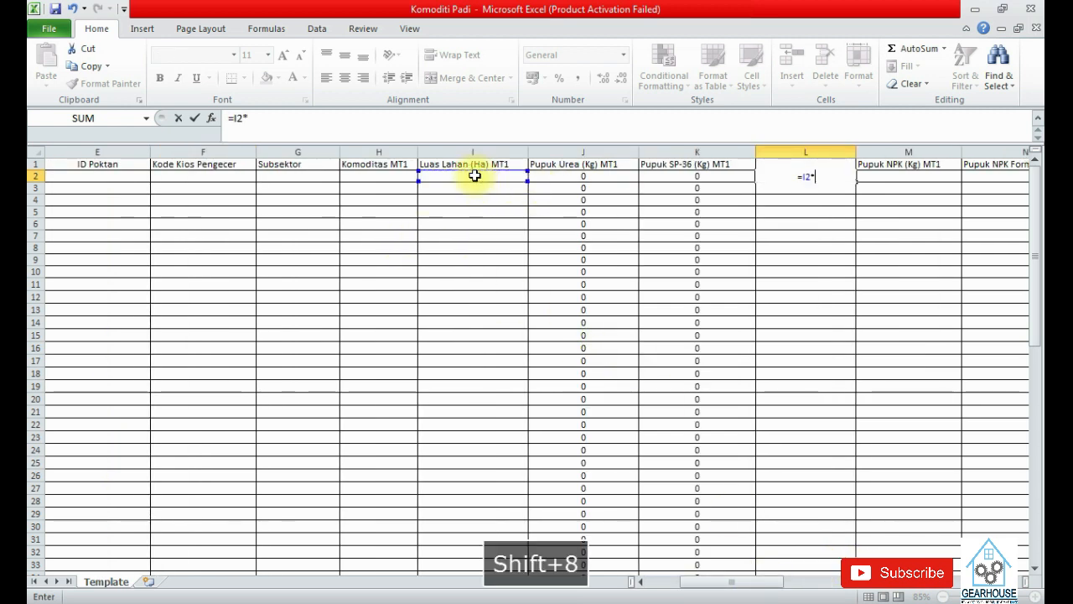
{"action": "left_click_drag", "start_coordinate": [743, 583], "coordinate": [922, 555]}
{"action": "left_click", "coordinate": [888, 188]}
Make the za dose reference absolute as =I2*$AN$3 and fill the L2 formula down the Pupuk ZA (Kg) MT1 column to row 70
{"action": "left_click", "coordinate": [250, 118]}
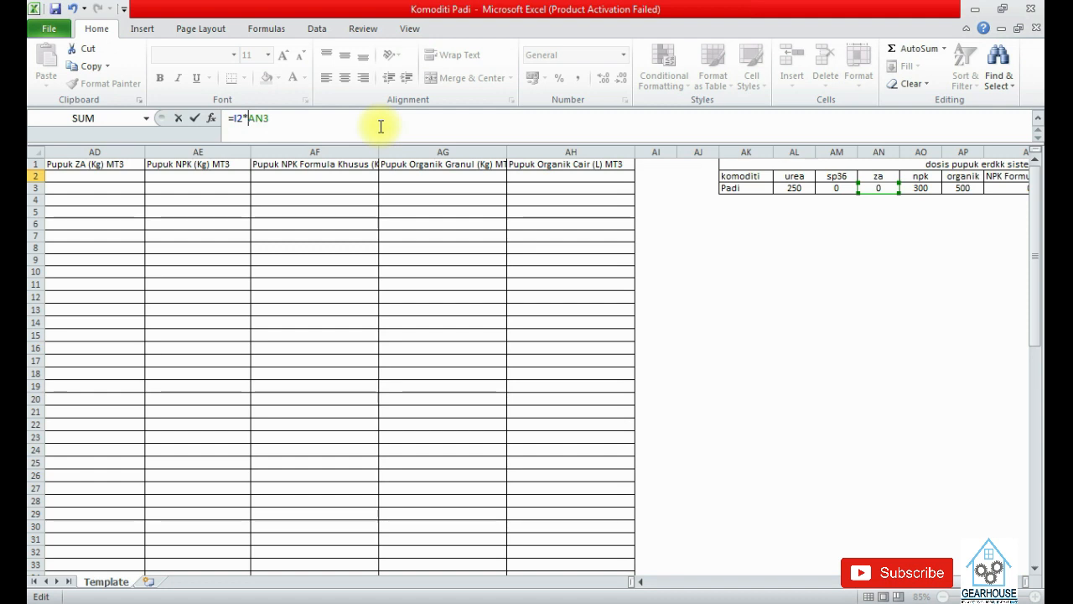
{"action": "type", "text": "$"}
{"action": "key", "text": "Right"}
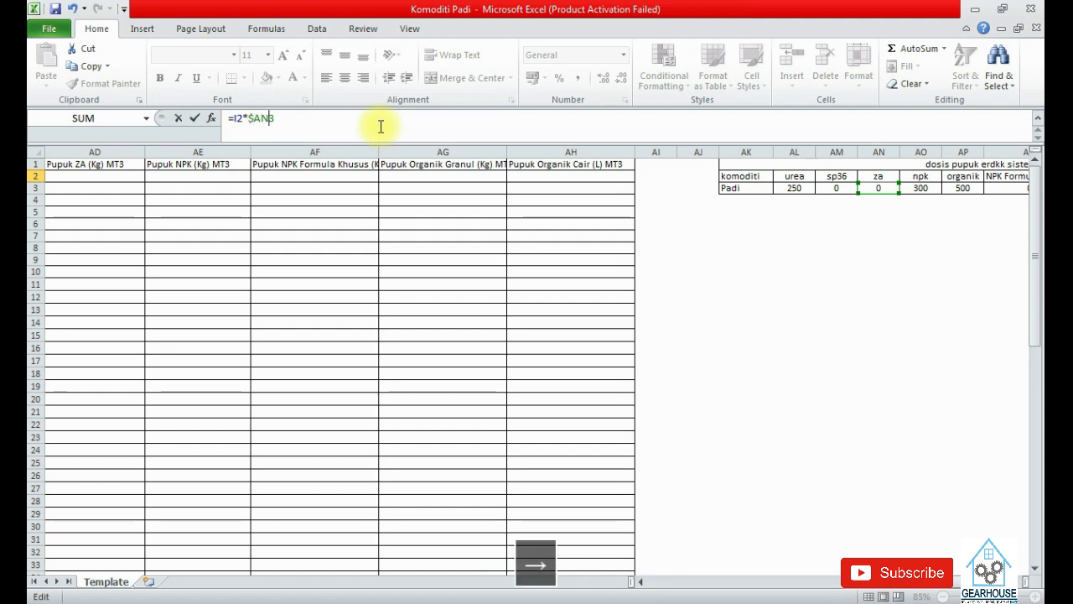
{"action": "type", "text": "$"}
{"action": "key", "text": "Return"}
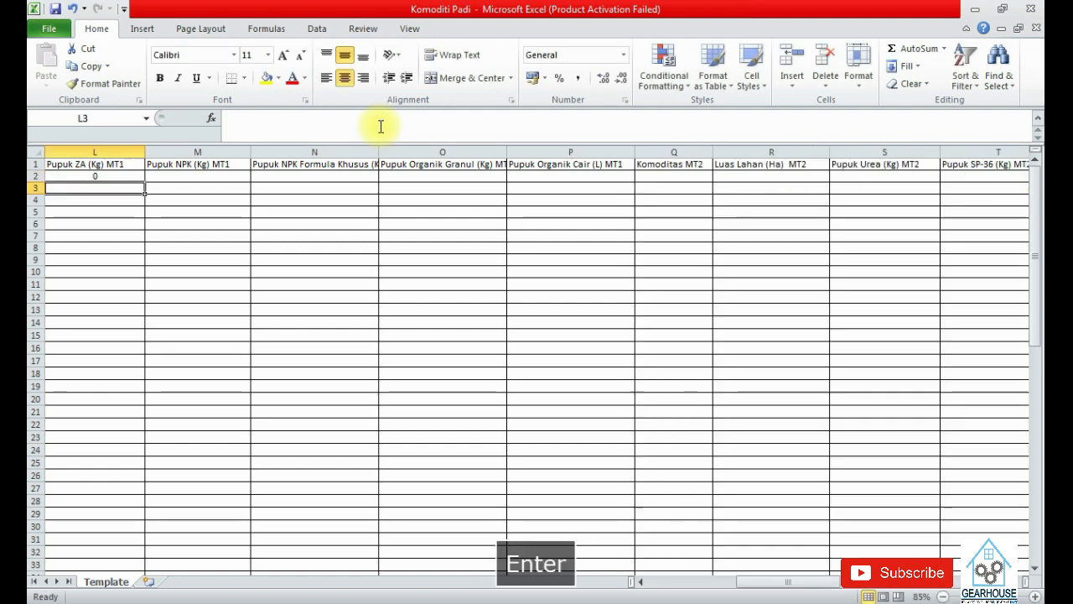
{"action": "left_click", "coordinate": [92, 177]}
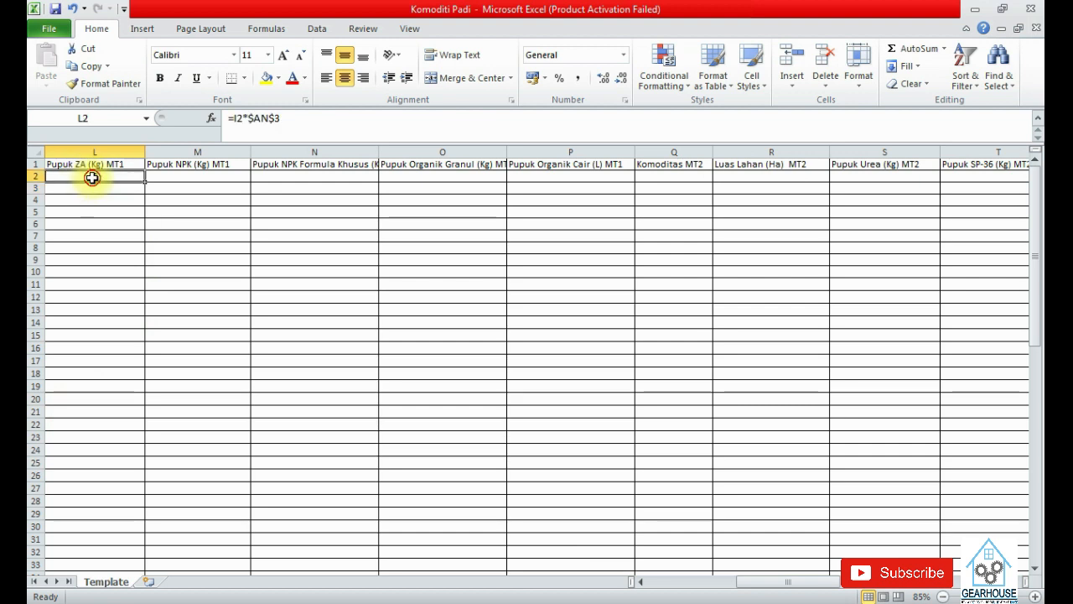
{"action": "double_click", "coordinate": [146, 183]}
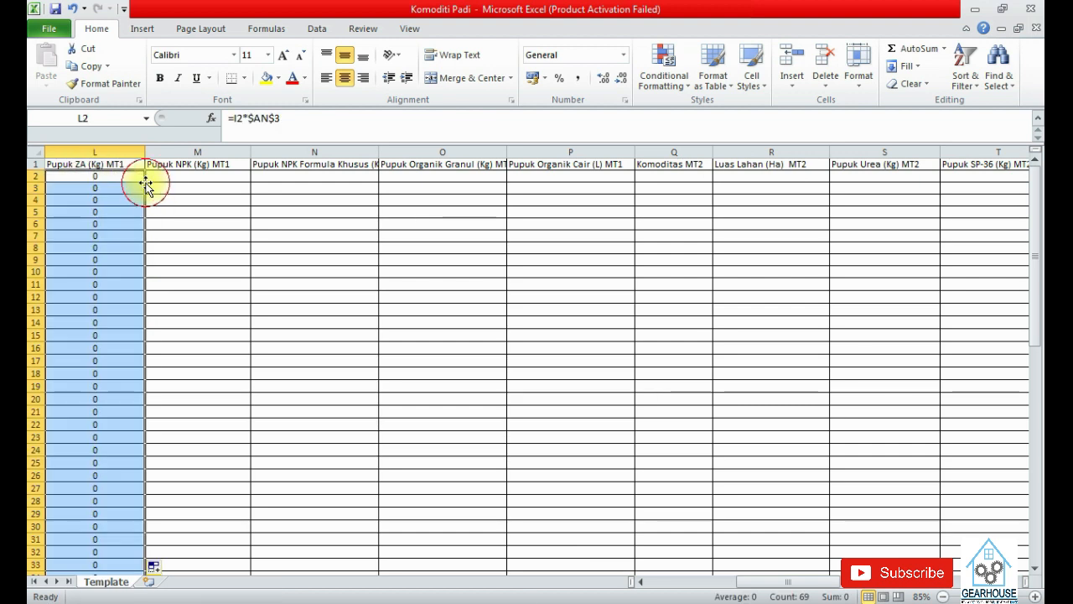
In M2 under Pupuk NPK (Kg) MT1, build a formula multiplying the MT1 land area I2 by the Padi npk dose AO3
{"action": "left_click", "coordinate": [177, 177]}
{"action": "type", "text": "="}
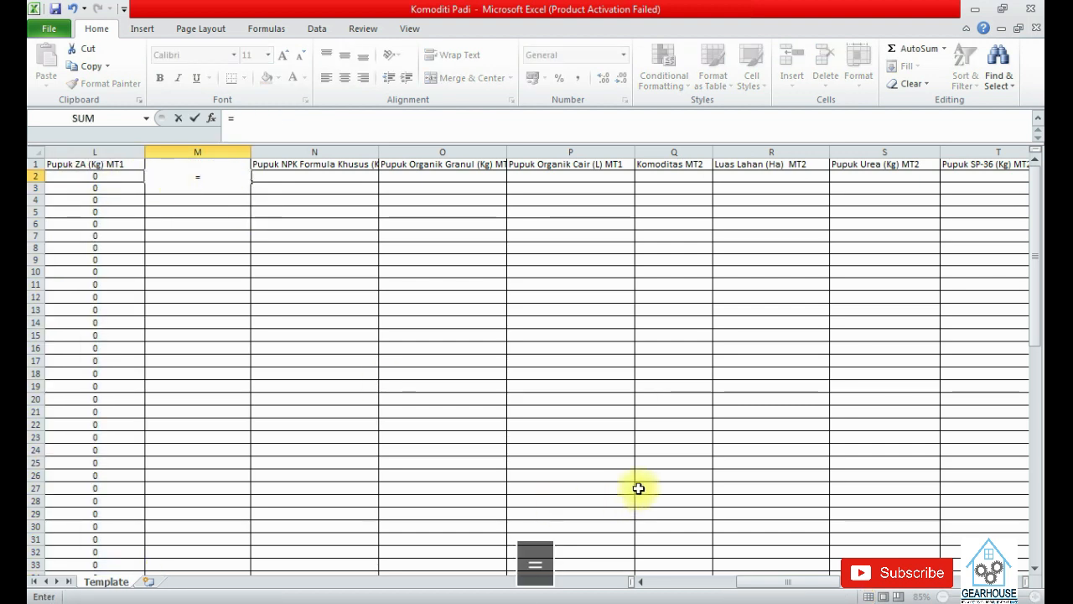
{"action": "left_click_drag", "start_coordinate": [786, 581], "coordinate": [748, 589]}
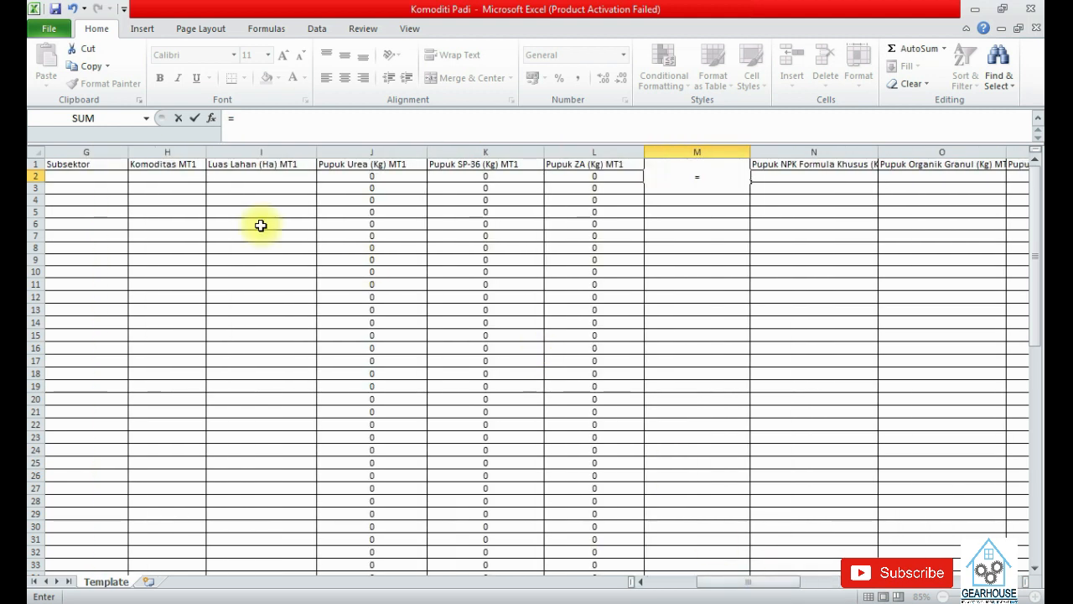
{"action": "left_click", "coordinate": [269, 176]}
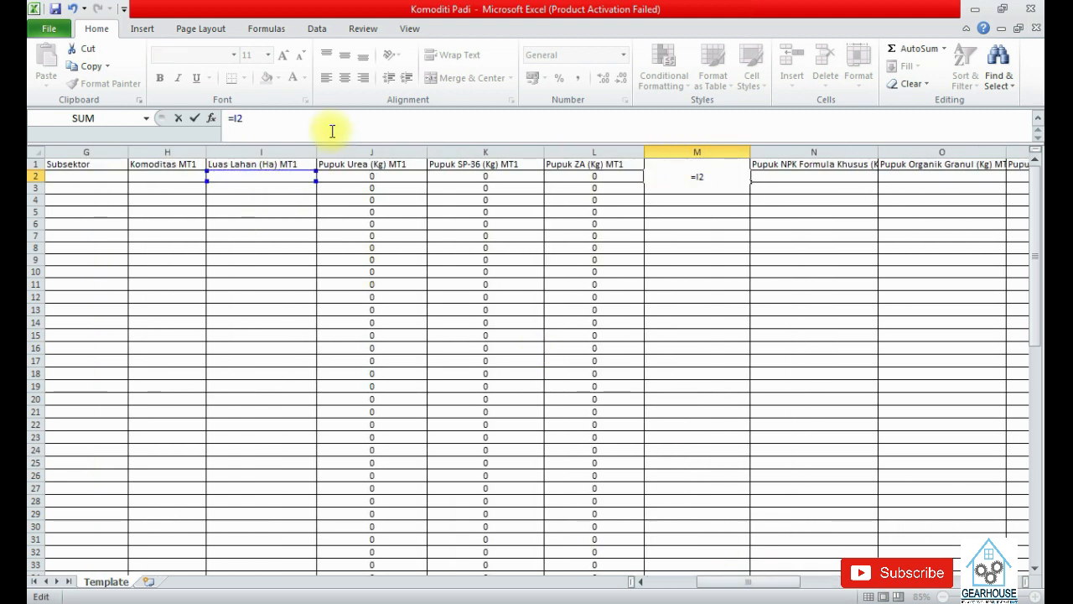
{"action": "type", "text": "*"}
{"action": "left_click_drag", "start_coordinate": [736, 585], "coordinate": [893, 539]}
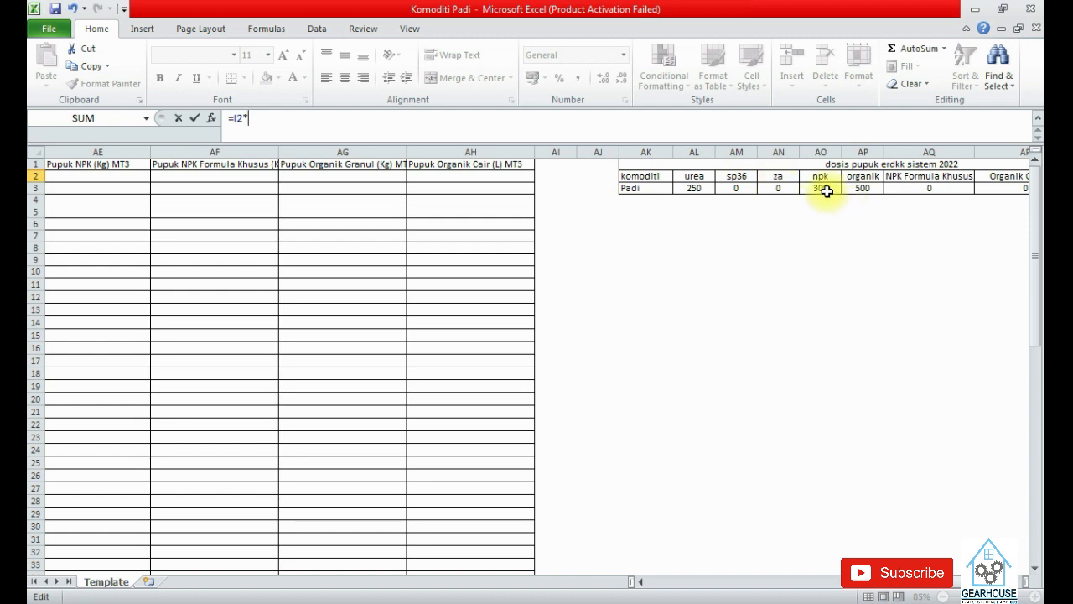
{"action": "left_click", "coordinate": [828, 189]}
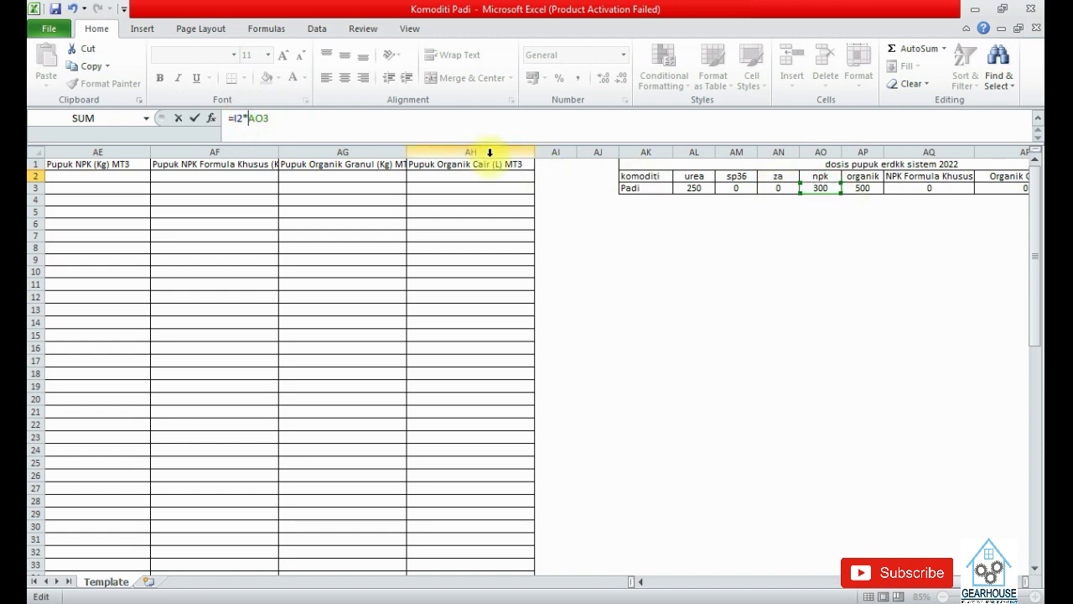
Make the npk dose reference absolute as =I2*$AO$3 and fill the M2 formula down the Pupuk NPK (Kg) MT1 column to row 70
{"action": "type", "text": "$"}
{"action": "key", "text": "Right"}
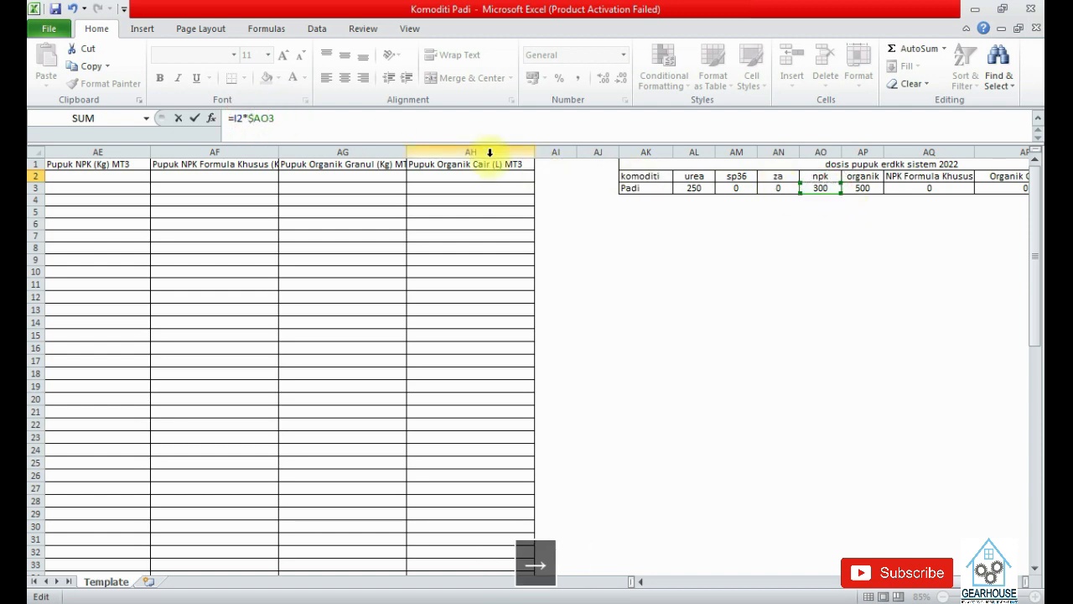
{"action": "type", "text": "$"}
{"action": "key", "text": "Return"}
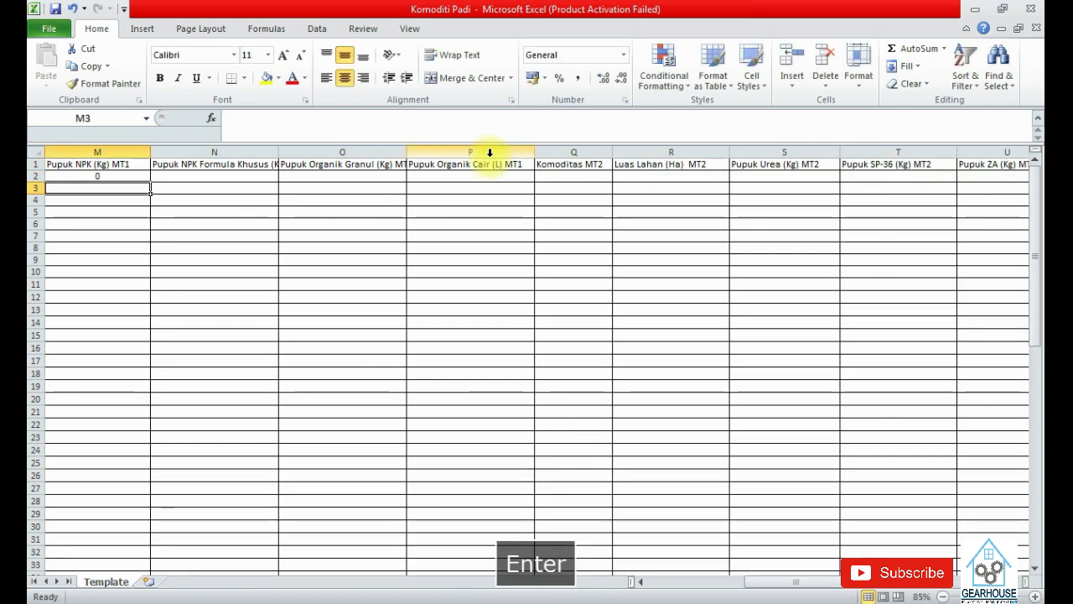
{"action": "key", "text": "Up"}
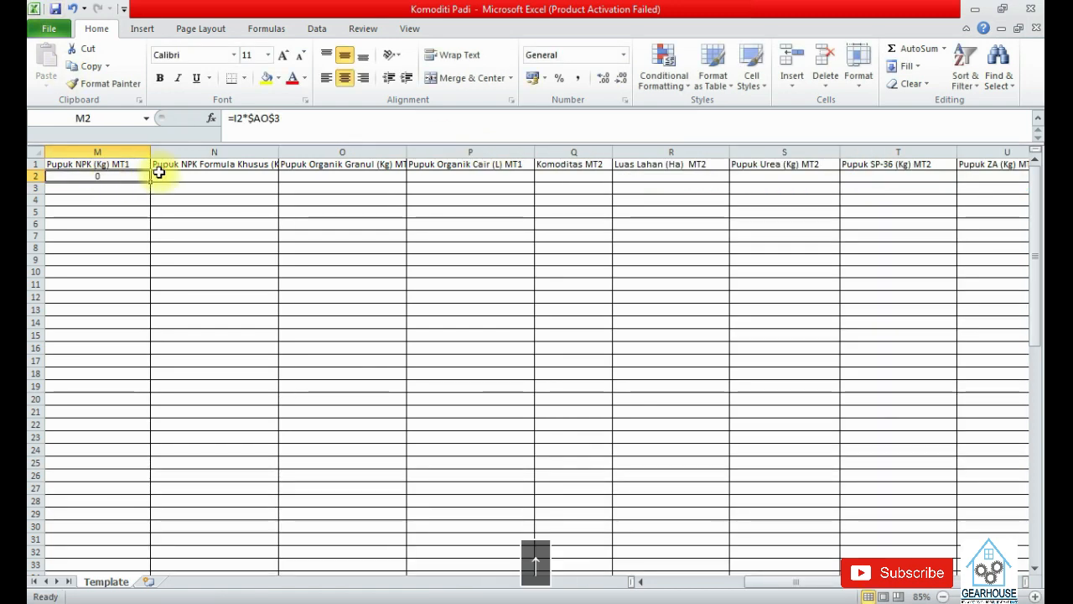
{"action": "double_click", "coordinate": [150, 182]}
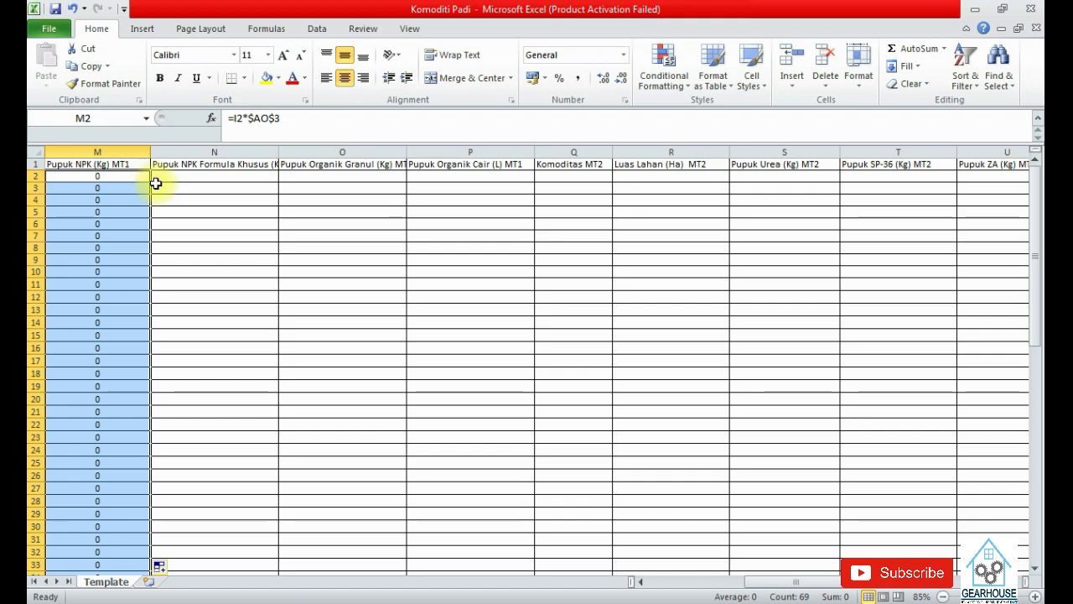
In N2 under Pupuk NPK Formula Khusus MT1, build a formula multiplying the MT1 land area I2 by the Padi NPK Formula Khusus dose AQ3
{"action": "left_click", "coordinate": [187, 173]}
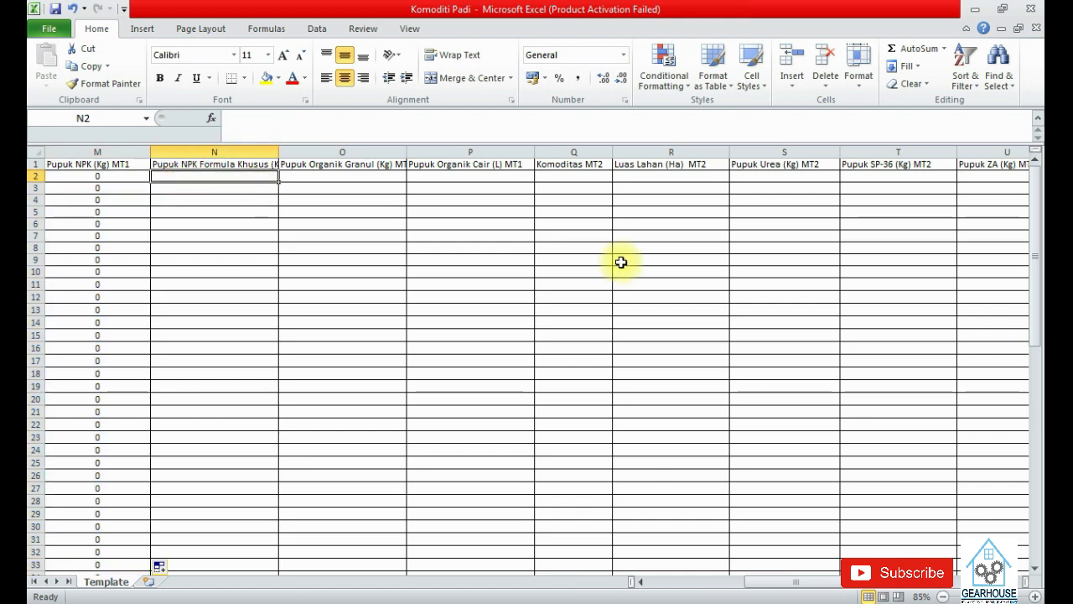
{"action": "type", "text": "="}
{"action": "left_click_drag", "start_coordinate": [779, 583], "coordinate": [712, 592]}
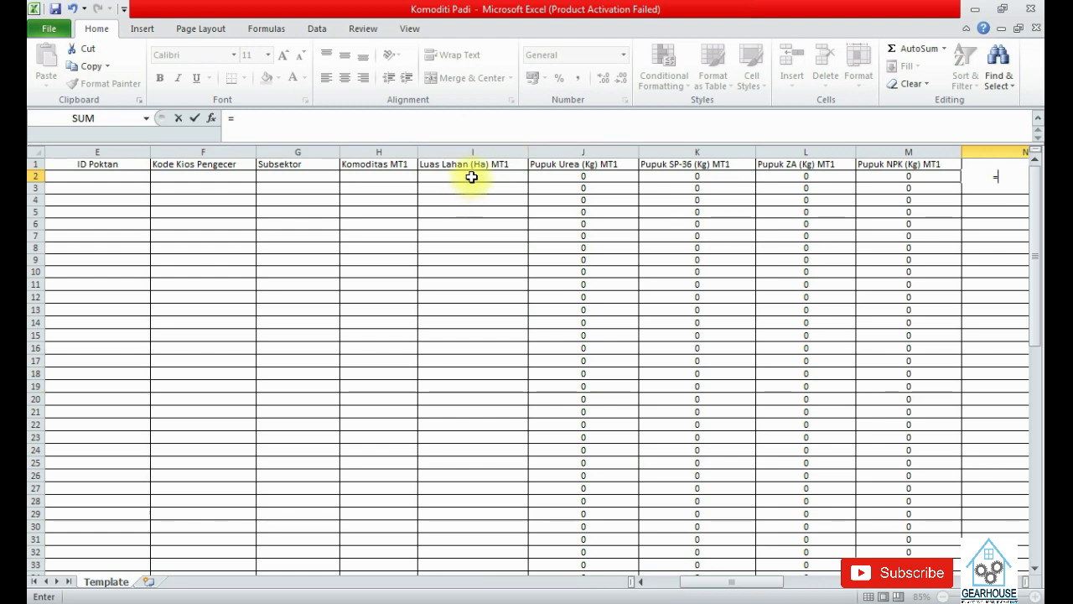
{"action": "left_click", "coordinate": [472, 177]}
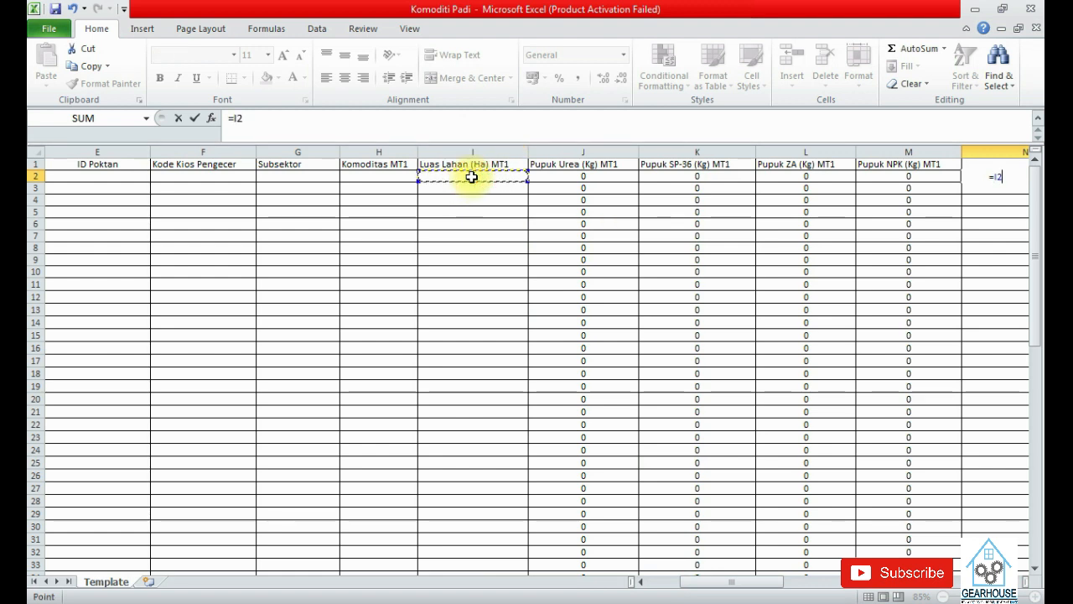
{"action": "type", "text": "*"}
{"action": "left_click_drag", "start_coordinate": [727, 590], "coordinate": [747, 591]}
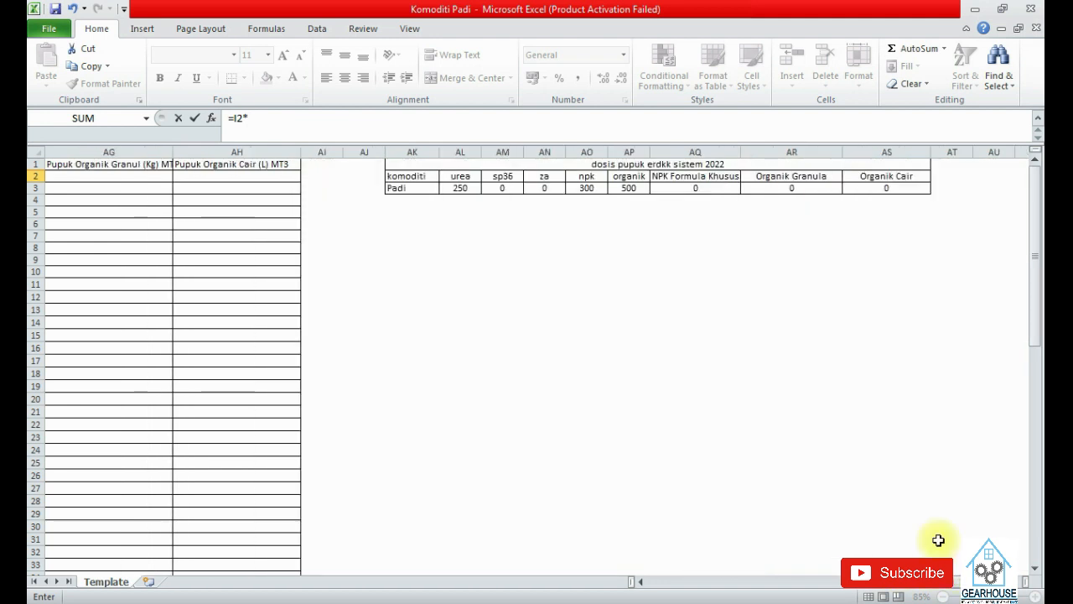
{"action": "left_click", "coordinate": [715, 190]}
Make the NPK Formula Khusus dose reference absolute as =I2*$AQ$3 and fill the N2 formula down its column to row 70
{"action": "left_click", "coordinate": [242, 119]}
{"action": "type", "text": "$AQ3"}
{"action": "key", "text": "Right"}
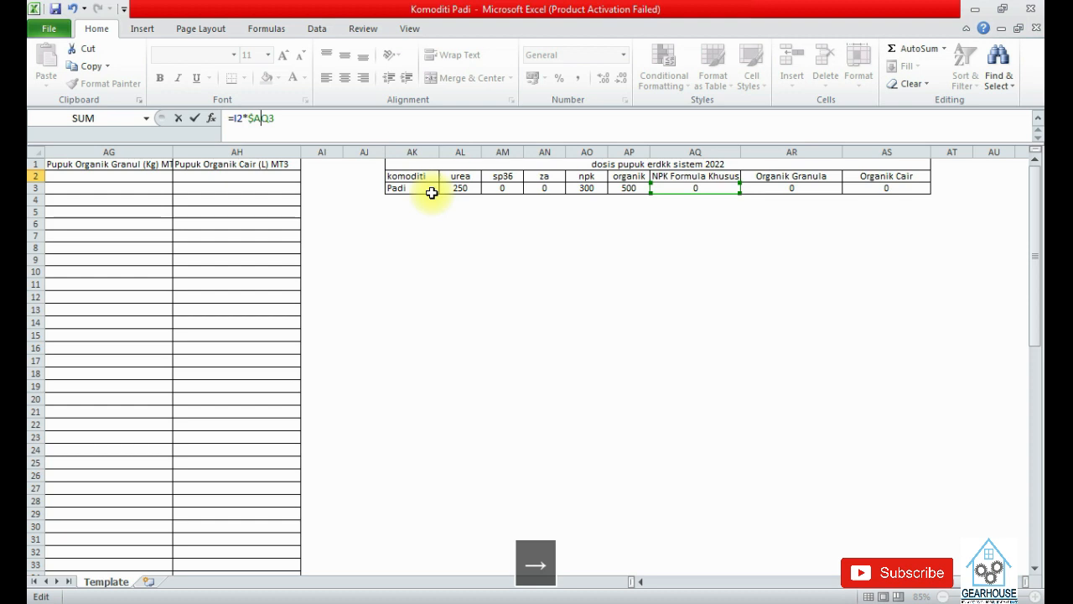
{"action": "type", "text": "$"}
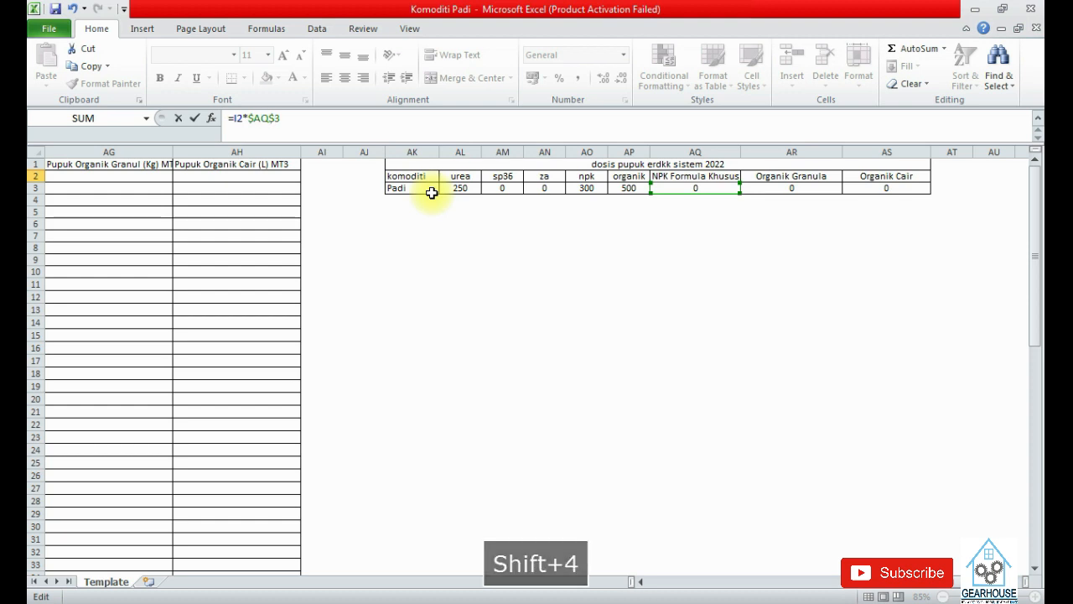
{"action": "key", "text": "Return"}
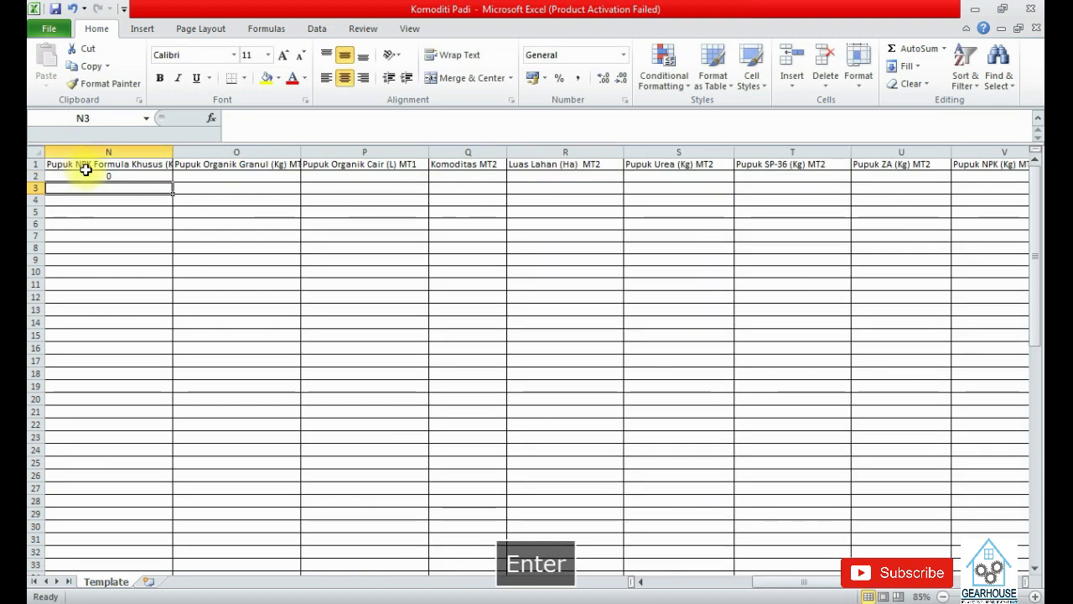
{"action": "left_click", "coordinate": [117, 176]}
{"action": "double_click", "coordinate": [176, 182]}
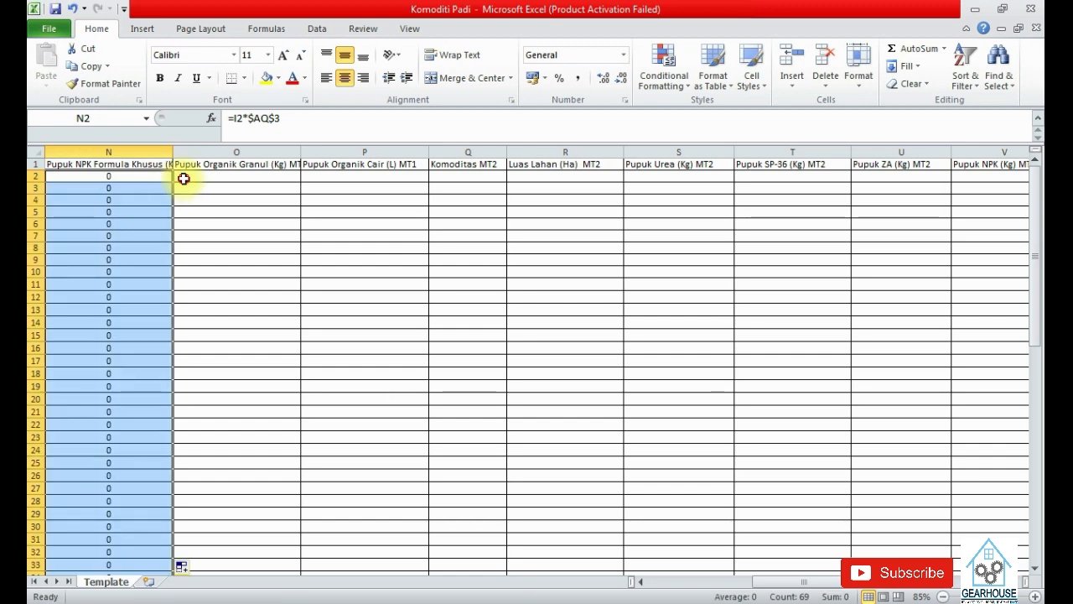
In O2 under Pupuk Organik Granul (Kg) MT1, build a formula multiplying the MT1 land area I2 by the dose in AS3
{"action": "left_click", "coordinate": [181, 177]}
{"action": "type", "text": "="}
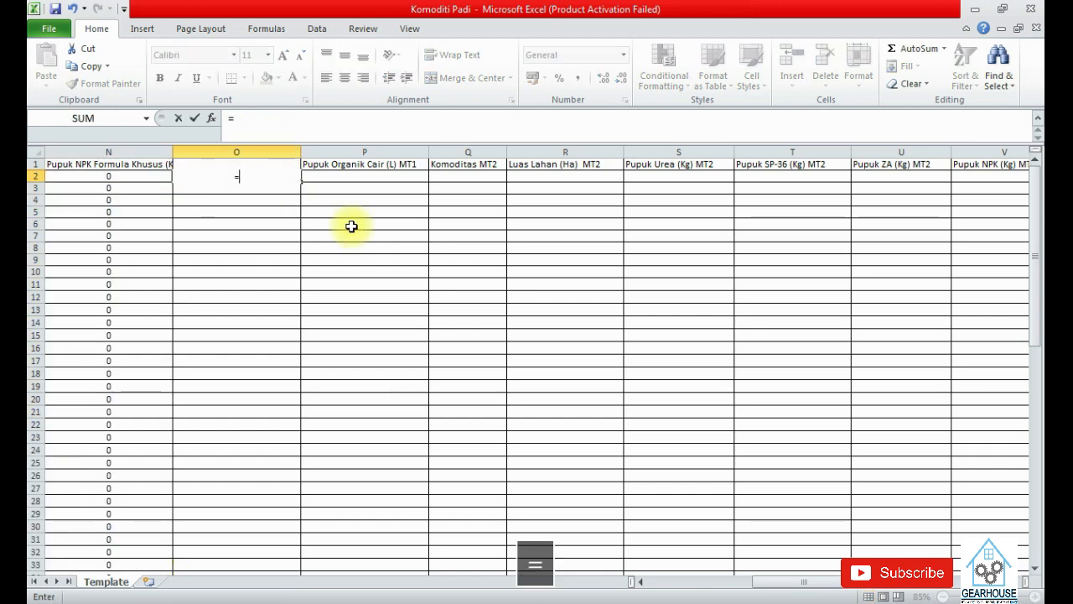
{"action": "left_click_drag", "start_coordinate": [794, 582], "coordinate": [735, 587]}
{"action": "left_click", "coordinate": [389, 180]}
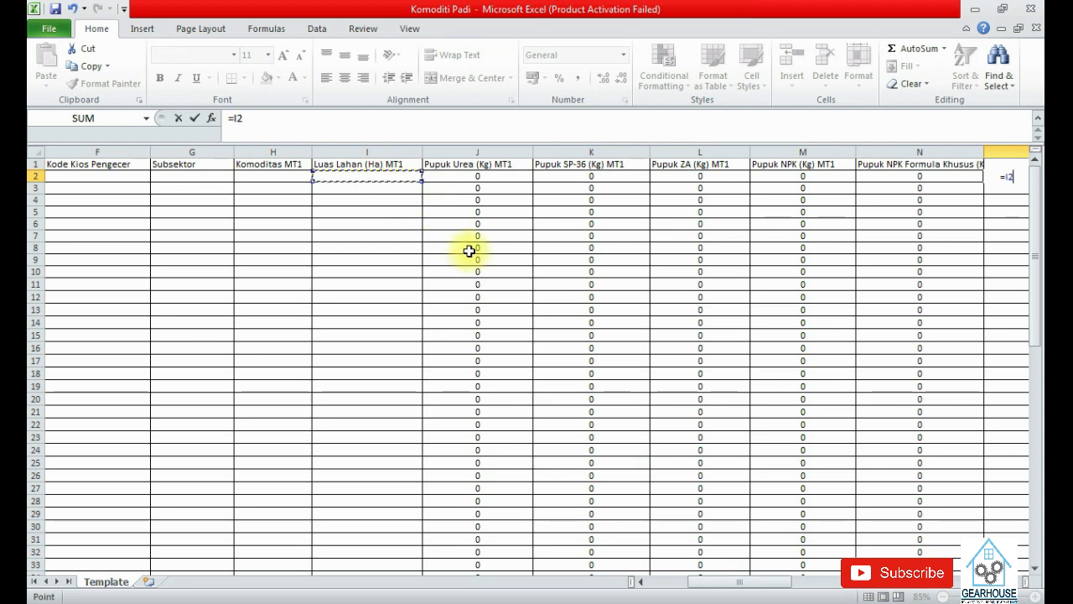
{"action": "type", "text": "*"}
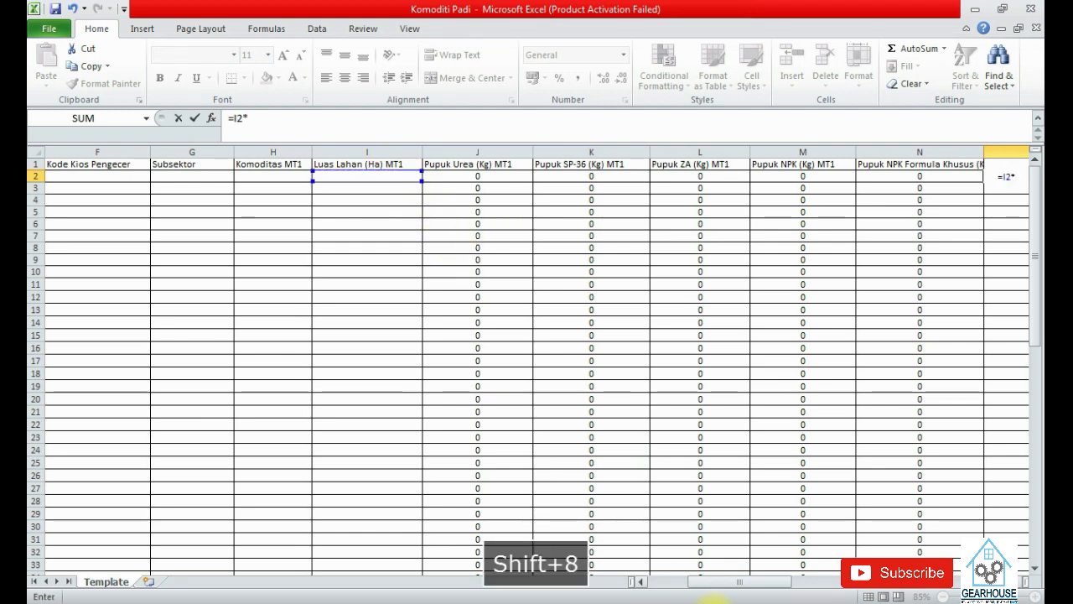
{"action": "left_click_drag", "start_coordinate": [778, 583], "coordinate": [846, 584]}
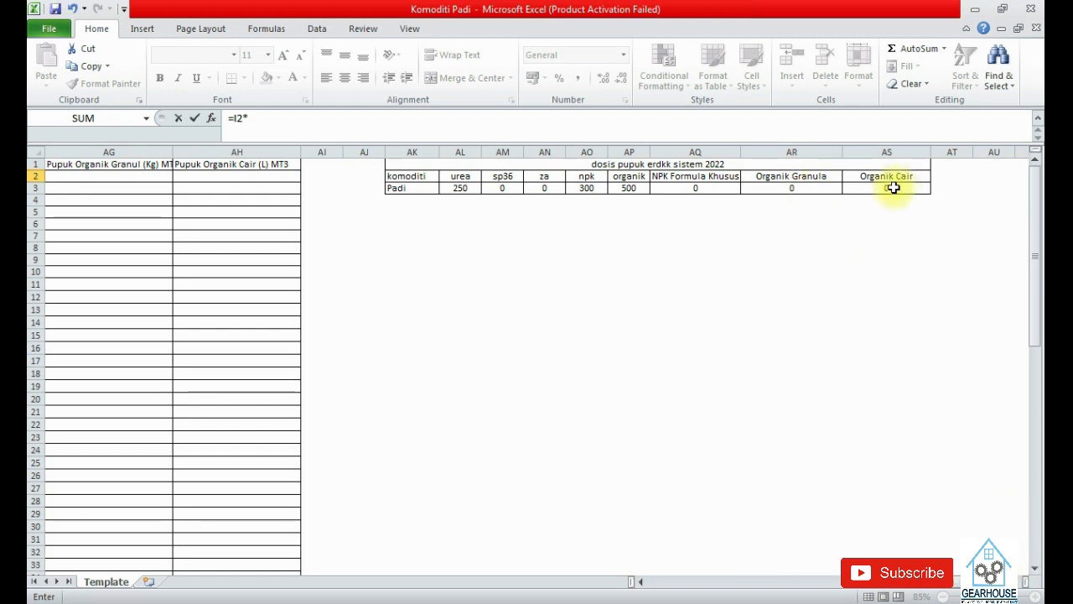
Make the AS3 dose reference absolute and enter the O2 formula as =I2*$AS$3
{"action": "left_click", "coordinate": [242, 118]}
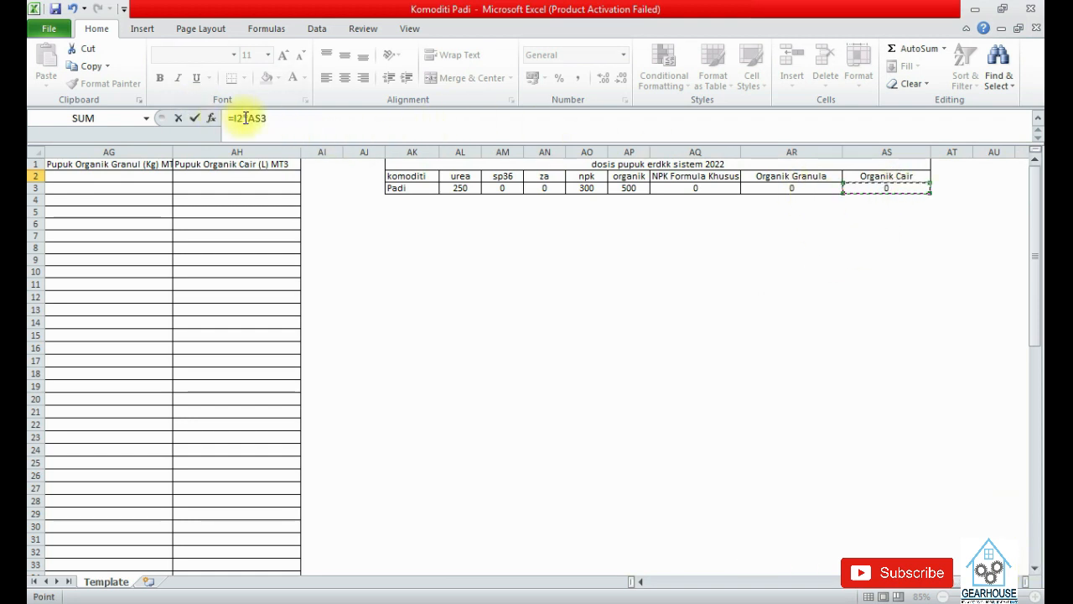
{"action": "key", "text": "Right"}
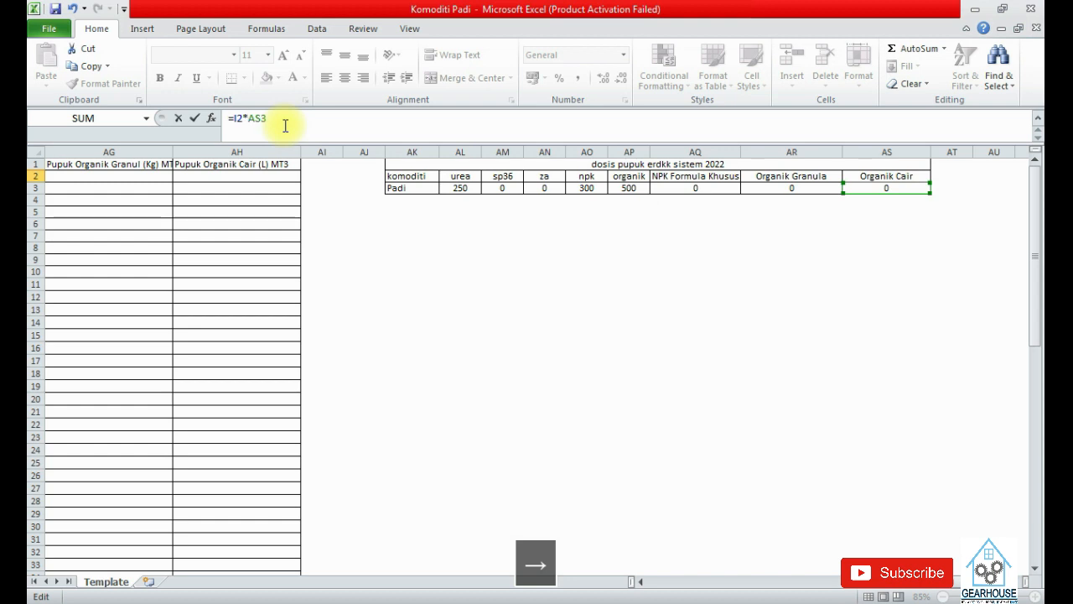
{"action": "type", "text": "$"}
{"action": "key", "text": "Right"}
{"action": "key", "text": "Right"}
{"action": "type", "text": "$"}
{"action": "key", "text": "Return"}
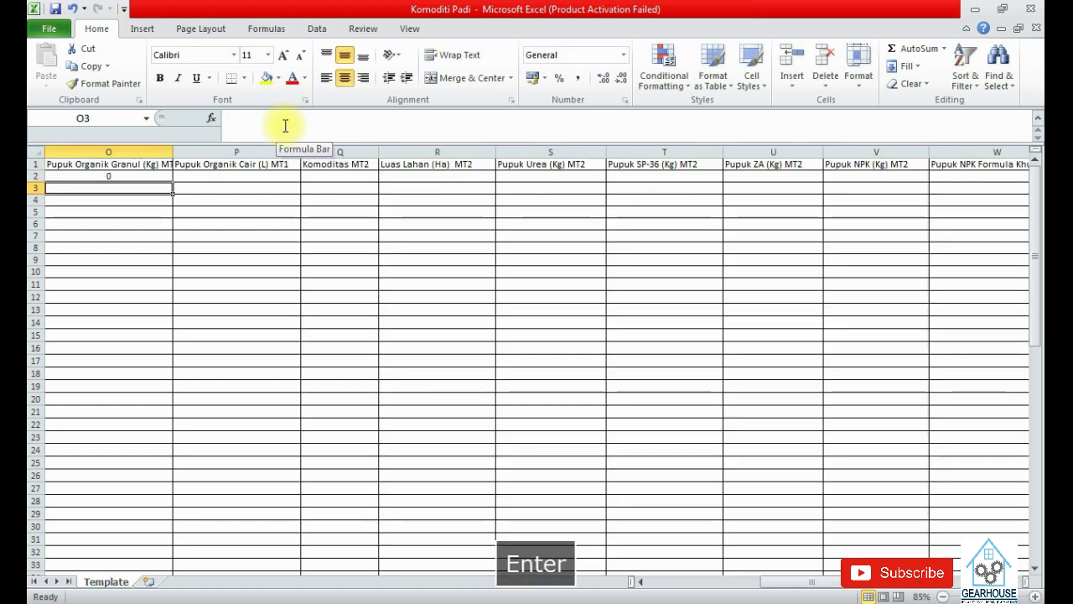
Replace the dose reference in the O2 formula with the Padi Organik Granula dose AR3
{"action": "key", "text": "Up"}
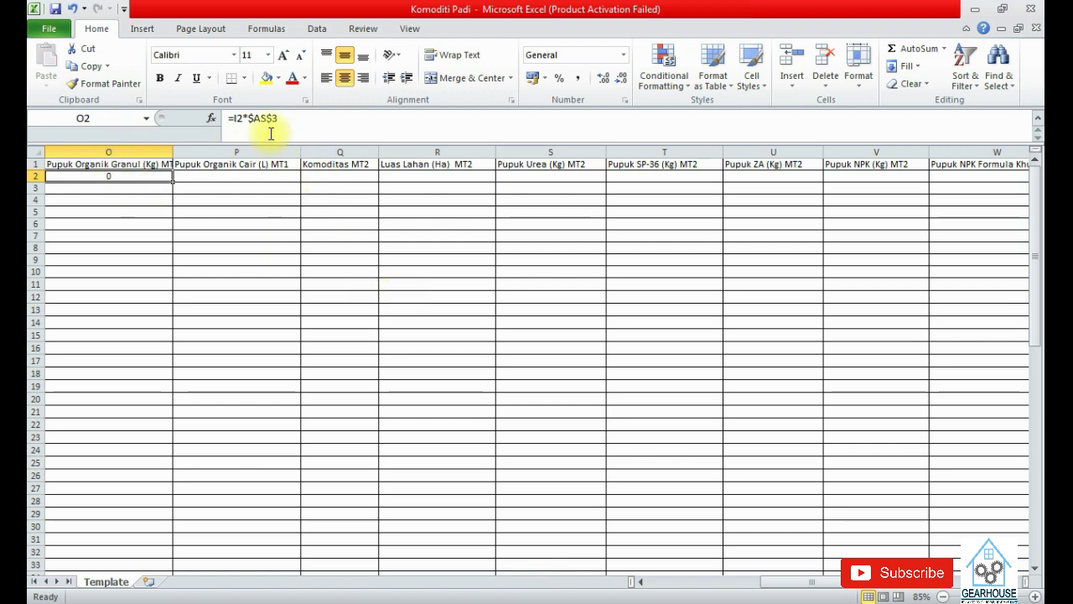
{"action": "left_click", "coordinate": [271, 118]}
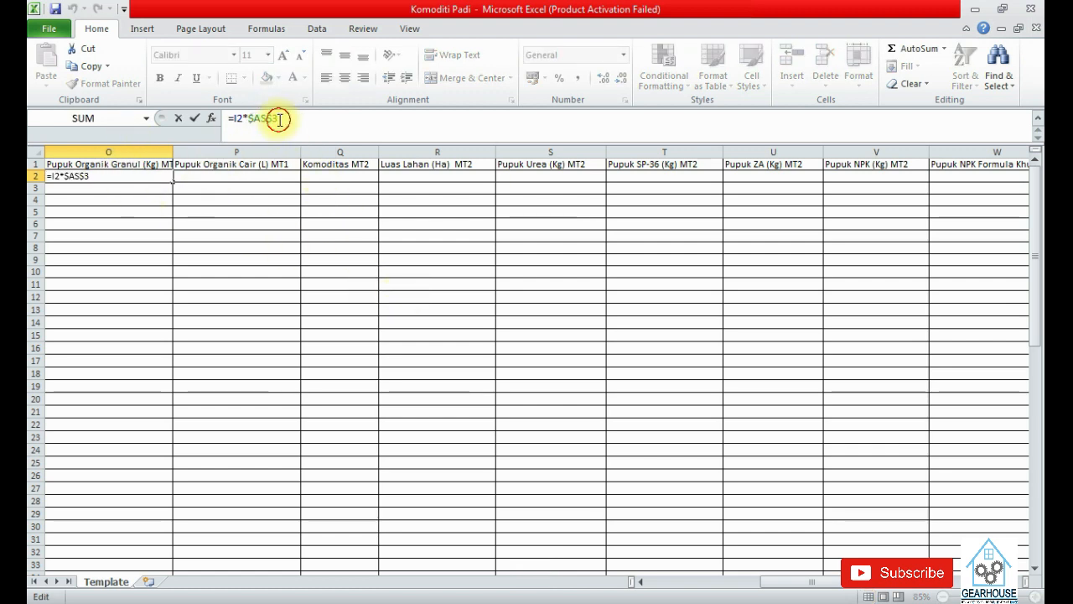
{"action": "key", "text": "BackSpace"}
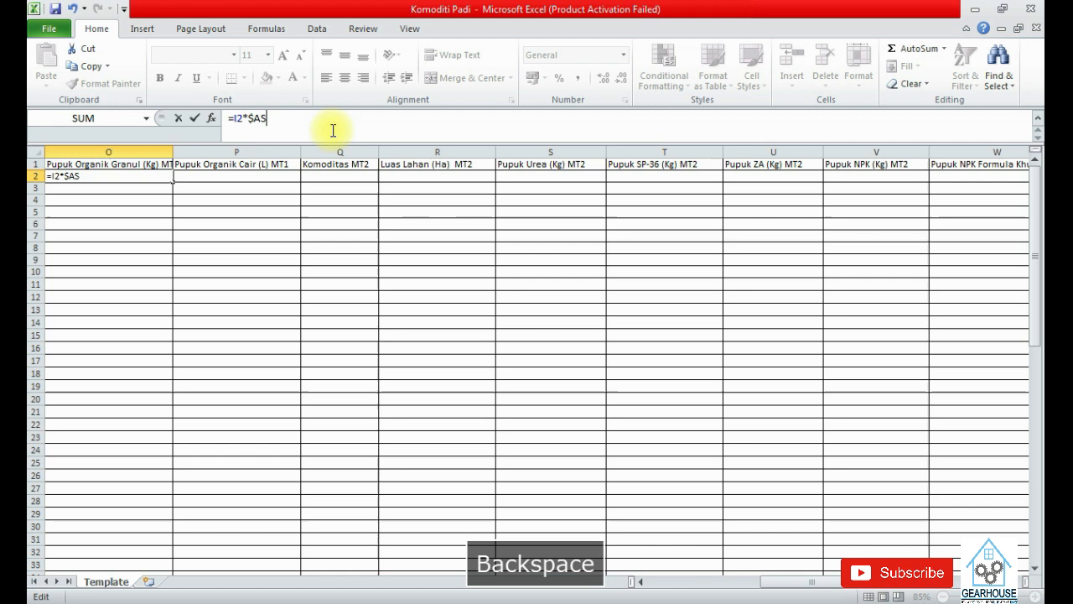
{"action": "left_click_drag", "start_coordinate": [783, 582], "coordinate": [792, 582]}
{"action": "left_click", "coordinate": [791, 188]}
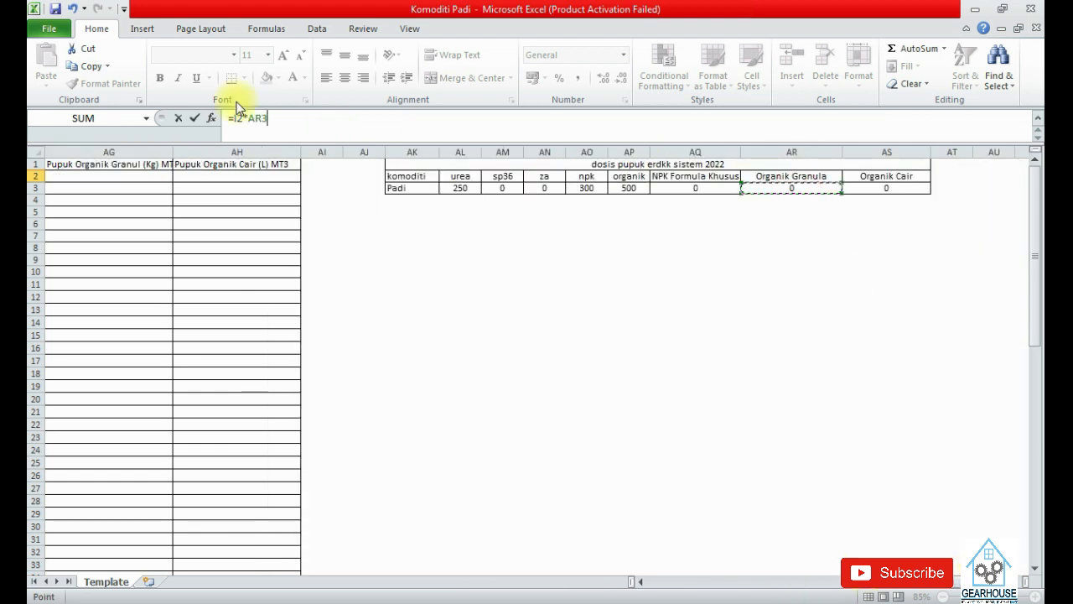
Make the Organik Granula dose reference absolute as =I2*$AR$3 and fill the O2 formula down its column to row 70
{"action": "left_click", "coordinate": [253, 118]}
{"action": "key", "text": "Left"}
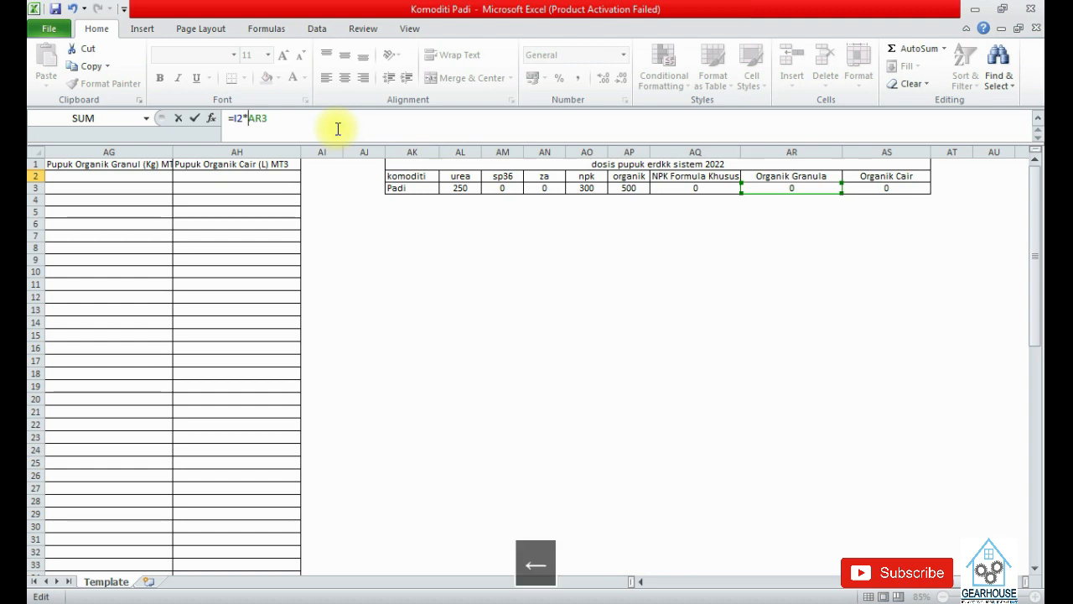
{"action": "type", "text": "$"}
{"action": "key", "text": "Right"}
{"action": "key", "text": "Right"}
{"action": "type", "text": "$"}
{"action": "key", "text": "Return"}
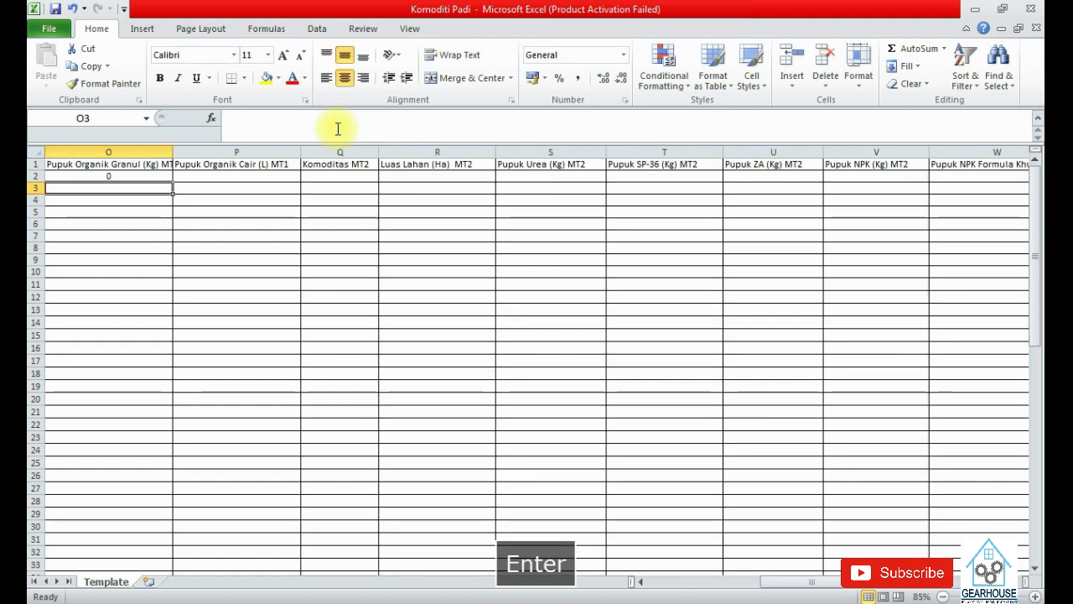
{"action": "left_click", "coordinate": [144, 175]}
{"action": "double_click", "coordinate": [172, 179]}
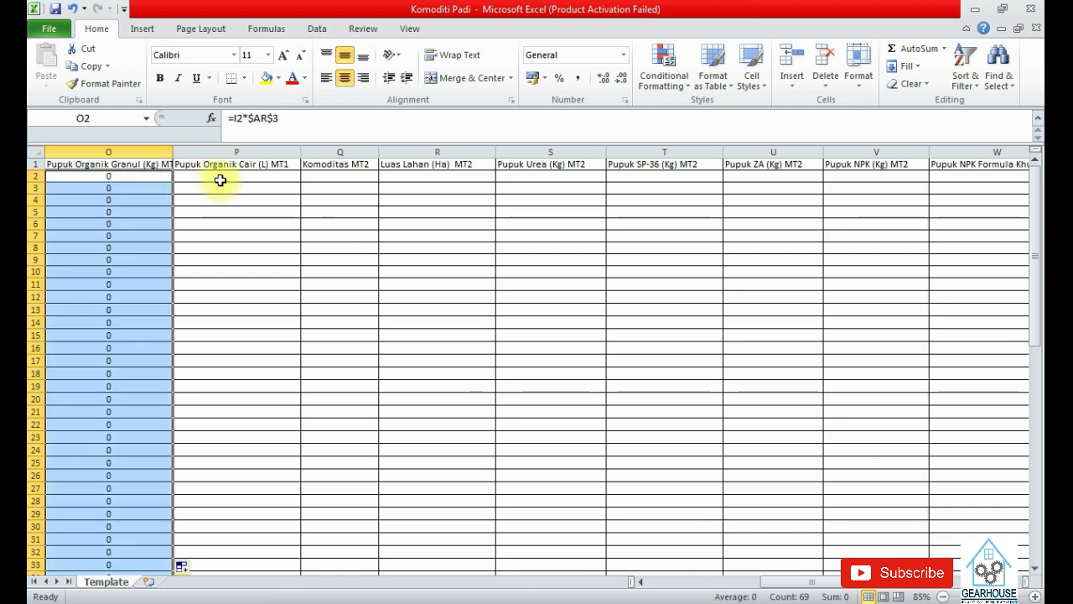
In P2 under Pupuk Organik Cair (L) MT1, build a formula multiplying the MT1 land area I2 by the Padi Organik Cair dose AS3
{"action": "left_click", "coordinate": [289, 179]}
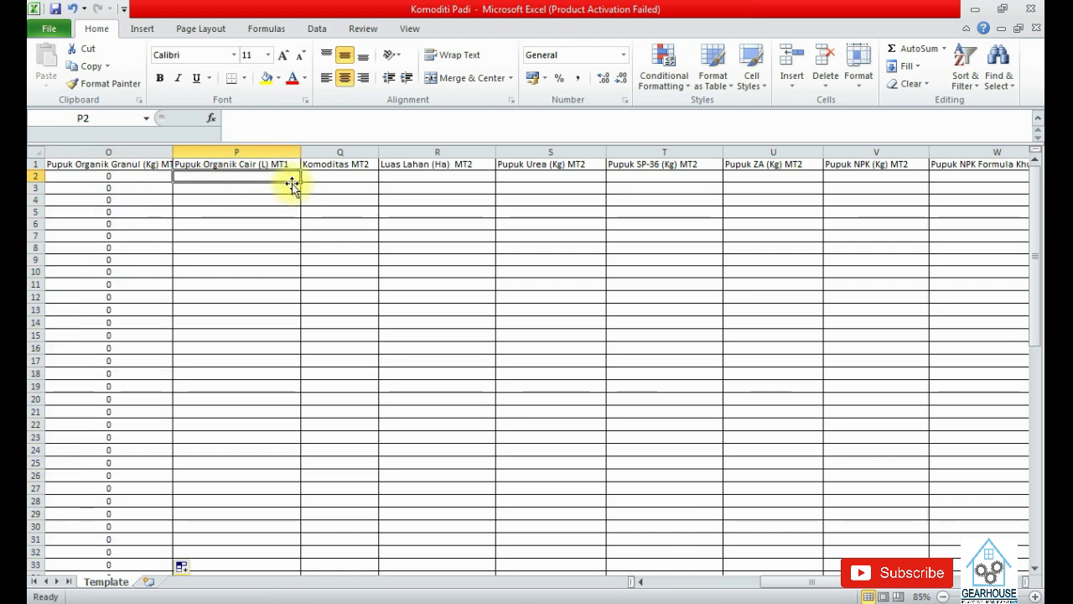
{"action": "type", "text": "="}
{"action": "left_click_drag", "start_coordinate": [806, 580], "coordinate": [757, 592]}
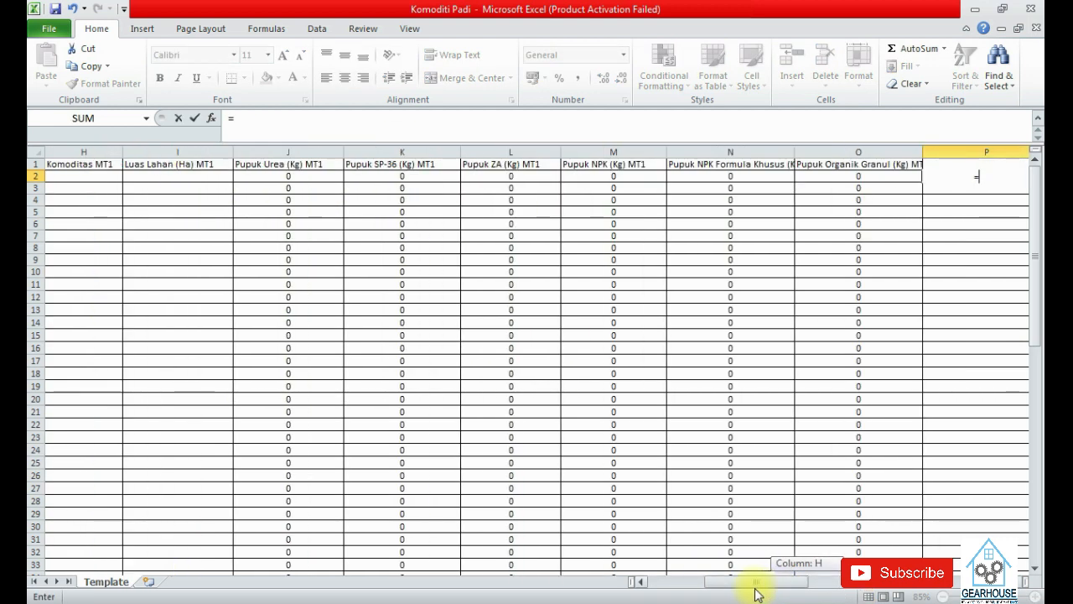
{"action": "left_click", "coordinate": [171, 179]}
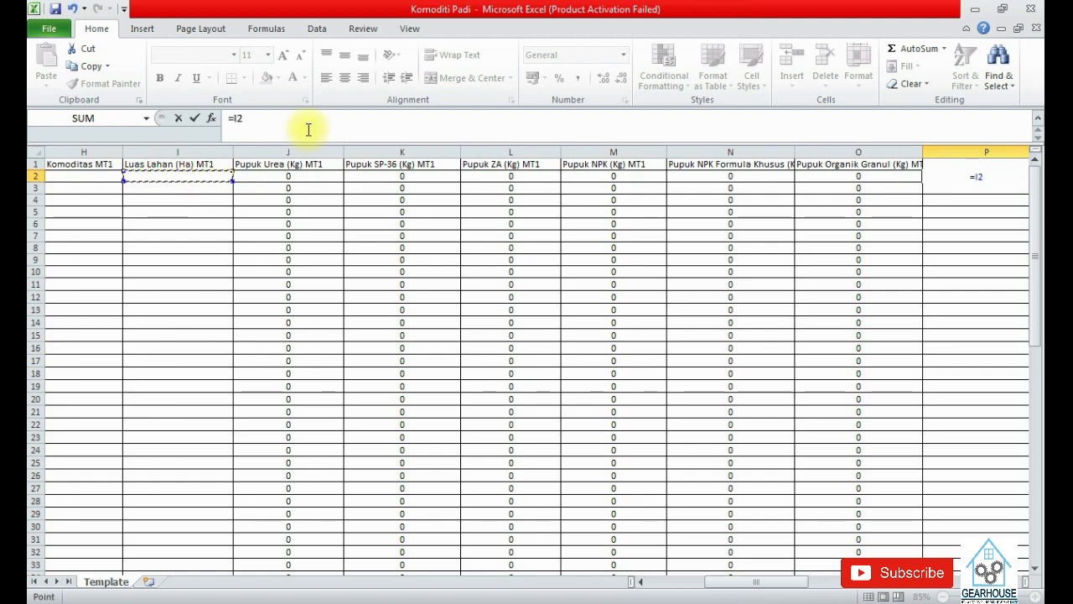
{"action": "type", "text": "*"}
{"action": "left_click_drag", "start_coordinate": [778, 587], "coordinate": [830, 591]}
{"action": "left_click", "coordinate": [878, 190]}
Make the Organik Cair dose reference absolute as =I2*$AS$3 and fill the P2 formula down its column to row 70
{"action": "left_click", "coordinate": [253, 117]}
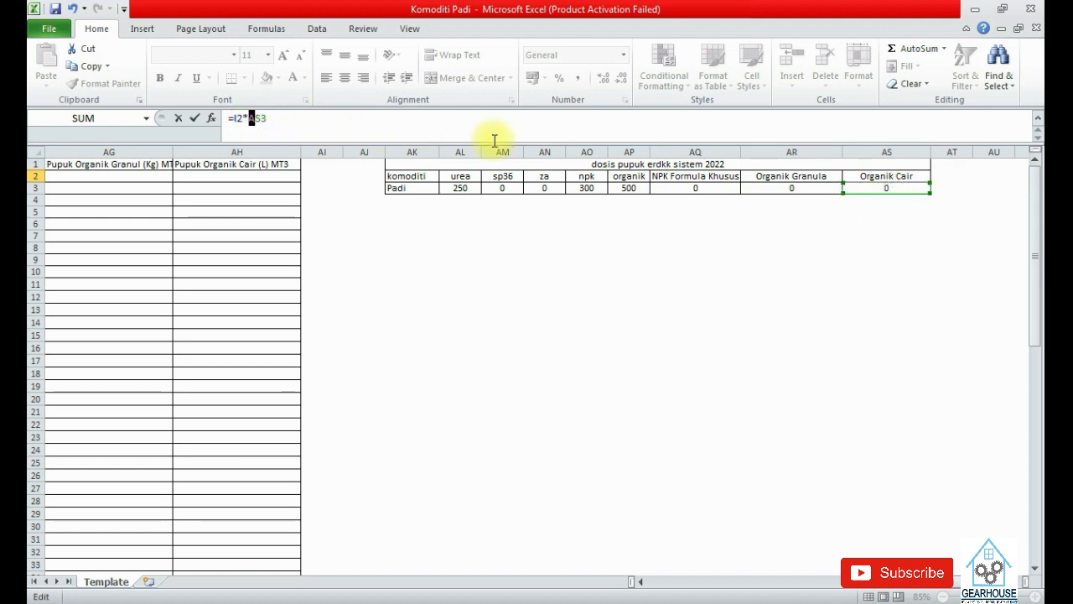
{"action": "key", "text": "Left"}
{"action": "key", "text": "Left"}
{"action": "type", "text": "$"}
{"action": "key", "text": "Right"}
{"action": "type", "text": "$"}
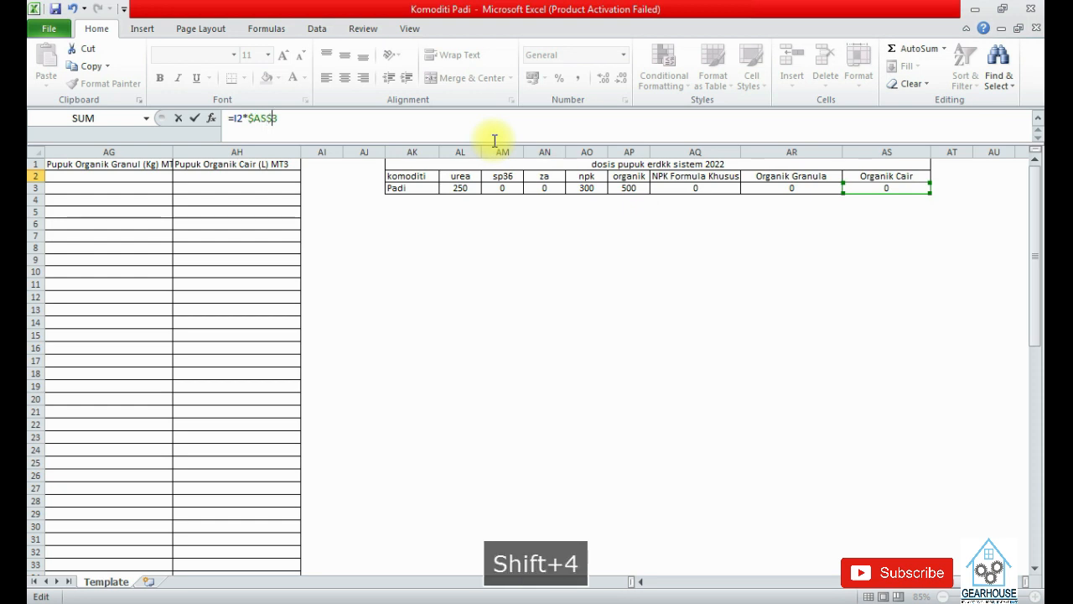
{"action": "key", "text": "Return"}
{"action": "left_click", "coordinate": [151, 175]}
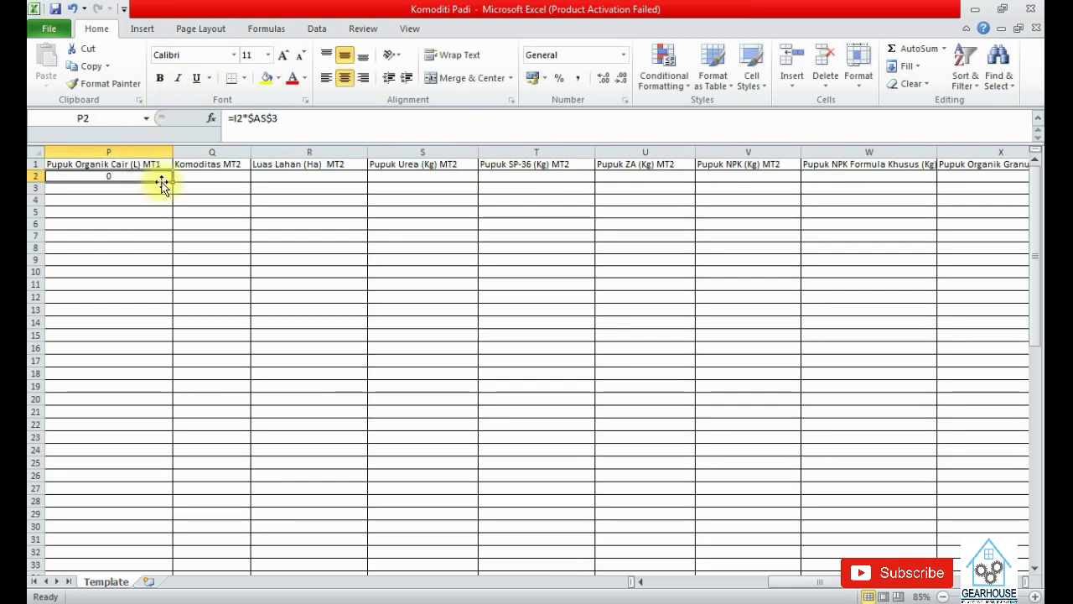
{"action": "double_click", "coordinate": [171, 181]}
{"action": "scroll", "coordinate": [421, 340], "scroll_direction": "down", "scroll_amount": 10}
{"action": "scroll", "coordinate": [278, 326], "scroll_direction": "up", "scroll_amount": 10}
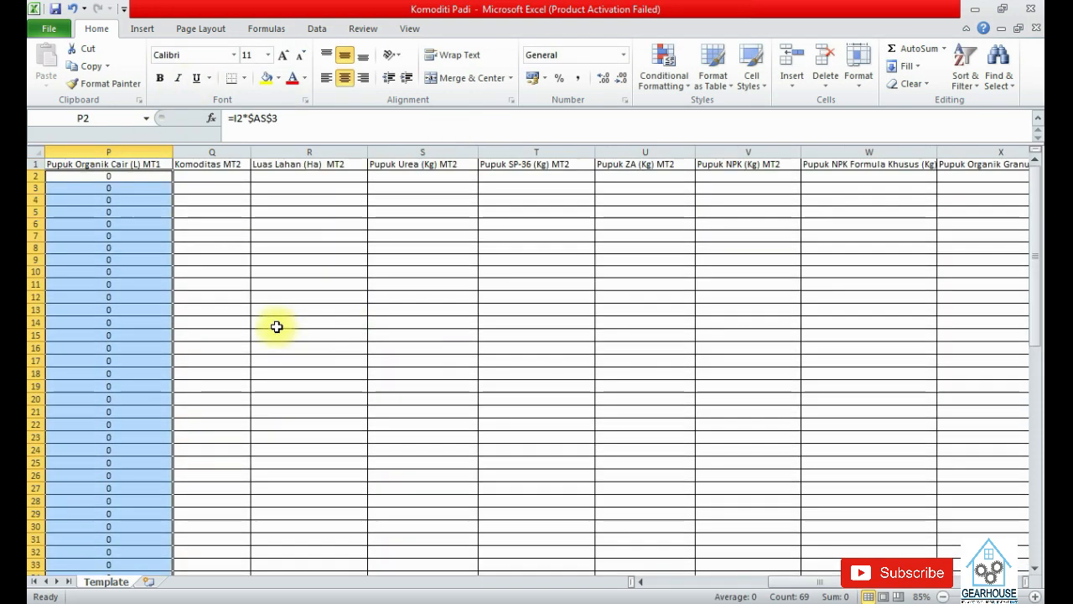
In S2 under Pupuk Urea (Kg) MT2, build a formula multiplying the MT2 land area R2 by the Padi urea dose AL3
{"action": "left_click", "coordinate": [304, 175]}
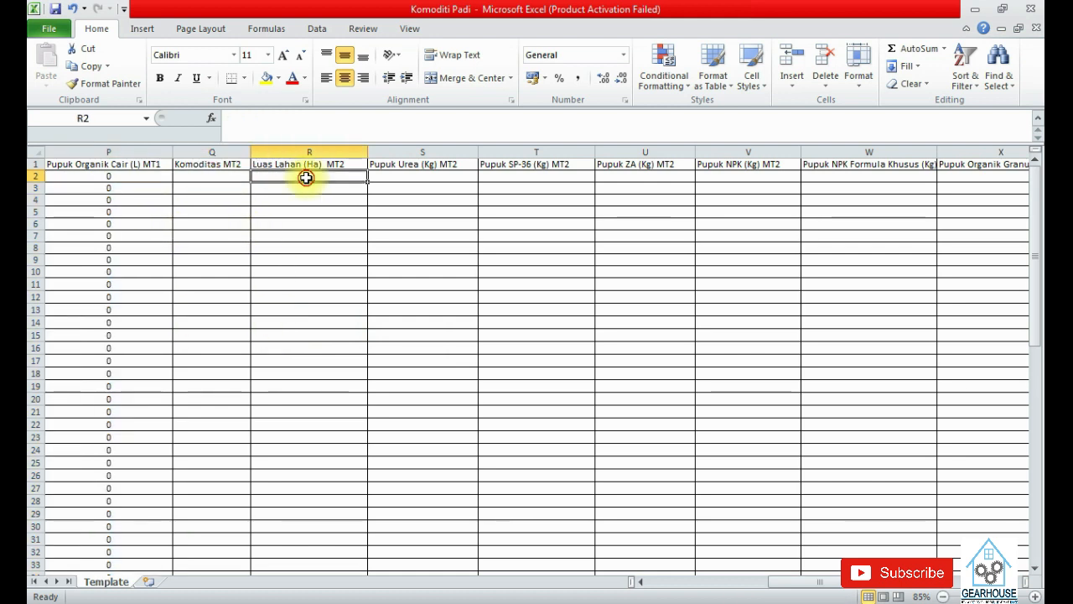
{"action": "left_click", "coordinate": [430, 174]}
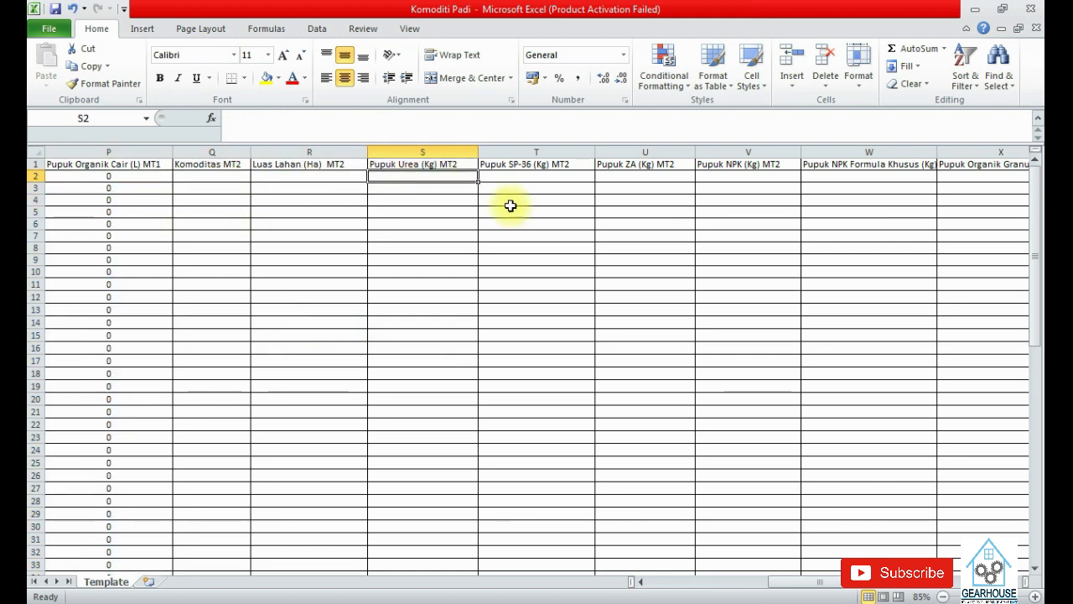
{"action": "type", "text": "="}
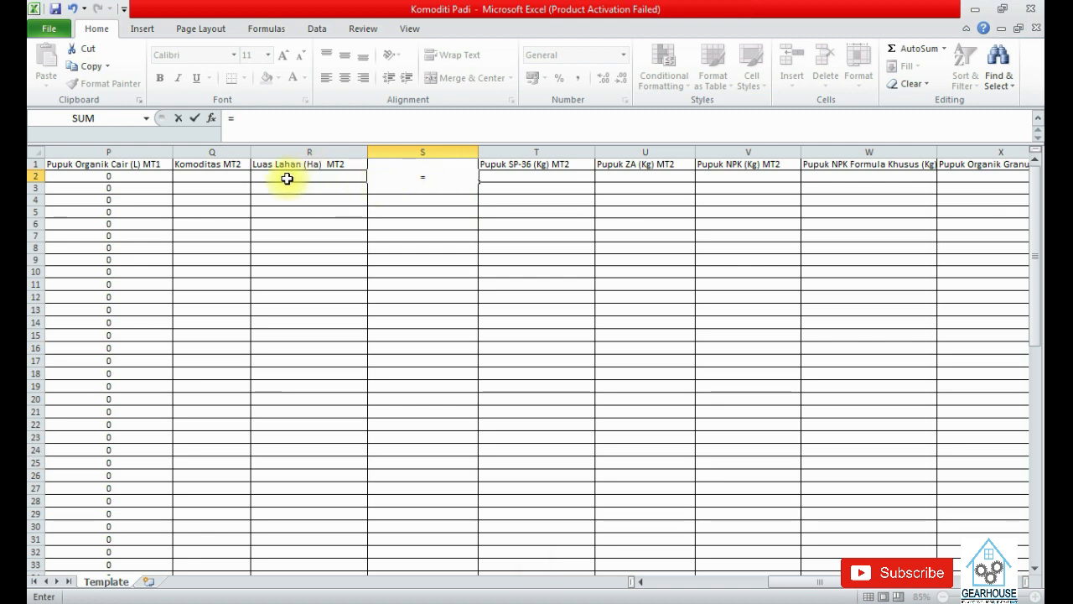
{"action": "left_click_drag", "start_coordinate": [343, 176], "coordinate": [344, 185]}
{"action": "left_click", "coordinate": [340, 181]}
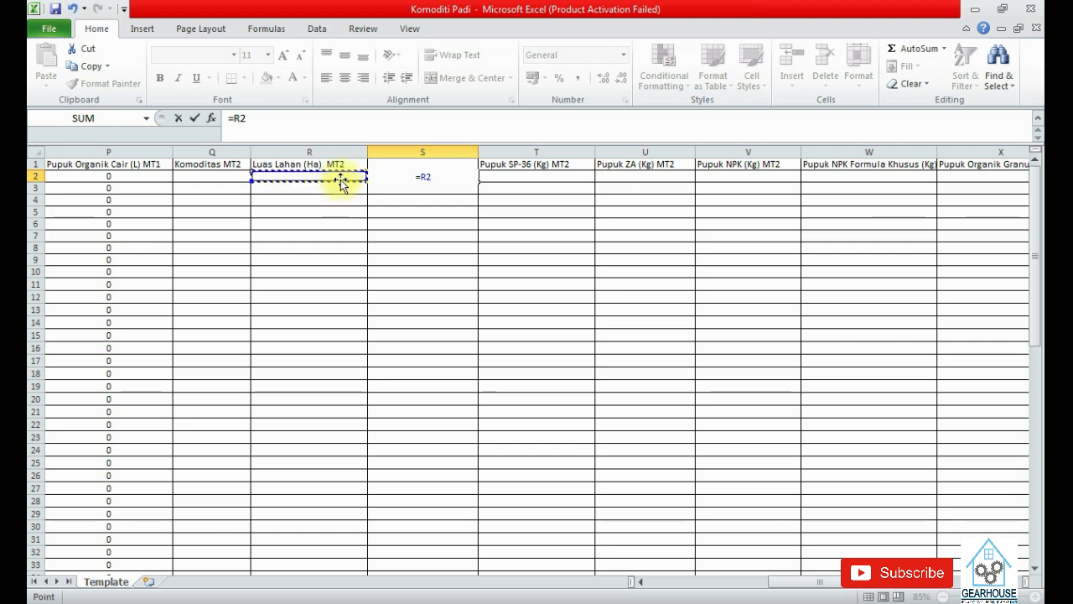
{"action": "type", "text": "*"}
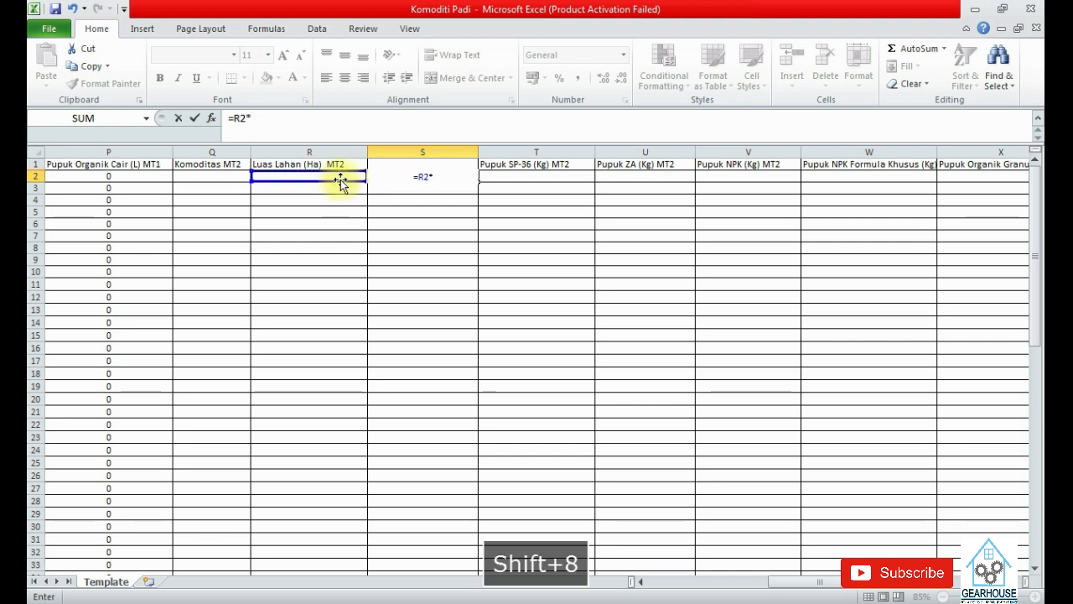
{"action": "left_click_drag", "start_coordinate": [791, 583], "coordinate": [920, 560]}
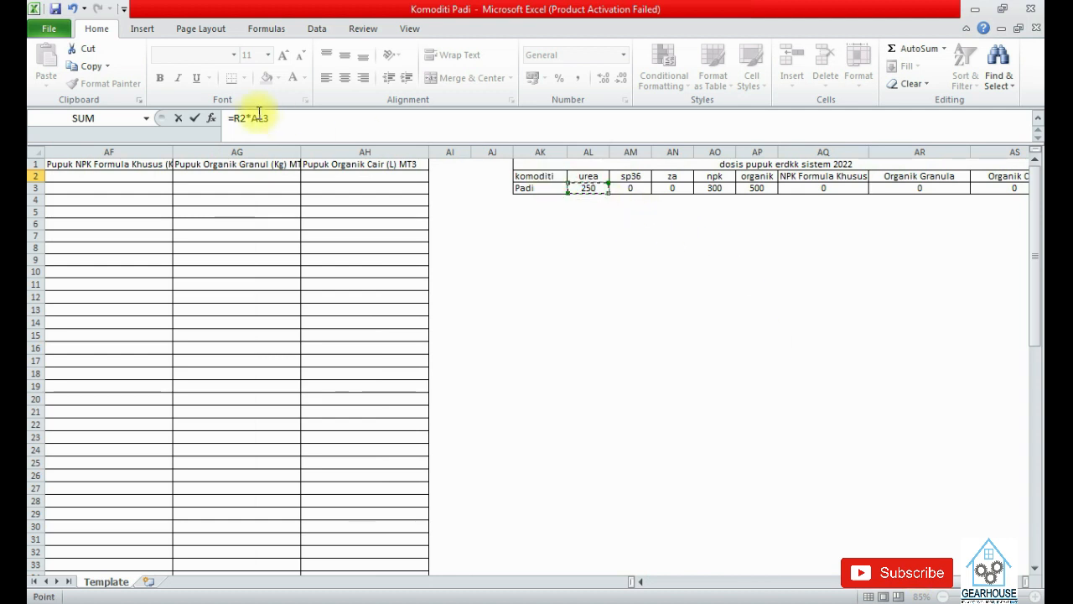
Make the urea dose reference absolute as =R2*$AL$3 and fill the S2 formula down the Pupuk Urea (Kg) MT2 column
{"action": "type", "text": "$"}
{"action": "key", "text": "Right"}
{"action": "type", "text": "$"}
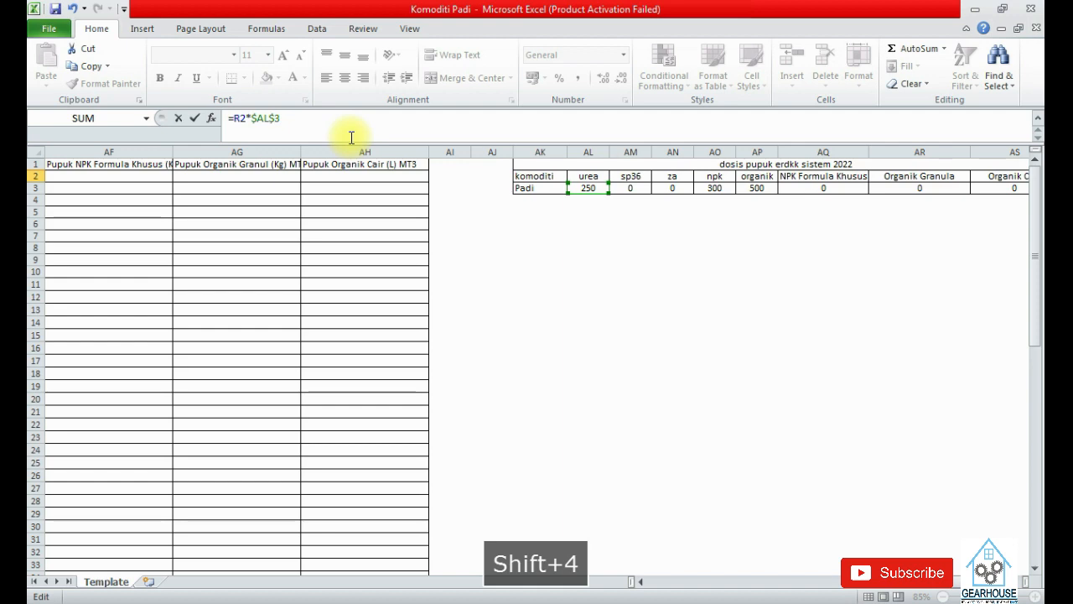
{"action": "key", "text": "Return"}
{"action": "left_click", "coordinate": [134, 175]}
{"action": "double_click", "coordinate": [155, 182]}
In T2 under Pupuk SP-36 (Kg) MT2, build a formula multiplying the MT2 land area R2 by the Padi sp36 dose AM3
{"action": "left_click", "coordinate": [178, 172]}
{"action": "type", "text": "="}
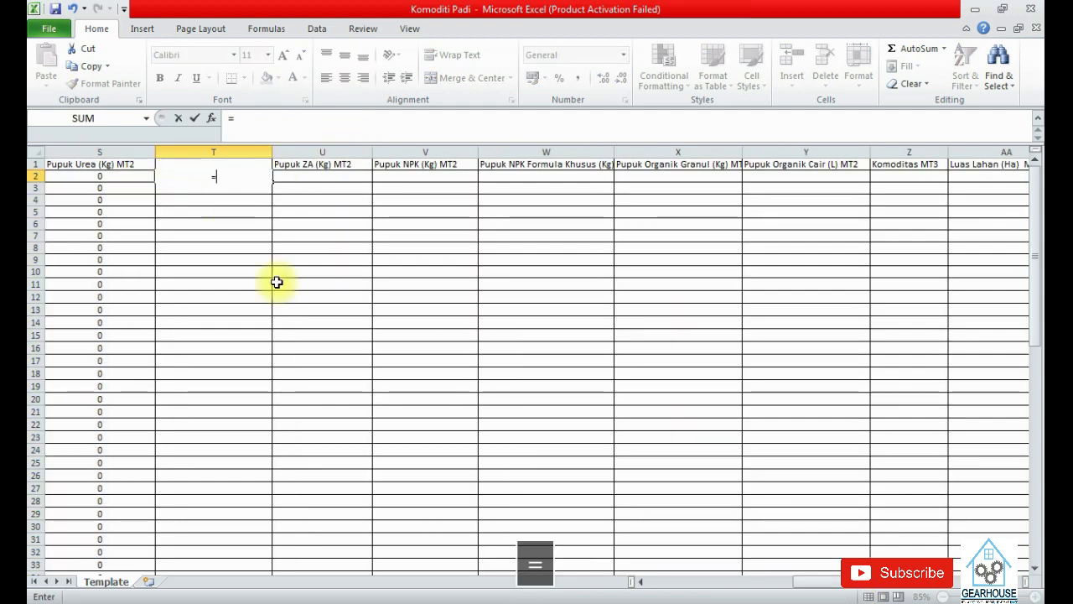
{"action": "left_click_drag", "start_coordinate": [814, 582], "coordinate": [784, 581]}
{"action": "left_click", "coordinate": [448, 177]}
{"action": "type", "text": "*"}
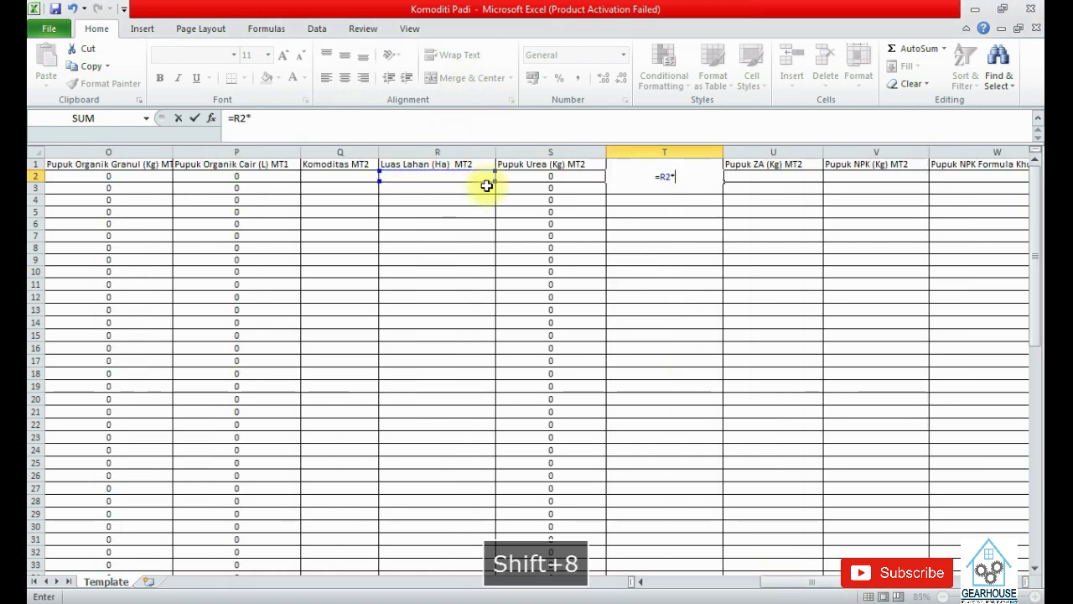
{"action": "left_click_drag", "start_coordinate": [809, 581], "coordinate": [922, 578]}
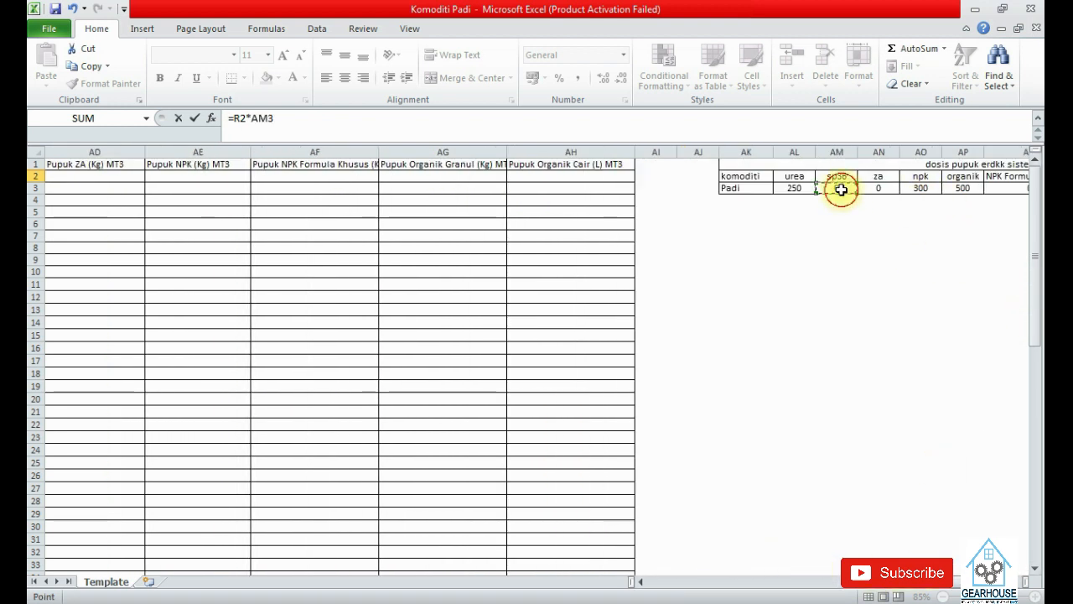
Make the sp36 dose reference absolute as =R2*$AM$3 and fill the T2 formula down the Pupuk SP-36 (Kg) MT2 column
{"action": "left_click", "coordinate": [250, 119]}
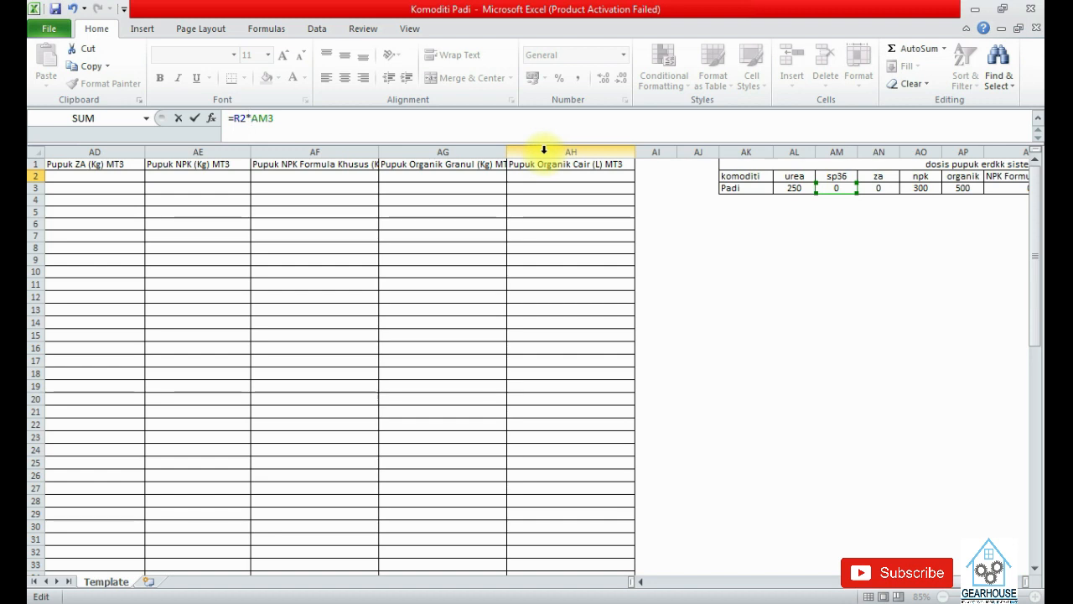
{"action": "type", "text": "$"}
{"action": "key", "text": "Right"}
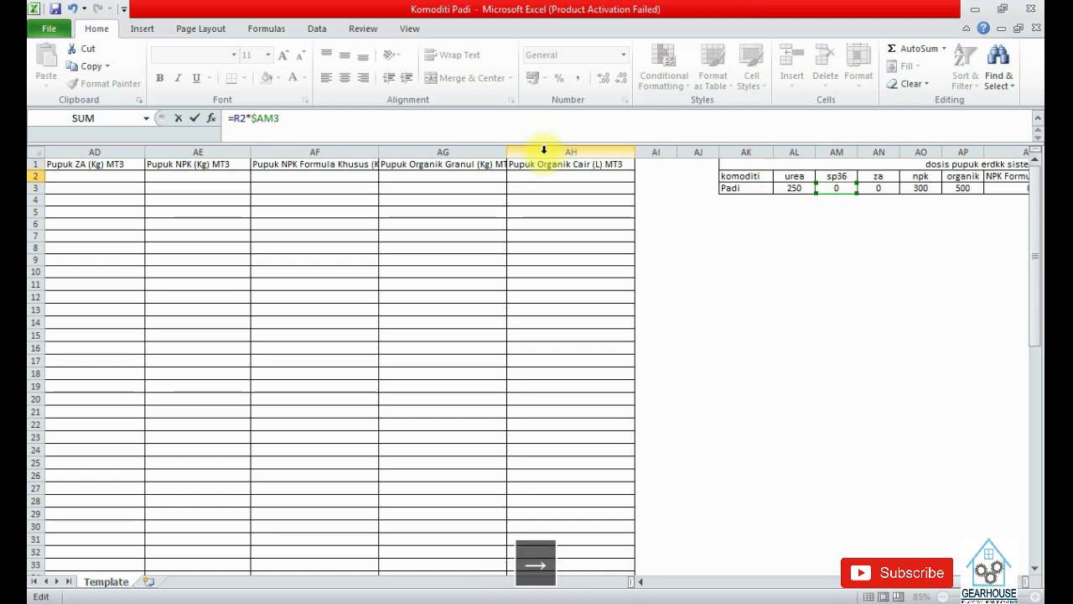
{"action": "type", "text": "$"}
{"action": "key", "text": "Return"}
{"action": "left_click", "coordinate": [95, 174]}
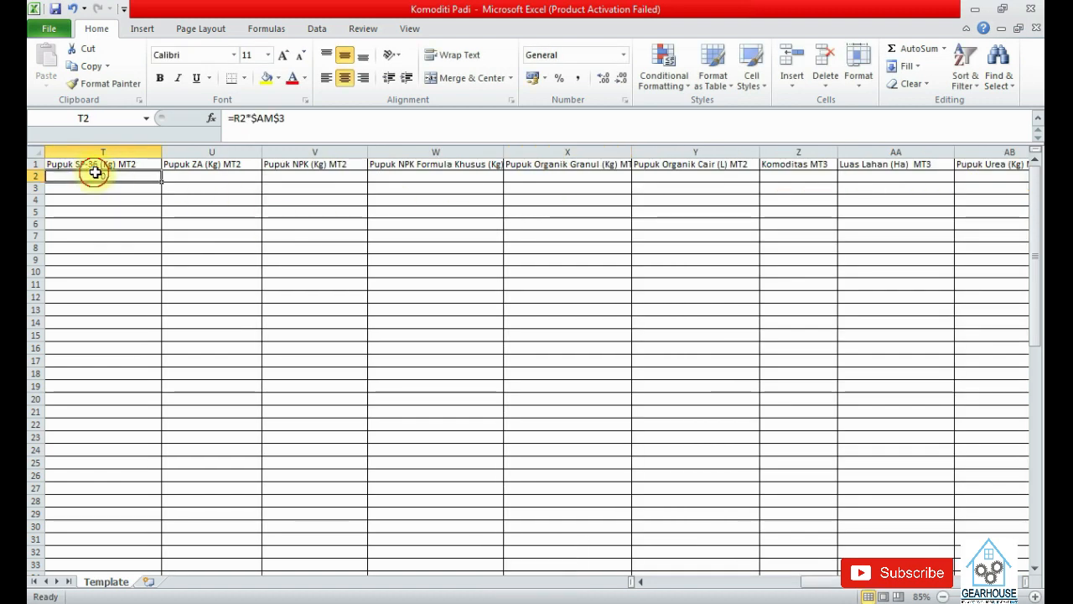
{"action": "double_click", "coordinate": [161, 181]}
{"action": "left_click", "coordinate": [186, 181]}
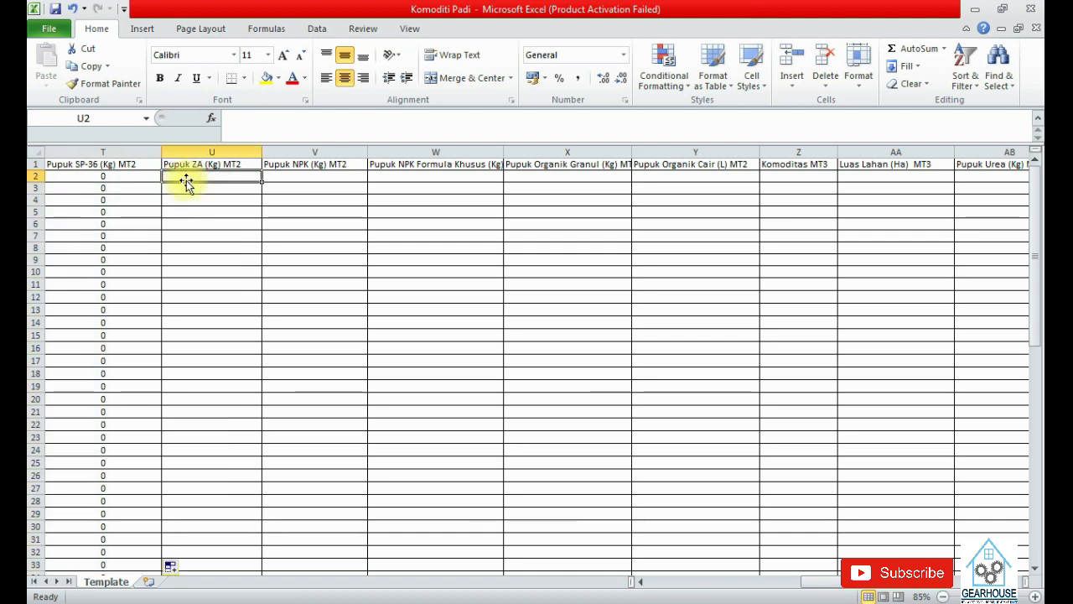
In U2 under Pupuk ZA (Kg) MT2, build a formula multiplying the MT2 land area R2 by the Padi za dose AN3
{"action": "type", "text": "="}
{"action": "left_click_drag", "start_coordinate": [806, 585], "coordinate": [750, 581]}
{"action": "left_click", "coordinate": [699, 177]}
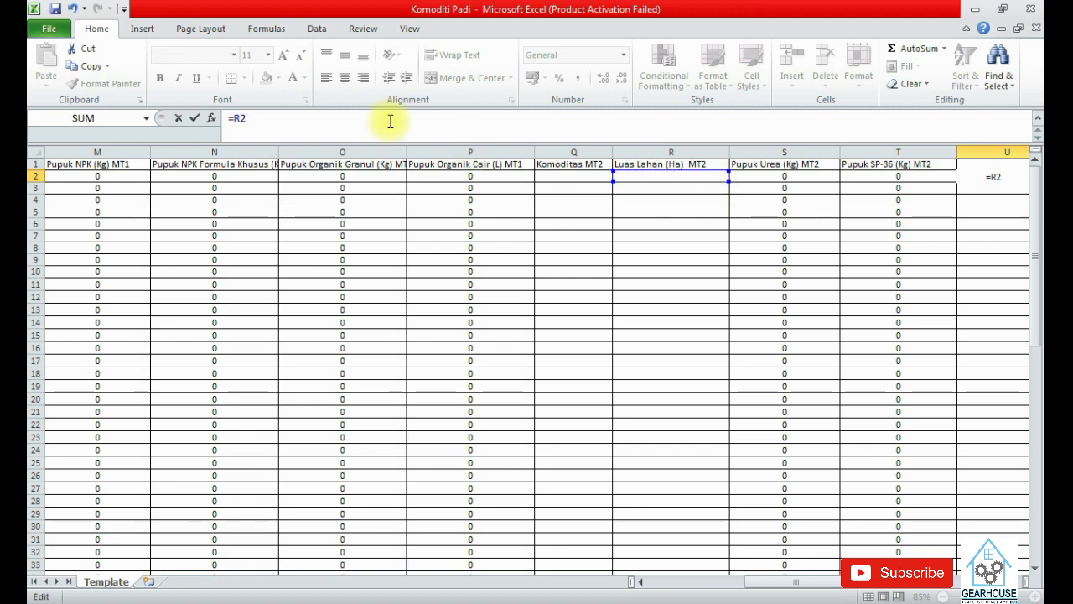
{"action": "type", "text": "*"}
{"action": "left_click_drag", "start_coordinate": [790, 584], "coordinate": [860, 590]}
{"action": "left_click", "coordinate": [882, 187]}
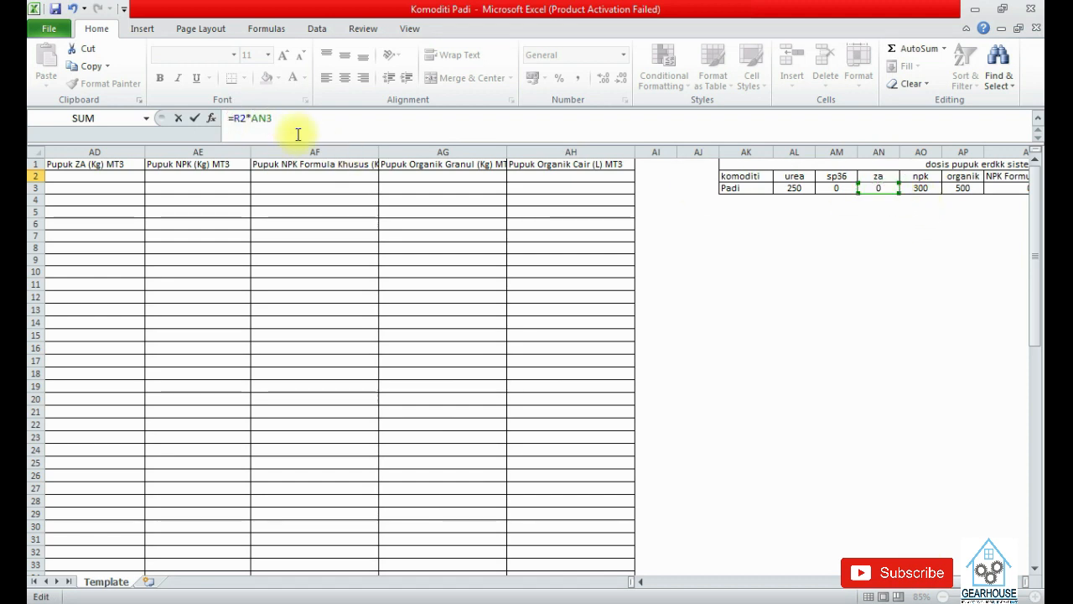
Make the za dose reference absolute as =R2*$AN$3 and fill the U2 formula down the Pupuk ZA (Kg) MT2 column
{"action": "type", "text": "$"}
{"action": "key", "text": "Right"}
{"action": "key", "text": "Right"}
{"action": "type", "text": "$"}
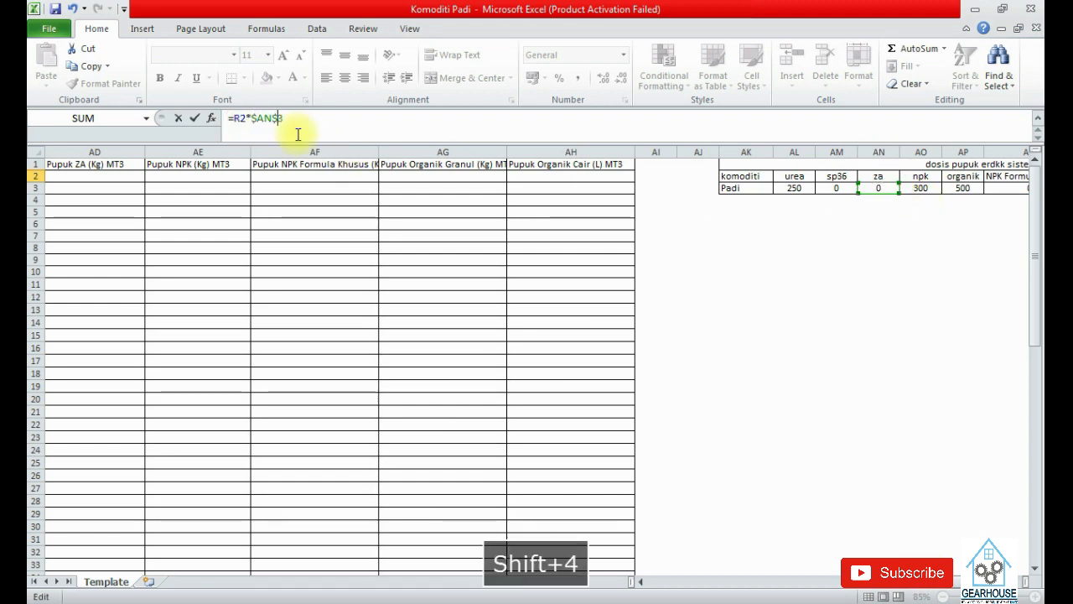
{"action": "key", "text": "Return"}
{"action": "left_click", "coordinate": [139, 177]}
{"action": "double_click", "coordinate": [144, 182]}
In V2 under Pupuk NPK (Kg) MT2, build a formula multiplying the MT2 land area R2 by the Padi npk dose AO3
{"action": "left_click", "coordinate": [176, 178]}
{"action": "type", "text": "="}
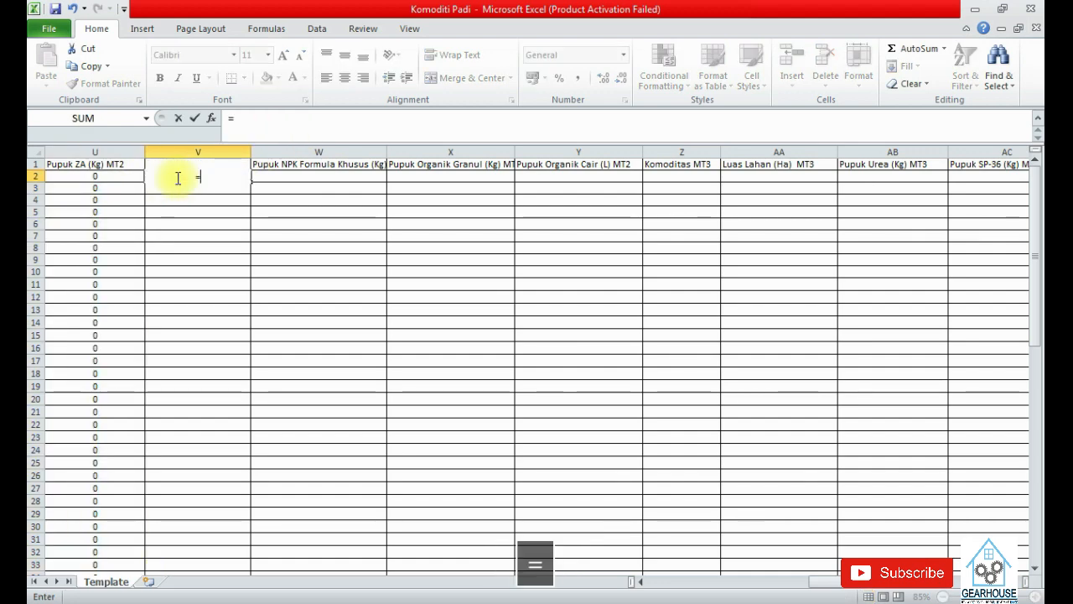
{"action": "left_click_drag", "start_coordinate": [818, 581], "coordinate": [752, 590]}
{"action": "left_click", "coordinate": [677, 175]}
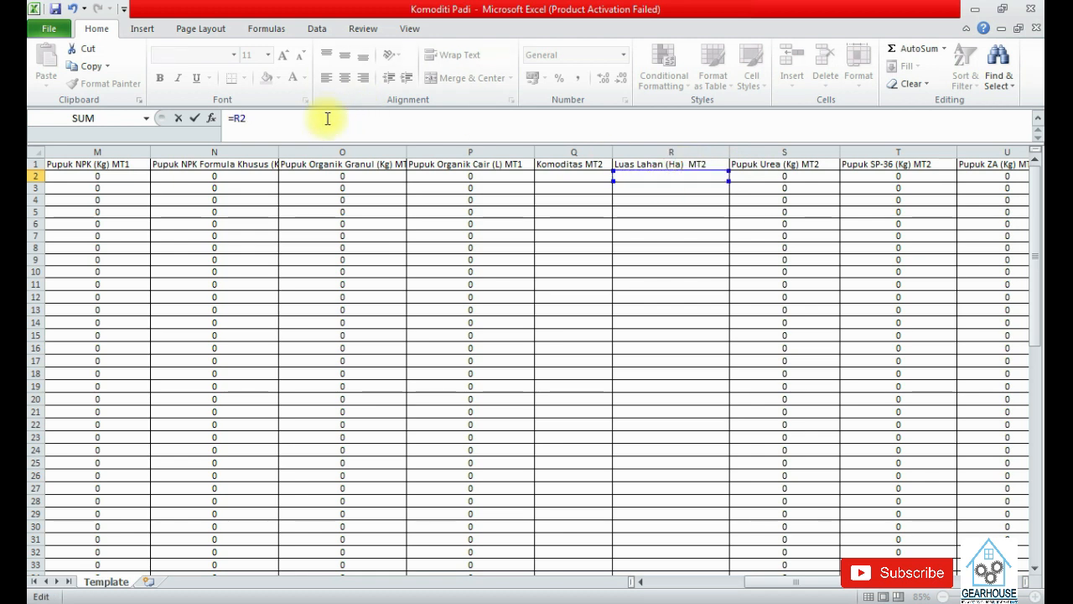
{"action": "type", "text": "*"}
{"action": "left_click_drag", "start_coordinate": [776, 583], "coordinate": [847, 583]}
{"action": "left_click", "coordinate": [587, 188]}
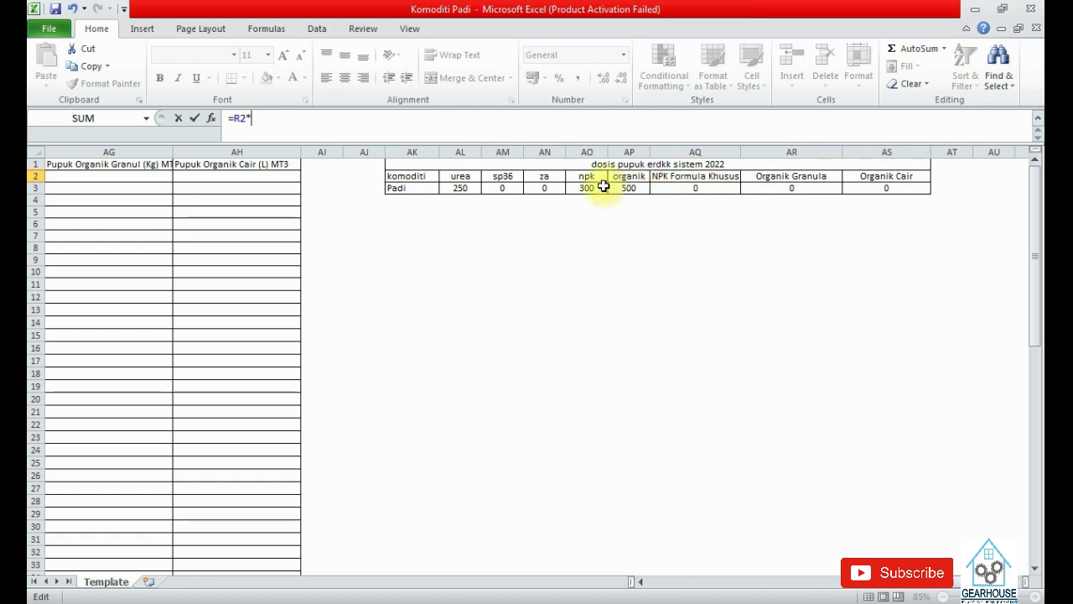
Make the npk dose reference absolute as =R2*$AO$3 and fill the V2 formula down the Pupuk NPK (Kg) MT2 column
{"action": "left_click", "coordinate": [249, 118]}
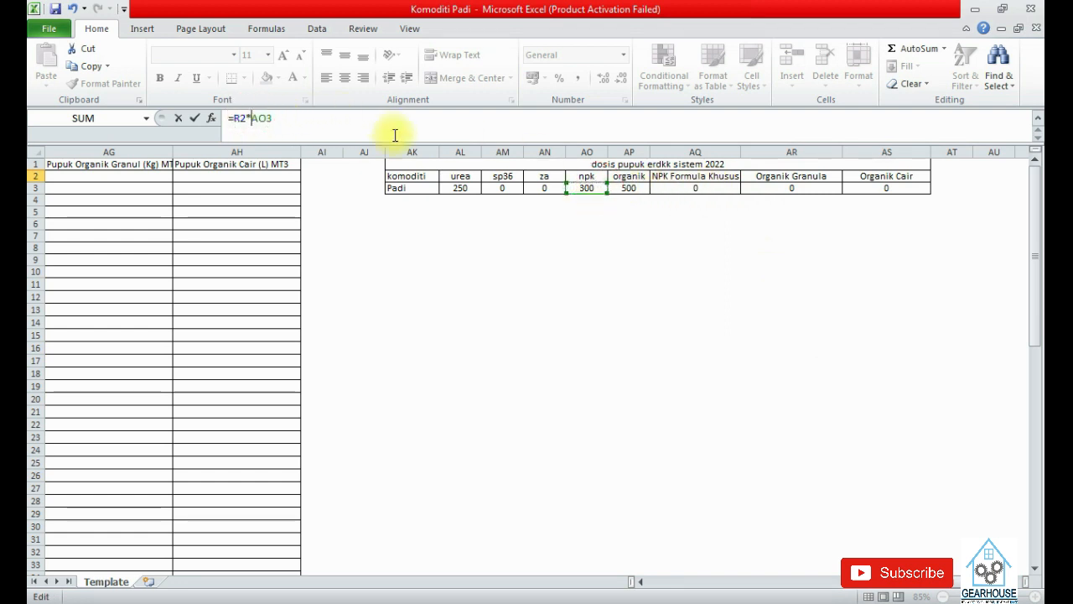
{"action": "type", "text": "$"}
{"action": "key", "text": "Right"}
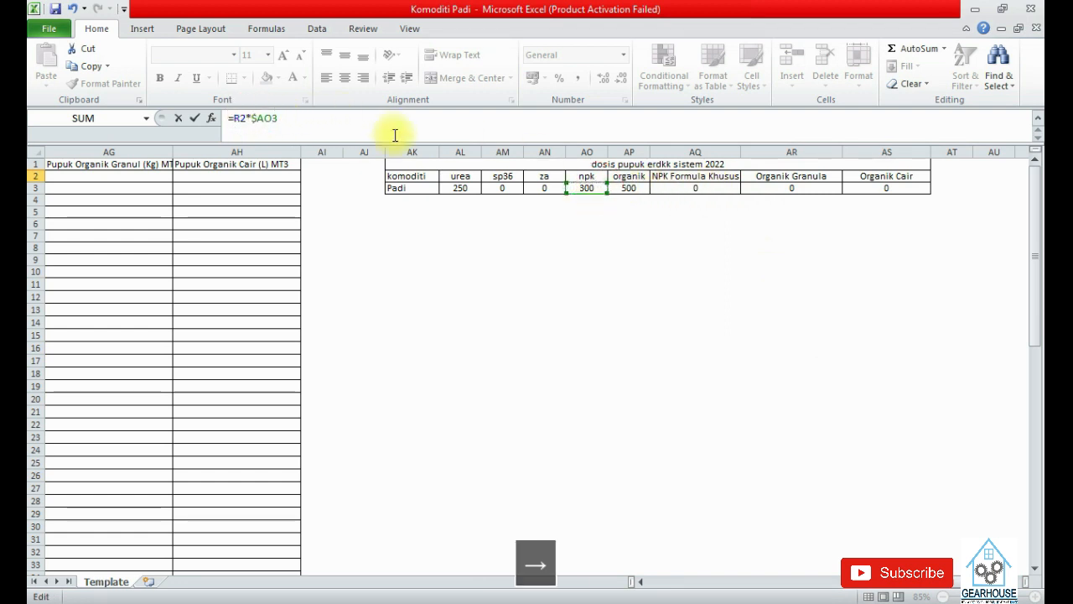
{"action": "type", "text": "$"}
{"action": "key", "text": "Return"}
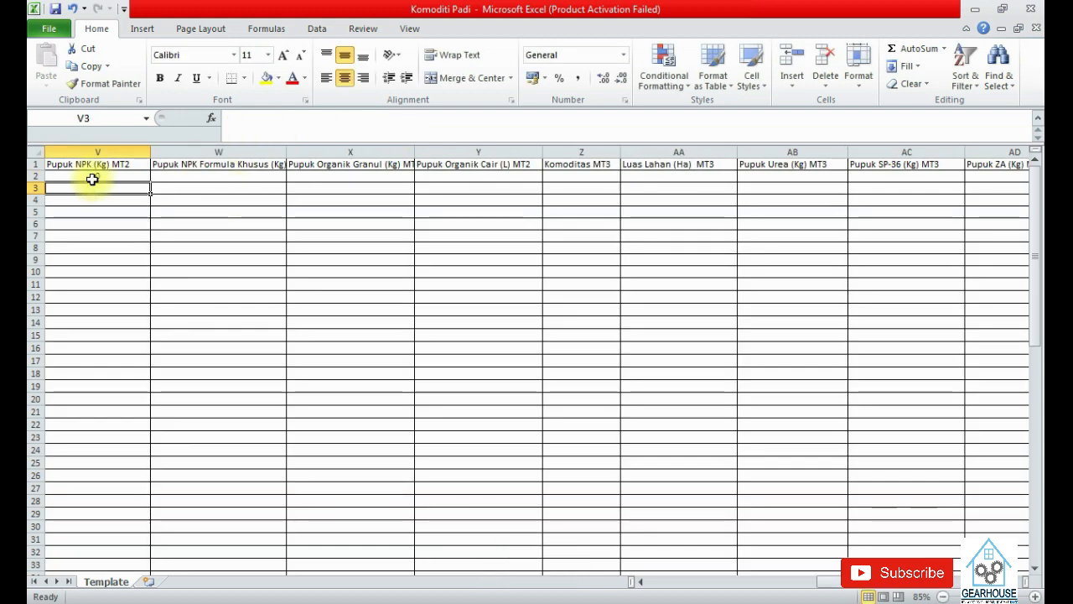
{"action": "left_click", "coordinate": [145, 173]}
{"action": "double_click", "coordinate": [150, 180]}
In W2 under Pupuk NPK Formula Khusus (Kg) MT2, build a formula multiplying land area R2 by the Padi NPK Formula Khusus dose AQ3
{"action": "left_click", "coordinate": [200, 180]}
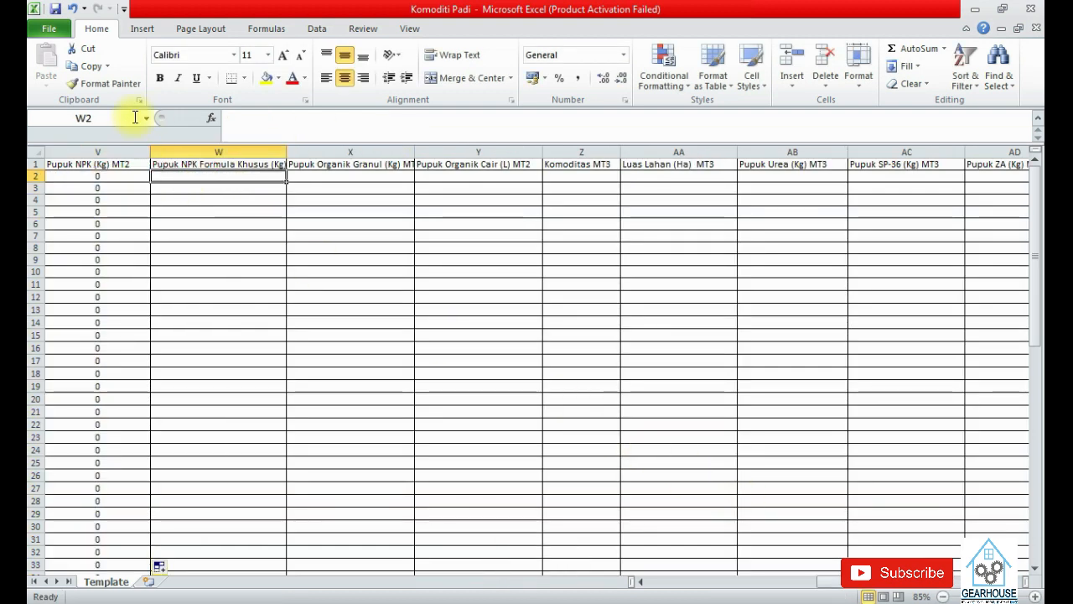
{"action": "type", "text": "="}
{"action": "left_click_drag", "start_coordinate": [819, 581], "coordinate": [757, 591]}
{"action": "left_click", "coordinate": [570, 178]}
{"action": "type", "text": "*"}
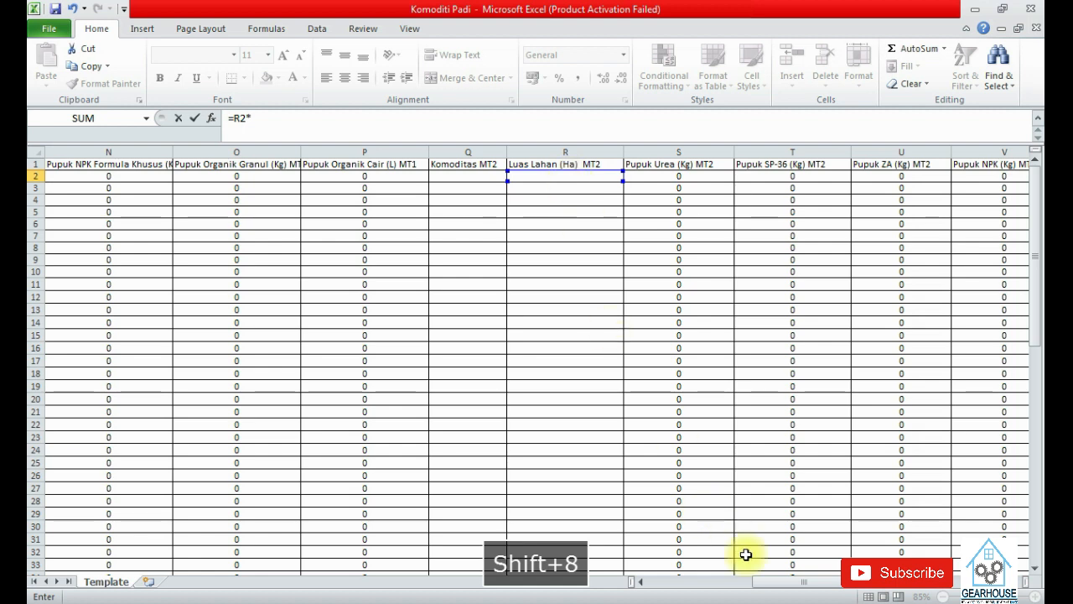
{"action": "left_click_drag", "start_coordinate": [783, 581], "coordinate": [899, 563]}
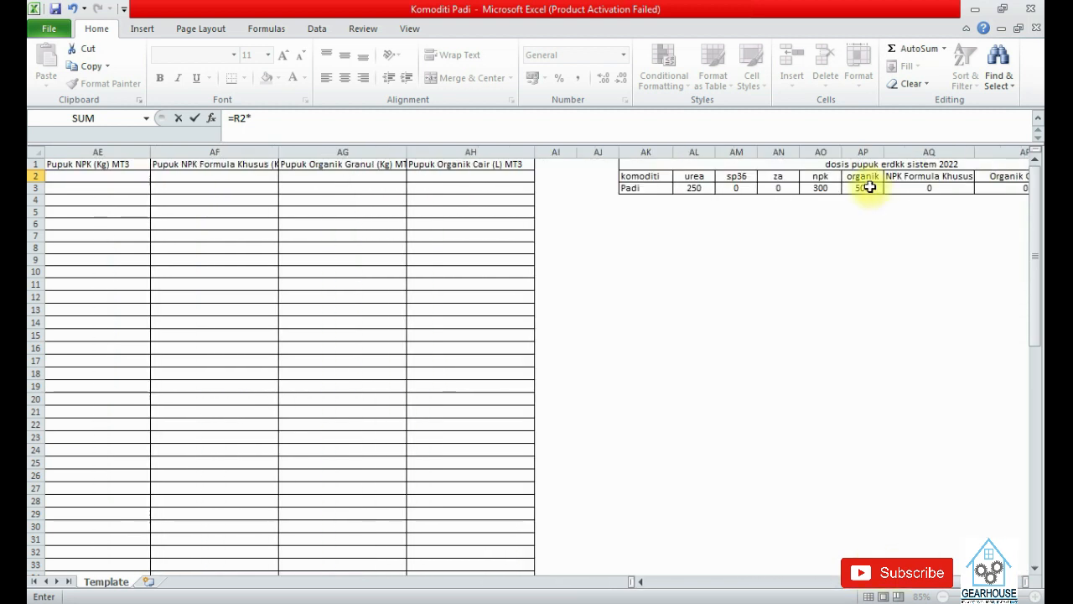
Make the NPK Formula Khusus dose reference absolute as =R2*$AQ$3 and fill the W2 formula down its MT2 column
{"action": "left_click", "coordinate": [252, 118]}
{"action": "type", "text": "$AQ3"}
{"action": "key", "text": "Right"}
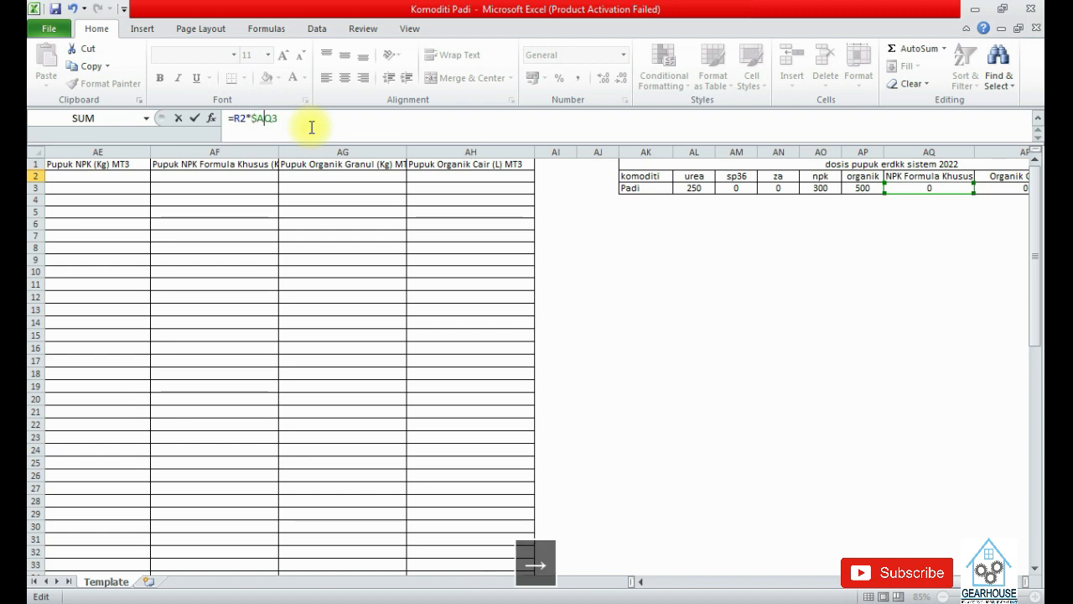
{"action": "type", "text": "$"}
{"action": "key", "text": "Return"}
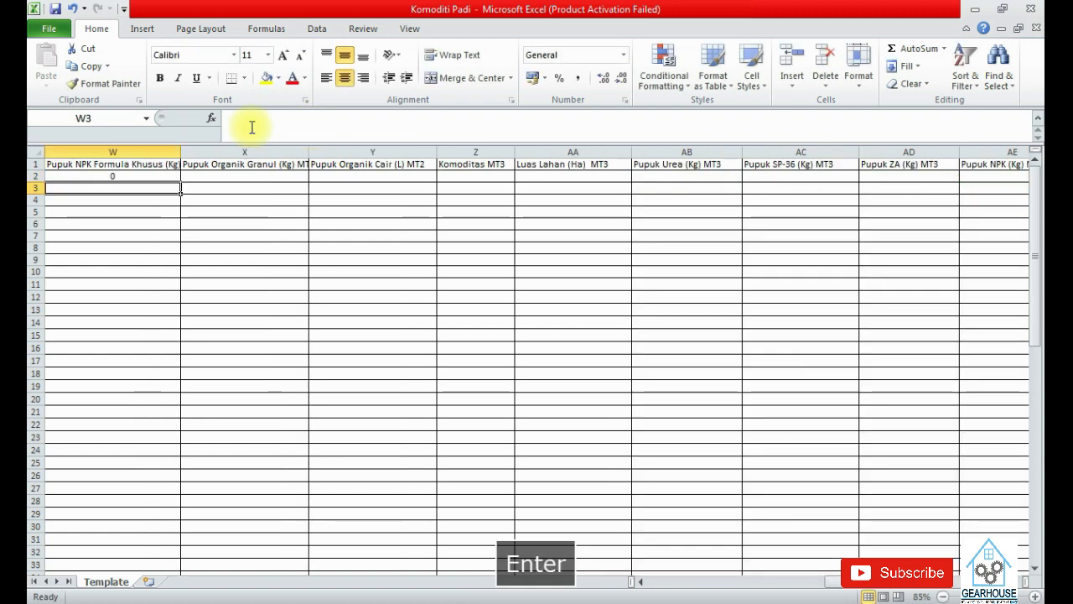
{"action": "left_click", "coordinate": [84, 175]}
{"action": "double_click", "coordinate": [182, 179]}
In X2 under Pupuk Organik Granul (Kg) MT2, build a formula multiplying land area R2 by the Padi Organik Granula dose AR3
{"action": "left_click", "coordinate": [211, 173]}
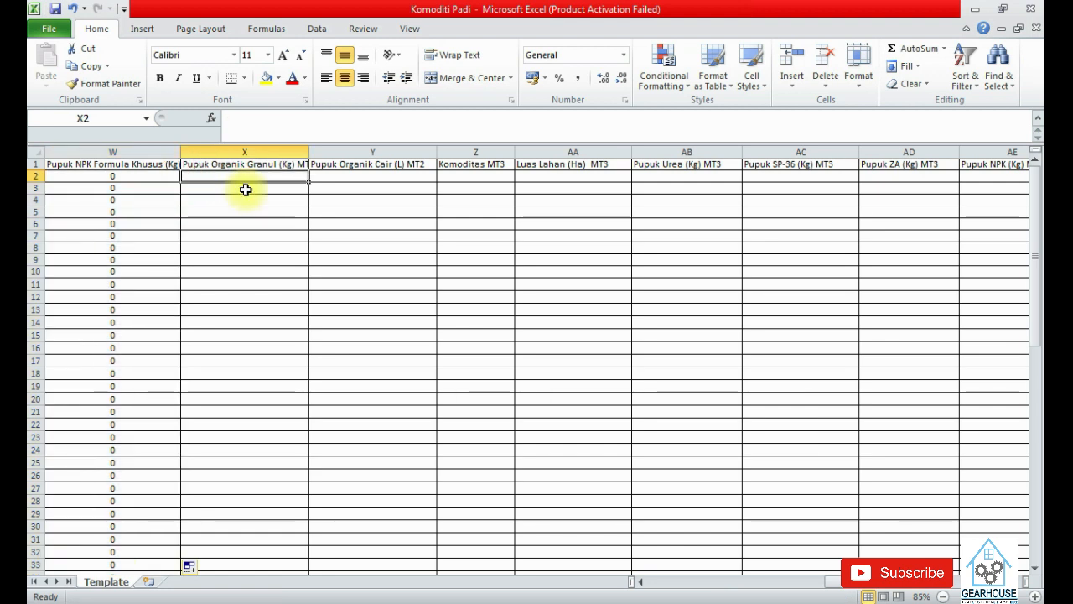
{"action": "type", "text": "="}
{"action": "left_click_drag", "start_coordinate": [834, 585], "coordinate": [784, 582]}
{"action": "left_click", "coordinate": [203, 176]}
{"action": "type", "text": "*"}
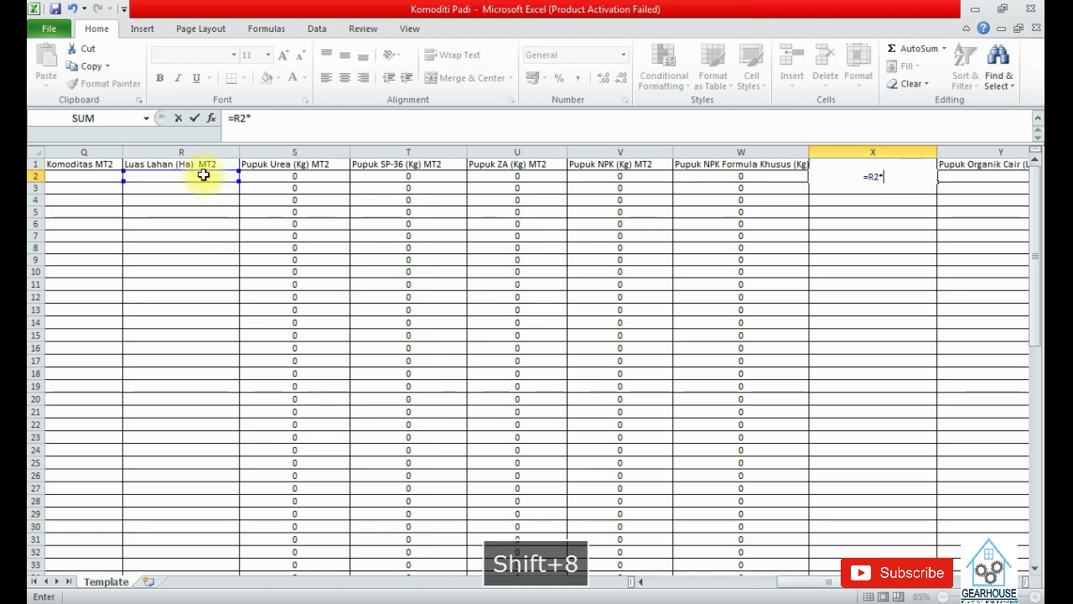
{"action": "left_click_drag", "start_coordinate": [822, 581], "coordinate": [943, 585]}
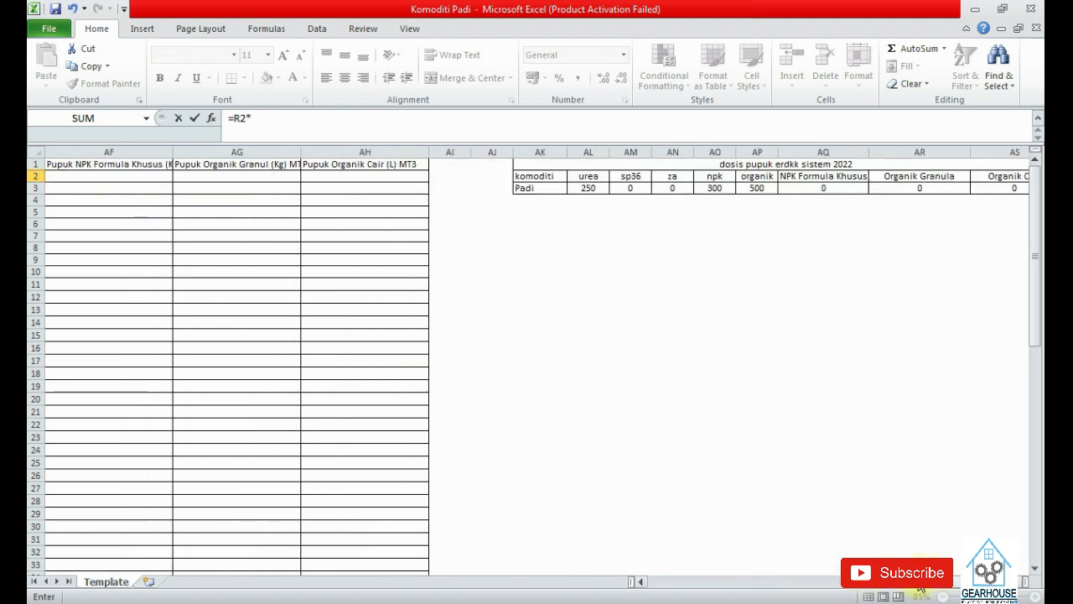
{"action": "left_click", "coordinate": [937, 189]}
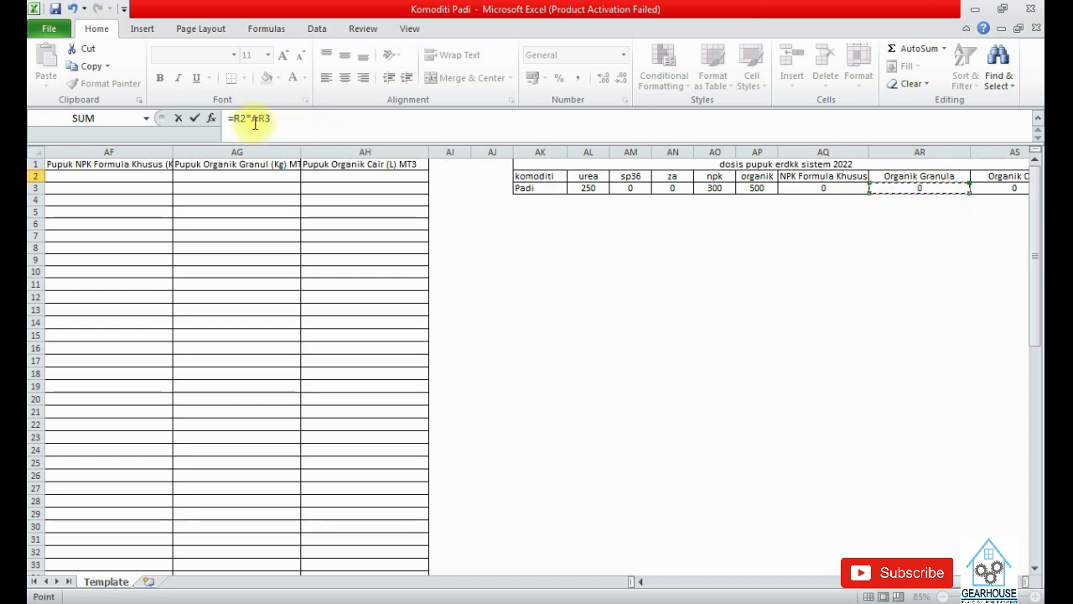
Make the Organik Granula dose reference absolute as =R2*$AR$3 and fill the X2 formula down the Pupuk Organik Granul (Kg) MT2 column
{"action": "type", "text": "$"}
{"action": "key", "text": "Right"}
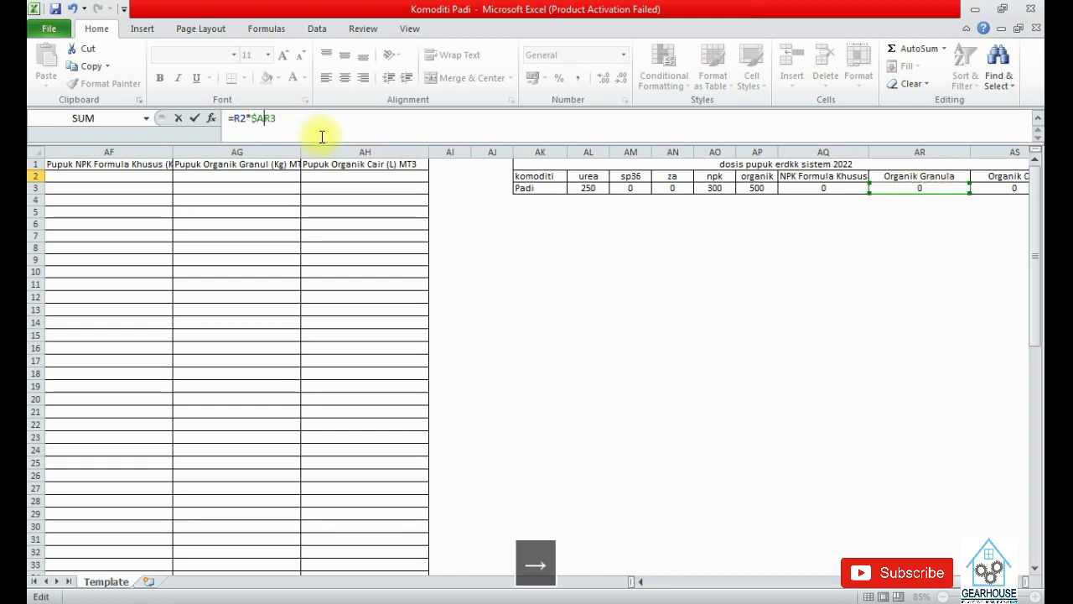
{"action": "type", "text": "$"}
{"action": "key", "text": "Return"}
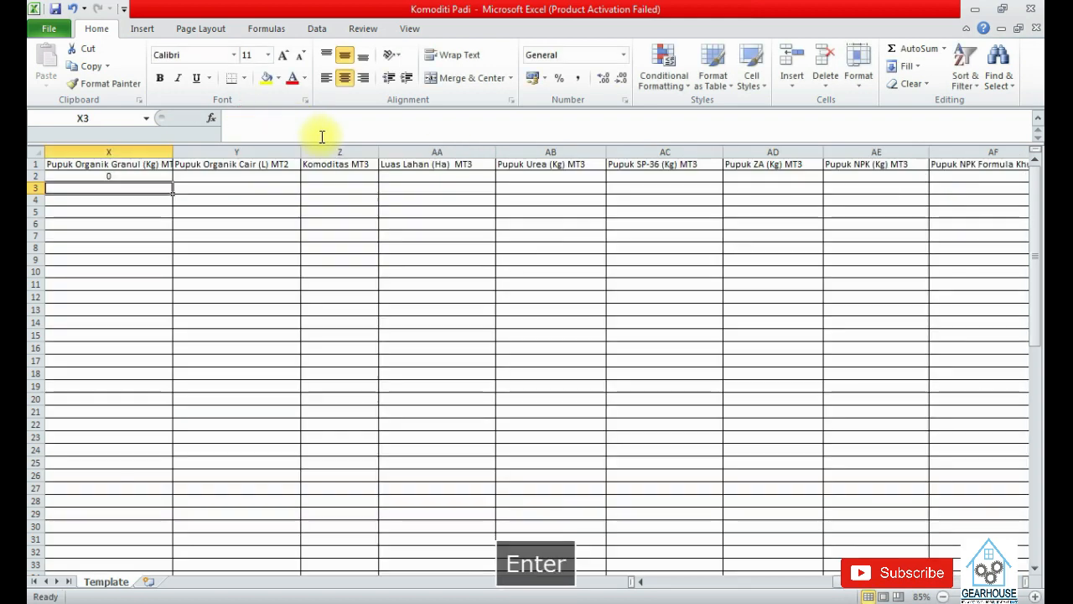
{"action": "left_click", "coordinate": [124, 173]}
{"action": "double_click", "coordinate": [172, 181]}
In Y2 under Pupuk Organik Cair (L) MT2, build a formula multiplying land area R2 by the Padi Organik Cair dose AS3
{"action": "left_click", "coordinate": [214, 173]}
{"action": "type", "text": "="}
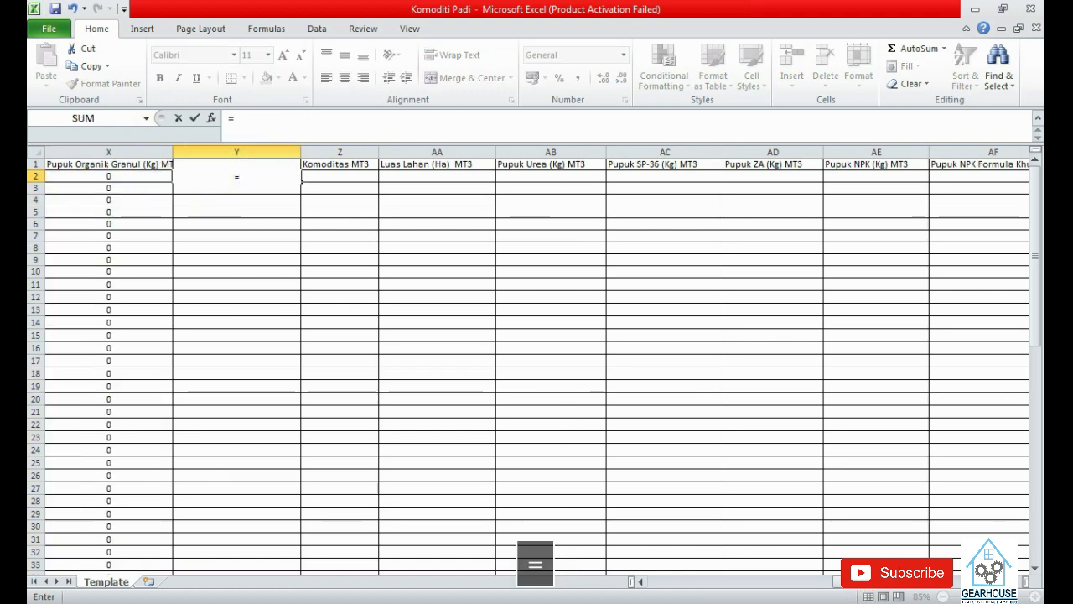
{"action": "left_click_drag", "start_coordinate": [841, 581], "coordinate": [787, 581]}
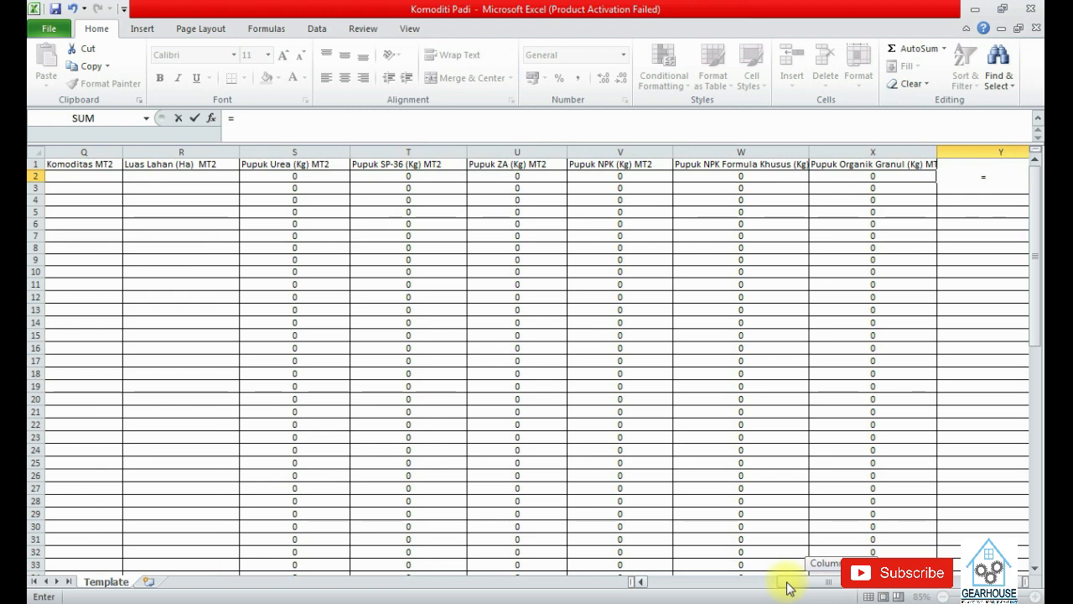
{"action": "left_click", "coordinate": [179, 174]}
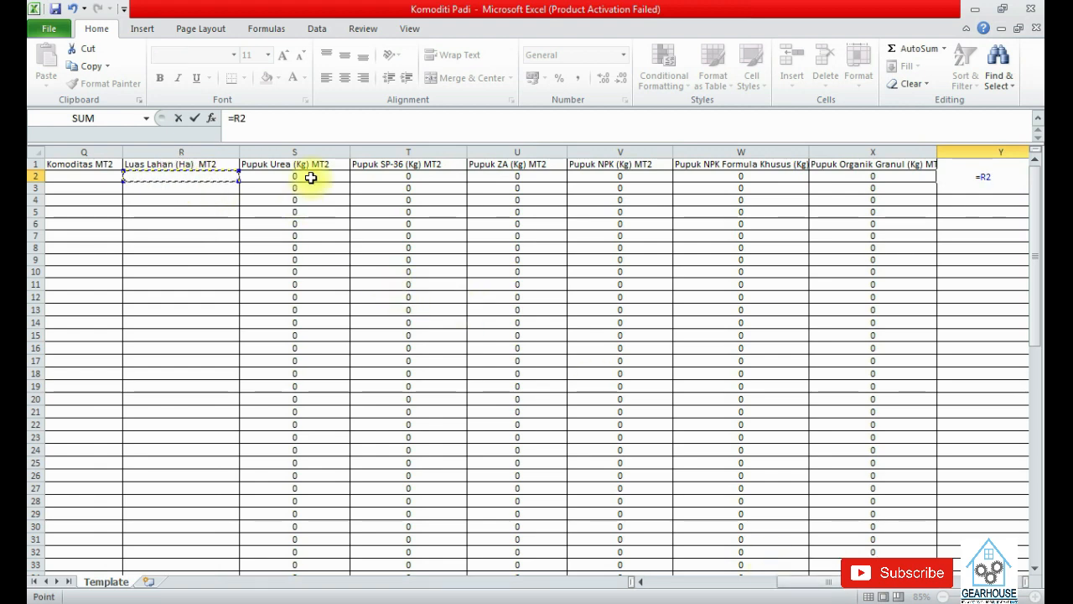
{"action": "type", "text": "*"}
{"action": "left_click", "coordinate": [793, 582]}
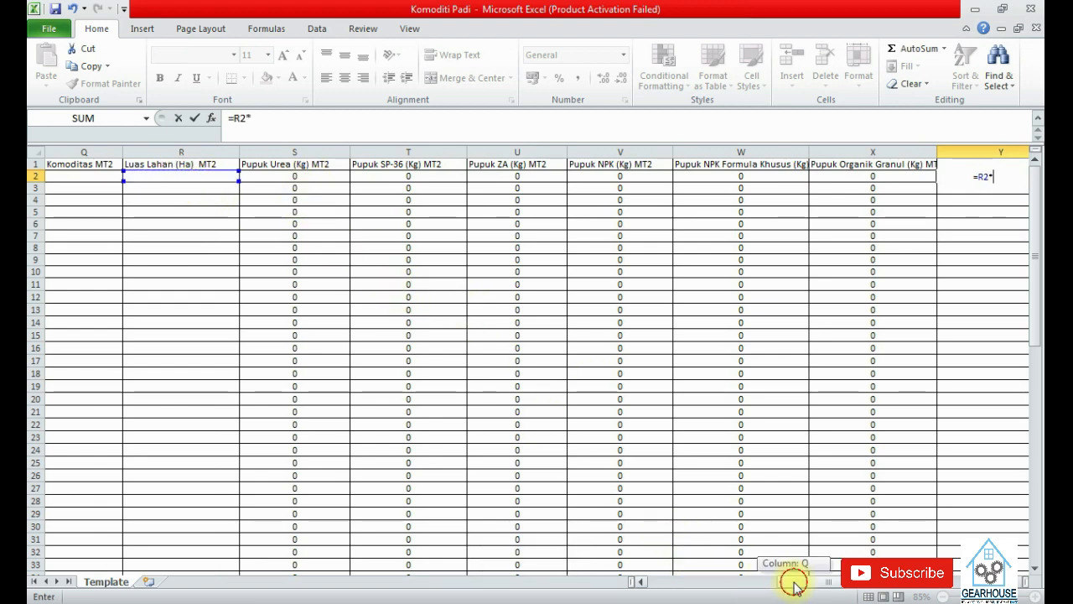
{"action": "left_click_drag", "start_coordinate": [793, 584], "coordinate": [817, 583]}
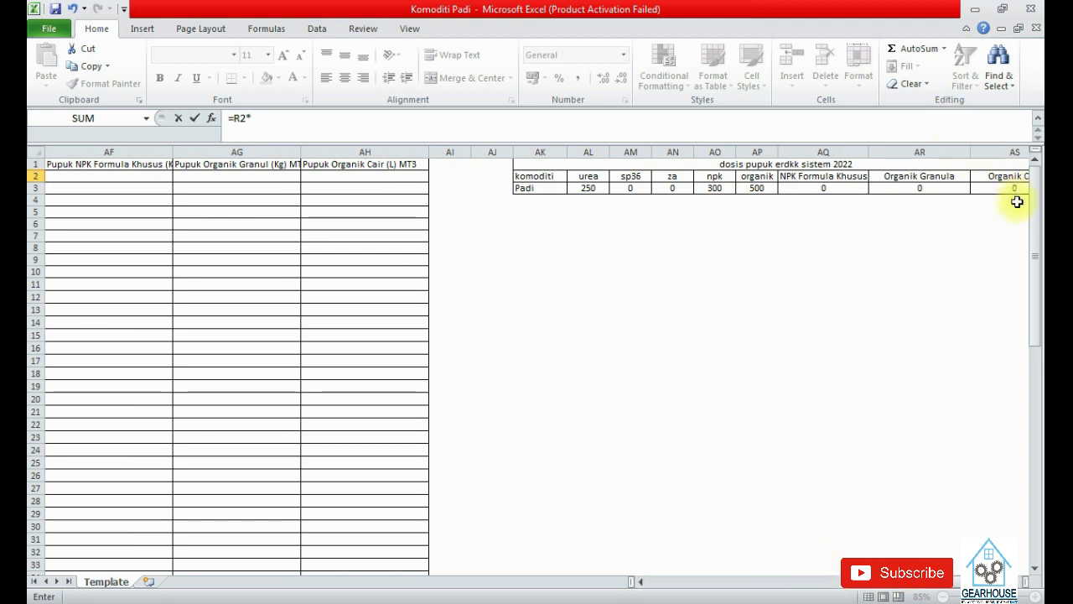
Make the Organik Cair dose reference absolute as =R2*$AS$3 and fill the Y2 formula down the Pupuk Organik Cair (L) MT2 column
{"action": "left_click", "coordinate": [251, 118]}
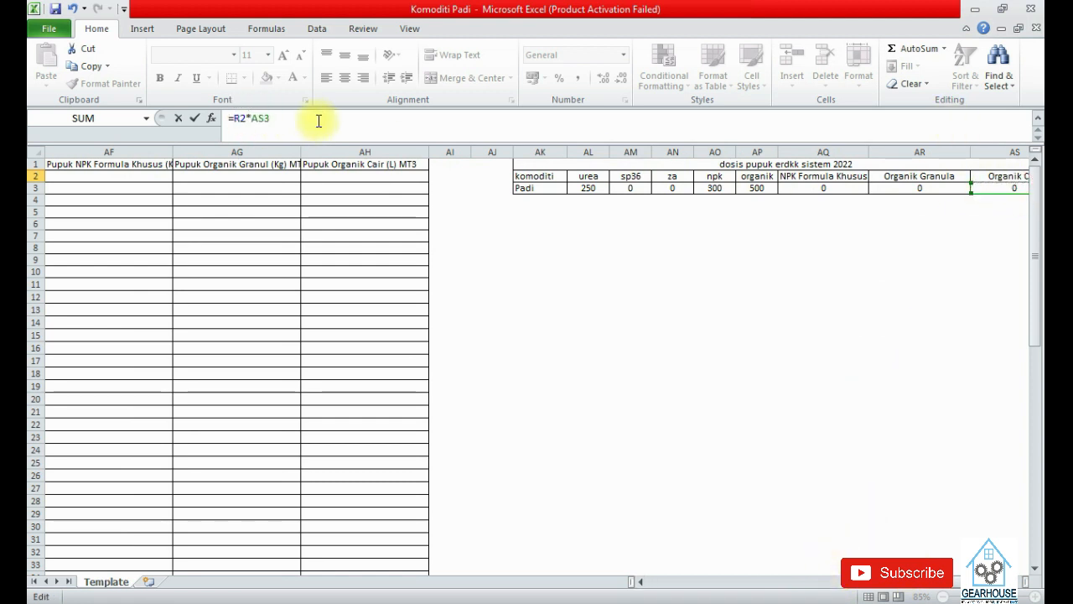
{"action": "type", "text": "$"}
{"action": "key", "text": "Right"}
{"action": "type", "text": "$"}
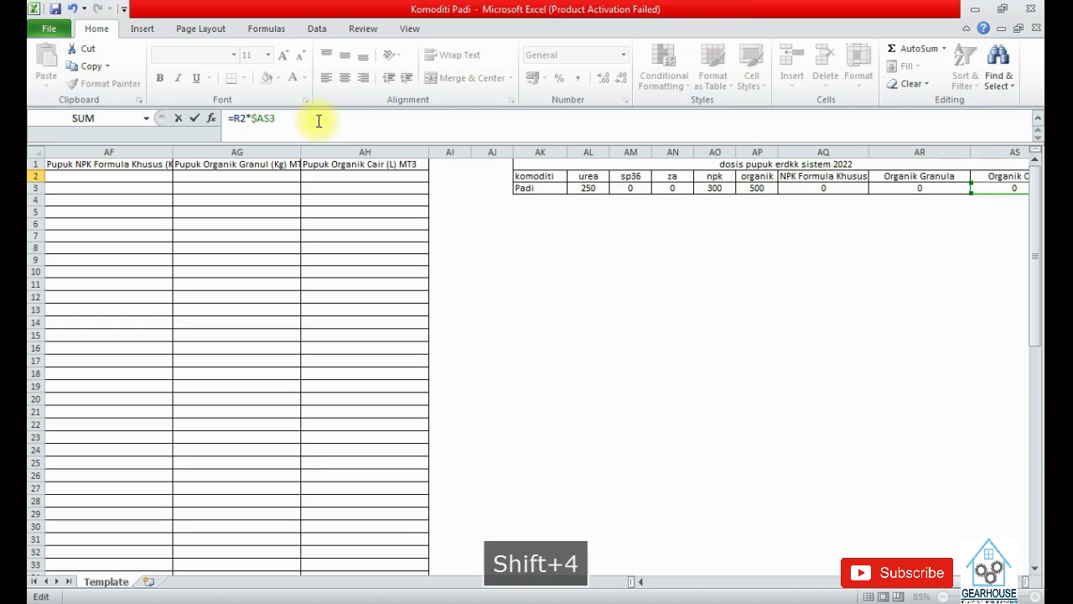
{"action": "key", "text": "Return"}
{"action": "left_click", "coordinate": [118, 177]}
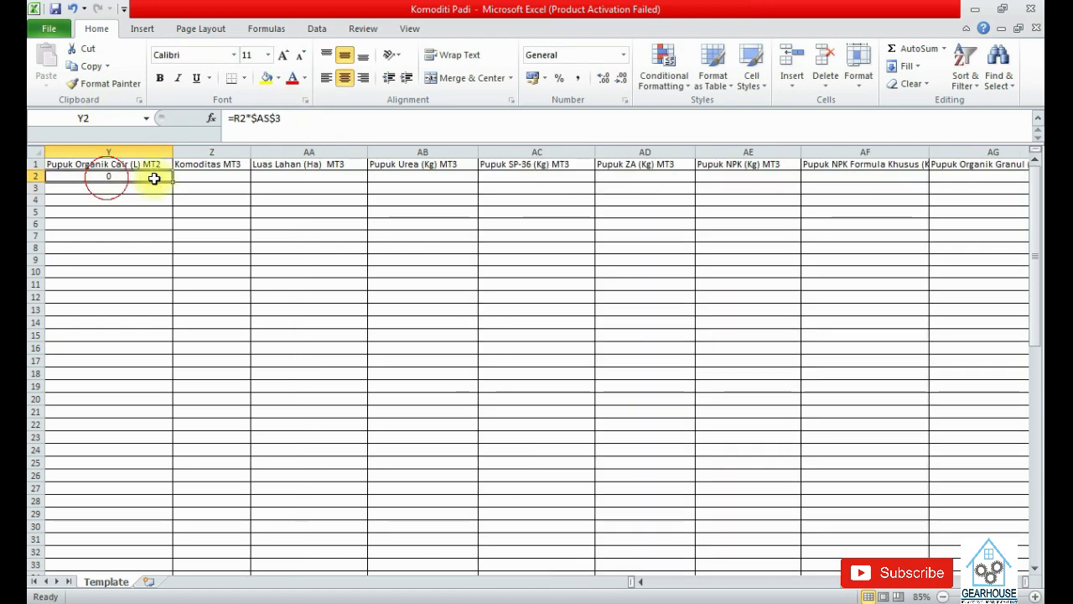
{"action": "double_click", "coordinate": [173, 181]}
In AB2 under Pupuk Urea (Kg) MT3, build a formula multiplying land area AA2 by the Padi urea dose AL3
{"action": "left_click", "coordinate": [220, 179]}
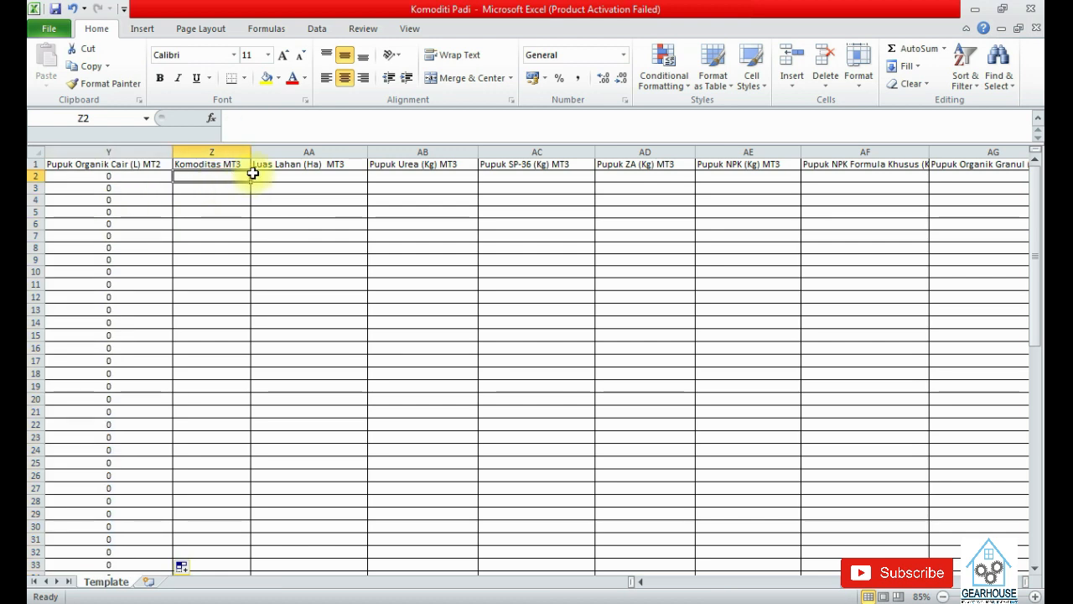
{"action": "left_click", "coordinate": [397, 178]}
{"action": "type", "text": "="}
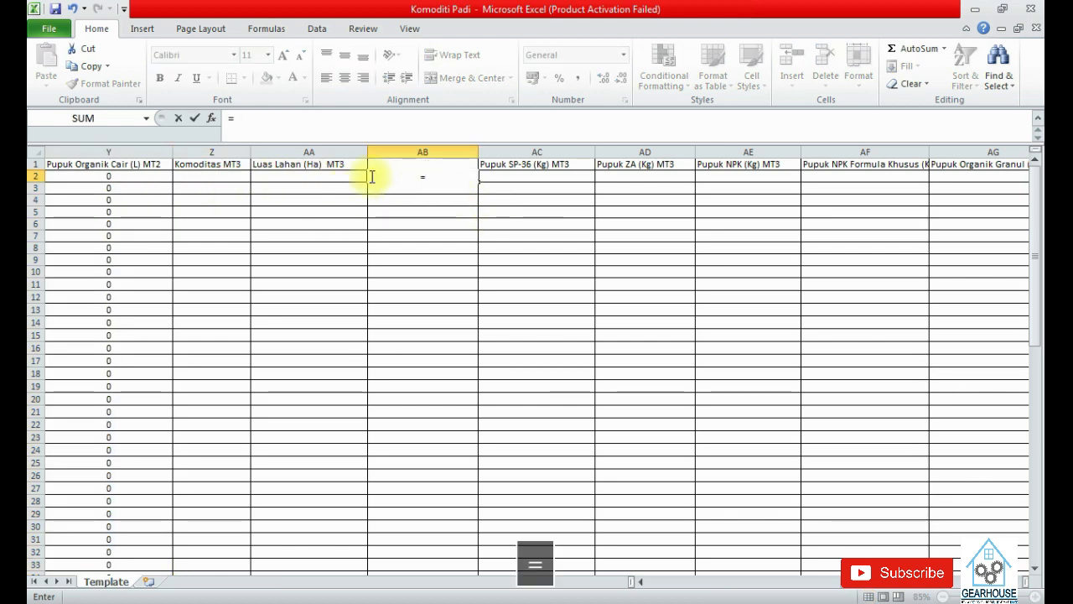
{"action": "left_click", "coordinate": [335, 174]}
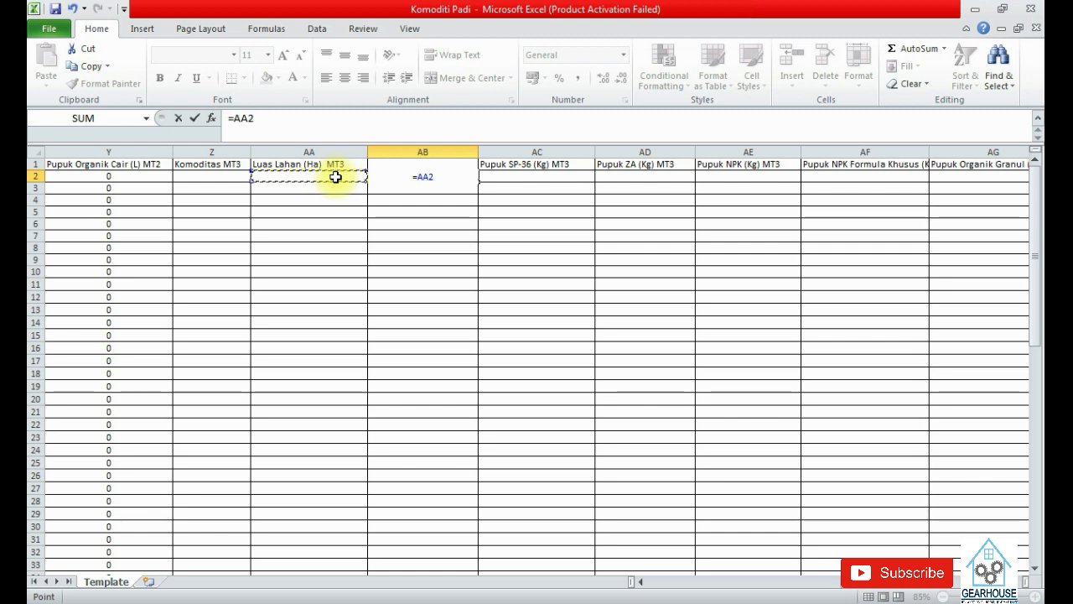
{"action": "type", "text": "*"}
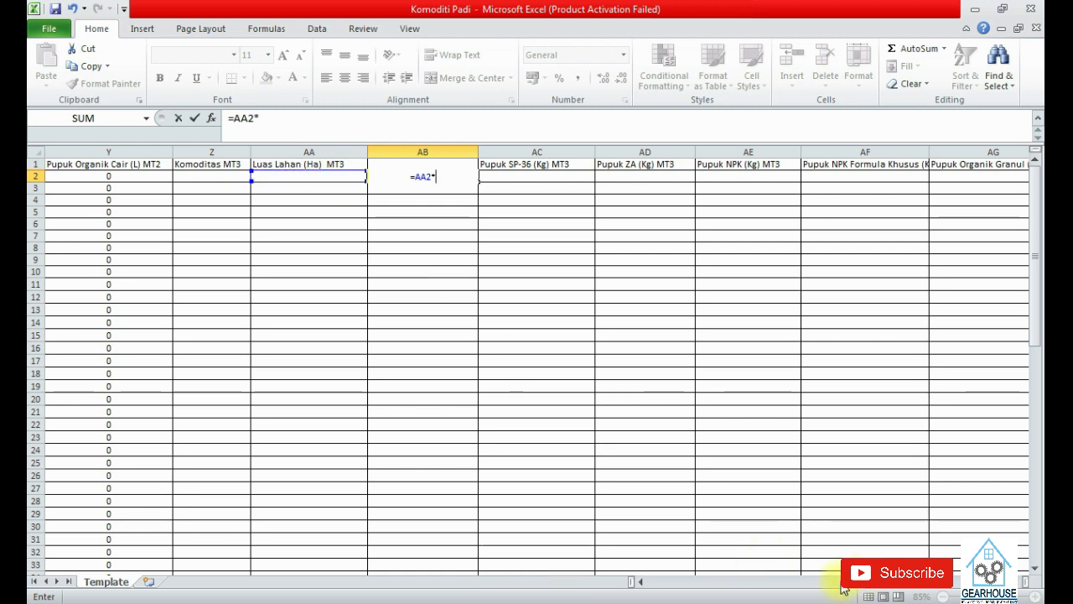
{"action": "left_click_drag", "start_coordinate": [841, 585], "coordinate": [852, 585]}
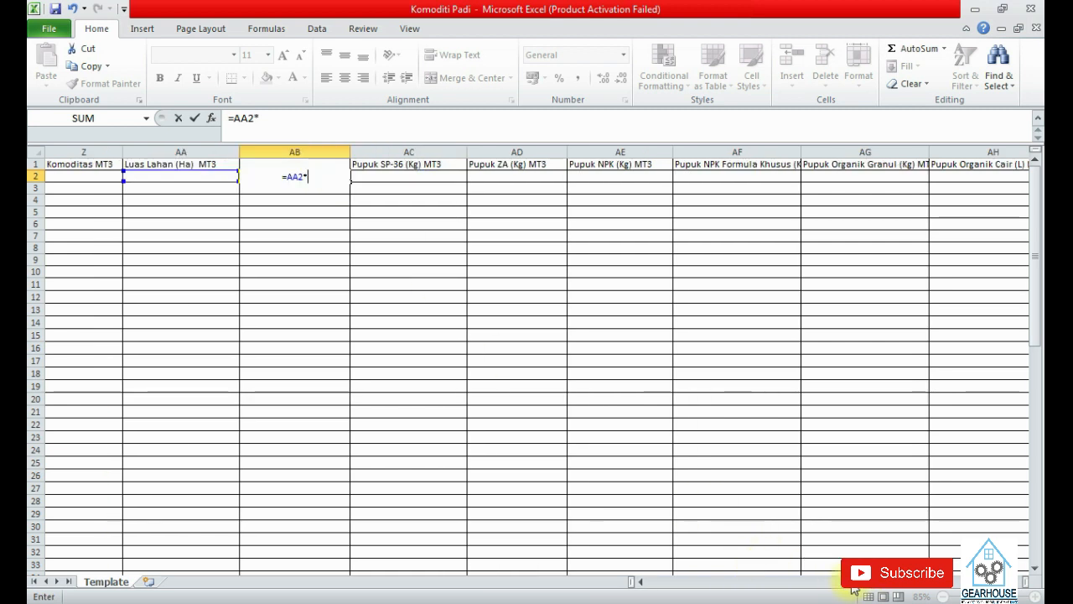
{"action": "left_click", "coordinate": [865, 591]}
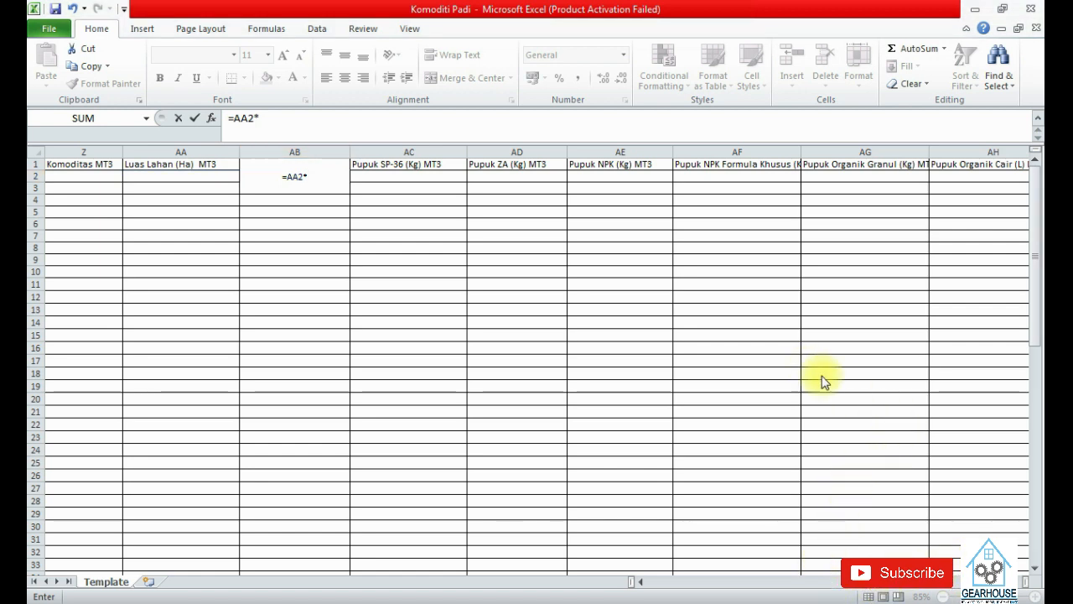
{"action": "left_click", "coordinate": [991, 167]}
{"action": "left_click", "coordinate": [993, 177]}
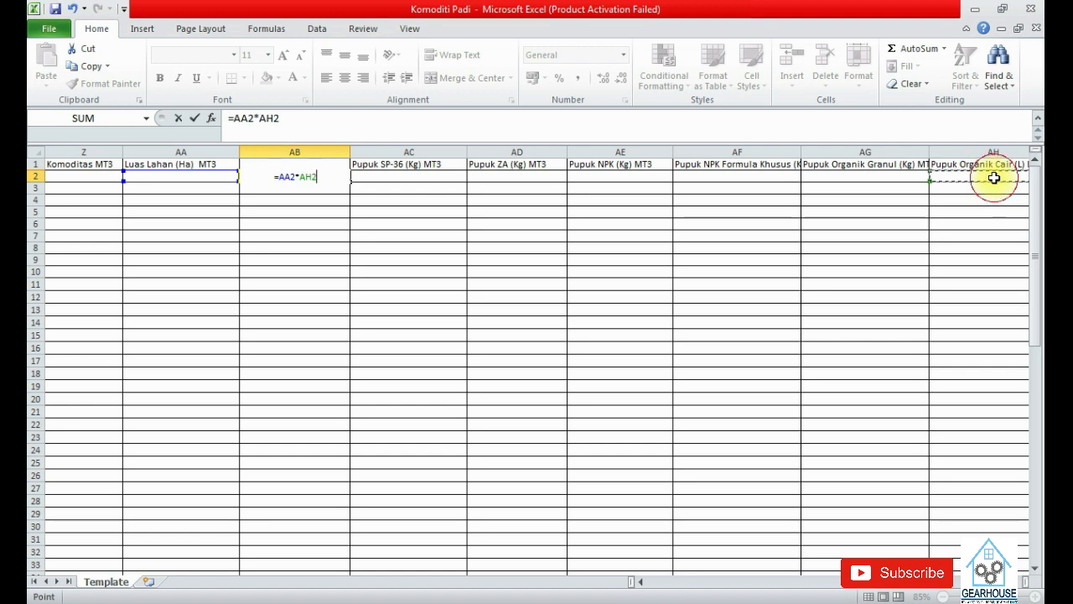
{"action": "key", "text": "Right"}
{"action": "key", "text": "Right"}
{"action": "key", "text": "Right"}
{"action": "key", "text": "Right"}
{"action": "key", "text": "Right"}
{"action": "key", "text": "Right"}
{"action": "key", "text": "Right"}
{"action": "key", "text": "Right"}
{"action": "key", "text": "Right"}
{"action": "key", "text": "Right"}
{"action": "key", "text": "Right"}
{"action": "key", "text": "Right"}
{"action": "key", "text": "Right"}
{"action": "key", "text": "Right"}
{"action": "key", "text": "Right"}
{"action": "key", "text": "Right"}
{"action": "key", "text": "Right"}
{"action": "key", "text": "Left"}
{"action": "key", "text": "Left"}
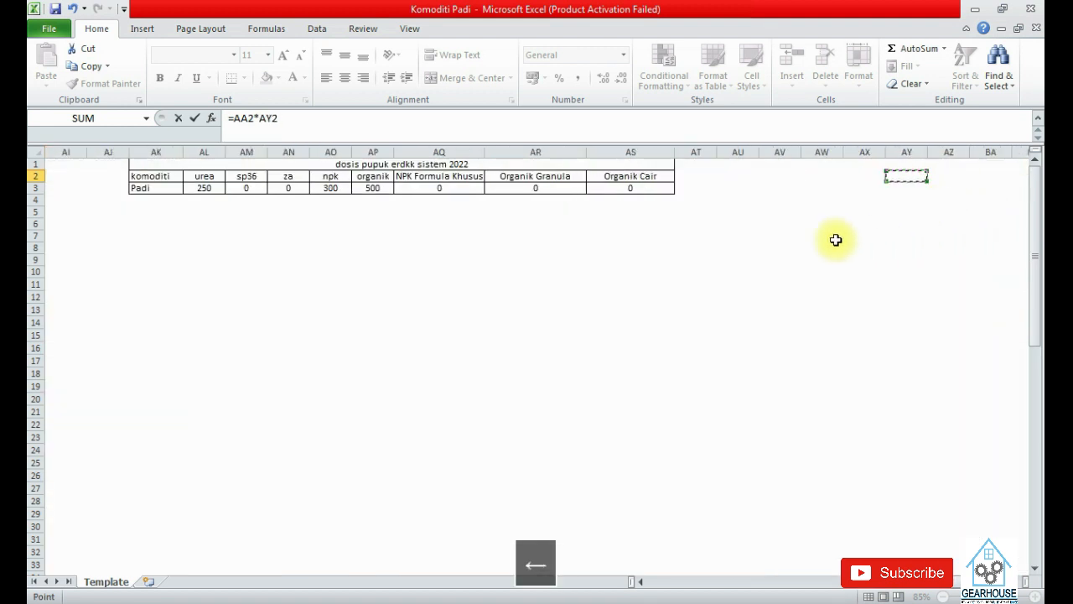
{"action": "key", "text": "Left"}
{"action": "key", "text": "Down"}
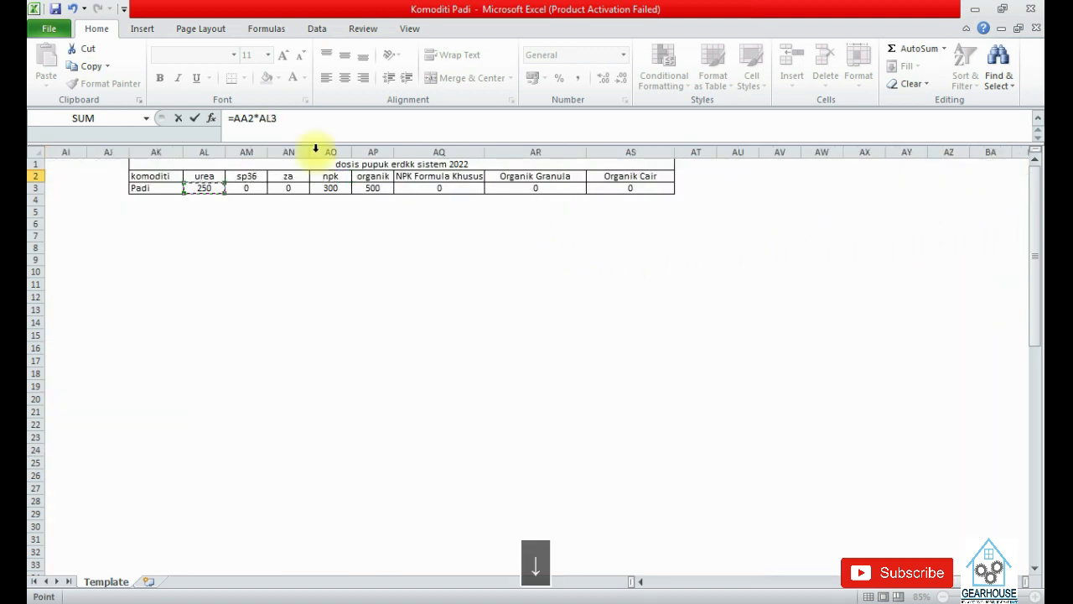
Make the urea dose reference absolute as =AA2*$AL$3 and fill the AB2 formula down the Pupuk Urea (Kg) MT3 column
{"action": "left_click", "coordinate": [260, 118]}
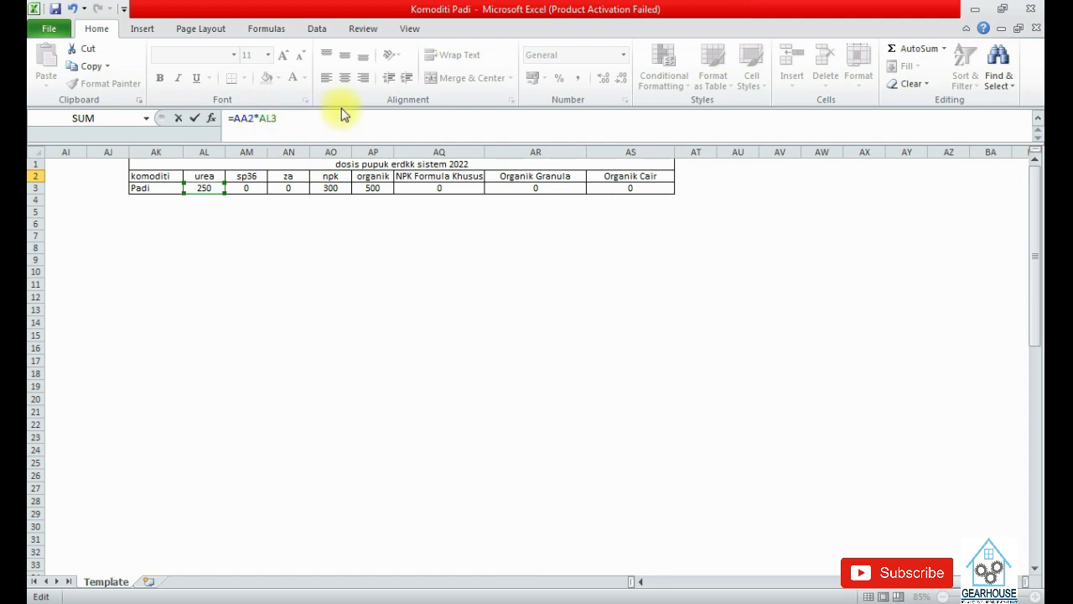
{"action": "type", "text": "$"}
{"action": "key", "text": "Right"}
{"action": "key", "text": "Right"}
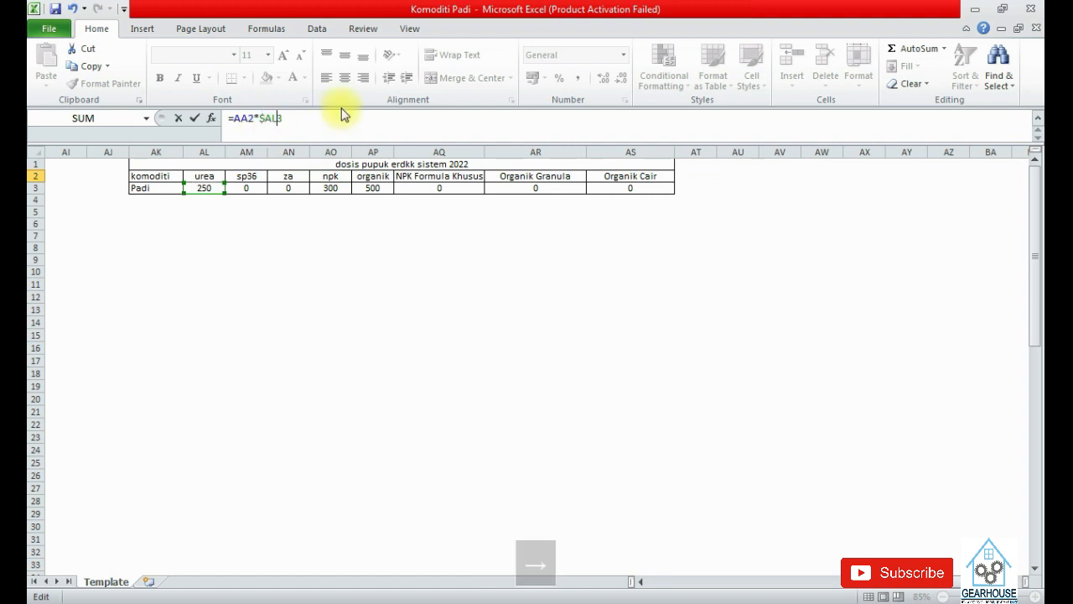
{"action": "type", "text": "$"}
{"action": "key", "text": "Return"}
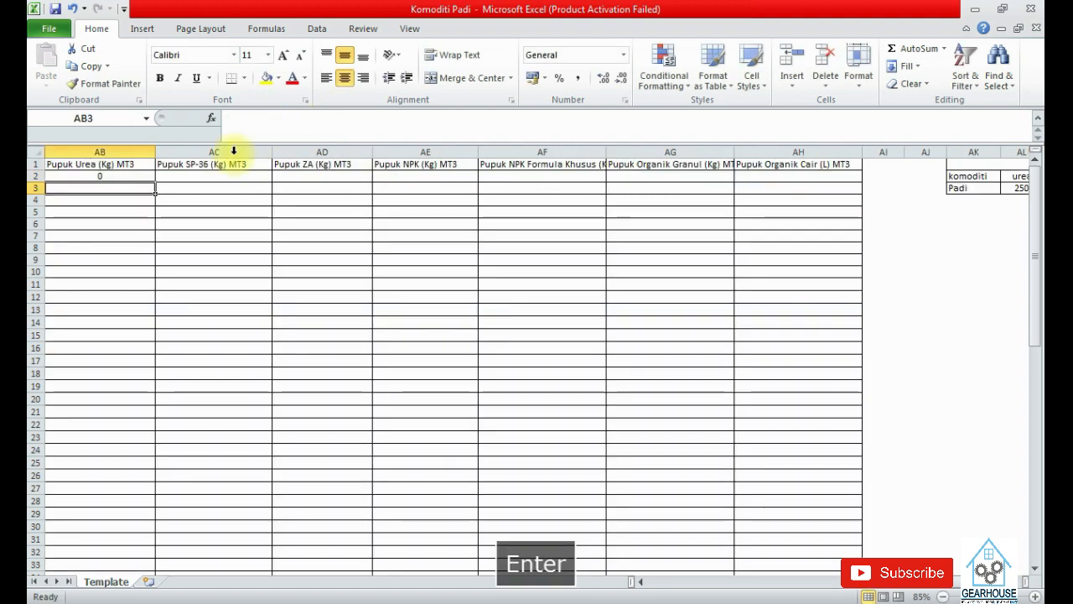
{"action": "left_click", "coordinate": [211, 175]}
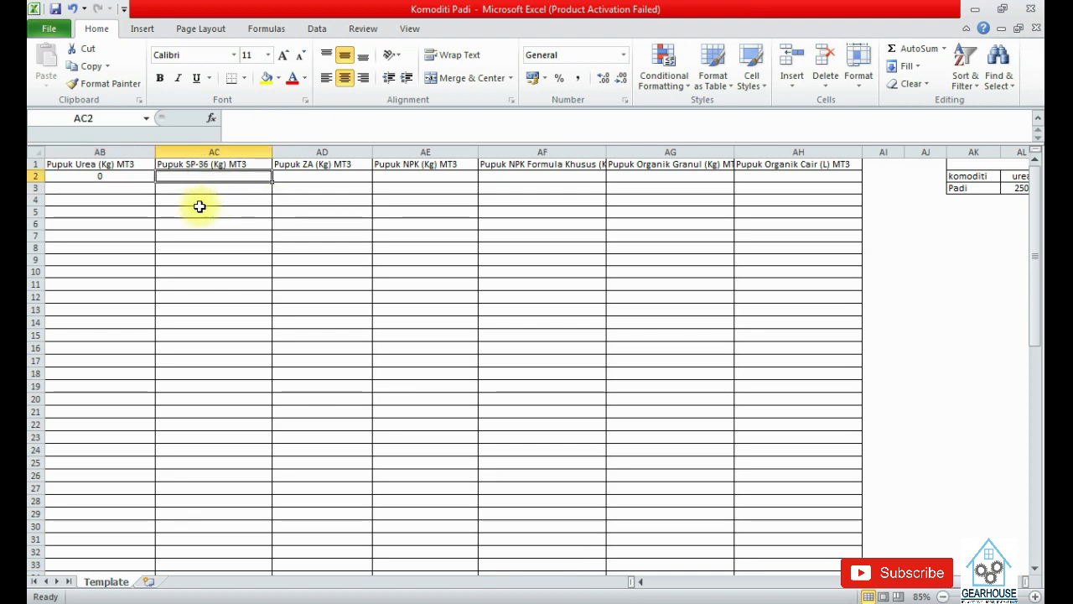
{"action": "left_click", "coordinate": [130, 173]}
{"action": "left_click", "coordinate": [154, 185]}
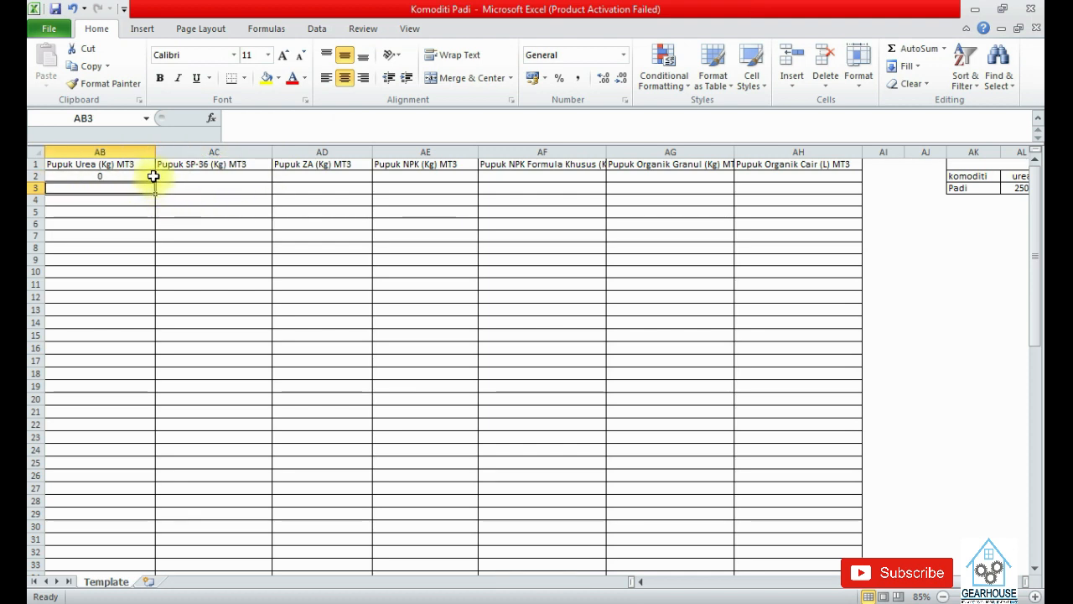
{"action": "left_click", "coordinate": [153, 176]}
{"action": "double_click", "coordinate": [156, 180]}
In AC2 under Pupuk SP-36 (Kg) MT3, build a formula multiplying land area AA2 by the Padi sp36 dose AM3
{"action": "left_click", "coordinate": [187, 176]}
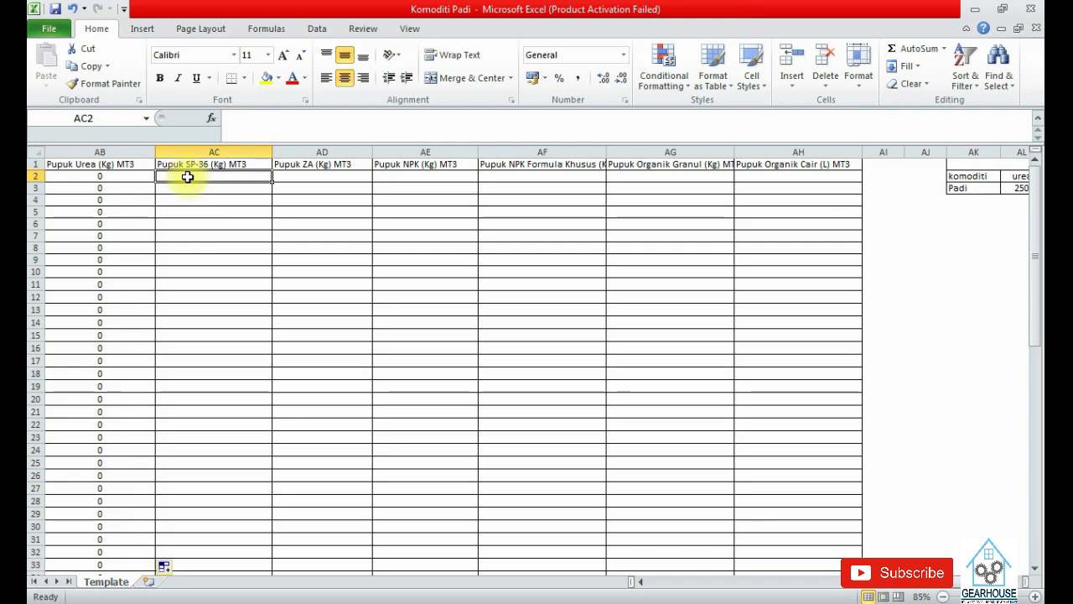
{"action": "type", "text": "="}
{"action": "left_click", "coordinate": [791, 582]}
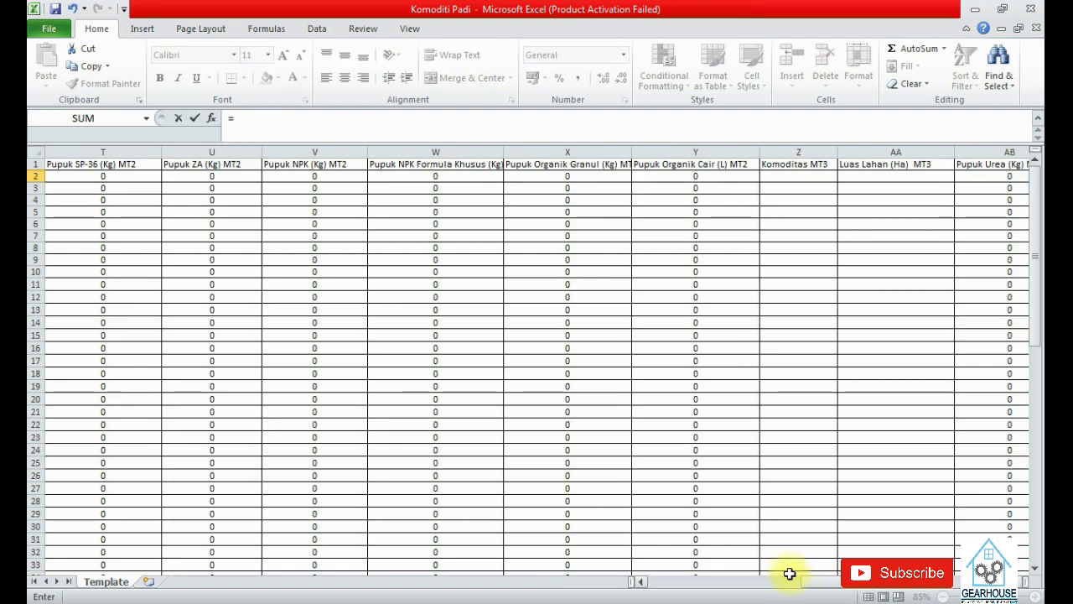
{"action": "left_click", "coordinate": [897, 177]}
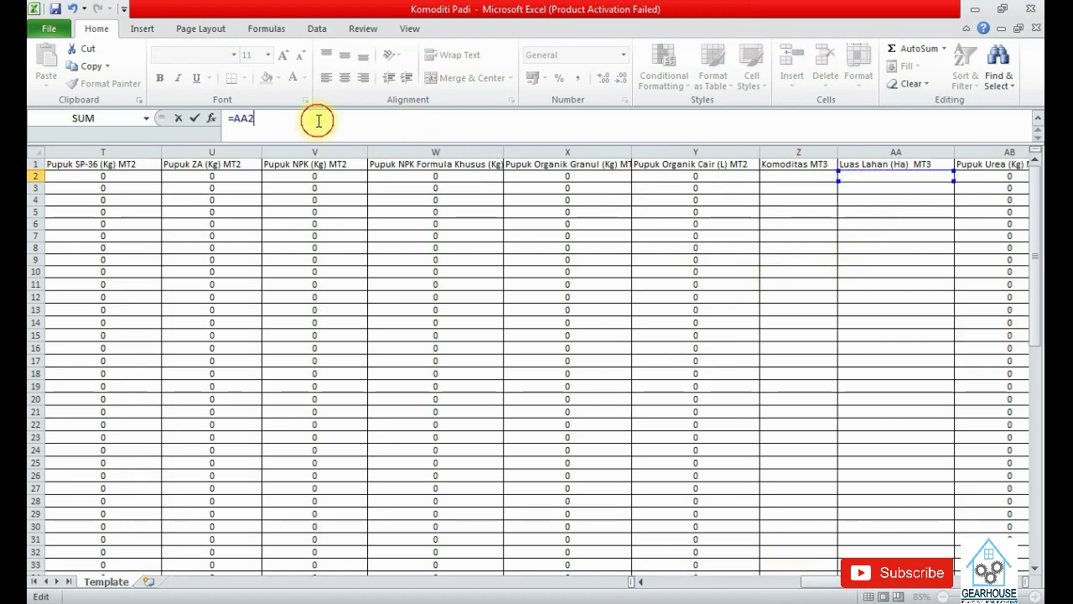
{"action": "type", "text": "*"}
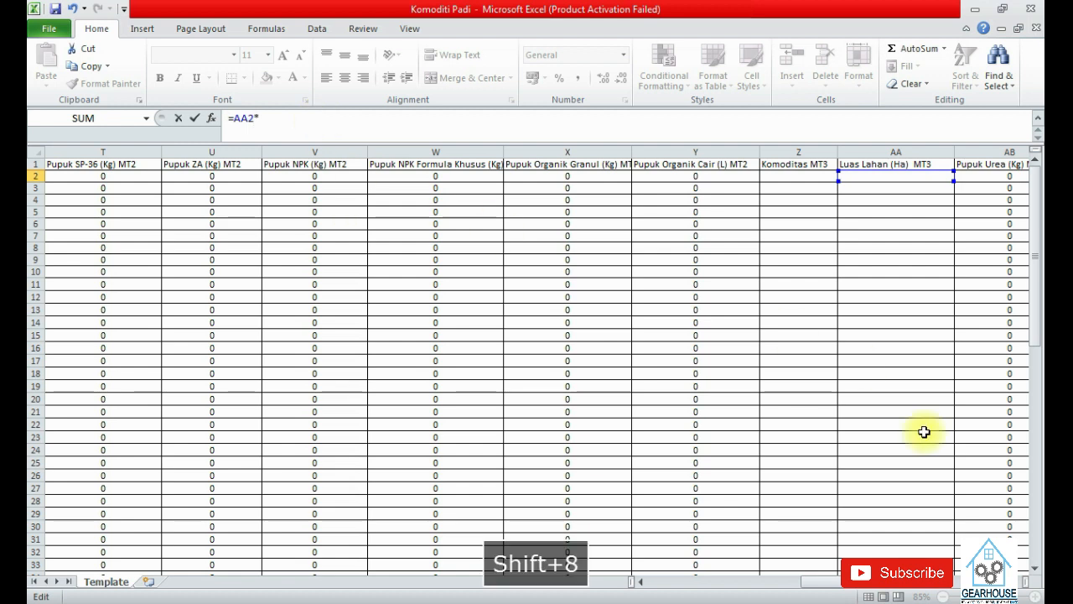
{"action": "left_click_drag", "start_coordinate": [821, 582], "coordinate": [893, 581]}
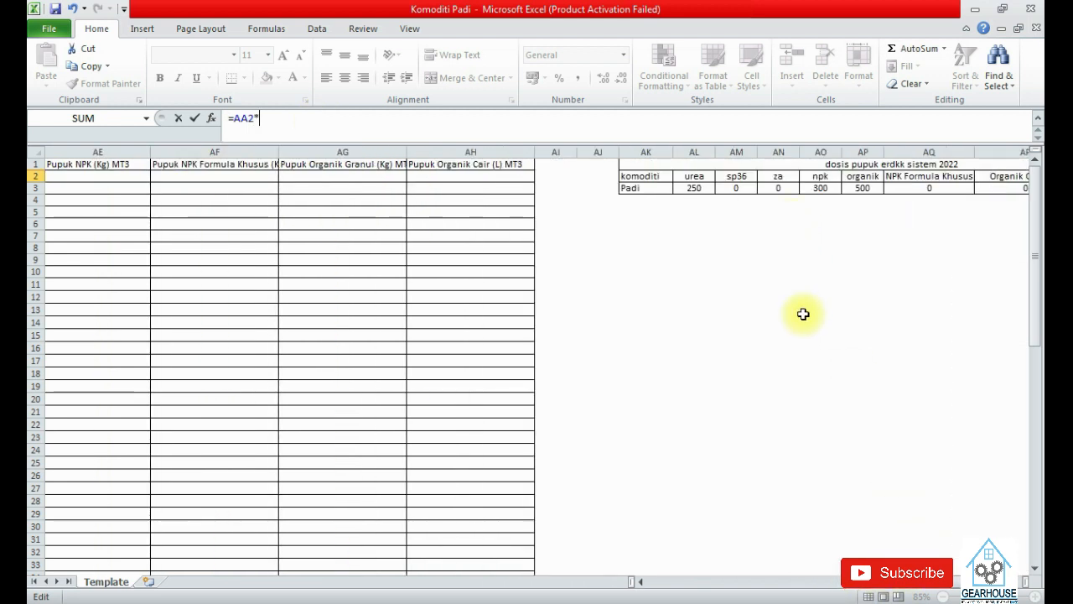
{"action": "left_click", "coordinate": [742, 188]}
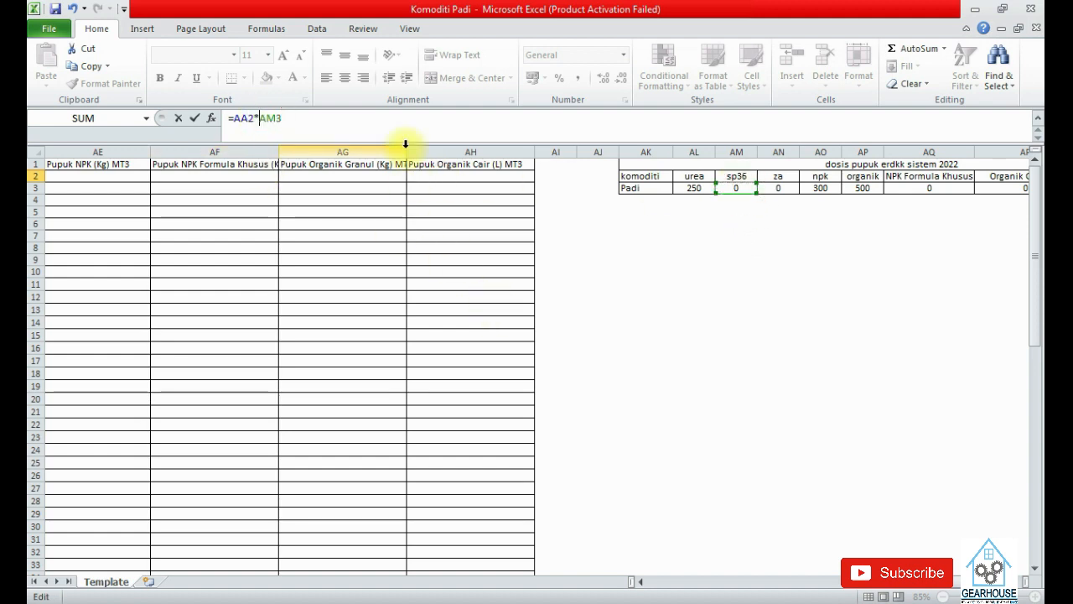
Make the sp36 dose reference absolute as =AA2*$AM$3 and enter the formula in AC2
{"action": "type", "text": "$"}
{"action": "key", "text": "Right"}
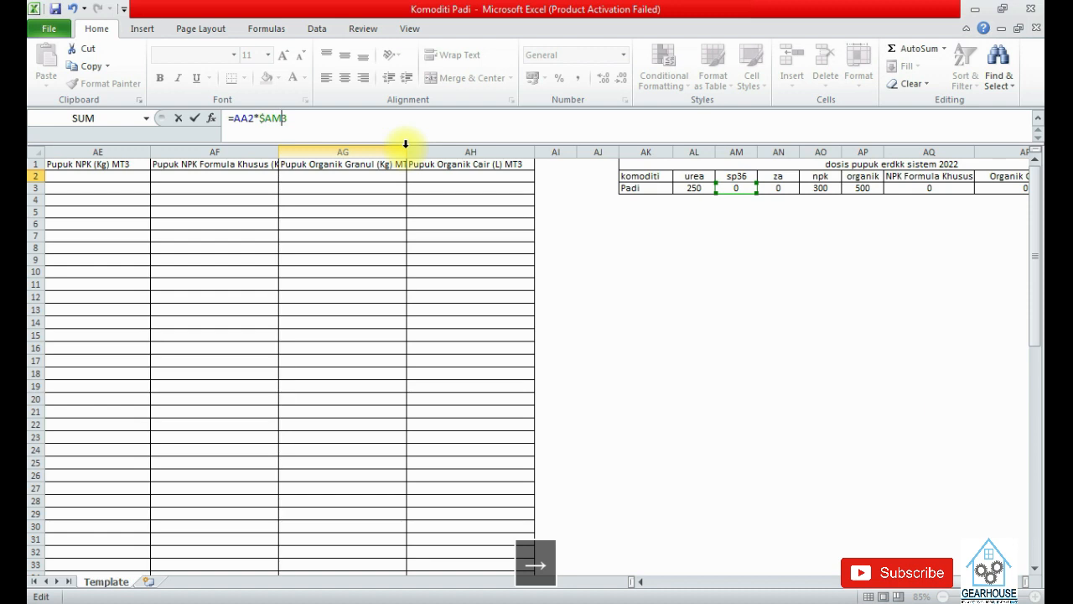
{"action": "type", "text": "$"}
{"action": "key", "text": "Return"}
In AD2 under Pupuk ZA (Kg) MT3, build a formula multiplying land area AA2 by the Padi za dose AN3
{"action": "key", "text": "Up"}
{"action": "key", "text": "Right"}
{"action": "type", "text": "="}
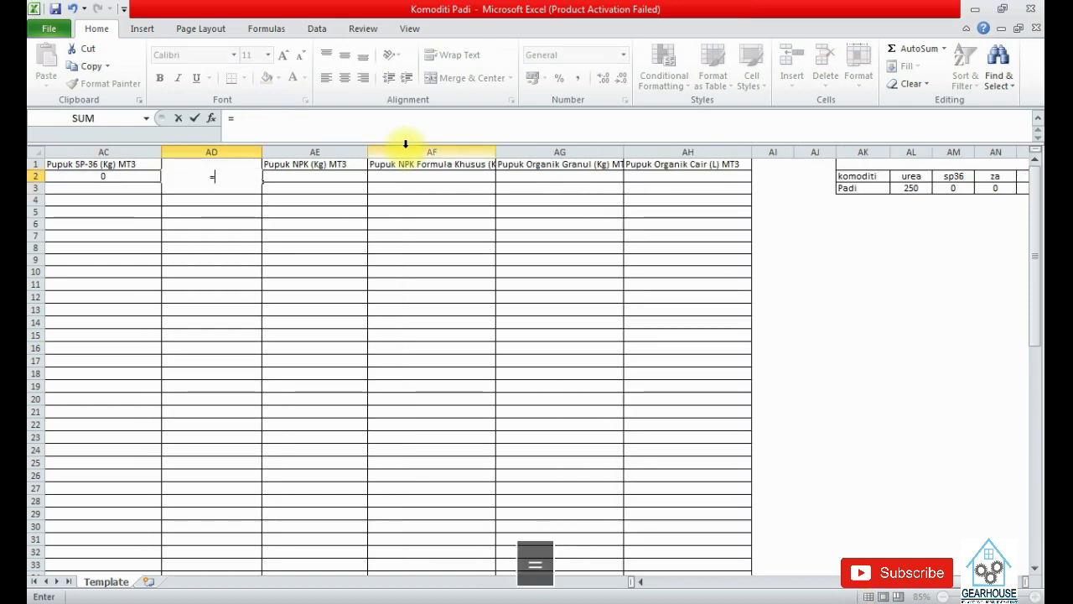
{"action": "scroll", "coordinate": [777, 587], "scroll_direction": "left", "scroll_amount": 3}
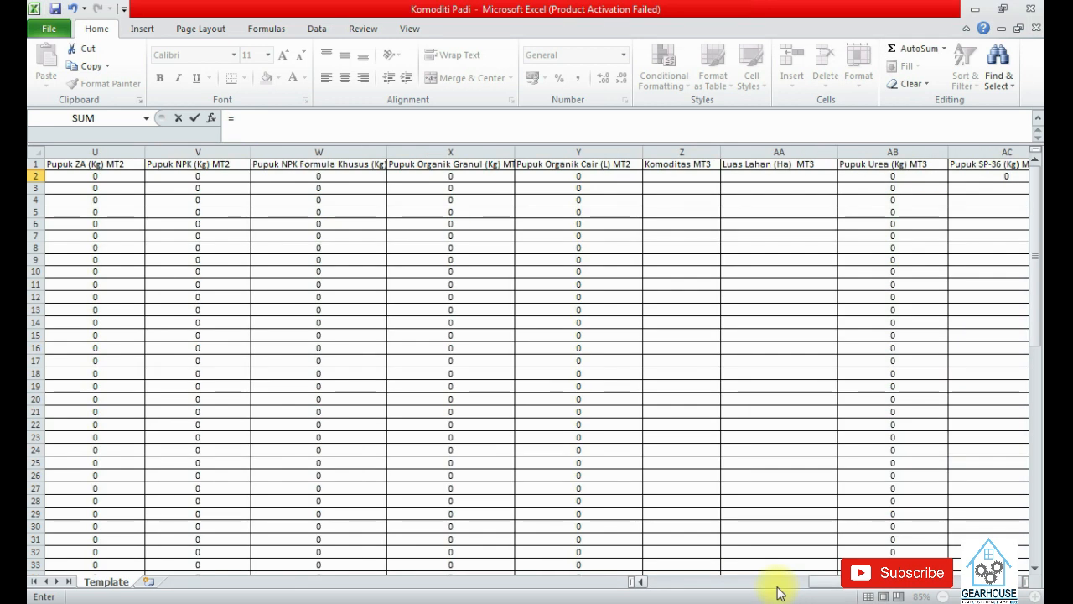
{"action": "left_click", "coordinate": [775, 175]}
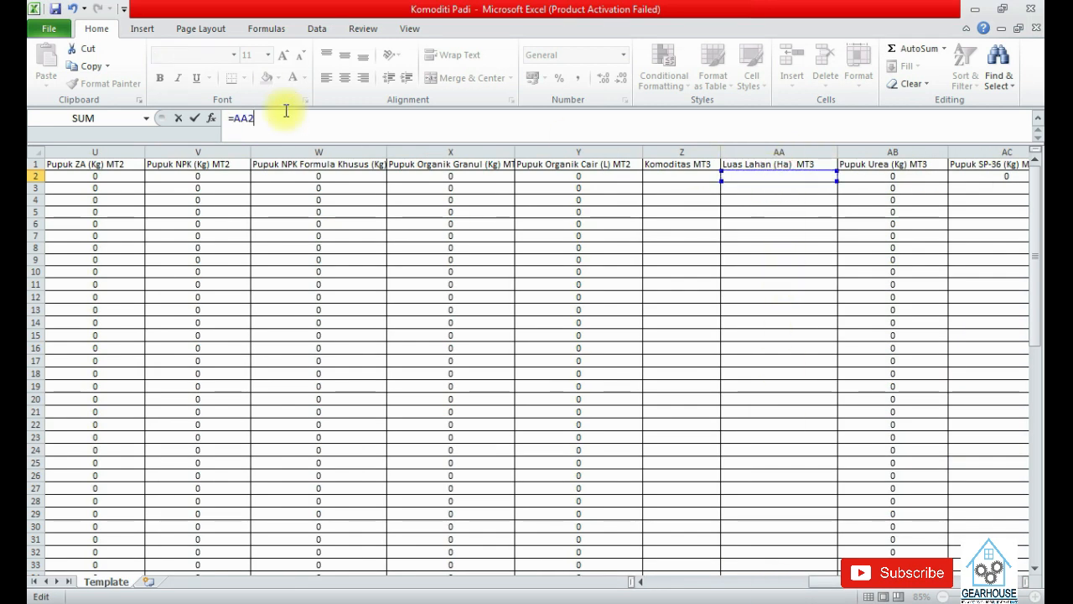
{"action": "type", "text": "*"}
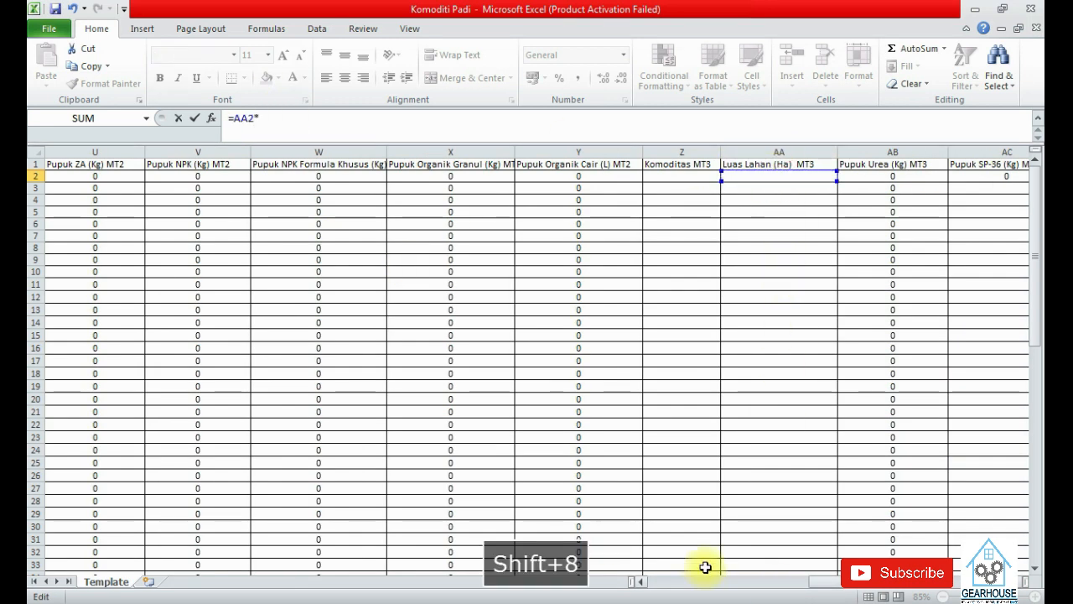
{"action": "left_click_drag", "start_coordinate": [814, 582], "coordinate": [884, 591]}
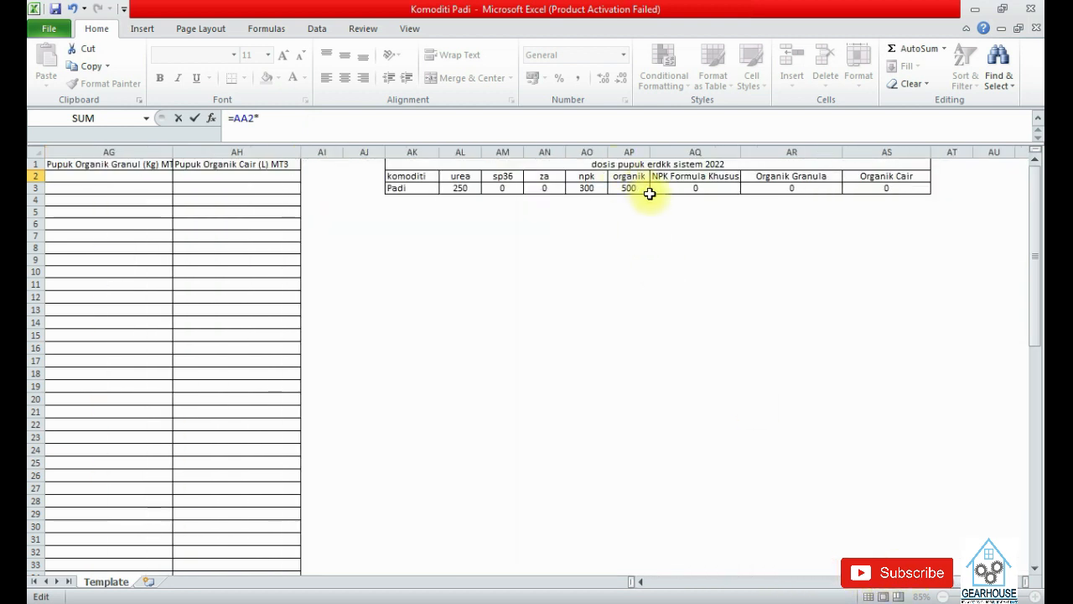
{"action": "left_click", "coordinate": [545, 188]}
Make the za dose reference absolute as =AA2*$AN$3 and fill the AD2 formula down the Pupuk ZA (Kg) MT3 column
{"action": "left_click", "coordinate": [259, 118]}
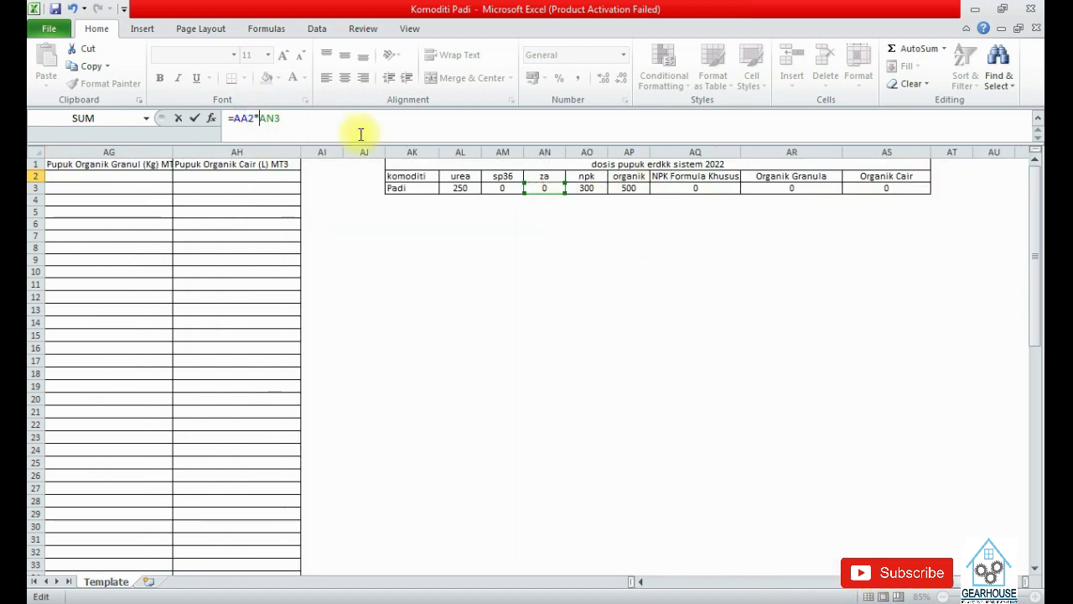
{"action": "type", "text": "$"}
{"action": "key", "text": "Right"}
{"action": "key", "text": "Right"}
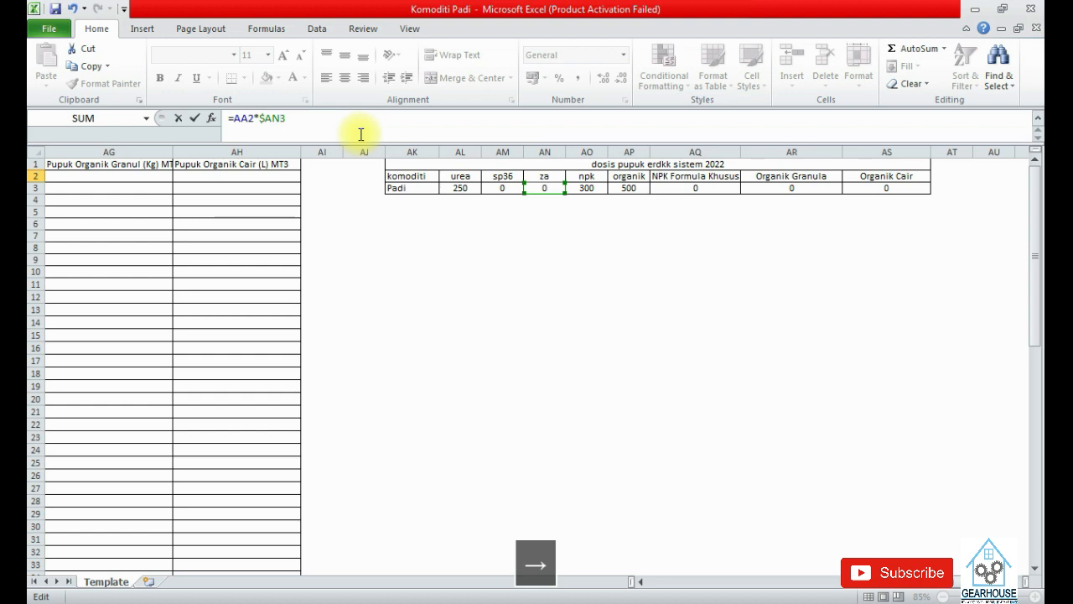
{"action": "type", "text": "$"}
{"action": "key", "text": "Return"}
{"action": "left_click", "coordinate": [122, 176]}
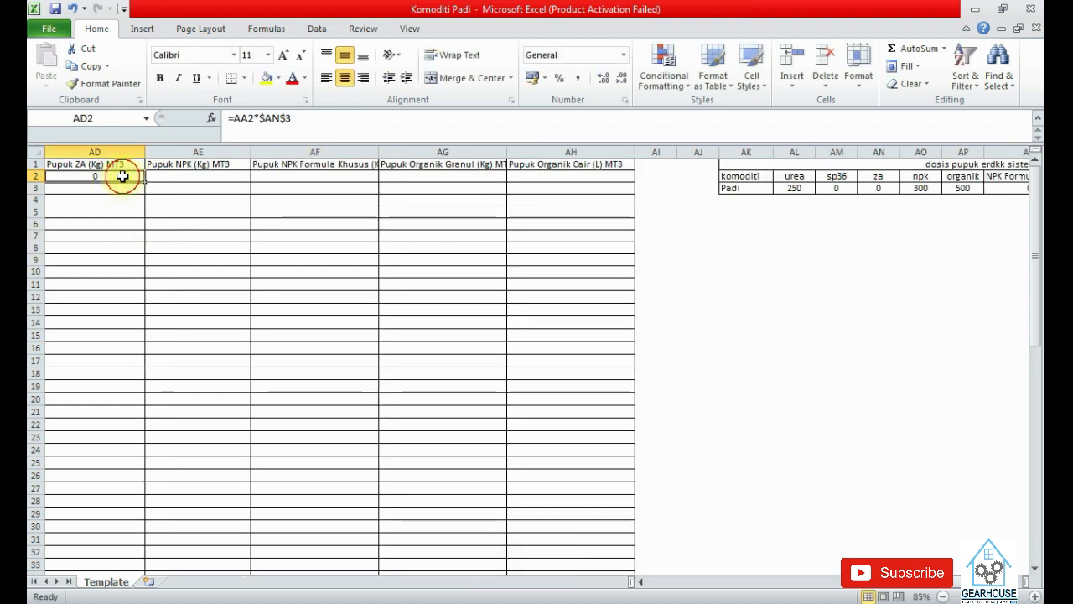
{"action": "double_click", "coordinate": [143, 182]}
In AE2 under Pupuk NPK (Kg) MT3, build a formula multiplying land area AA2 by the Padi npk dose AO3
{"action": "left_click", "coordinate": [177, 172]}
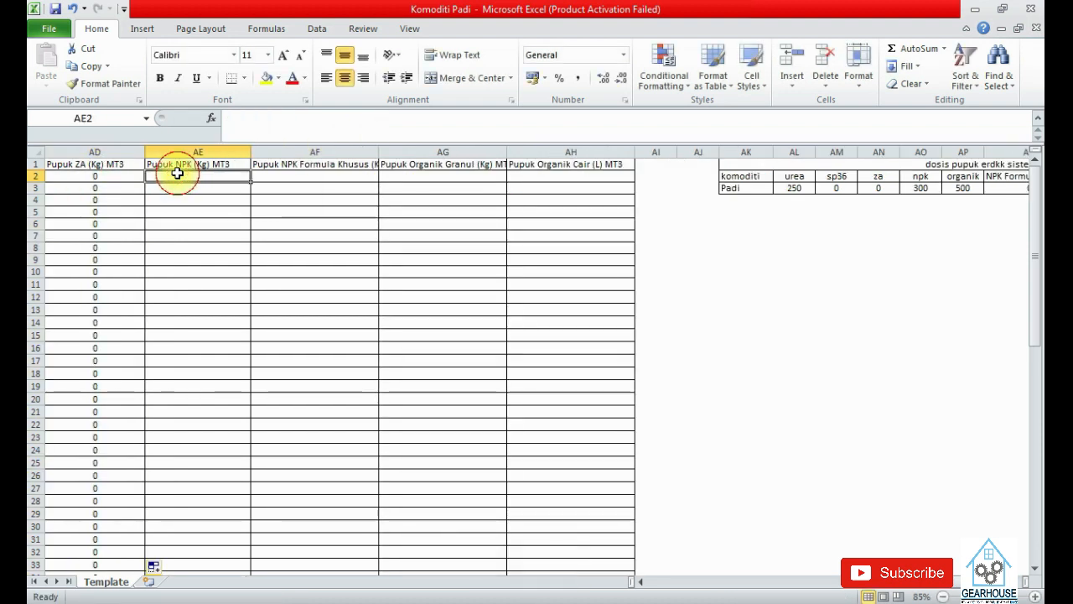
{"action": "type", "text": "="}
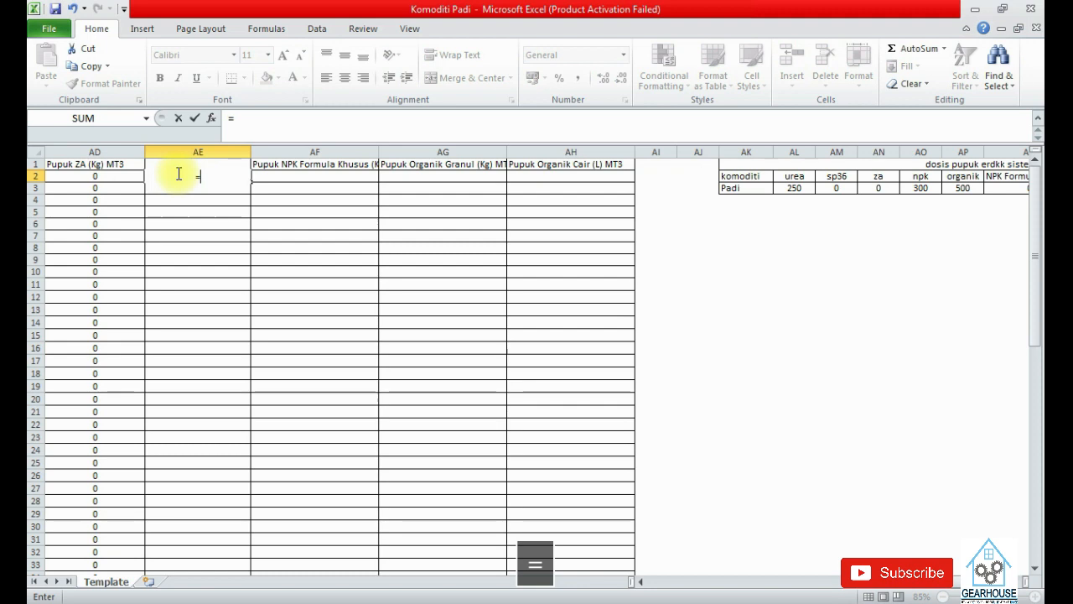
{"action": "left_click", "coordinate": [801, 582]}
{"action": "left_click", "coordinate": [677, 176]}
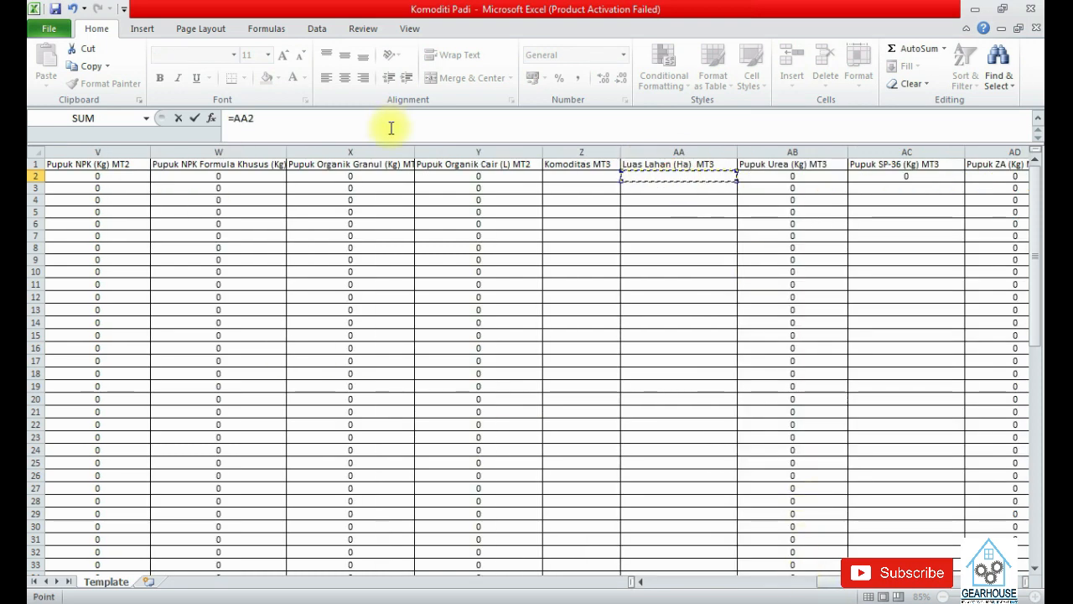
{"action": "type", "text": "*"}
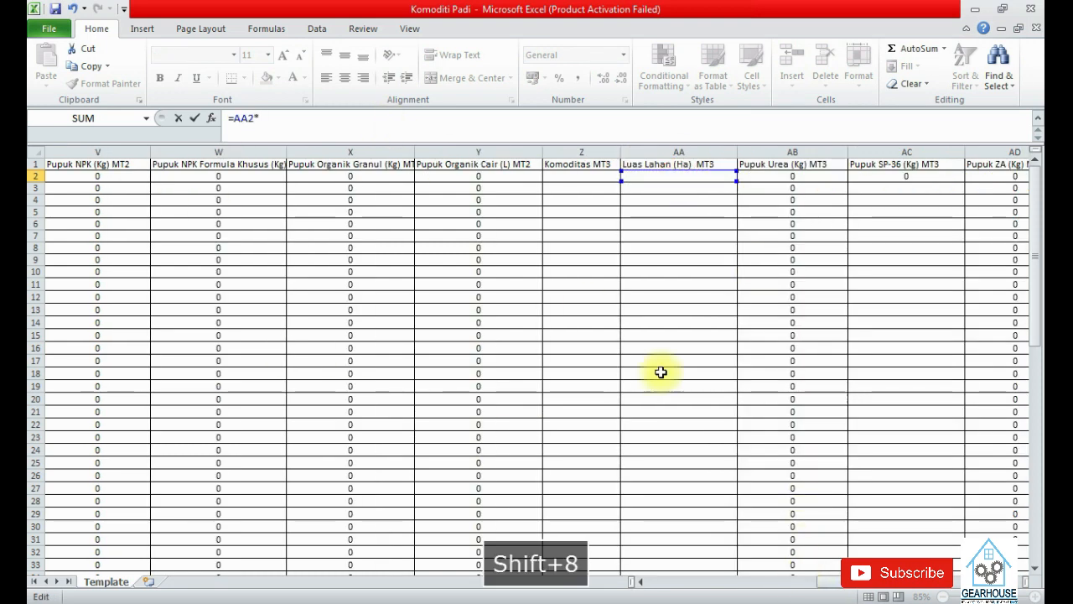
{"action": "left_click_drag", "start_coordinate": [828, 586], "coordinate": [838, 592]}
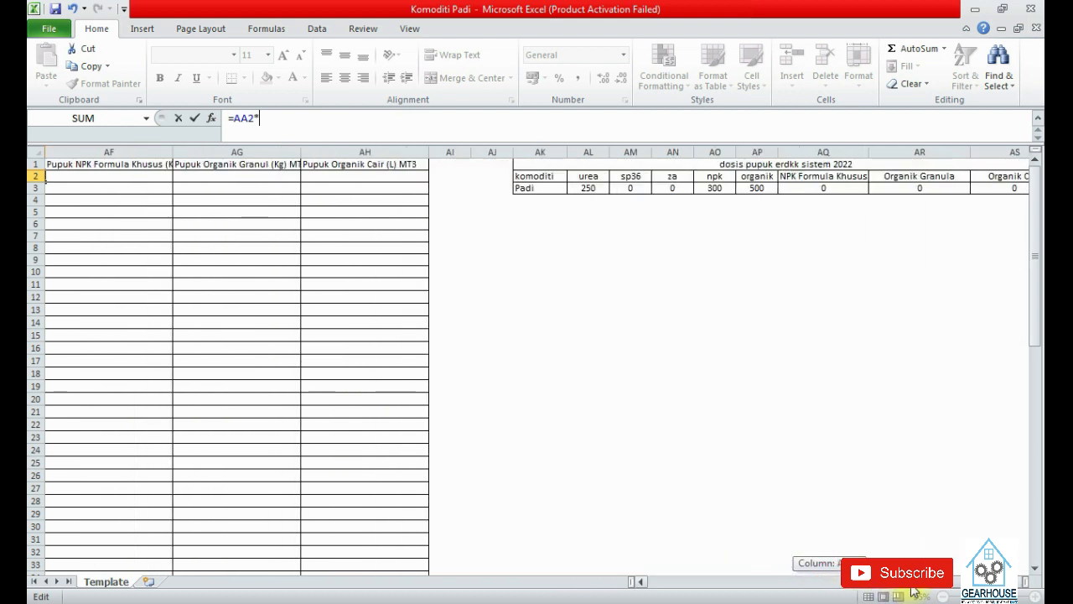
{"action": "left_click", "coordinate": [714, 188]}
Make the npk dose reference absolute as =AA2*$AO$3 and fill the AE2 formula down the Pupuk NPK (Kg) MT3 column
{"action": "left_click", "coordinate": [259, 118]}
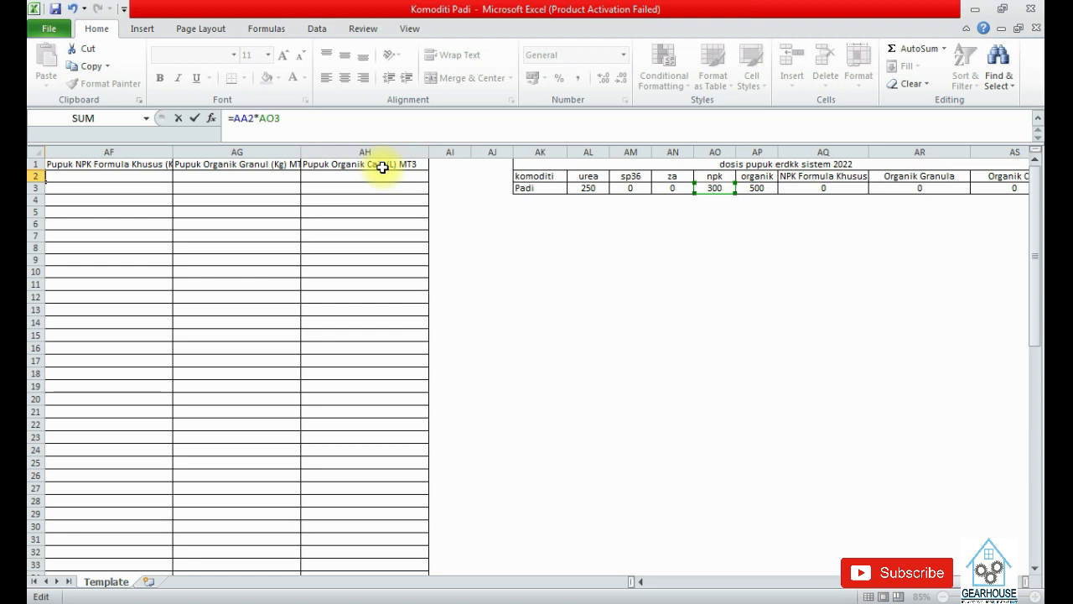
{"action": "type", "text": "$"}
{"action": "key", "text": "Right"}
{"action": "key", "text": "Right"}
{"action": "type", "text": "$"}
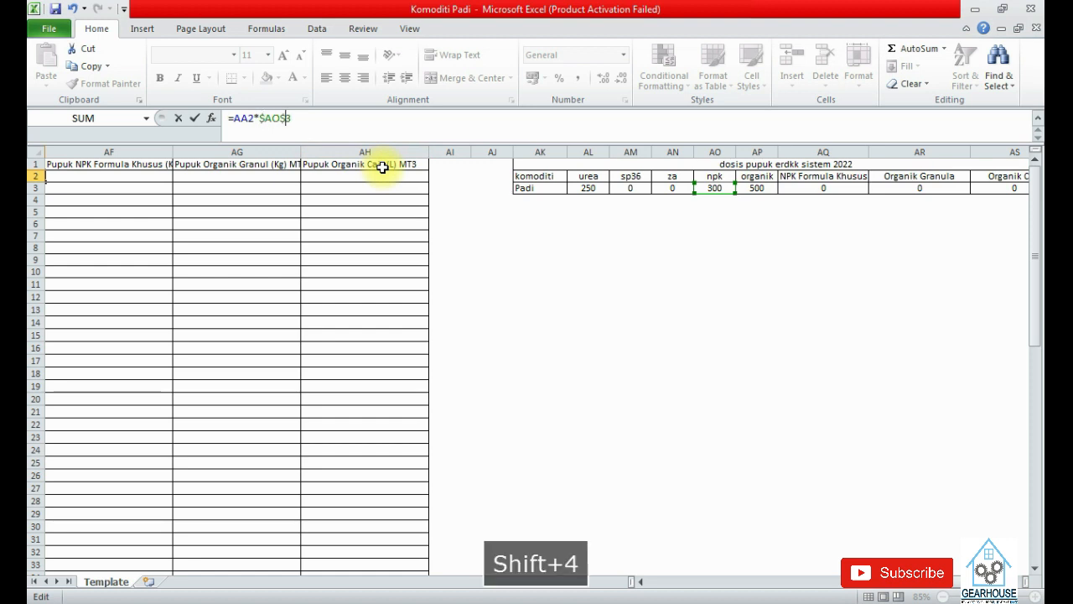
{"action": "key", "text": "Return"}
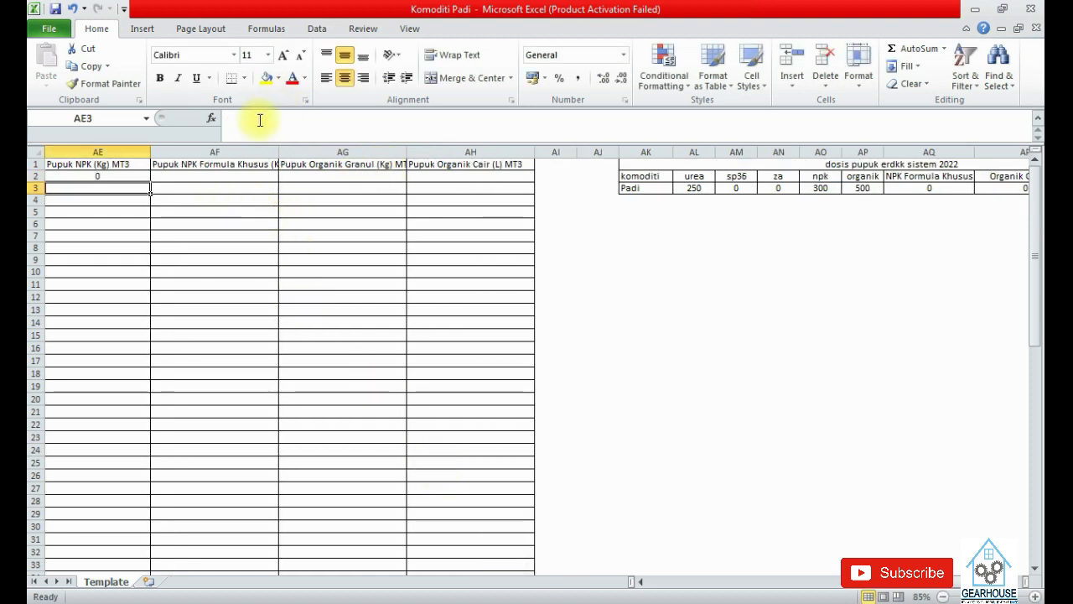
{"action": "left_click", "coordinate": [134, 177]}
{"action": "double_click", "coordinate": [151, 181]}
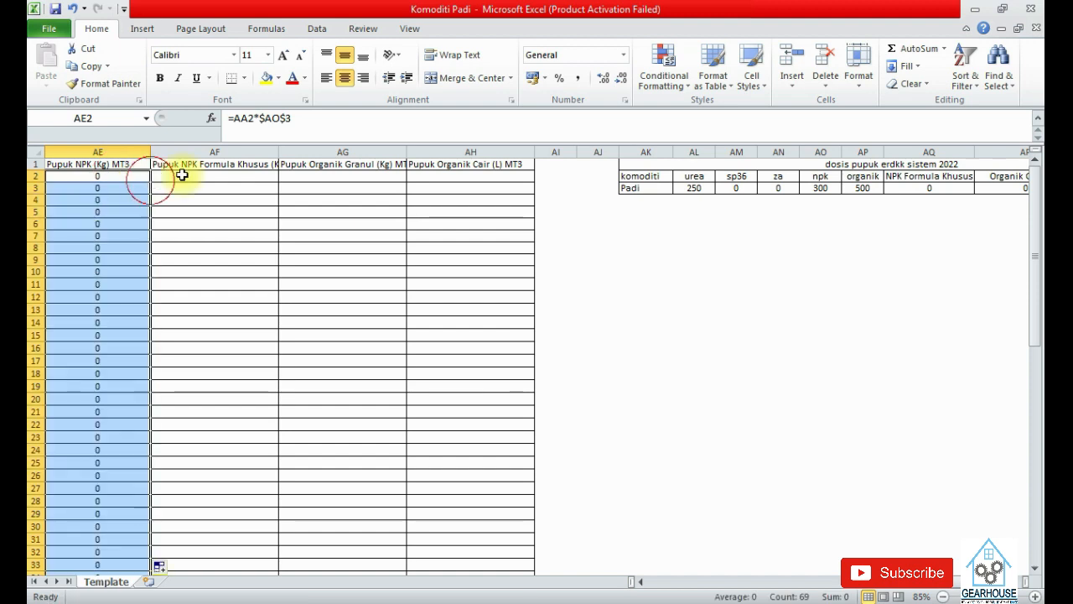
In AF2 under Pupuk NPK Formula Khusus MT3, build a formula multiplying land area AA2 by the Padi NPK Formula Khusus dose AQ3
{"action": "left_click", "coordinate": [195, 173]}
{"action": "type", "text": "="}
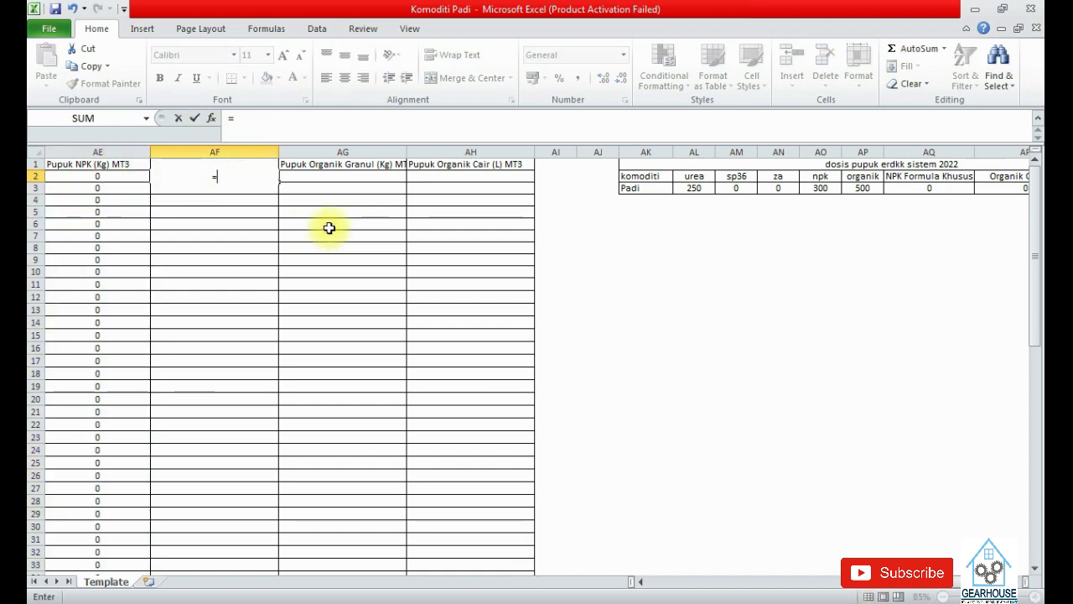
{"action": "left_click", "coordinate": [832, 584]}
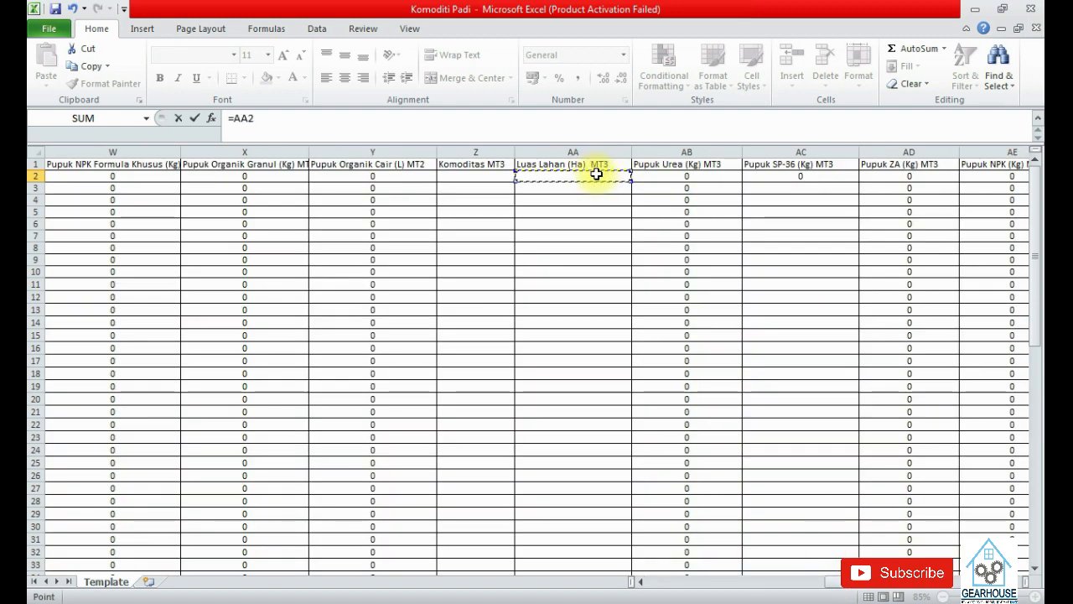
{"action": "type", "text": "*"}
{"action": "left_click_drag", "start_coordinate": [841, 587], "coordinate": [866, 587]}
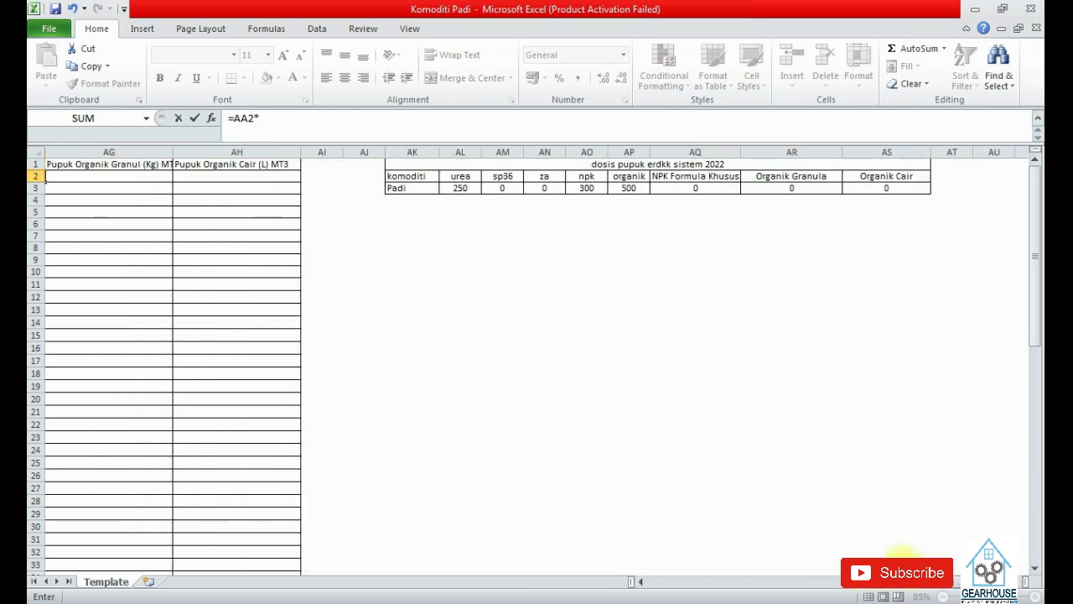
{"action": "left_click", "coordinate": [691, 187]}
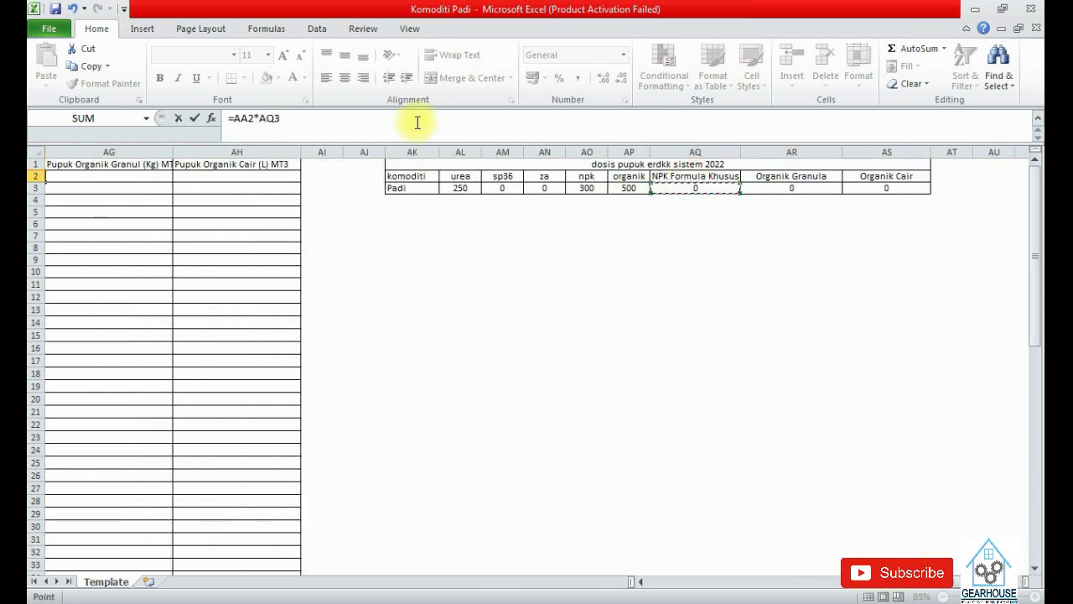
Make the NPK Formula Khusus dose reference absolute as =AA2*$AQ$3 and enter the formula in AF2
{"action": "left_click", "coordinate": [260, 118]}
{"action": "type", "text": "$"}
{"action": "key", "text": "Right"}
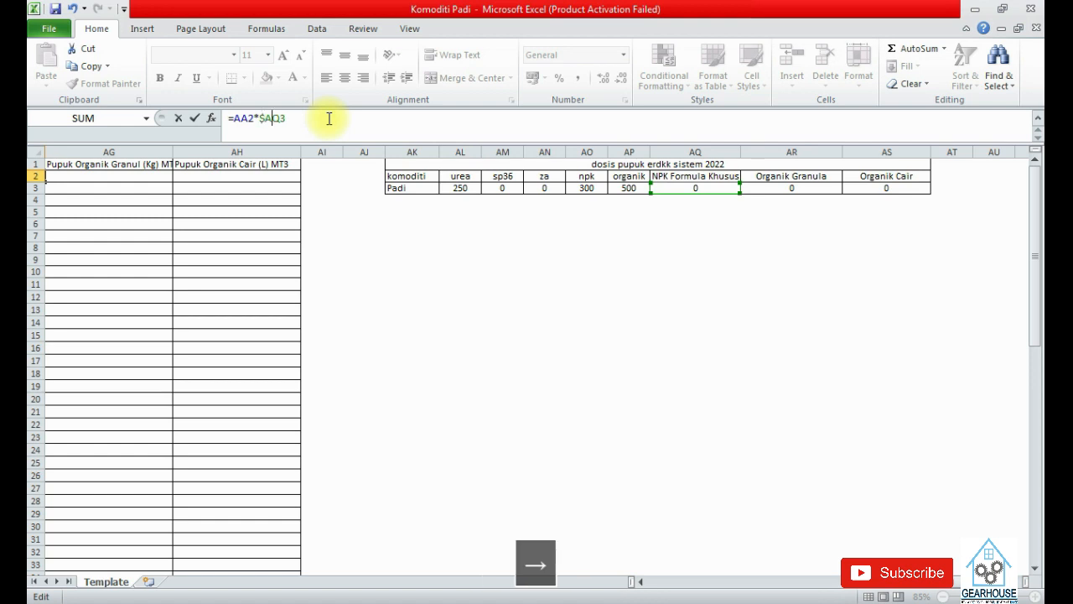
{"action": "type", "text": "$"}
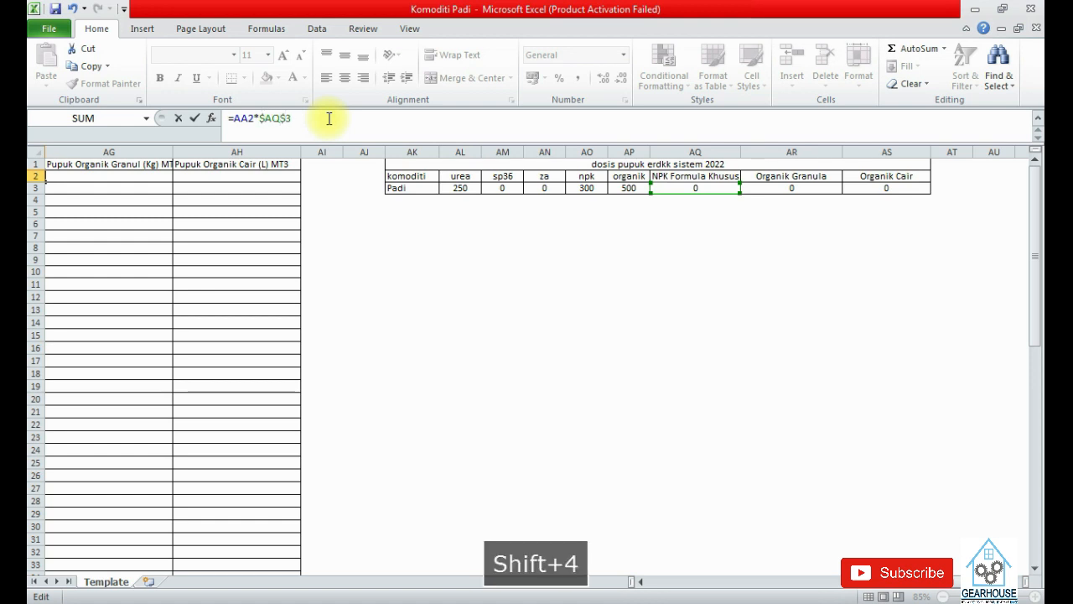
{"action": "key", "text": "Return"}
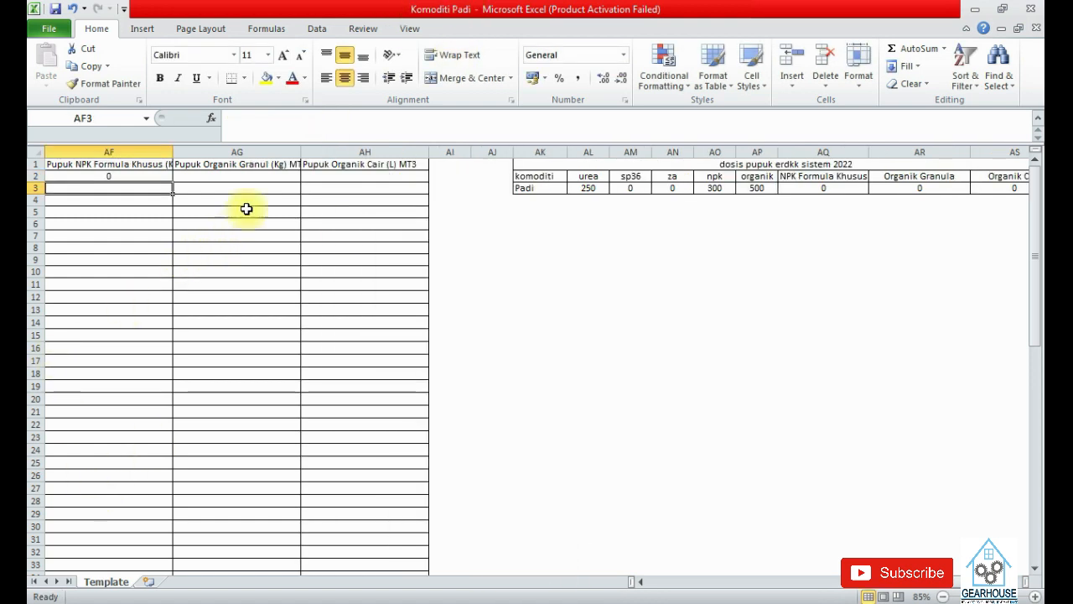
In AG2 under Pupuk Organik Granul (Kg) MT3, build a formula multiplying land area AA2 by the dose in AQ3
{"action": "left_click", "coordinate": [270, 177]}
{"action": "type", "text": "="}
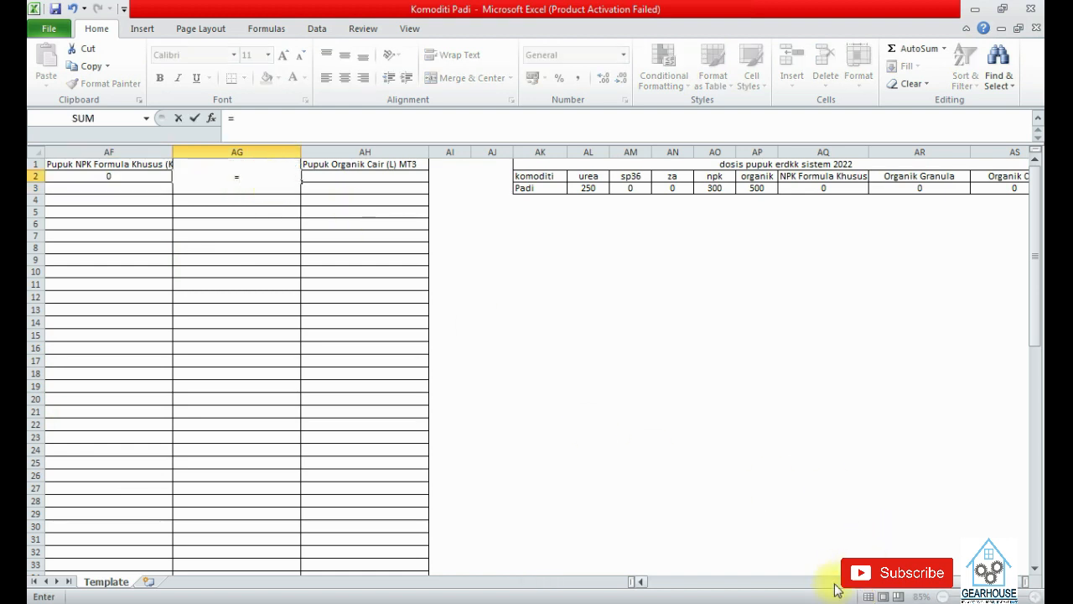
{"action": "scroll", "coordinate": [830, 582], "scroll_direction": "left", "scroll_amount": 4}
{"action": "left_click", "coordinate": [457, 175]}
{"action": "type", "text": "*"}
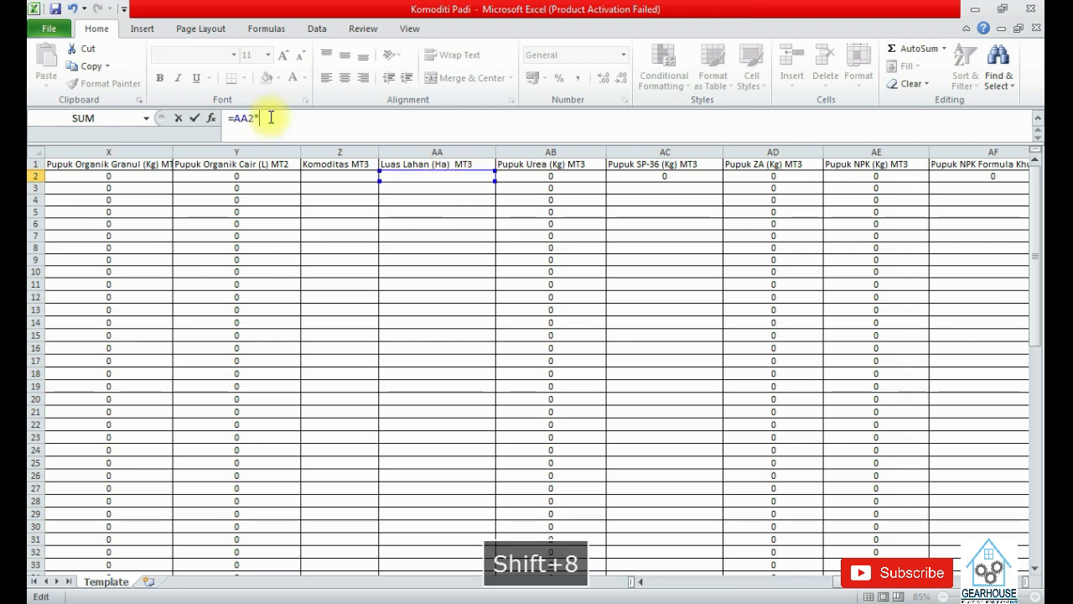
{"action": "scroll", "coordinate": [834, 579], "scroll_direction": "right", "scroll_amount": 3}
{"action": "scroll", "coordinate": [834, 578], "scroll_direction": "right", "scroll_amount": 3}
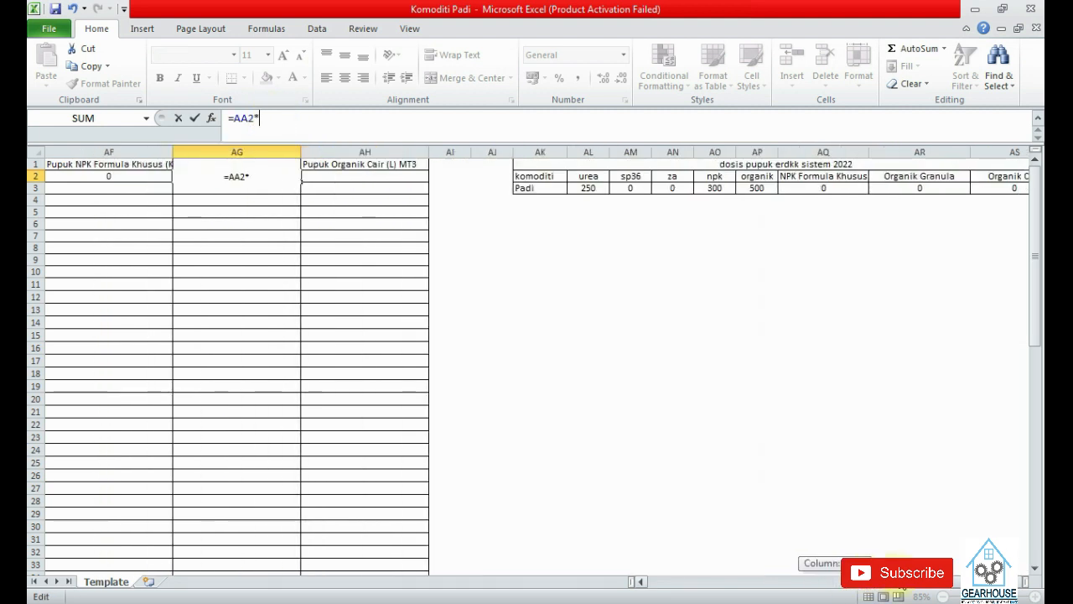
{"action": "left_click", "coordinate": [792, 187]}
Make the AQ3 dose reference absolute as =AA2*$AQ$3 and enter the formula in AG2
{"action": "left_click", "coordinate": [259, 117]}
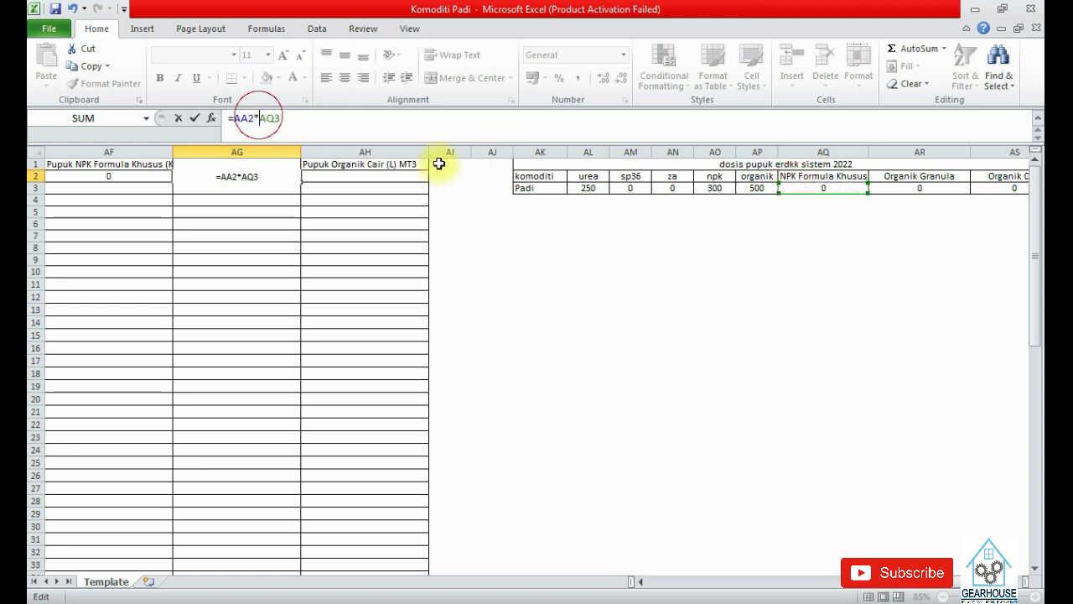
{"action": "type", "text": "$"}
{"action": "key", "text": "Right"}
{"action": "key", "text": "Right"}
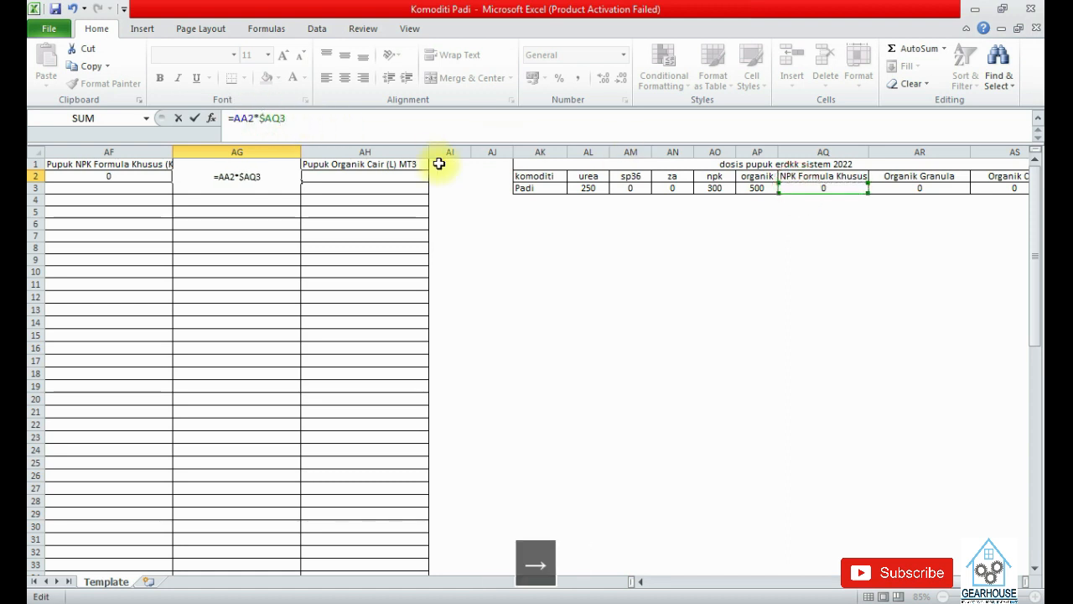
{"action": "type", "text": "$"}
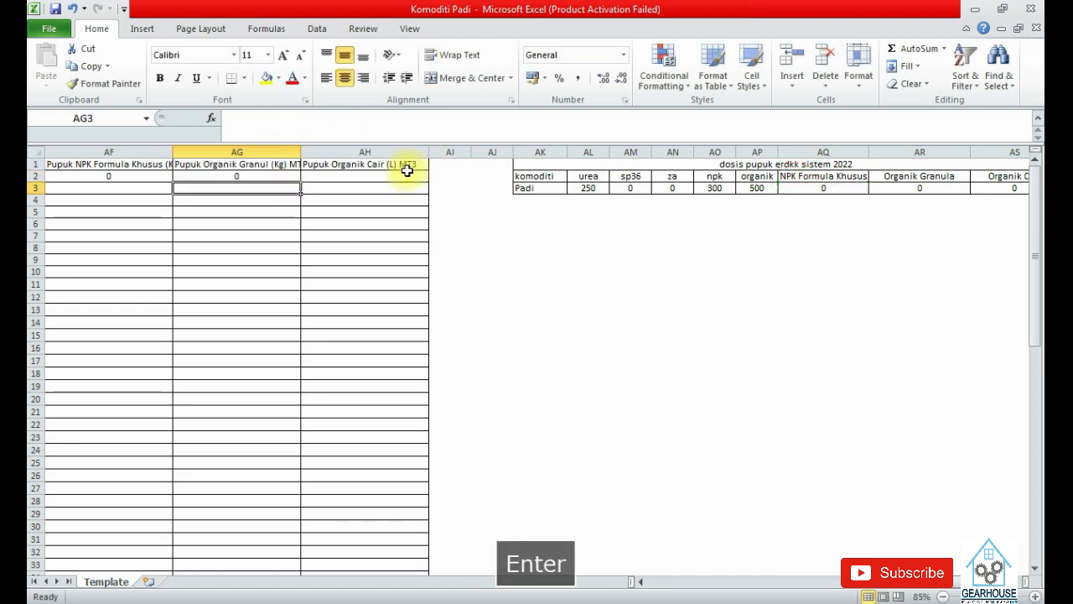
In AH2 under Pupuk Organik Cair (L) MT3, build a formula multiplying land area AA2 by the Padi Organik Cair dose AS3
{"action": "left_click", "coordinate": [404, 177]}
{"action": "type", "text": "="}
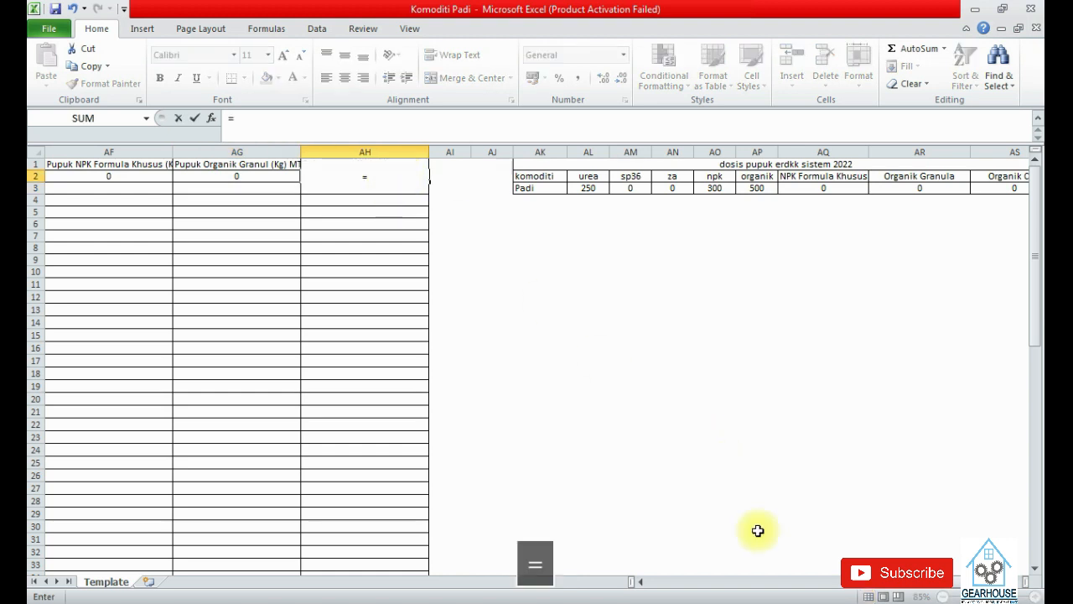
{"action": "scroll", "coordinate": [834, 589], "scroll_direction": "left", "scroll_amount": 4}
{"action": "left_click", "coordinate": [463, 175]}
{"action": "type", "text": "*"}
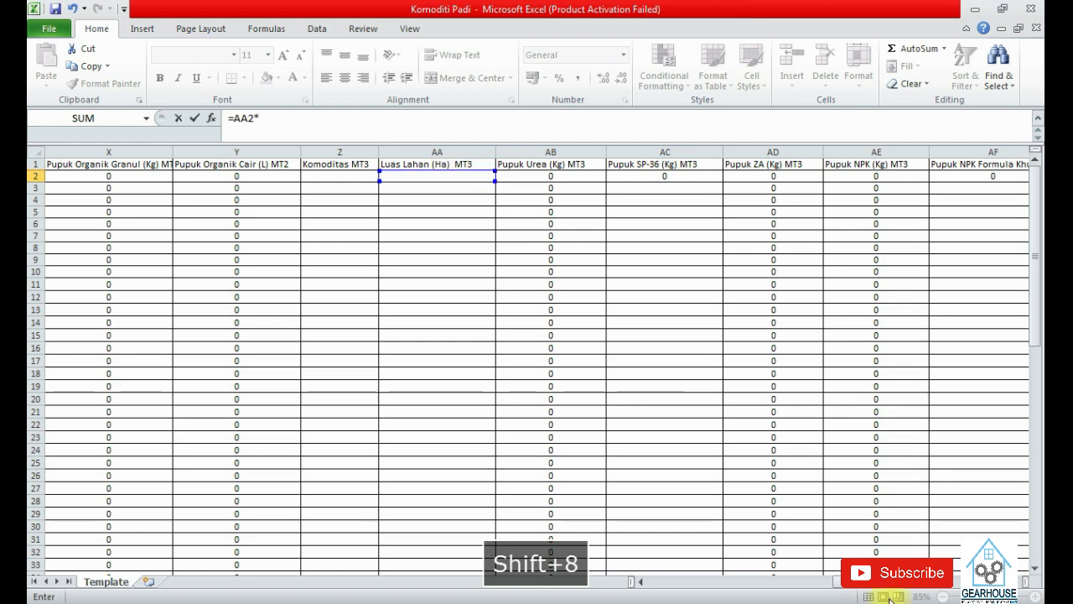
{"action": "scroll", "coordinate": [834, 589], "scroll_direction": "right", "scroll_amount": 5}
{"action": "scroll", "coordinate": [834, 590], "scroll_direction": "right", "scroll_amount": 4}
{"action": "left_click", "coordinate": [888, 188]}
Make the Organik Cair dose reference absolute as =AA2*$AS$3 and enter the formula in AH2
{"action": "left_click", "coordinate": [259, 118]}
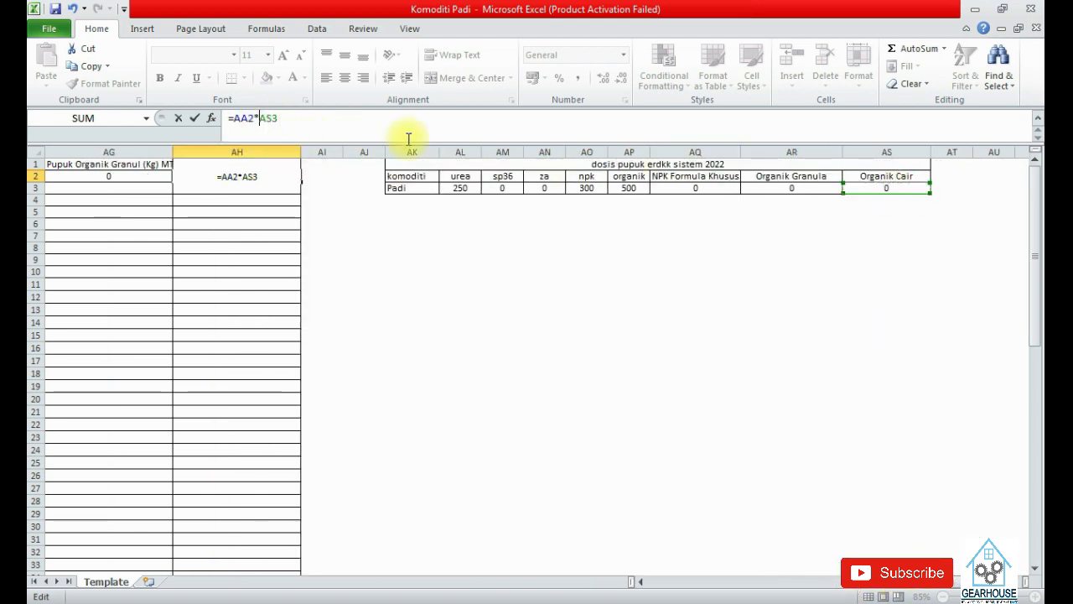
{"action": "type", "text": "$"}
{"action": "key", "text": "Right"}
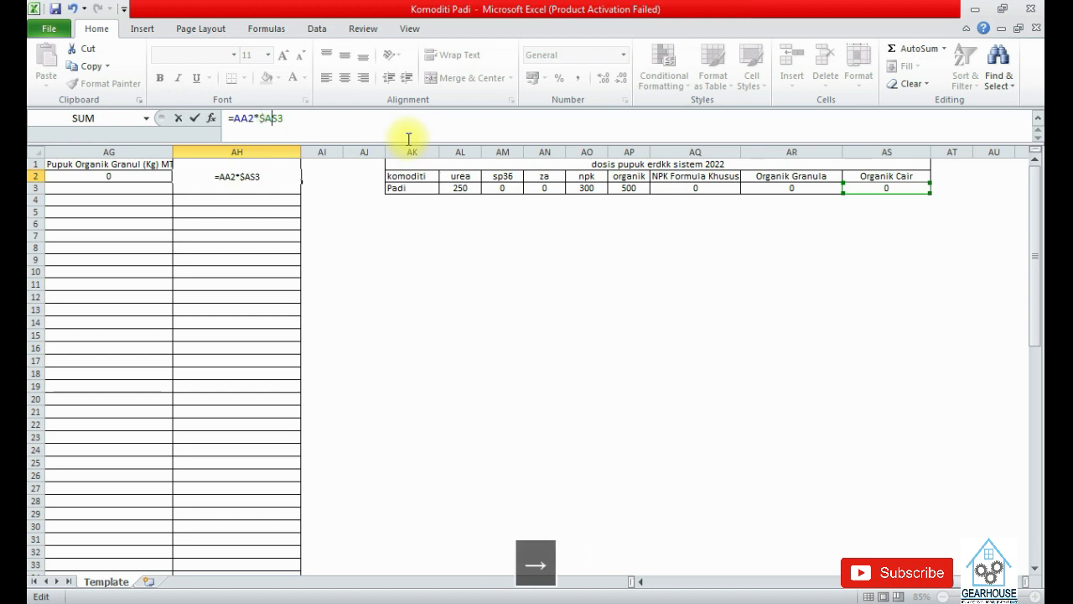
{"action": "type", "text": "$"}
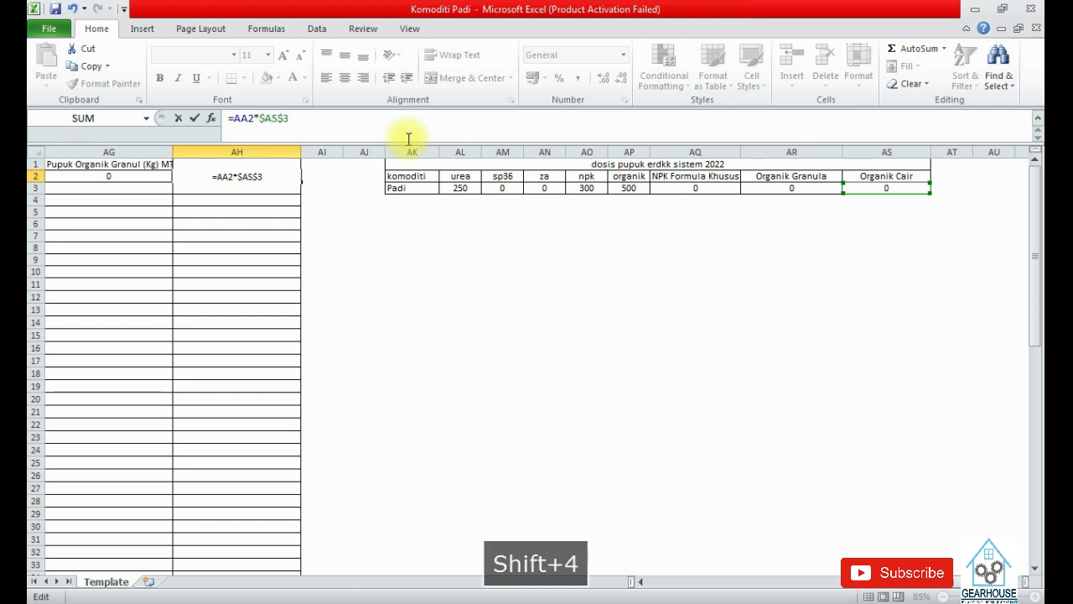
{"action": "key", "text": "Return"}
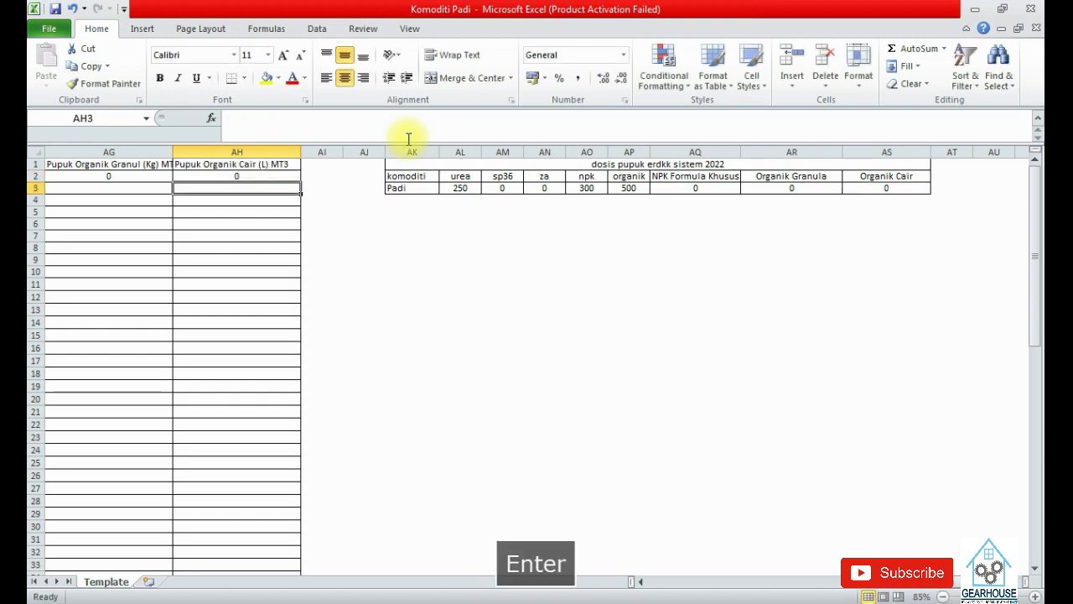
Fill the AG2 and AH2 formulas down the Pupuk Organik Granul (Kg) MT3 and Pupuk Organik Cair (L) MT3 columns
{"action": "left_click", "coordinate": [126, 177]}
{"action": "double_click", "coordinate": [171, 183]}
{"action": "left_click", "coordinate": [243, 177]}
{"action": "double_click", "coordinate": [301, 180]}
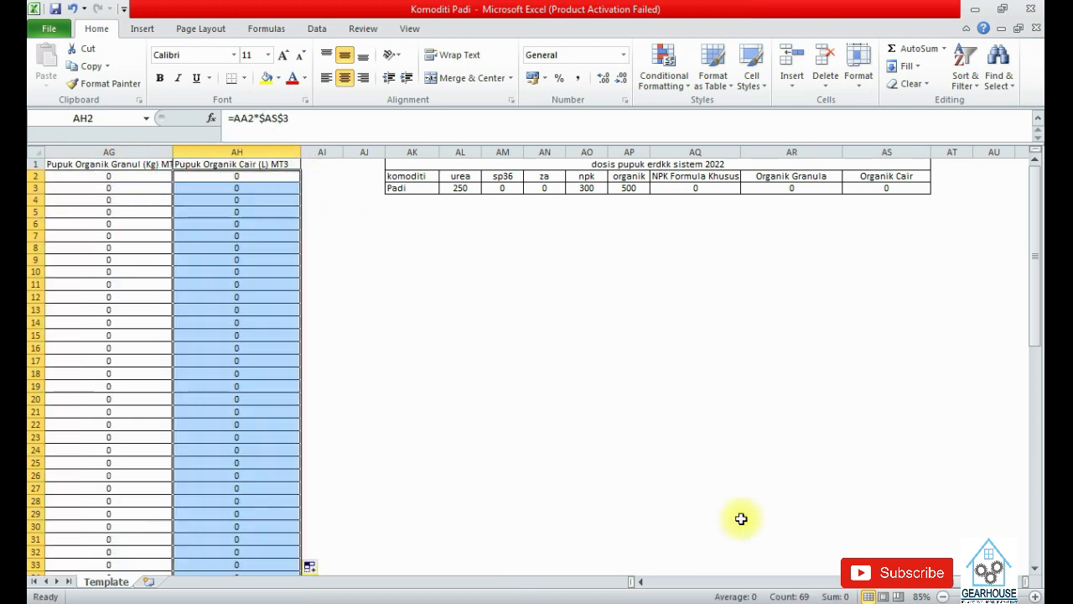
Fill the AC2 and AF2 formulas down the Pupuk SP-36 (Kg) MT3 and Pupuk NPK Formula Khusus MT3 columns
{"action": "scroll", "coordinate": [826, 579], "scroll_direction": "left", "scroll_amount": 3}
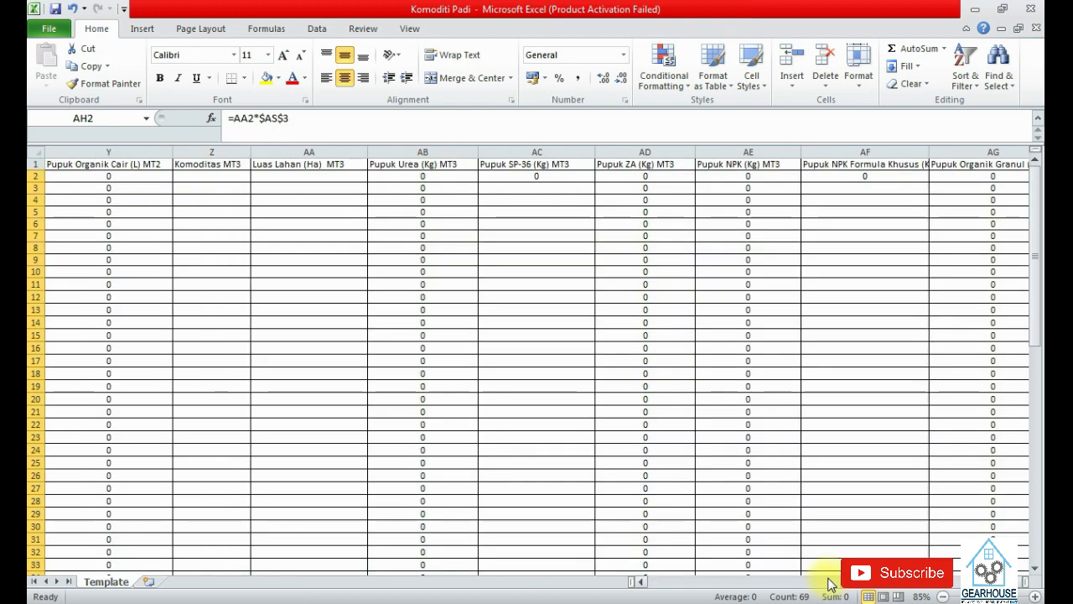
{"action": "left_click", "coordinate": [564, 178]}
{"action": "double_click", "coordinate": [595, 184]}
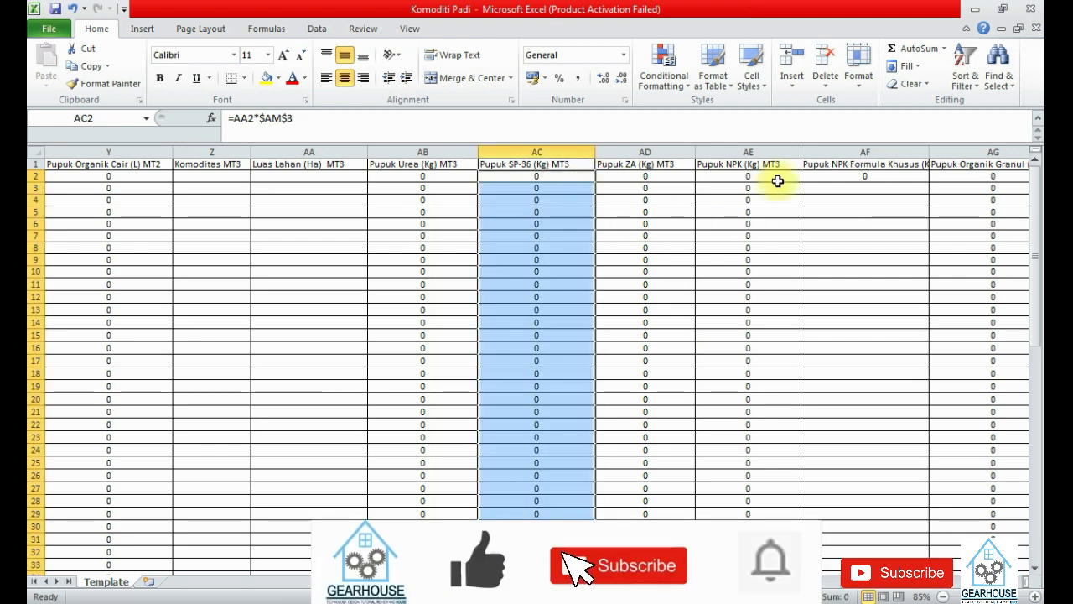
{"action": "left_click", "coordinate": [812, 179]}
{"action": "double_click", "coordinate": [931, 178]}
Save the Komoditi Padi workbook with the filled MT3 fertilizer columns
{"action": "left_click", "coordinate": [730, 335]}
{"action": "key", "text": "ctrl+s"}
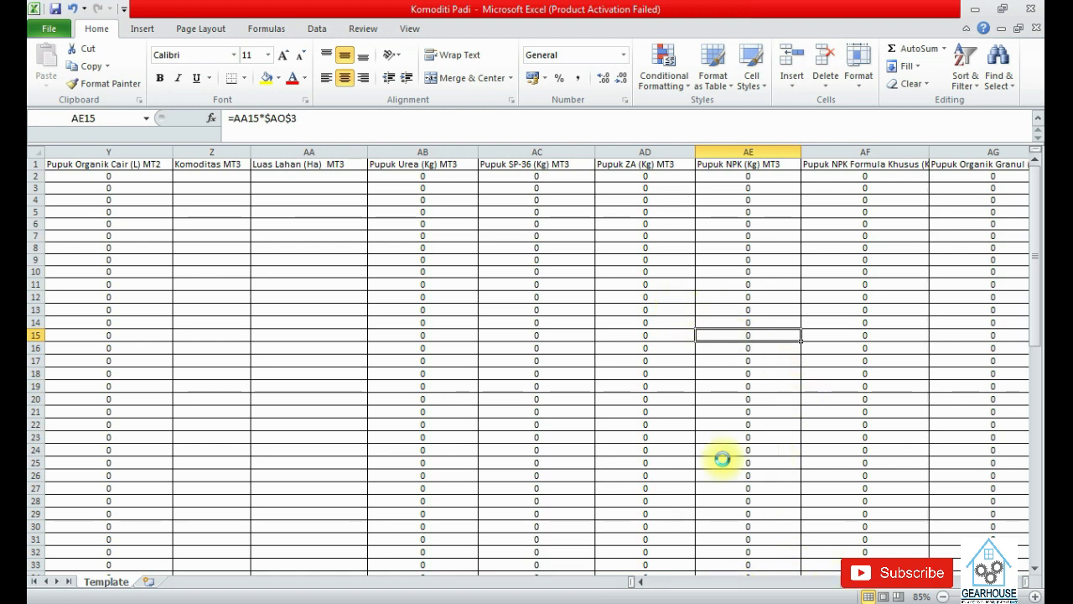
Save the workbook as Komoditi Padi in Excel Workbook format in the contoh channel folder, replacing the existing file
{"action": "left_click_drag", "start_coordinate": [842, 587], "coordinate": [620, 563]}
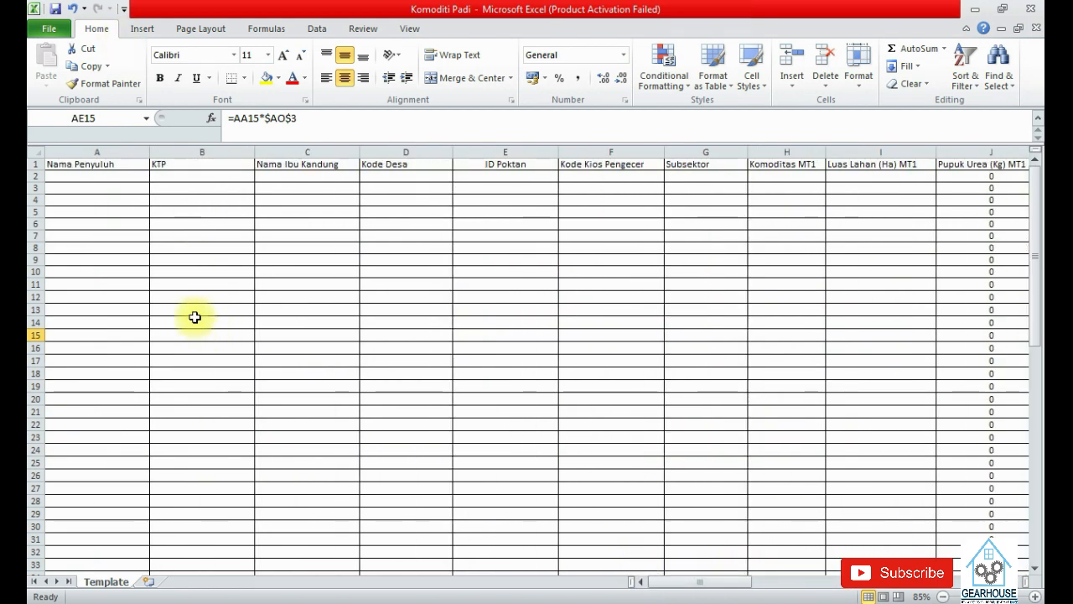
{"action": "left_click", "coordinate": [45, 30]}
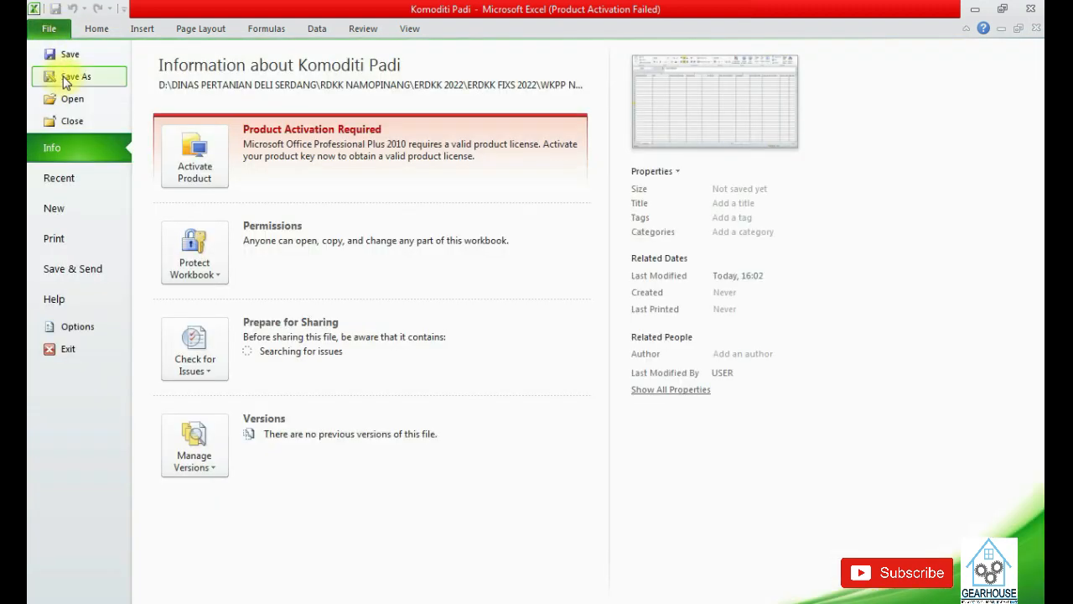
{"action": "key", "text": "Escape"}
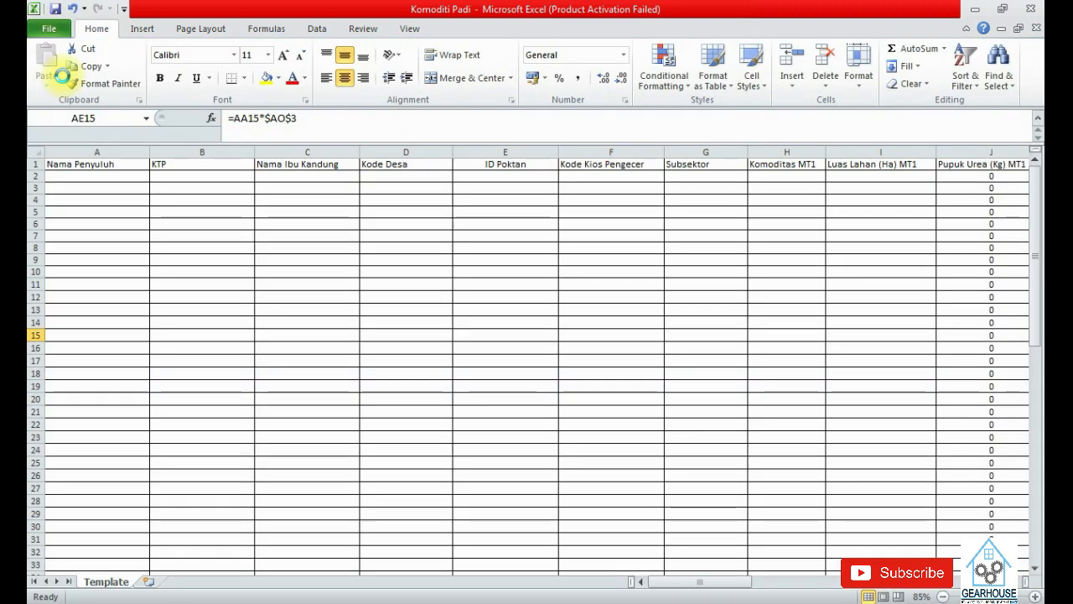
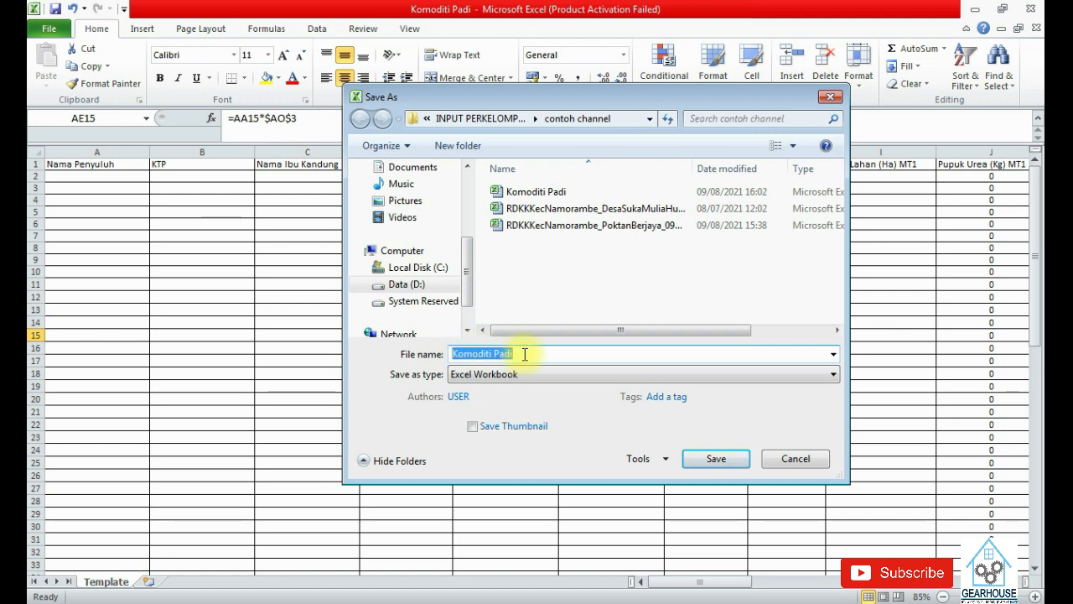
{"action": "left_click", "coordinate": [737, 461]}
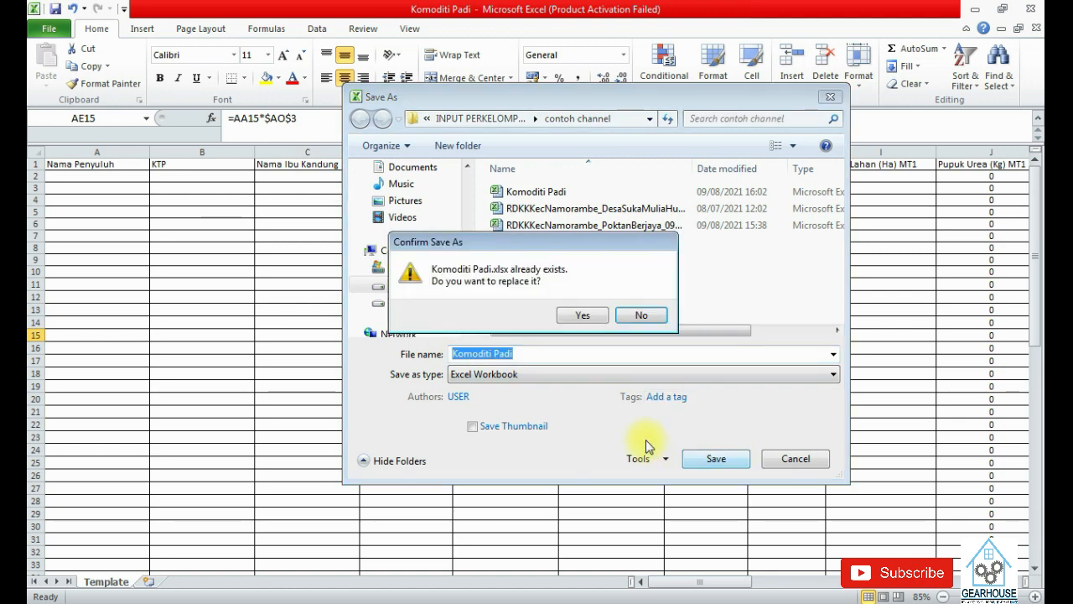
{"action": "left_click", "coordinate": [578, 318]}
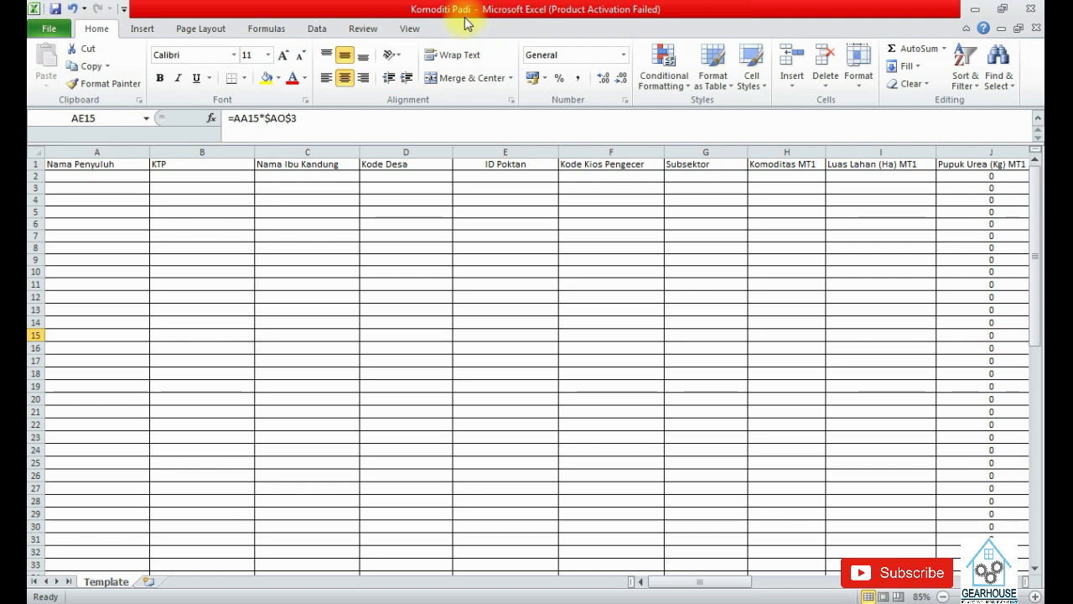
Close Excel, dismissing the activation wizard, and switch to the contoh channel folder in Windows Explorer
{"action": "left_click", "coordinate": [1032, 9]}
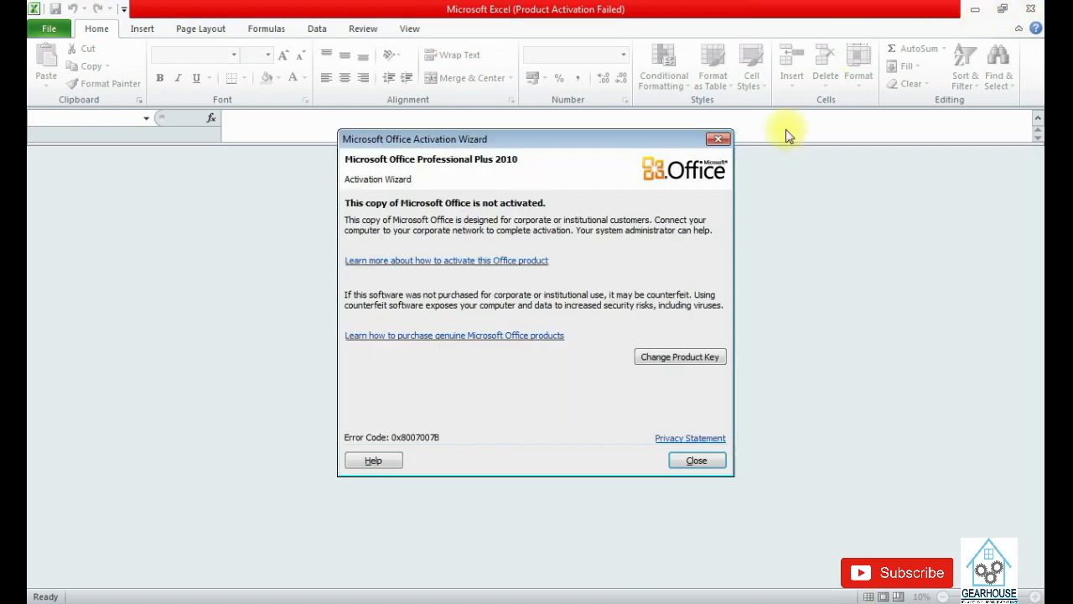
{"action": "left_click", "coordinate": [695, 460]}
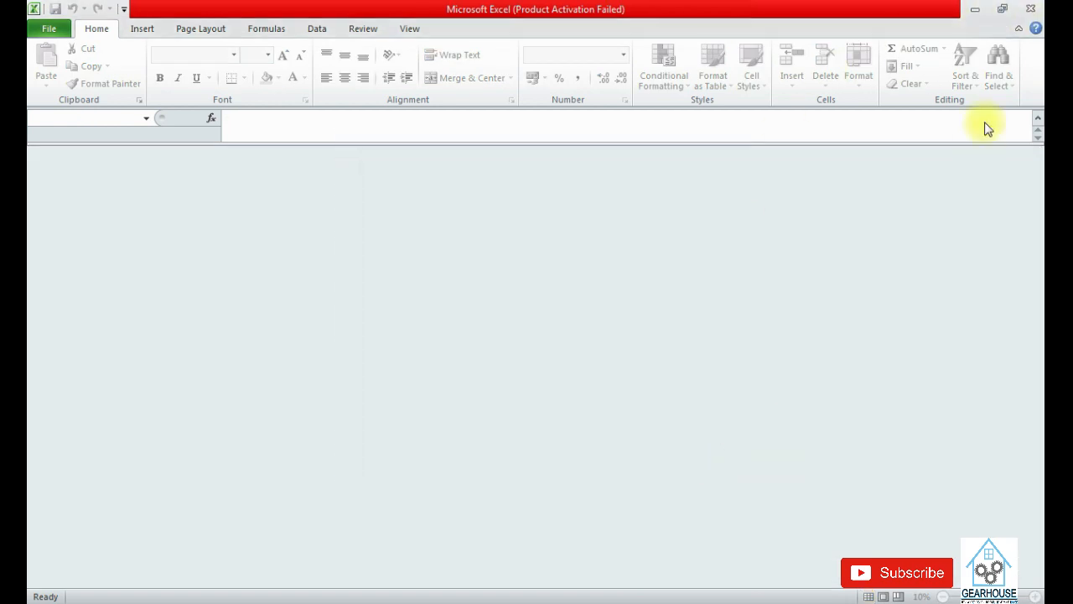
{"action": "left_click", "coordinate": [1032, 9]}
{"action": "mouse_move", "coordinate": [223, 595]}
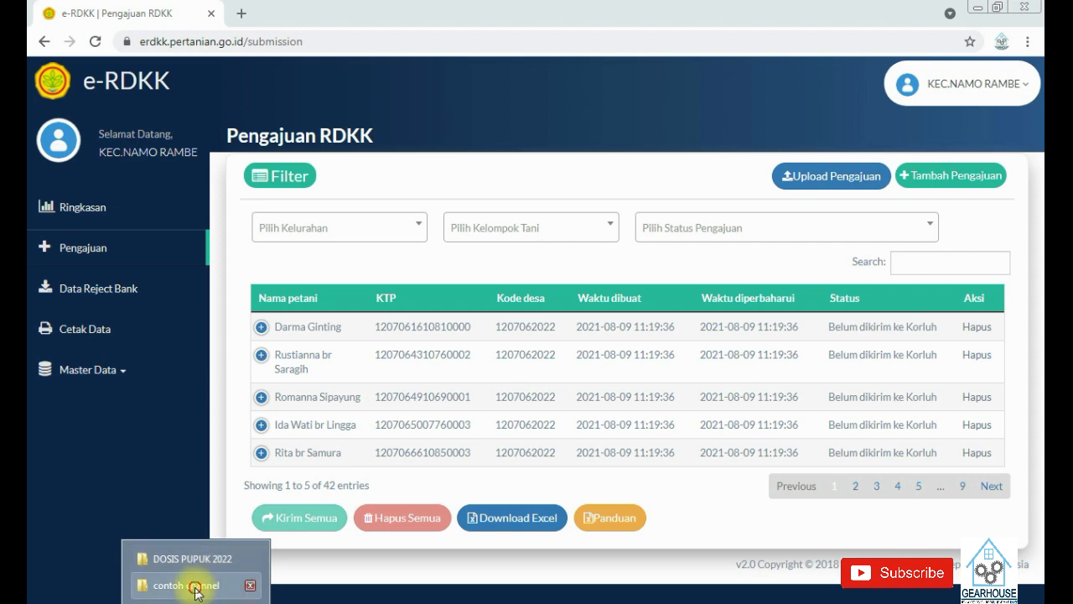
{"action": "left_click", "coordinate": [220, 562]}
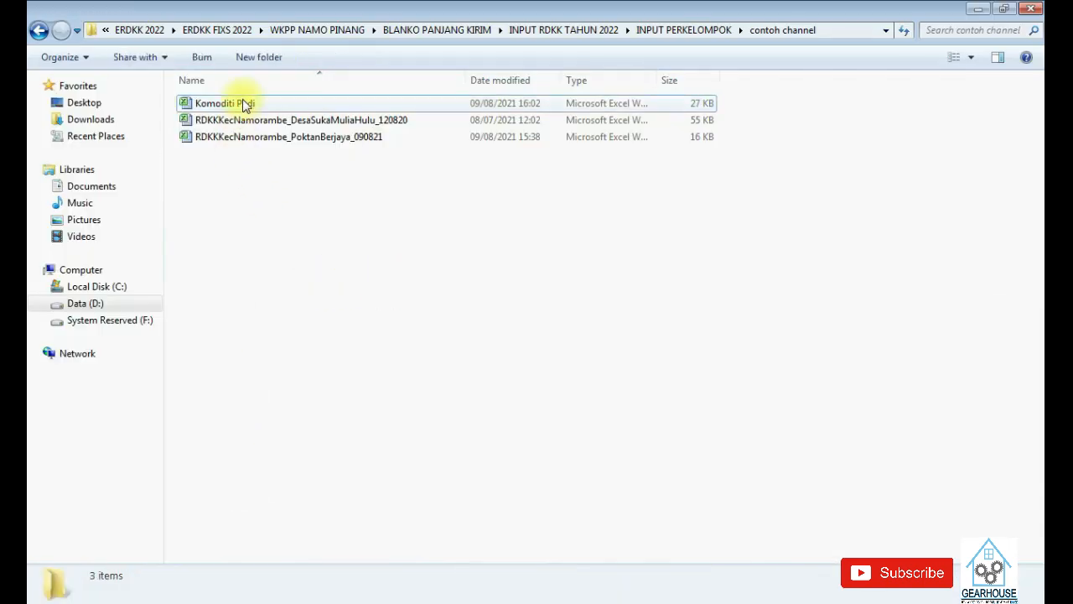
Duplicate the Komoditi Padi workbook within the contoh channel folder
{"action": "left_click", "coordinate": [243, 103]}
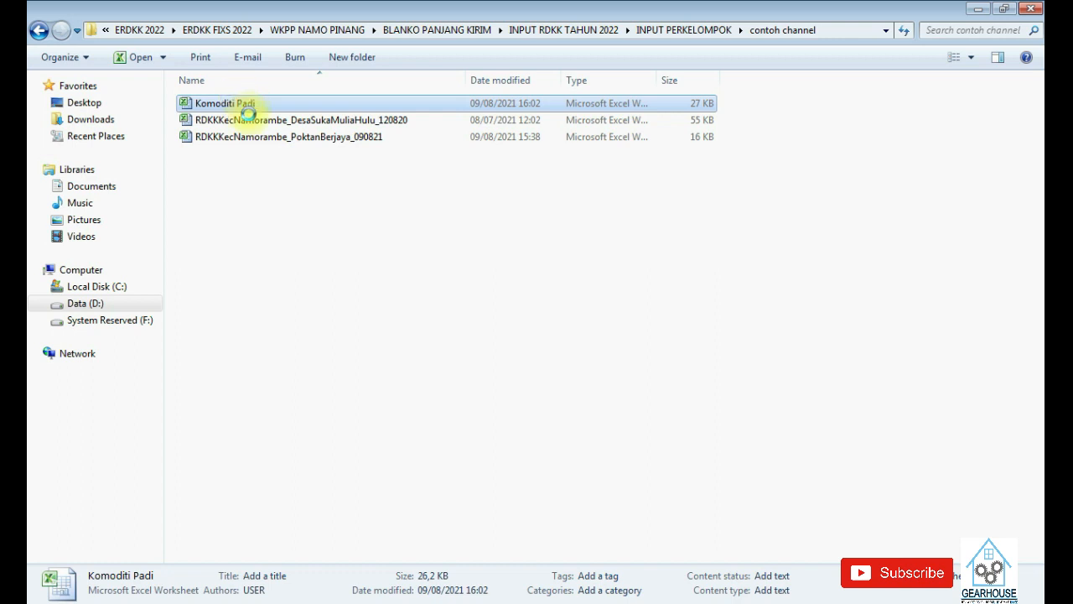
{"action": "right_click", "coordinate": [245, 102]}
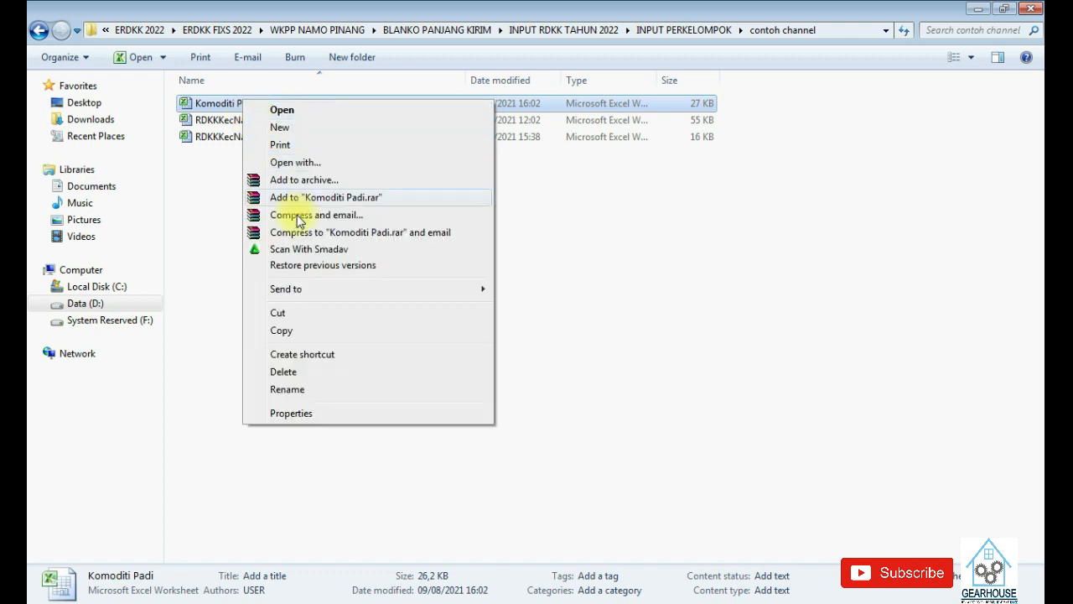
{"action": "left_click", "coordinate": [311, 328]}
{"action": "left_click", "coordinate": [286, 256]}
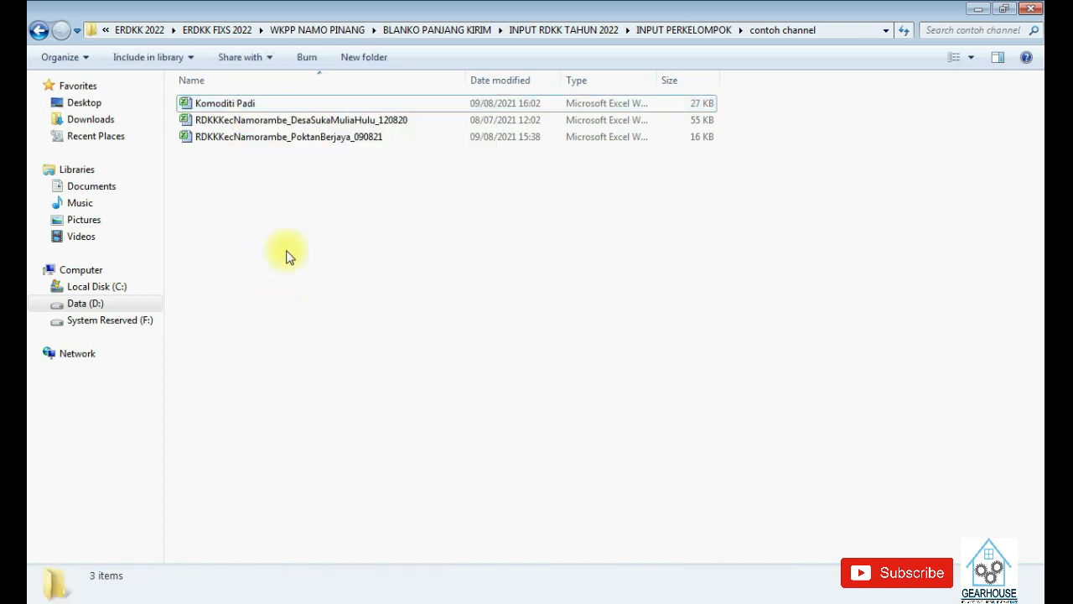
{"action": "right_click", "coordinate": [348, 284]}
{"action": "left_click", "coordinate": [359, 360]}
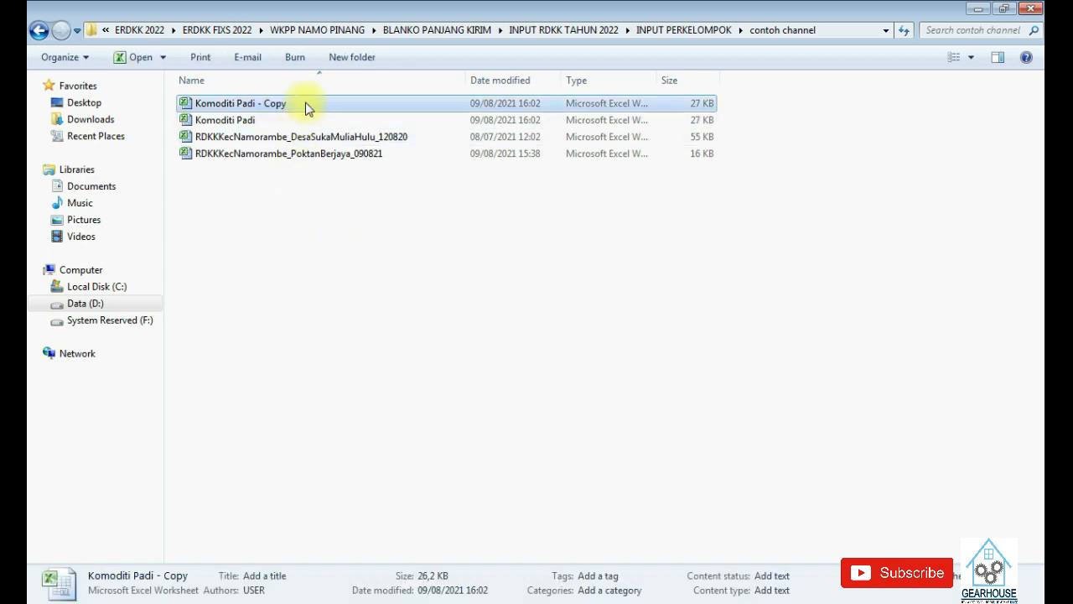
Rename the duplicated workbook as Komoditi jagung
{"action": "right_click", "coordinate": [306, 108]}
{"action": "left_click", "coordinate": [369, 391]}
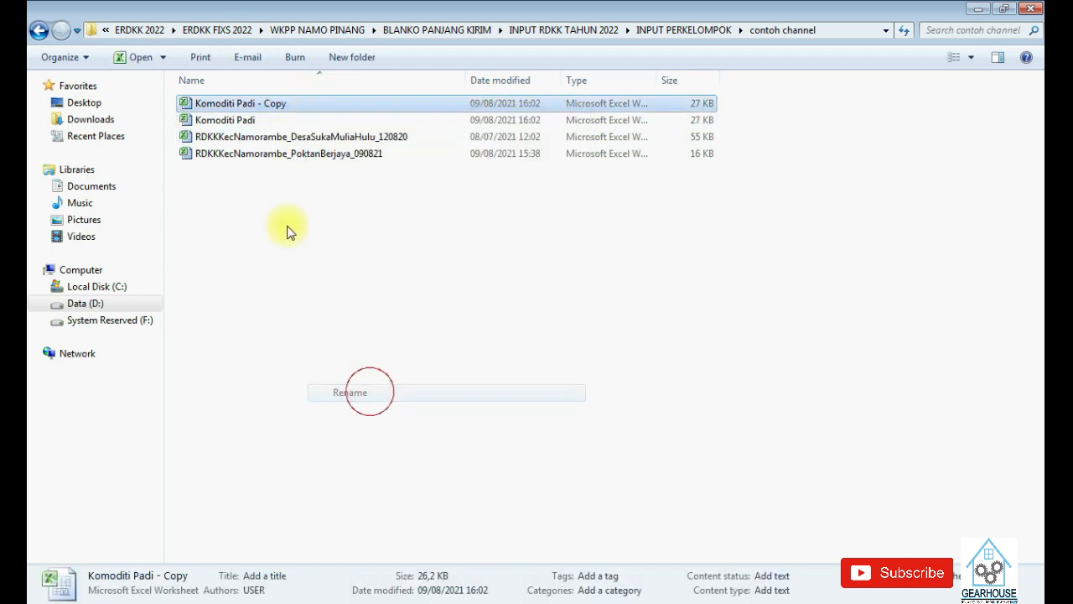
{"action": "left_click_drag", "start_coordinate": [237, 103], "coordinate": [323, 105]}
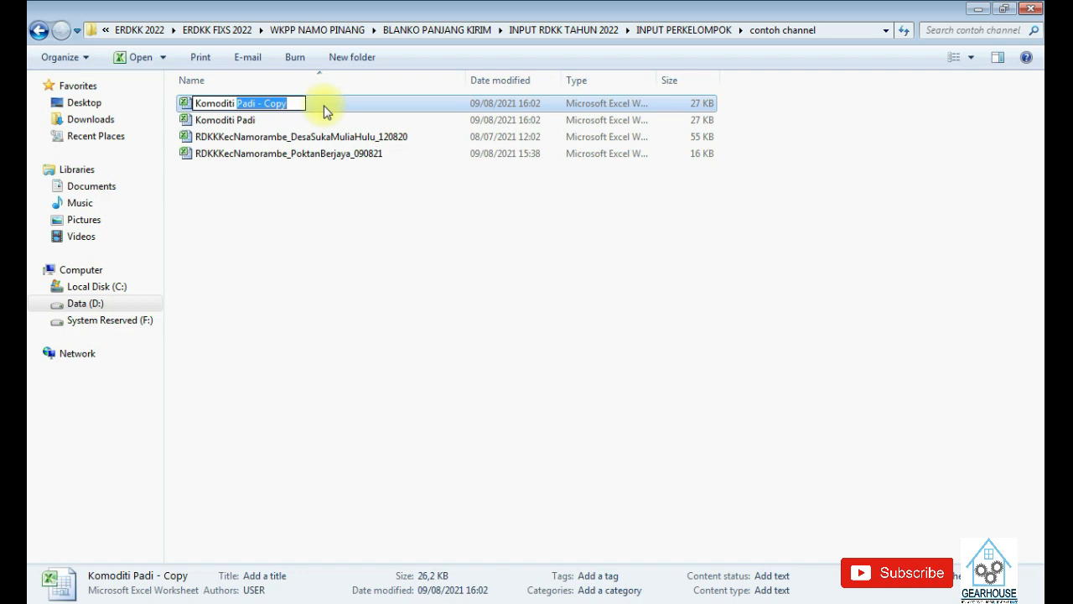
{"action": "type", "text": "jagung"}
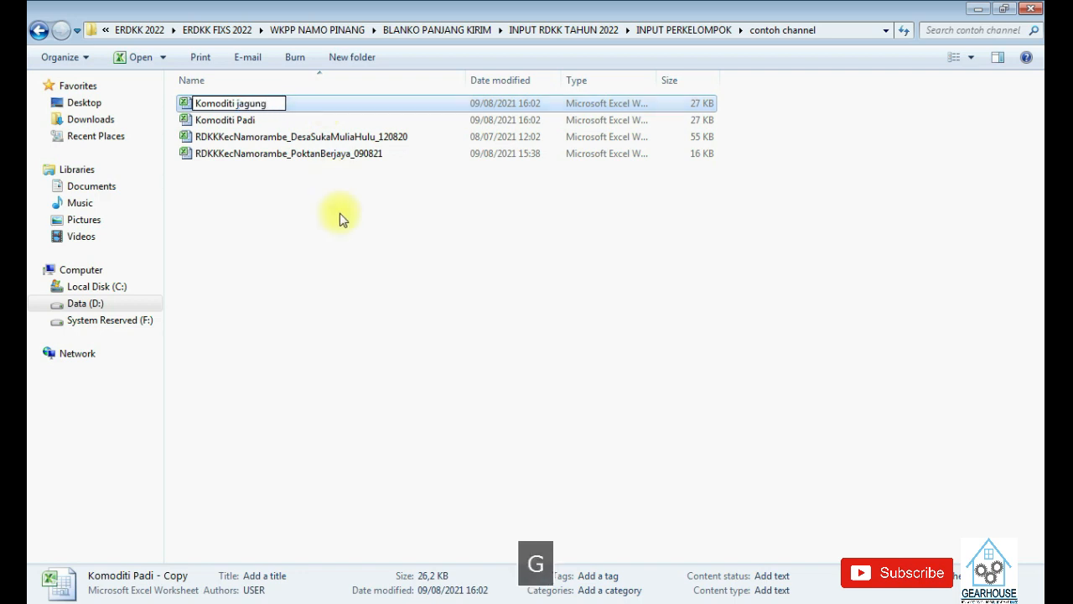
{"action": "key", "text": "Return"}
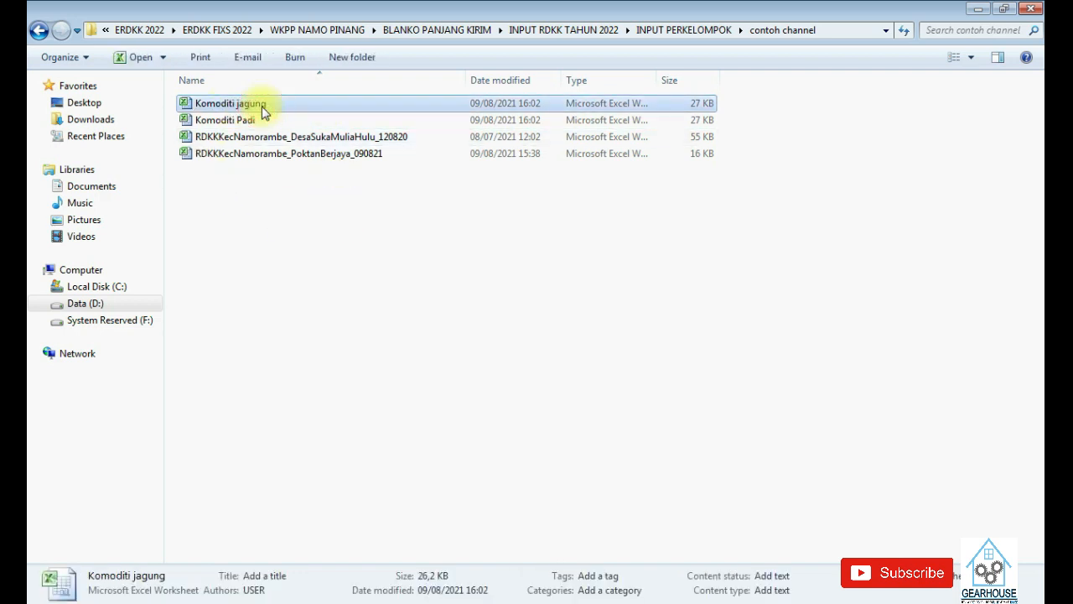
Open the Komoditi jagung workbook in Excel, enable editing and dismiss the activation wizard
{"action": "key", "text": "Return"}
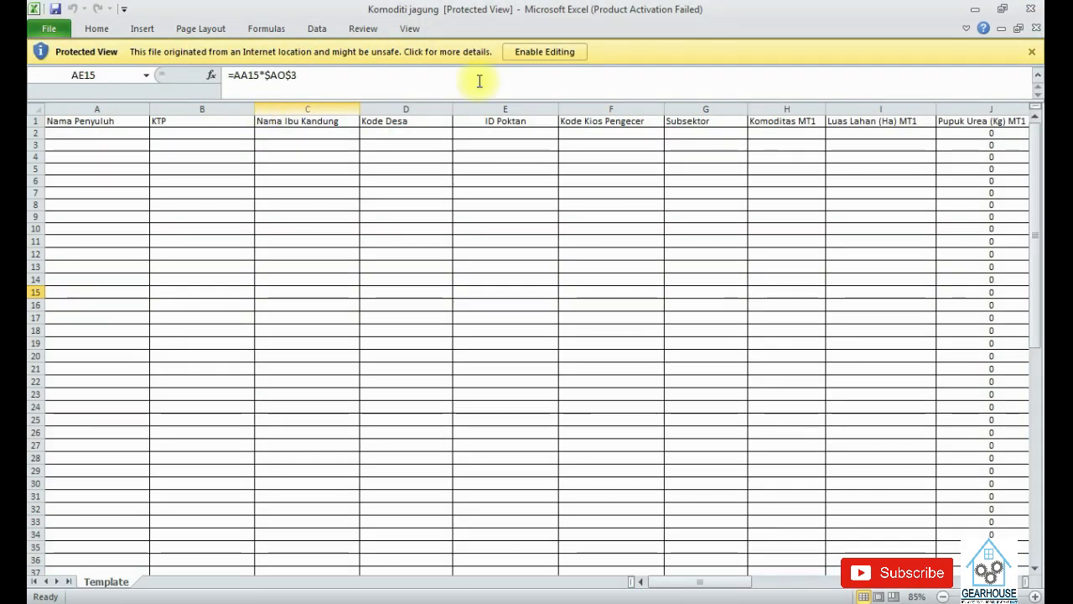
{"action": "left_click", "coordinate": [554, 56]}
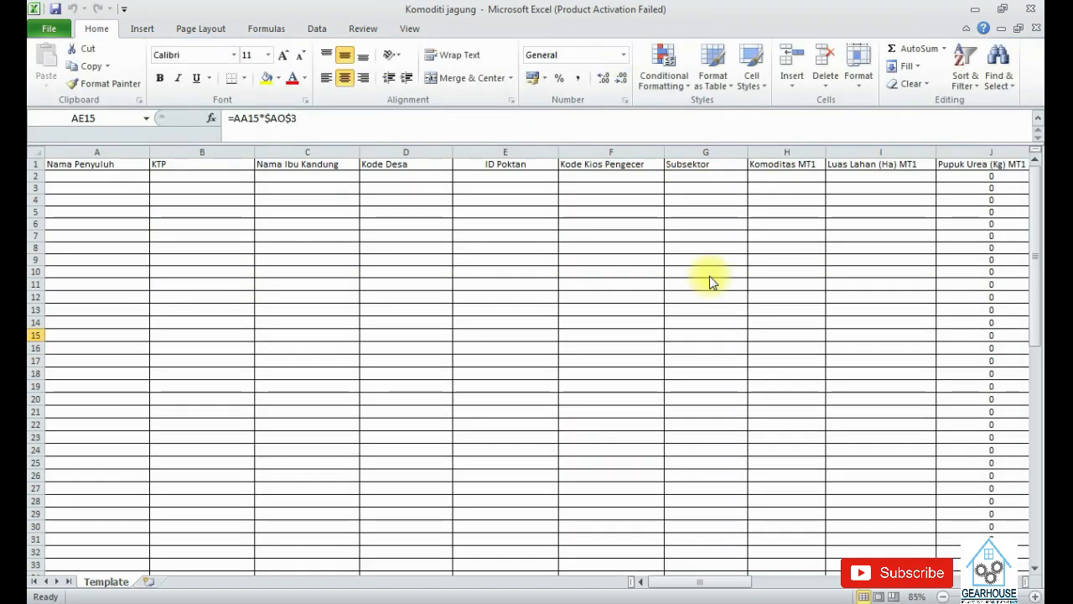
{"action": "left_click", "coordinate": [696, 461]}
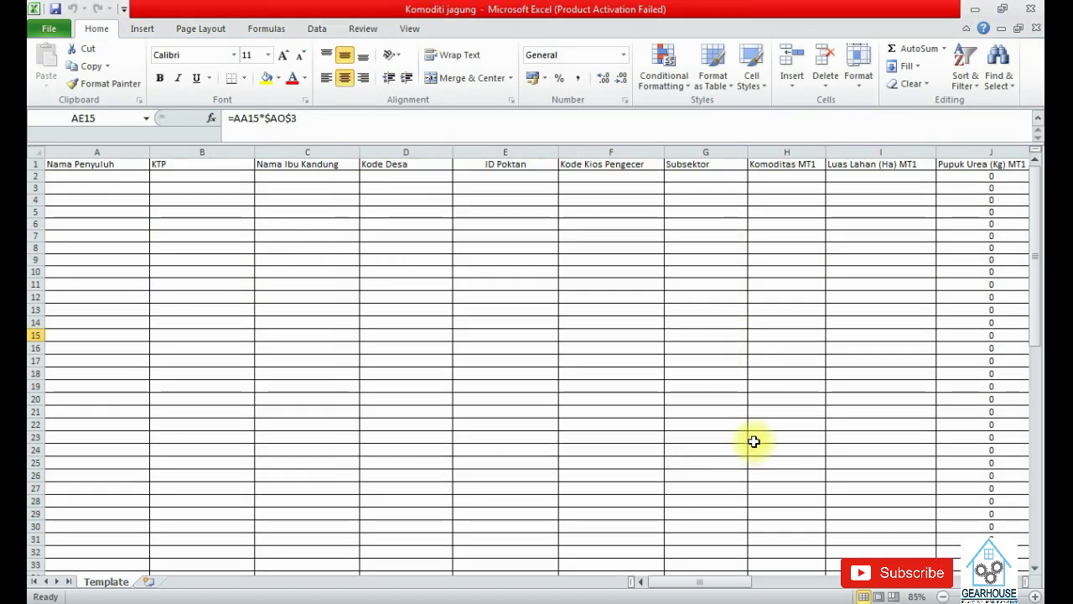
Change the commodity name in AK3 of the dosis pupuk erdkk sistem 2022 table to jagung
{"action": "left_click_drag", "start_coordinate": [749, 586], "coordinate": [930, 585]}
{"action": "left_click", "coordinate": [541, 191]}
{"action": "type", "text": "jag"}
{"action": "type", "text": "u"}
{"action": "key", "text": "BackSpace"}
{"action": "type", "text": "gu"}
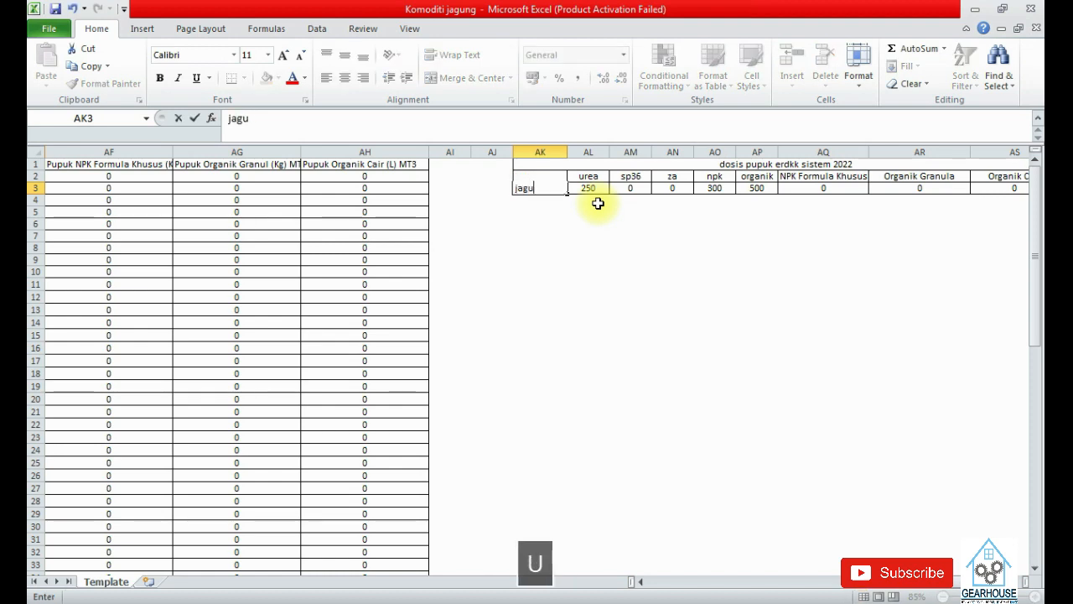
{"action": "key", "text": "Right"}
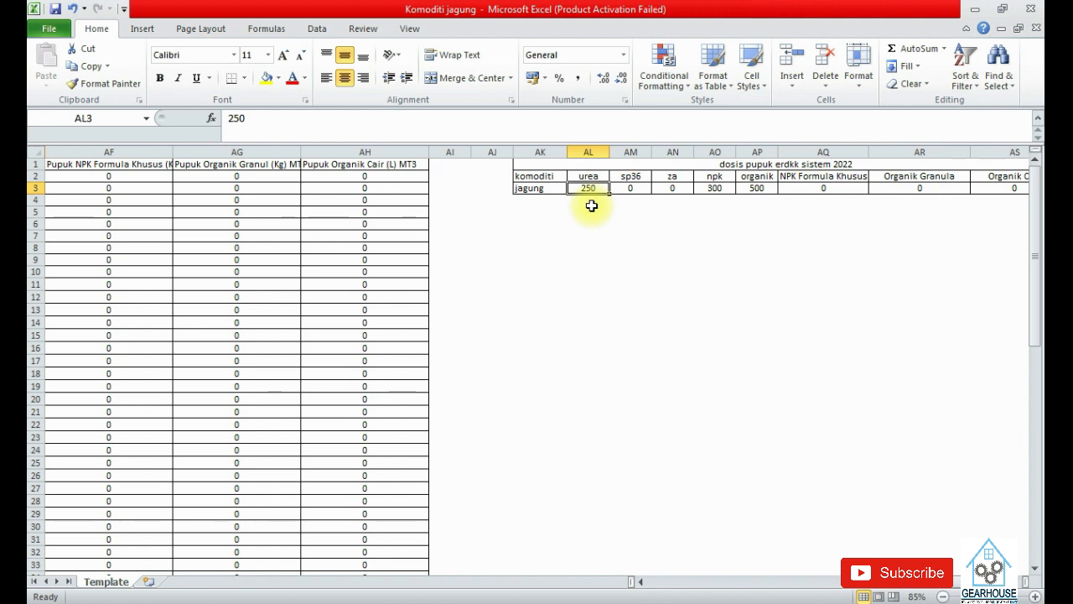
Set the jagung doses in row 3 to 250 for urea and 350 for npk
{"action": "type", "text": "250"}
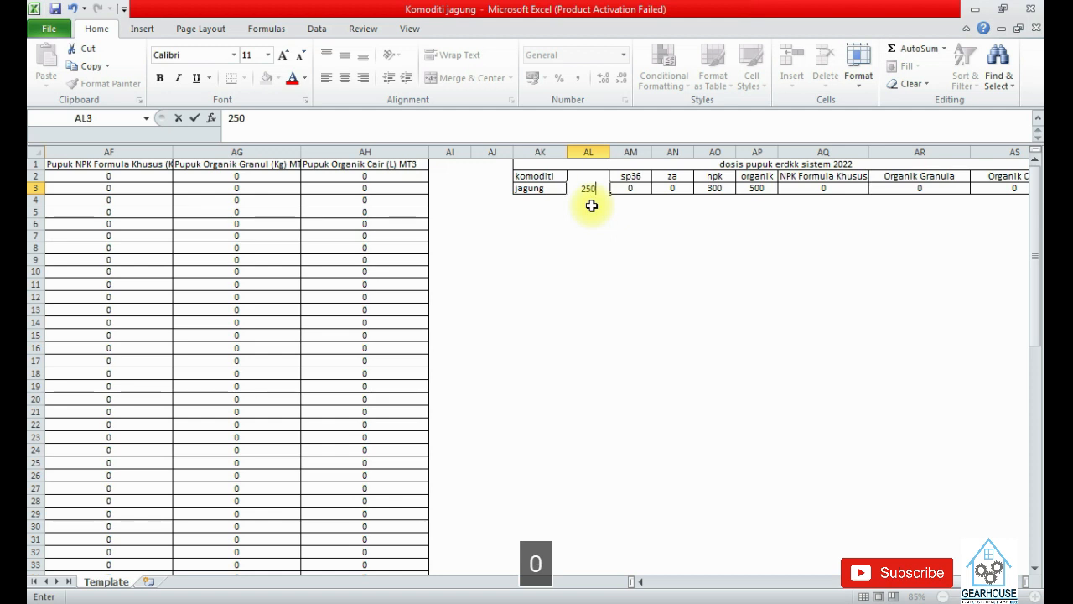
{"action": "key", "text": "Right"}
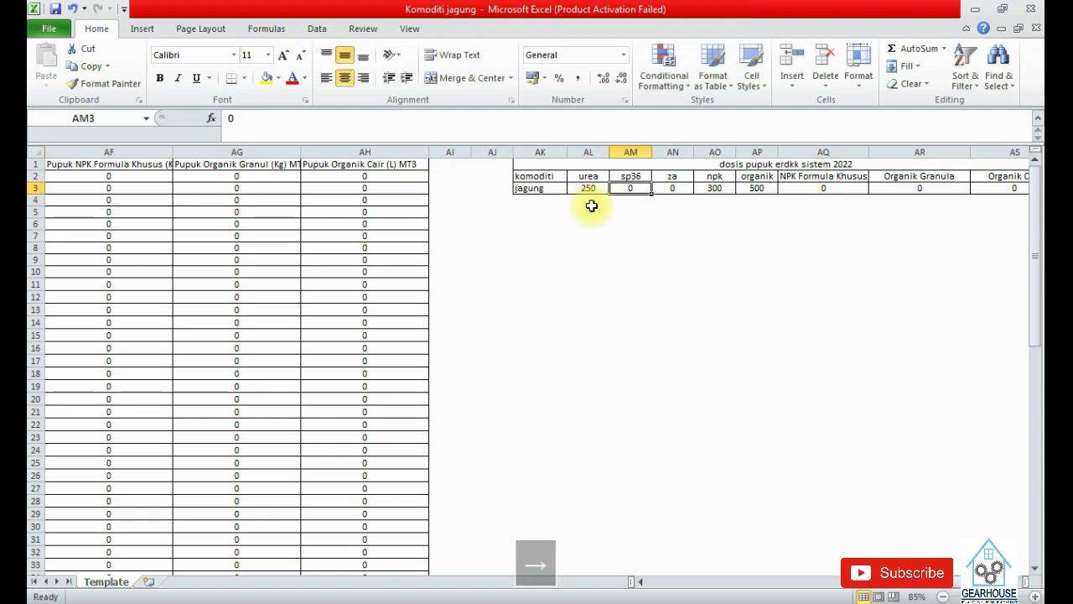
{"action": "key", "text": "Right"}
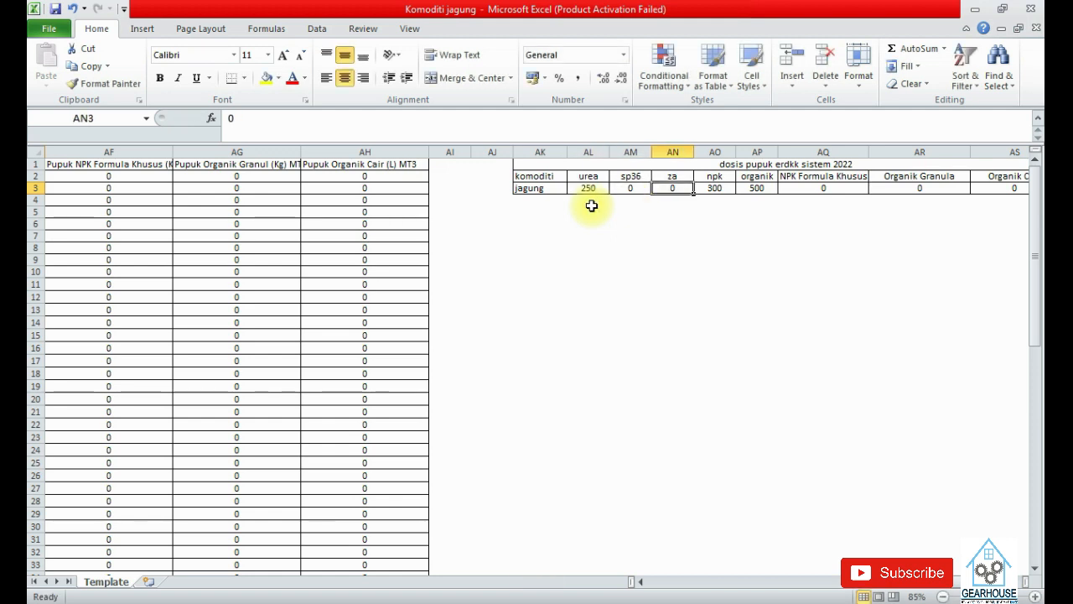
{"action": "key", "text": "Right"}
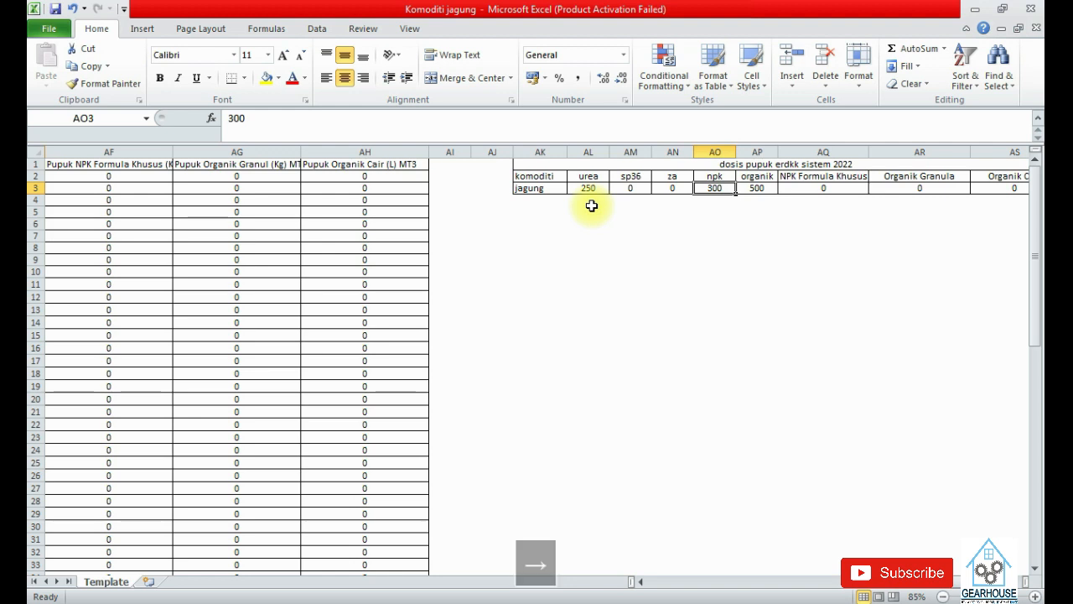
{"action": "type", "text": "35"}
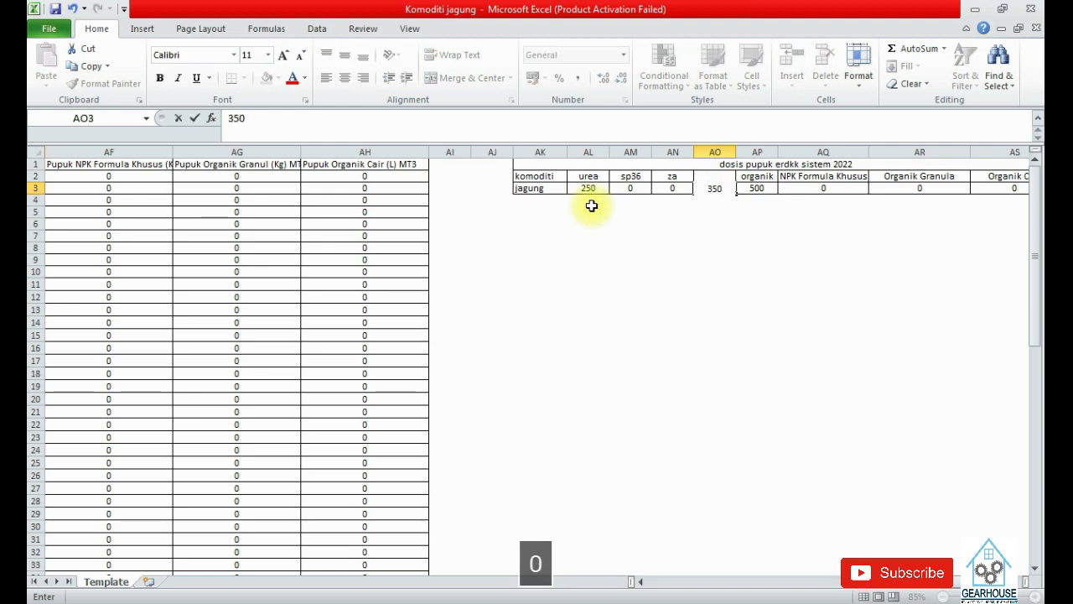
{"action": "type", "text": "0"}
{"action": "key", "text": "Right"}
{"action": "key", "text": "Right"}
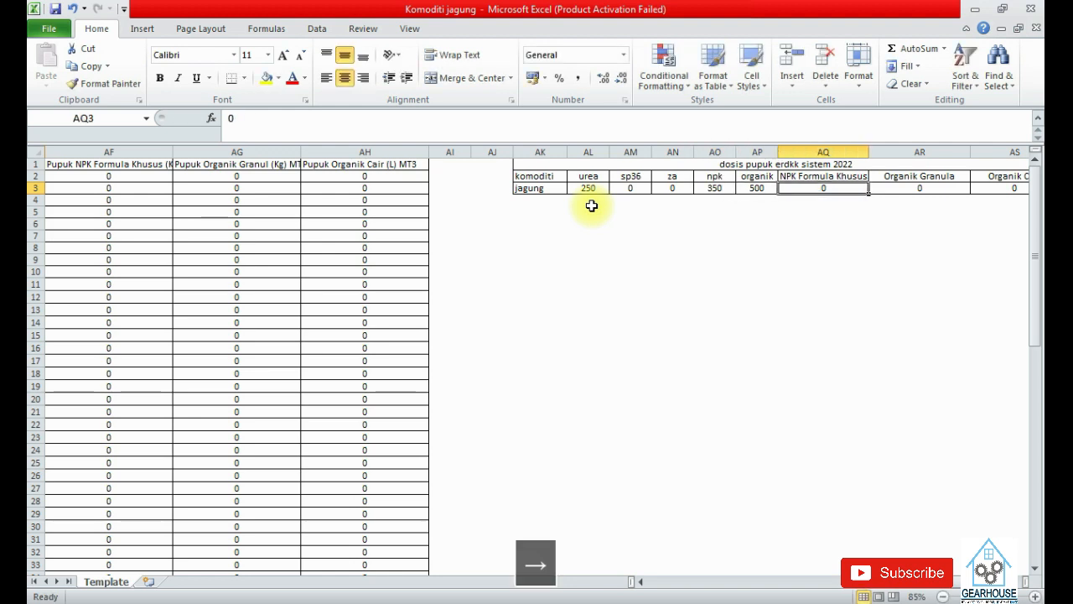
Check the jagung dose row across to Organik Cair and save the Komoditi jagung workbook
{"action": "key", "text": "Right"}
{"action": "key", "text": "Right"}
{"action": "key", "text": "Right"}
{"action": "key", "text": "Left"}
{"action": "key", "text": "Left"}
{"action": "key", "text": "Left"}
{"action": "key", "text": "Left"}
{"action": "key", "text": "Left"}
{"action": "key", "text": "Left"}
{"action": "key", "text": "Left"}
{"action": "key", "text": "Left"}
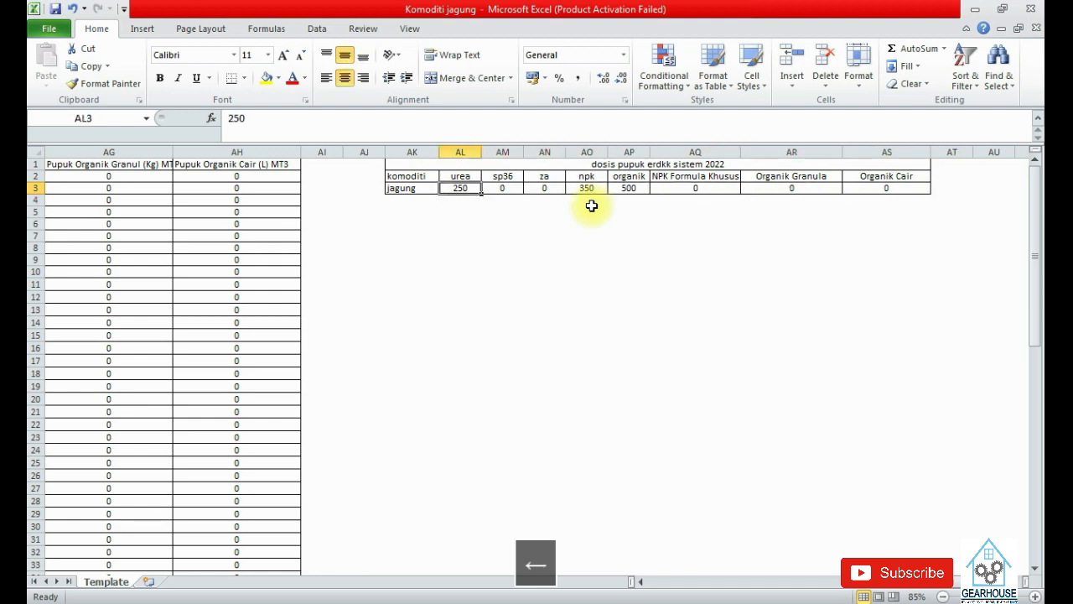
{"action": "key", "text": "Left"}
{"action": "key", "text": "Left"}
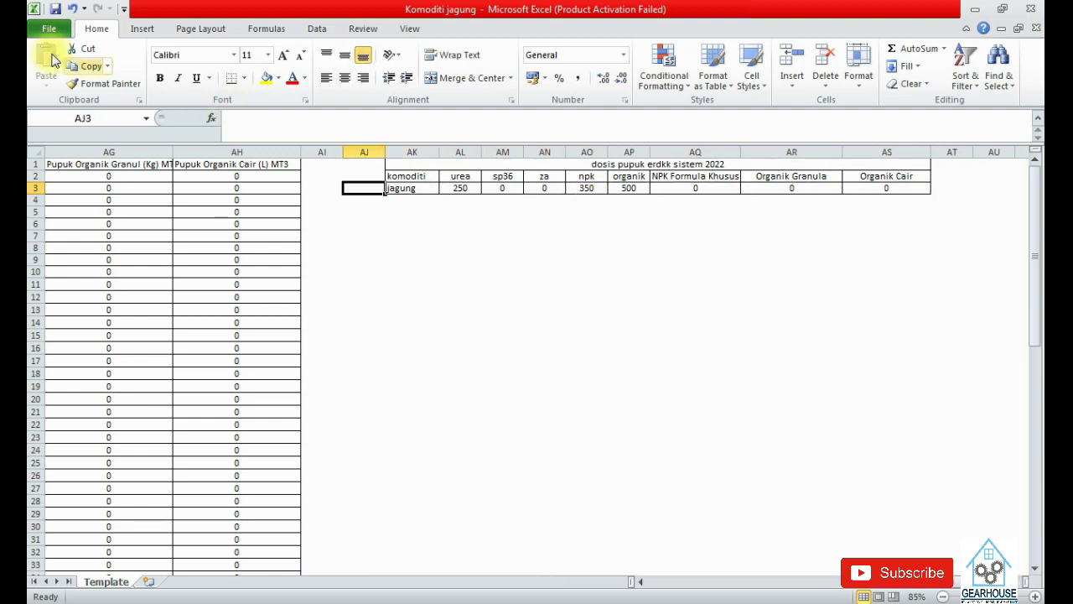
{"action": "key", "text": "ctrl+s"}
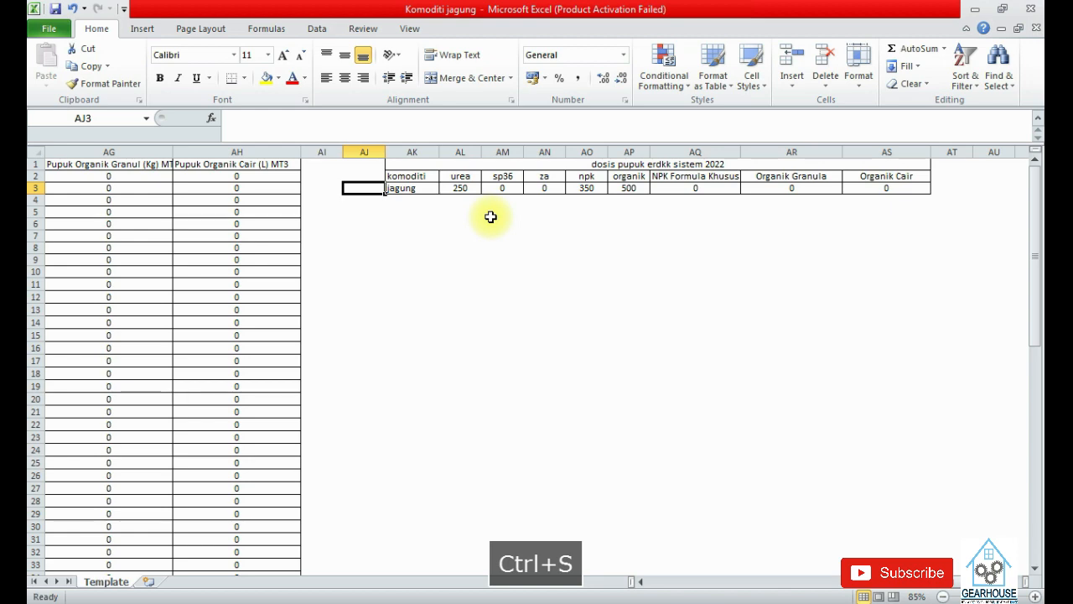
Look over the Komoditi jagung template from the dose table back to the Nama Penyuluh and MT1 columns
{"action": "scroll", "coordinate": [484, 420], "scroll_direction": "down", "scroll_amount": 2}
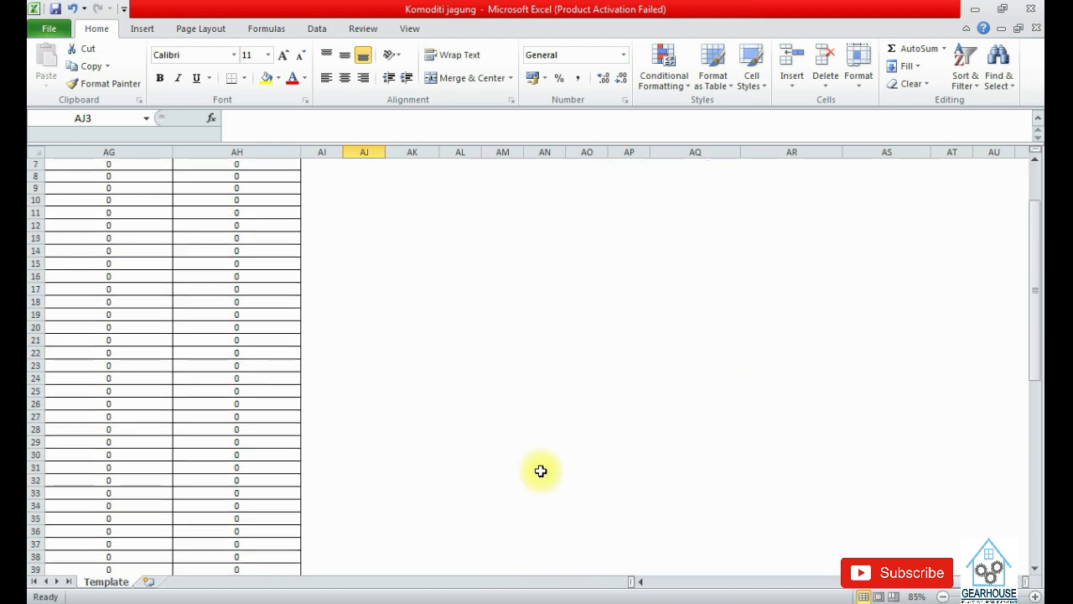
{"action": "left_click", "coordinate": [738, 582]}
{"action": "left_click", "coordinate": [739, 583]}
{"action": "left_click", "coordinate": [740, 583]}
{"action": "left_click_drag", "start_coordinate": [748, 582], "coordinate": [677, 590]}
{"action": "scroll", "coordinate": [475, 363], "scroll_direction": "up", "scroll_amount": 2}
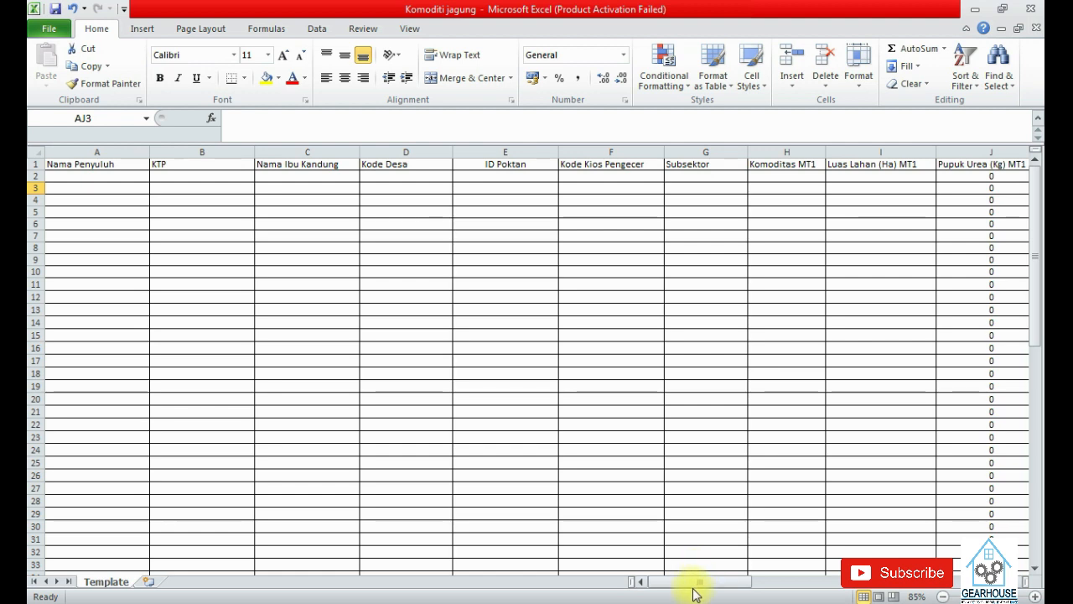
{"action": "left_click_drag", "start_coordinate": [696, 582], "coordinate": [793, 582]}
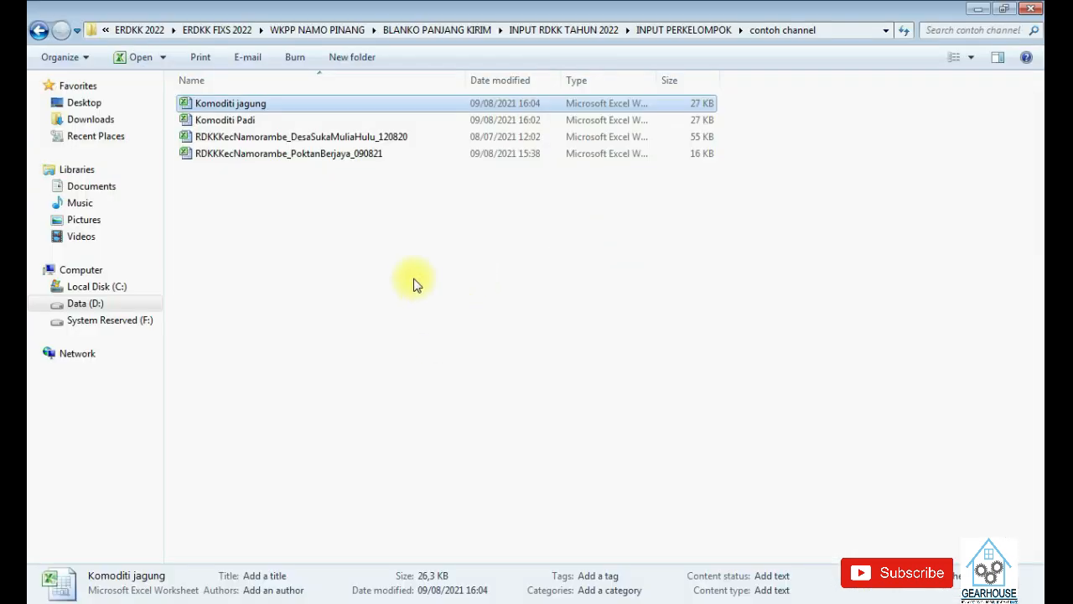
Close the taskeng.exe console window covering the contoh channel folder and clear the file selection
{"action": "left_click", "coordinate": [277, 120]}
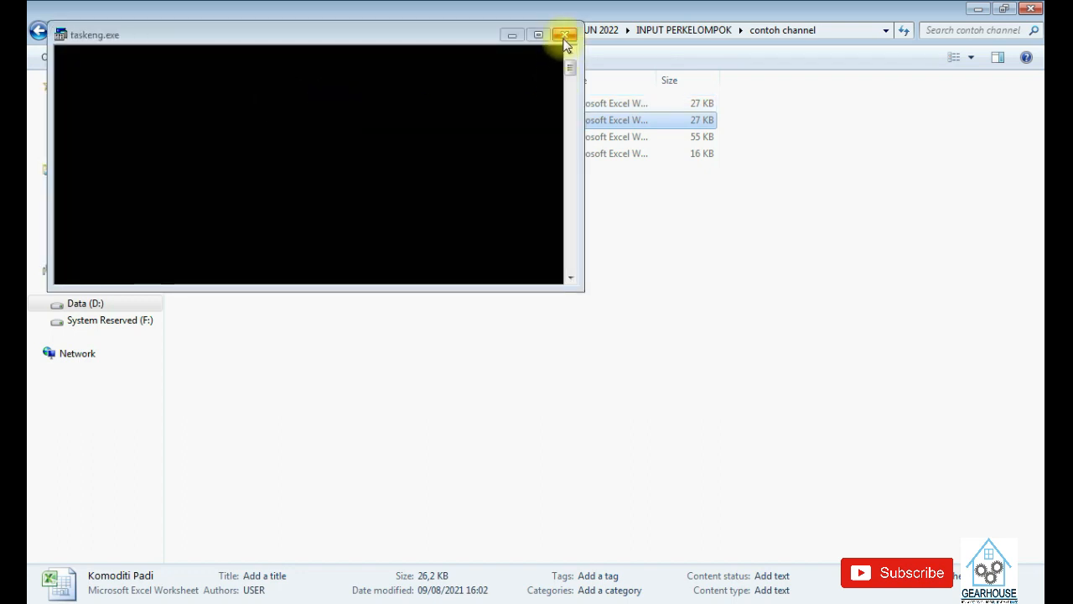
{"action": "left_click", "coordinate": [564, 37]}
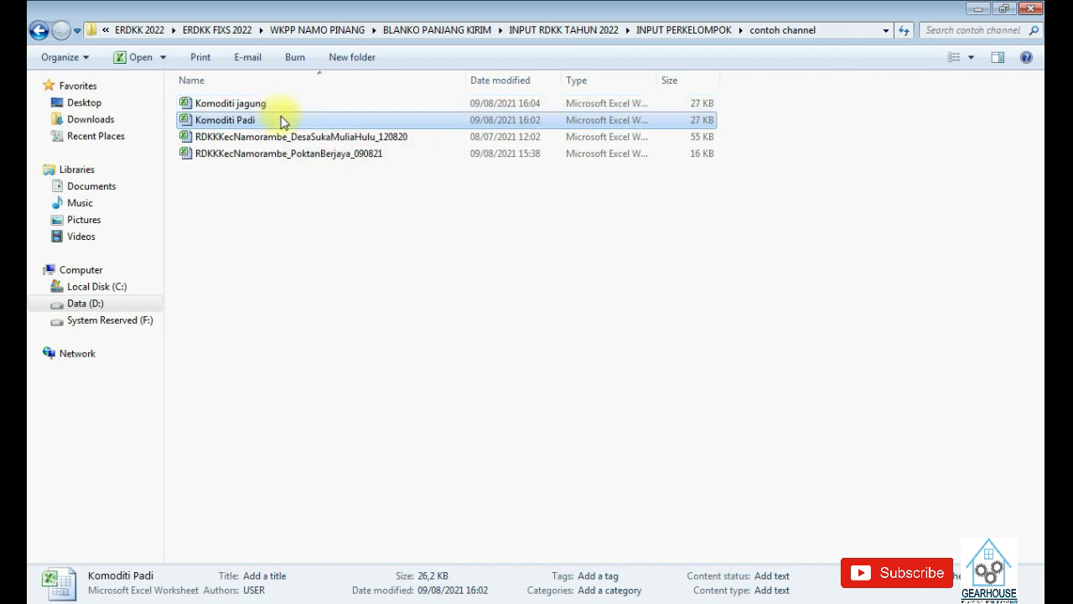
{"action": "left_click", "coordinate": [317, 304]}
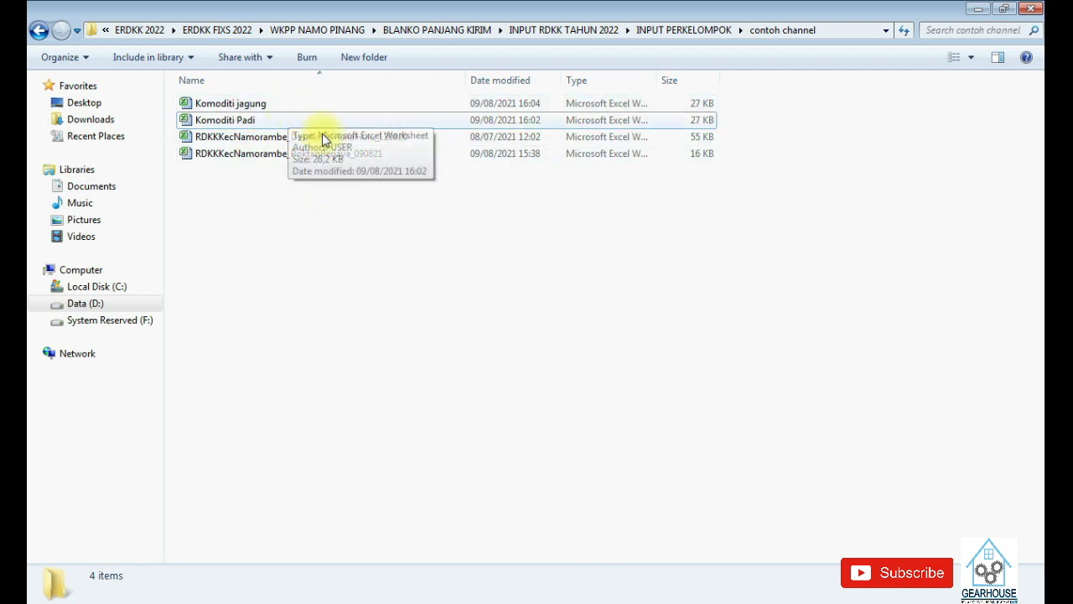
Switch to the e-RDKK submission page in Chrome and open the Upload Pengajuan instructions at the template download stage
{"action": "left_click", "coordinate": [495, 602]}
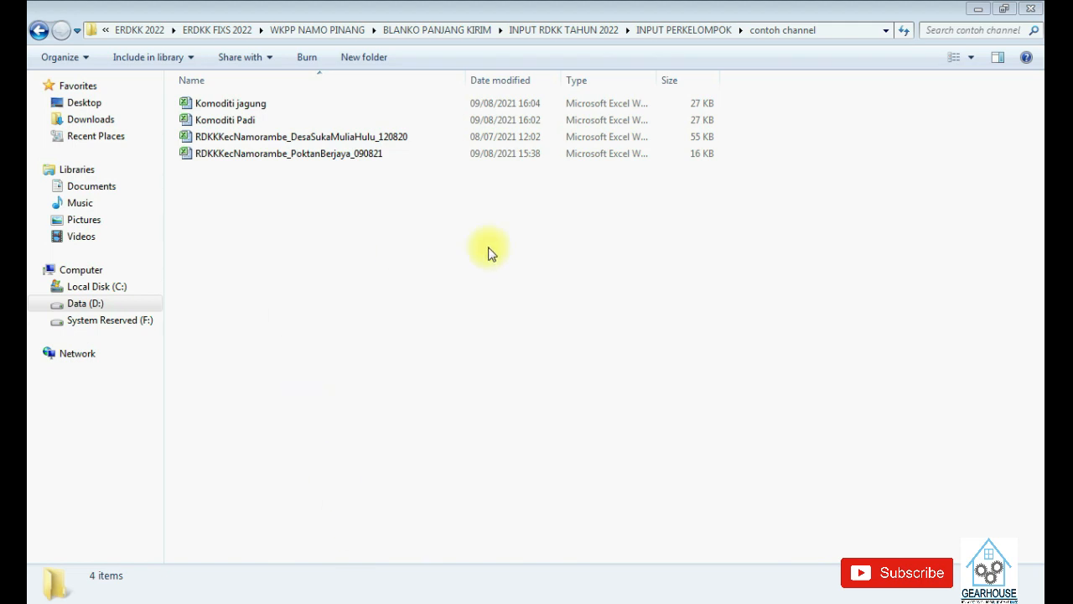
{"action": "mouse_move", "coordinate": [293, 600]}
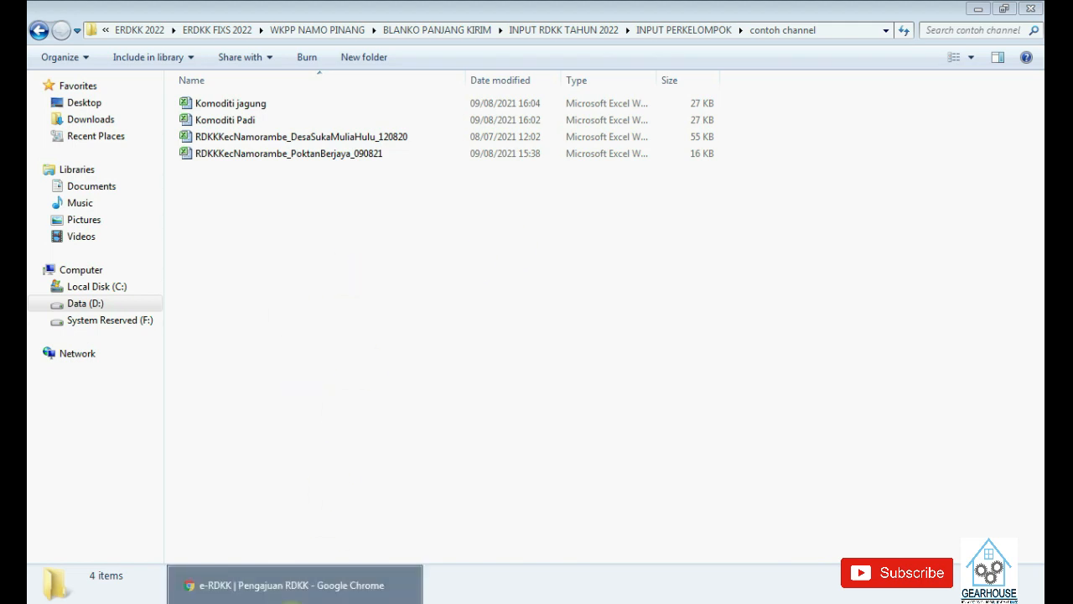
{"action": "left_click", "coordinate": [294, 597]}
{"action": "left_click", "coordinate": [793, 177]}
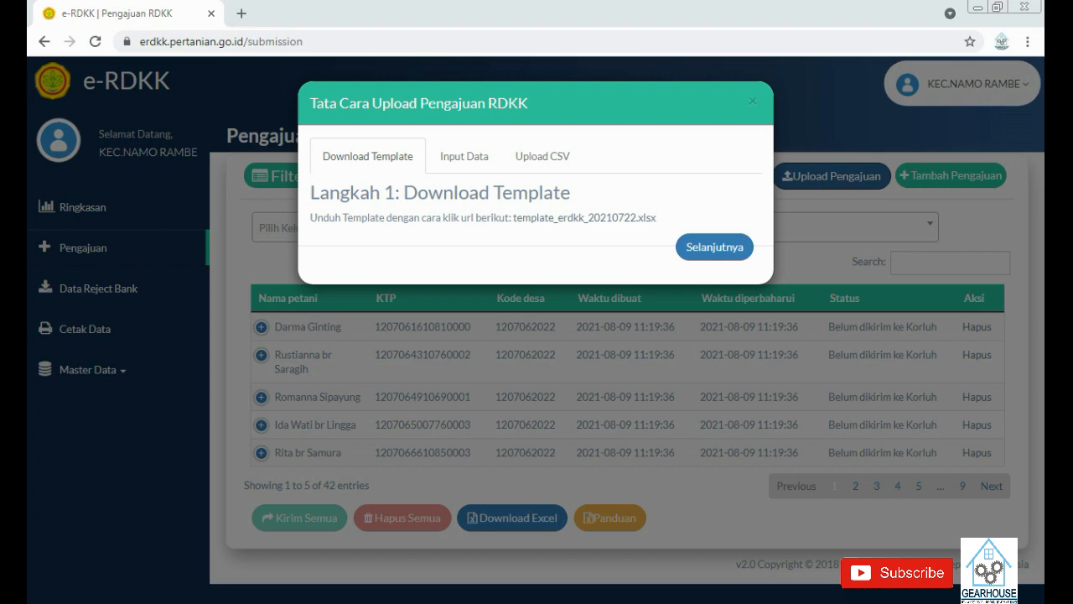
Return to the contoh channel folder and point out the RDKKKecNamorambe_PoktanBerjaya_090821 workbook
{"action": "left_click", "coordinate": [197, 602]}
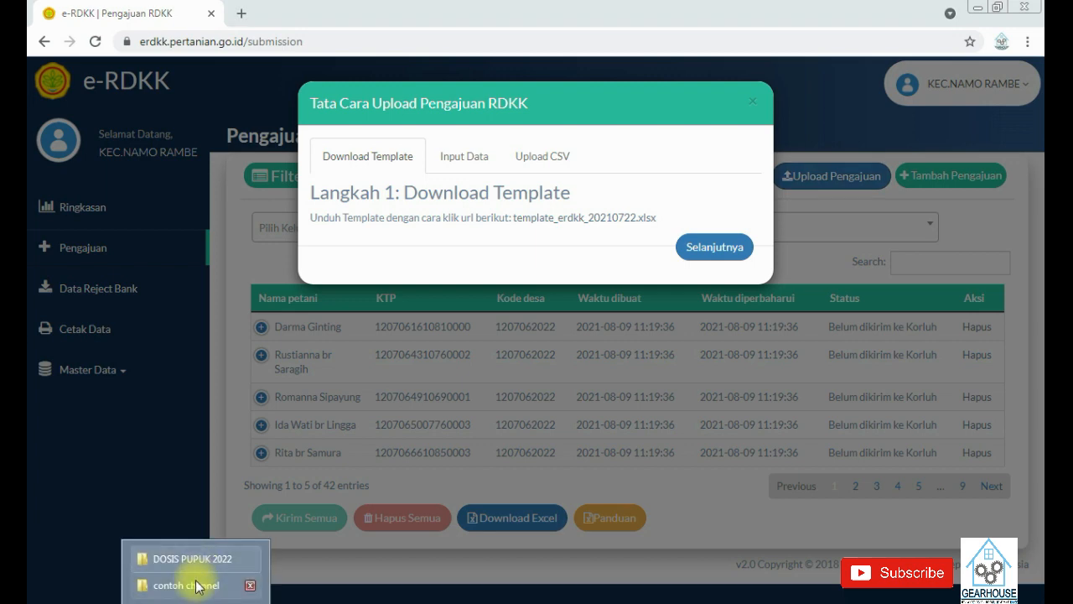
{"action": "left_click", "coordinate": [198, 583]}
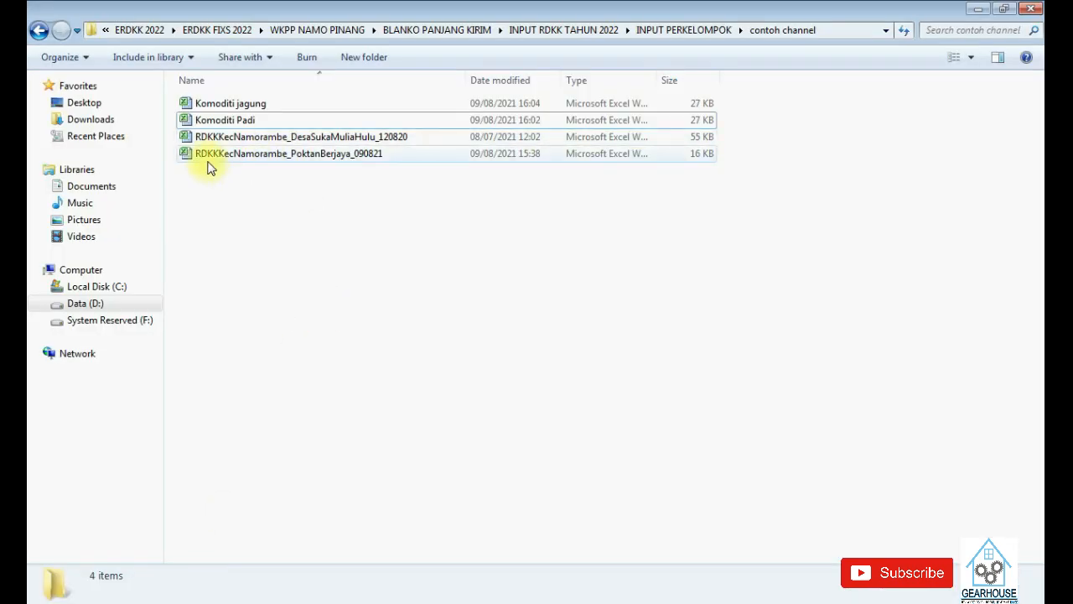
{"action": "left_click", "coordinate": [329, 164]}
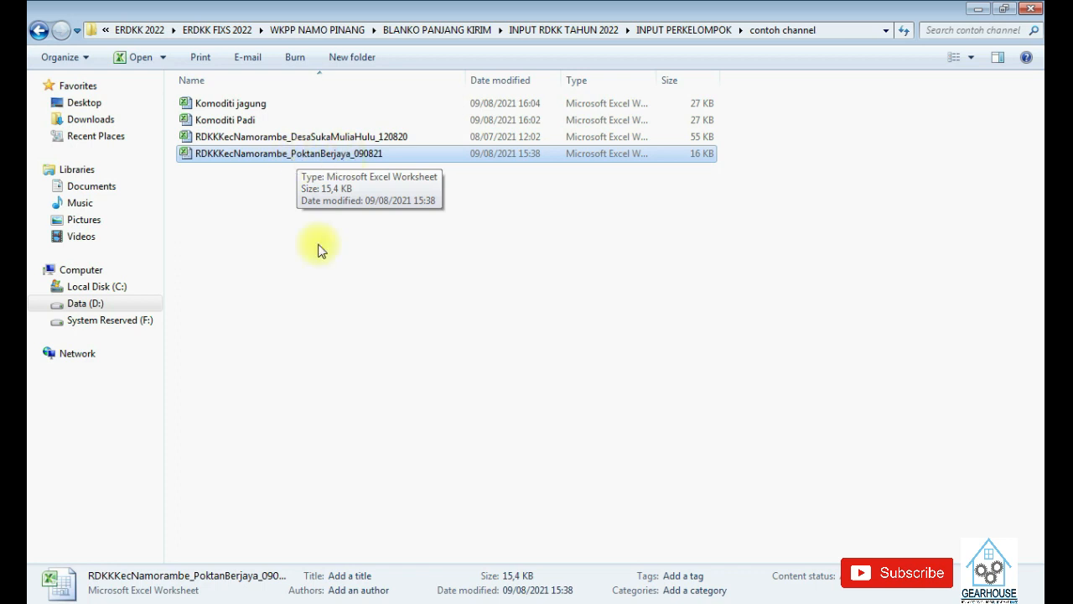
{"action": "left_click", "coordinate": [272, 275]}
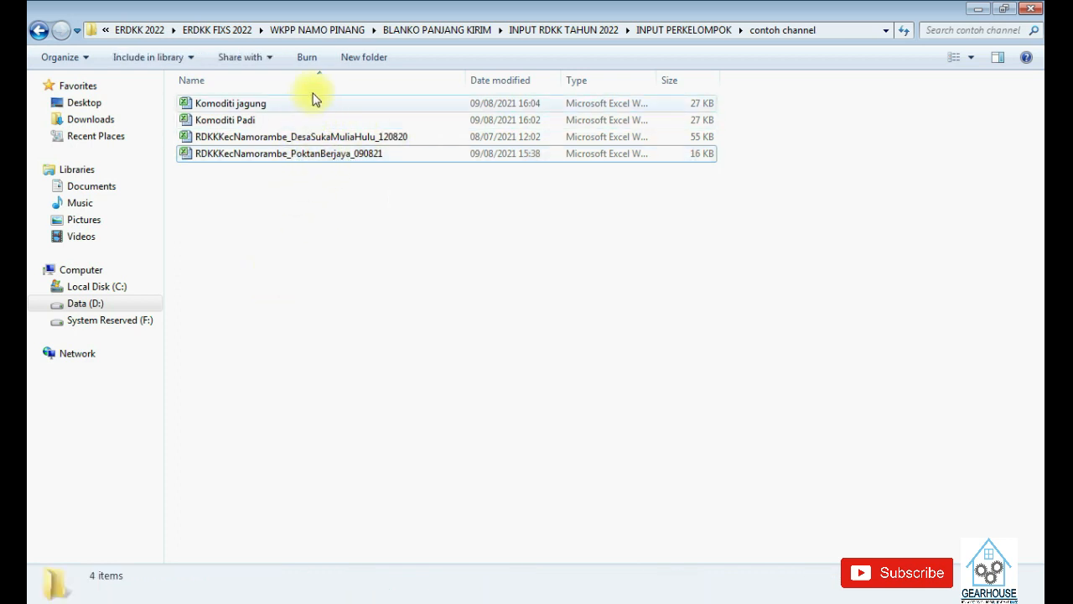
Open the Komoditi Padi workbook in Excel and go back to its first columns, starting at Nama Penyuluh
{"action": "left_click", "coordinate": [282, 122]}
{"action": "key", "text": "Return"}
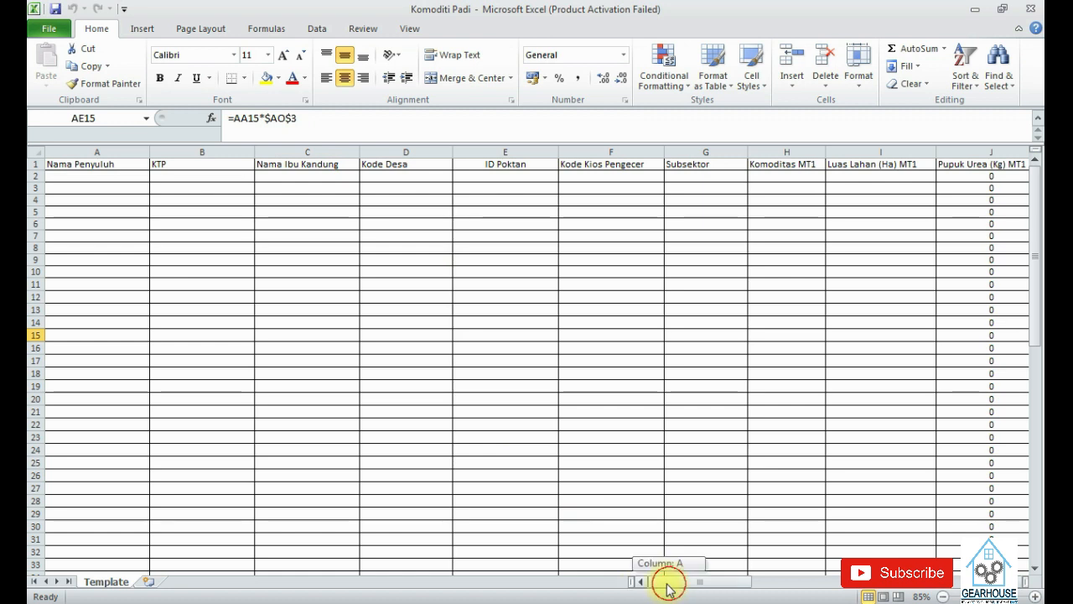
{"action": "left_click", "coordinate": [693, 457]}
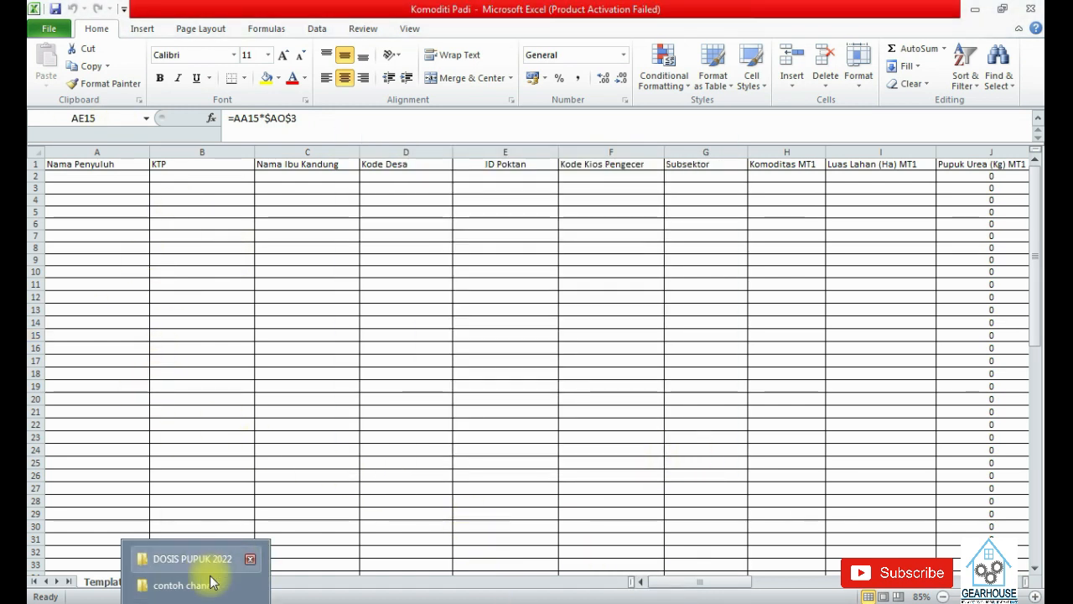
Open the RDKKKecNamorambe_DesaSukaMuliaHulu_120820 workbook from the contoh channel folder
{"action": "left_click", "coordinate": [199, 580]}
{"action": "left_click", "coordinate": [382, 300]}
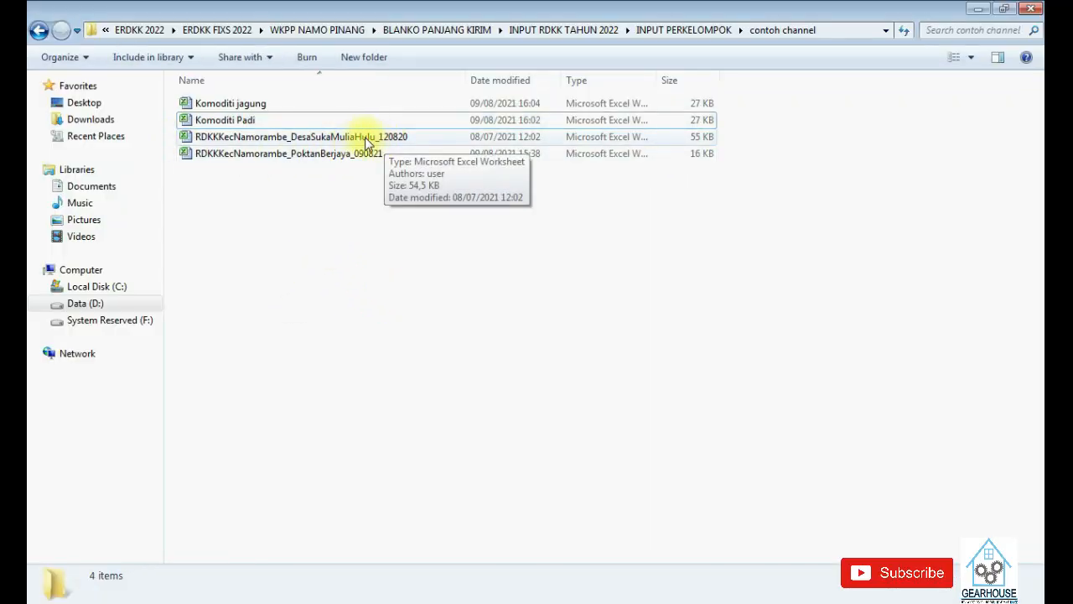
{"action": "left_click", "coordinate": [360, 139]}
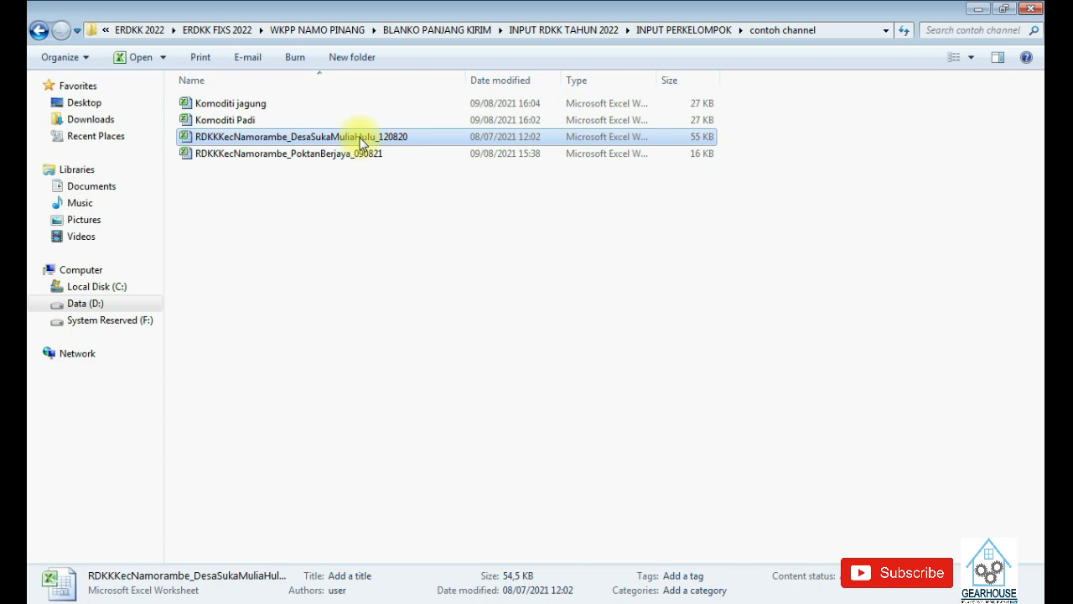
{"action": "key", "text": "Return"}
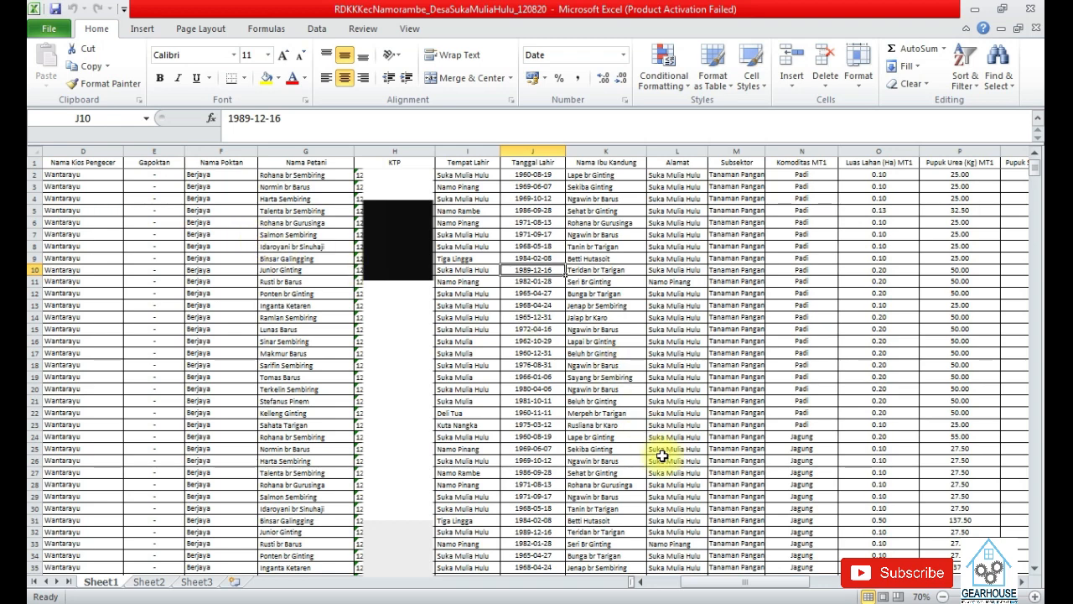
Compare the columns of the RDKKKecNamorambe_DesaSukaMuliaHulu_120820 workbook with the Komoditi Padi template, including the Komoditas MT1 column
{"action": "left_click", "coordinate": [676, 581]}
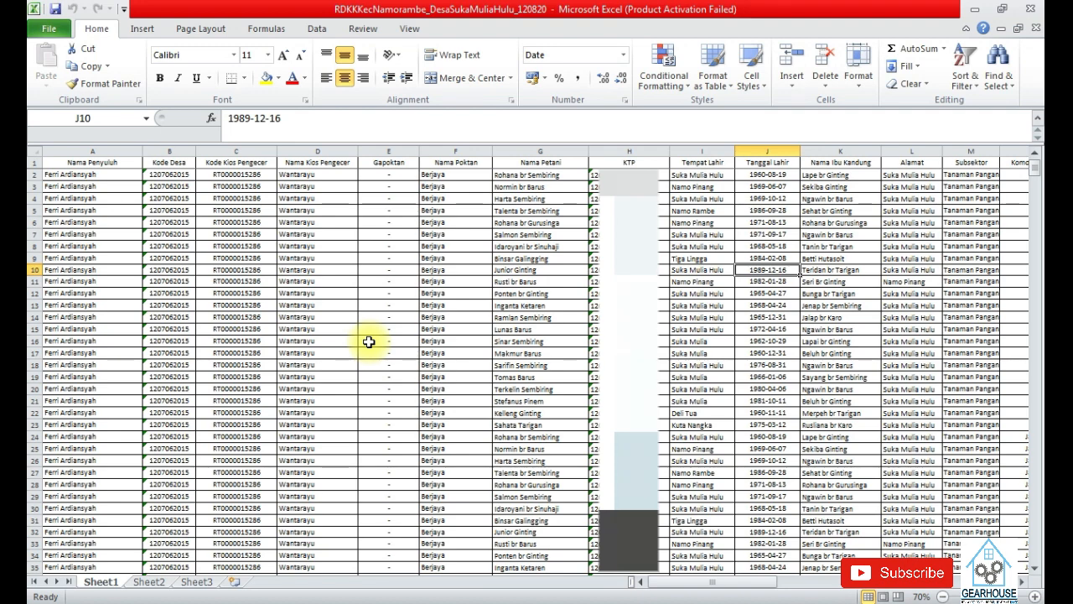
{"action": "left_click", "coordinate": [608, 329]}
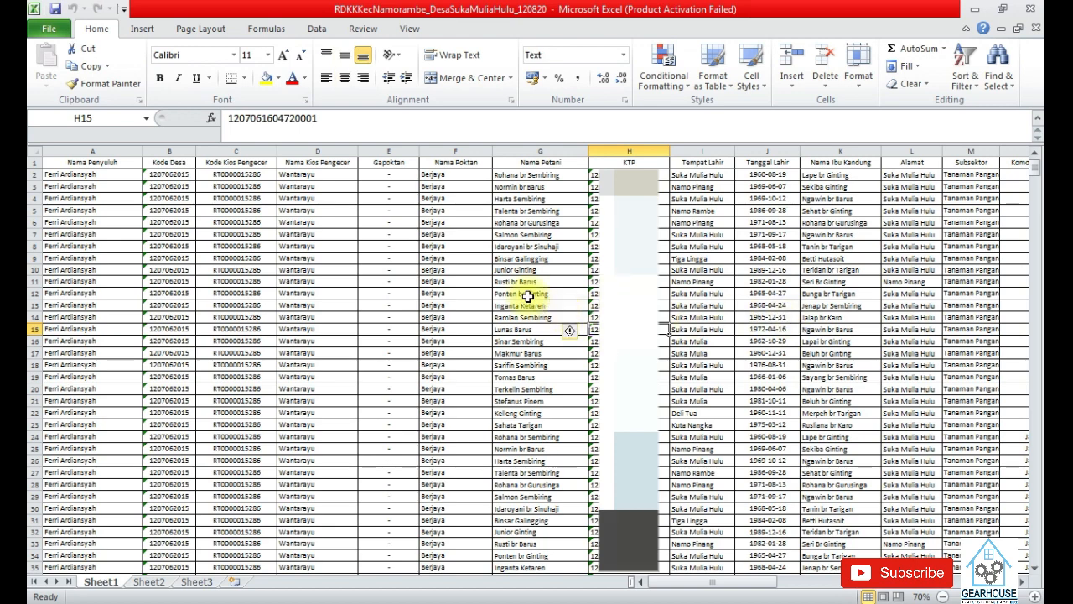
{"action": "left_click", "coordinate": [543, 603]}
{"action": "left_click", "coordinate": [508, 393]}
{"action": "left_click", "coordinate": [543, 603]}
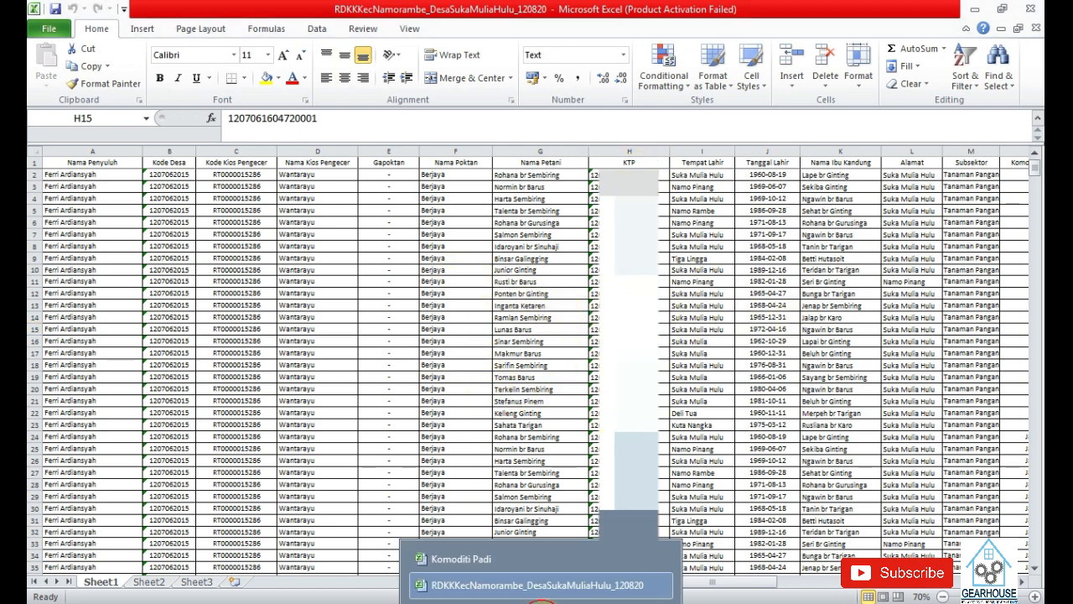
{"action": "left_click", "coordinate": [503, 555]}
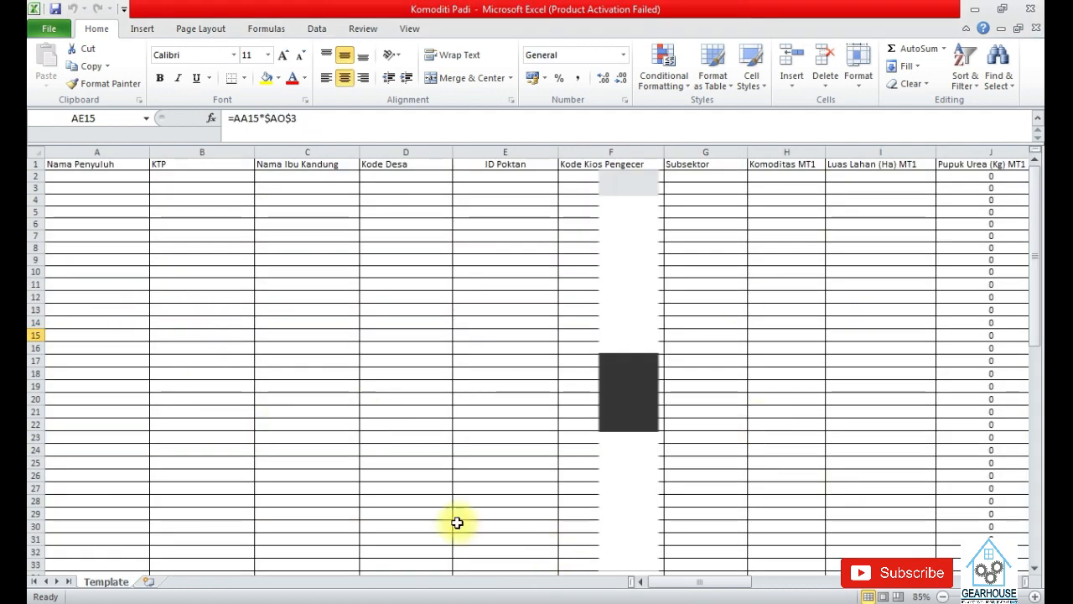
{"action": "left_click", "coordinate": [537, 603]}
{"action": "left_click", "coordinate": [529, 582]}
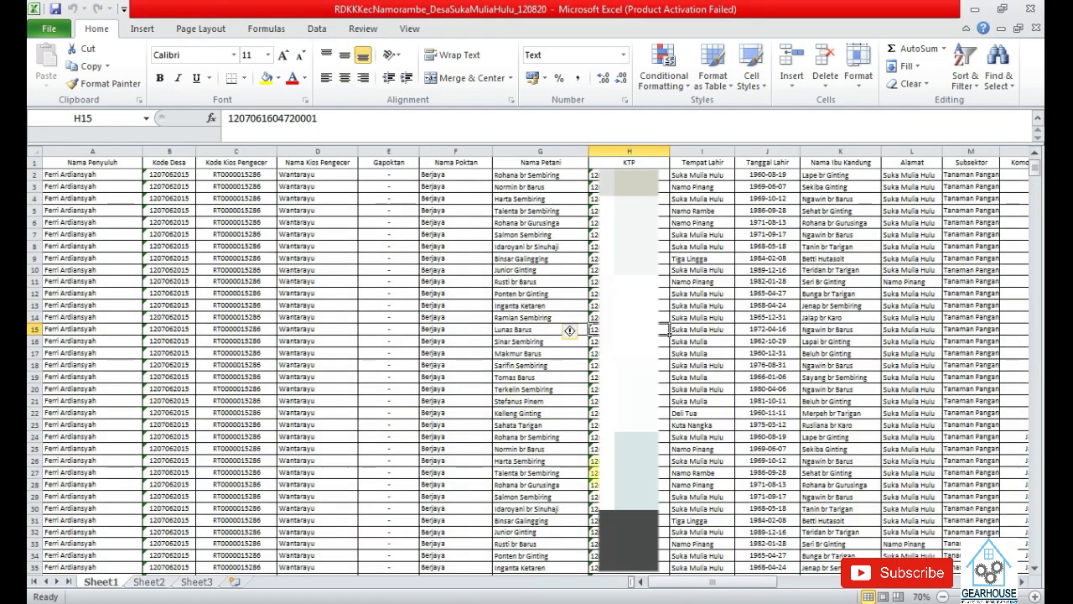
{"action": "left_click_drag", "start_coordinate": [702, 584], "coordinate": [723, 582]}
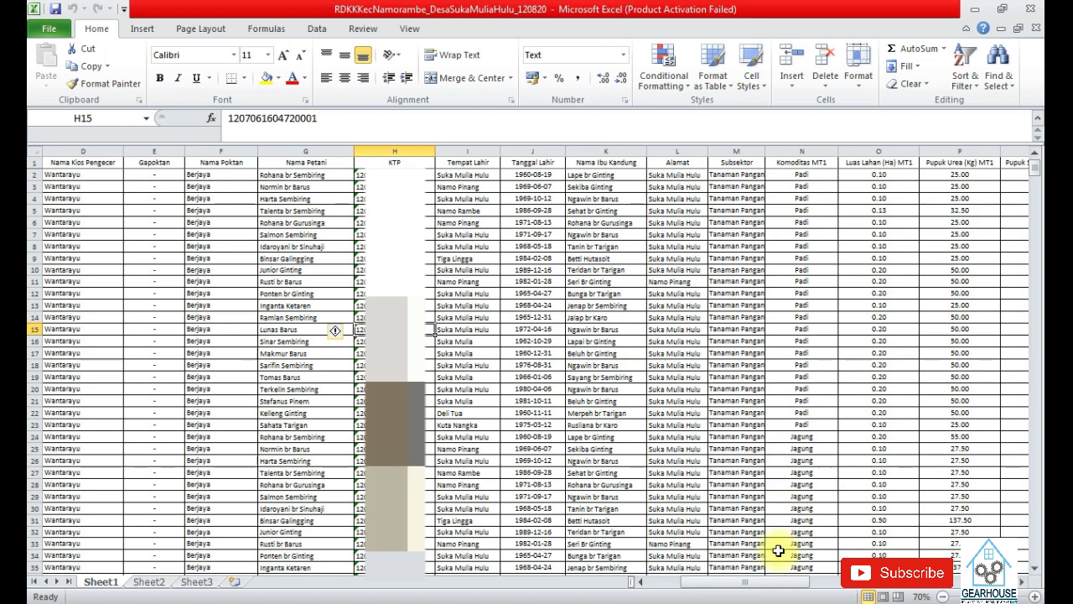
Fill row 24, the first Jagung row, with yellow to mark where the Padi rows end
{"action": "left_click", "coordinate": [805, 437]}
{"action": "key", "text": "Left"}
{"action": "key", "text": "Left"}
{"action": "key", "text": "Right"}
{"action": "key", "text": "Left"}
{"action": "key", "text": "Left"}
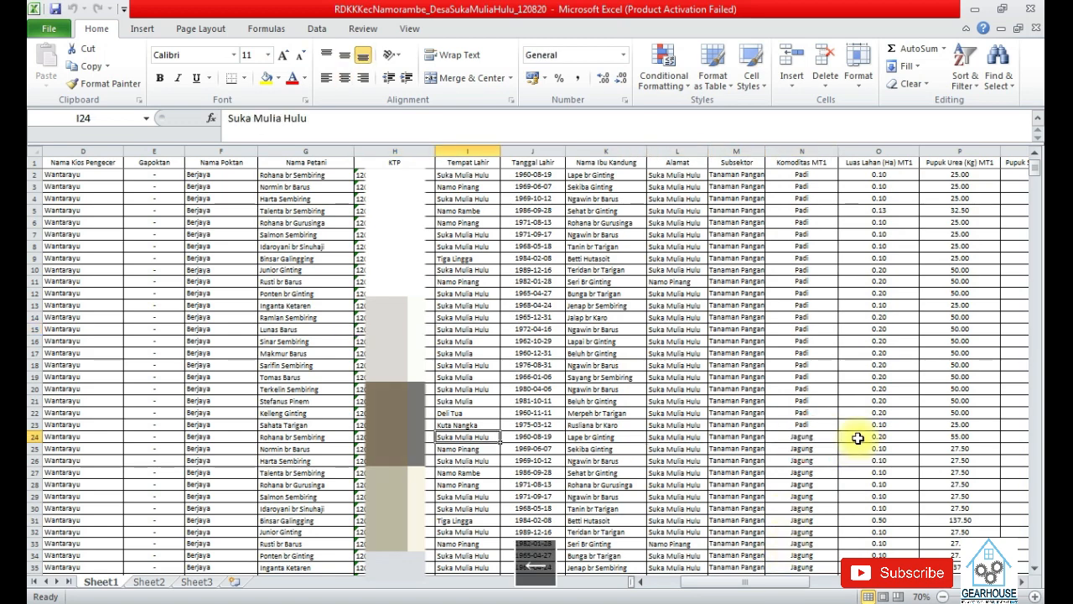
{"action": "key", "text": "Home"}
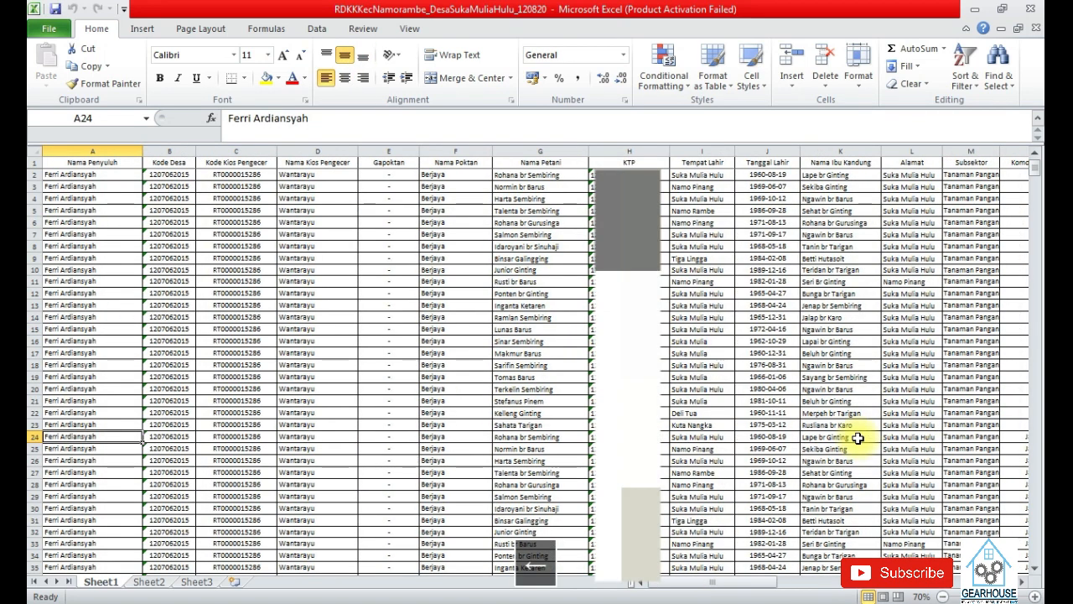
{"action": "left_click", "coordinate": [34, 436]}
{"action": "left_click", "coordinate": [267, 78]}
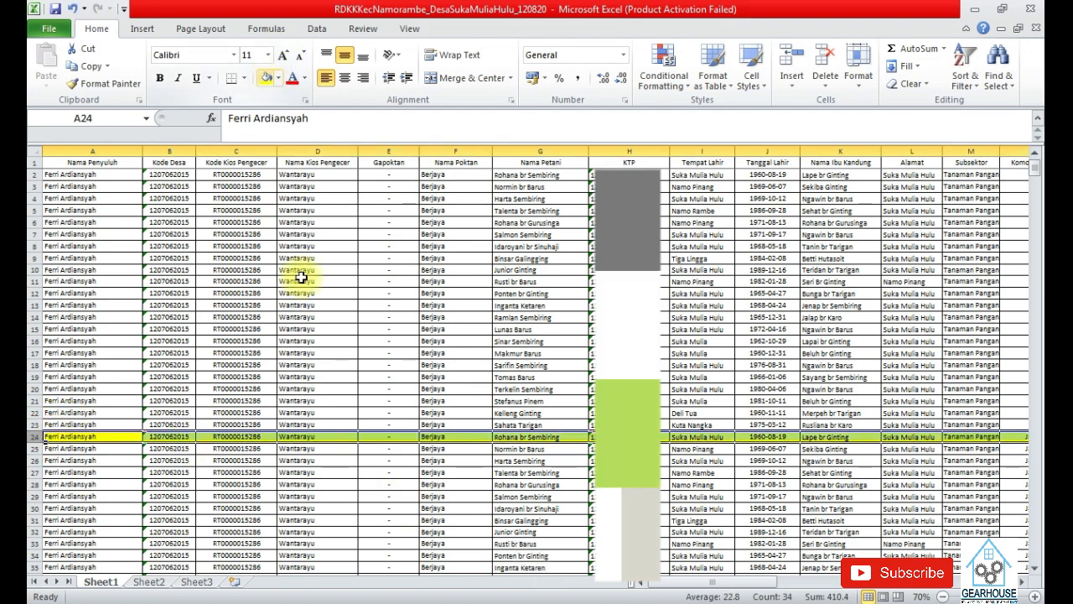
{"action": "left_click_drag", "start_coordinate": [317, 365], "coordinate": [317, 353]}
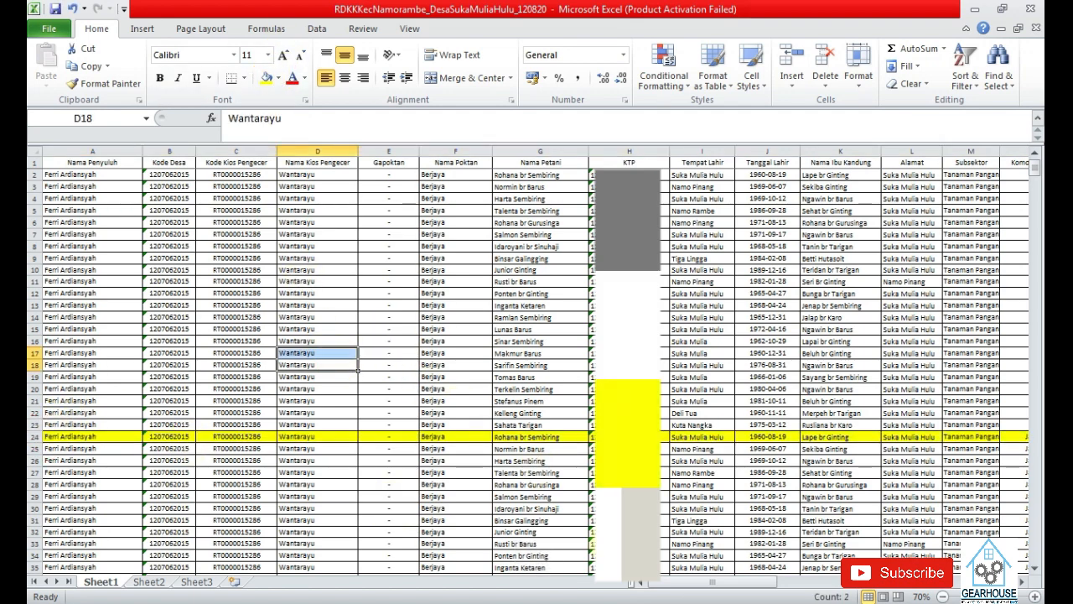
Copy the Nama Penyuluh entries A2:A23 from the RDKK workbook into the Komoditi Padi template starting at A2
{"action": "left_click", "coordinate": [467, 553]}
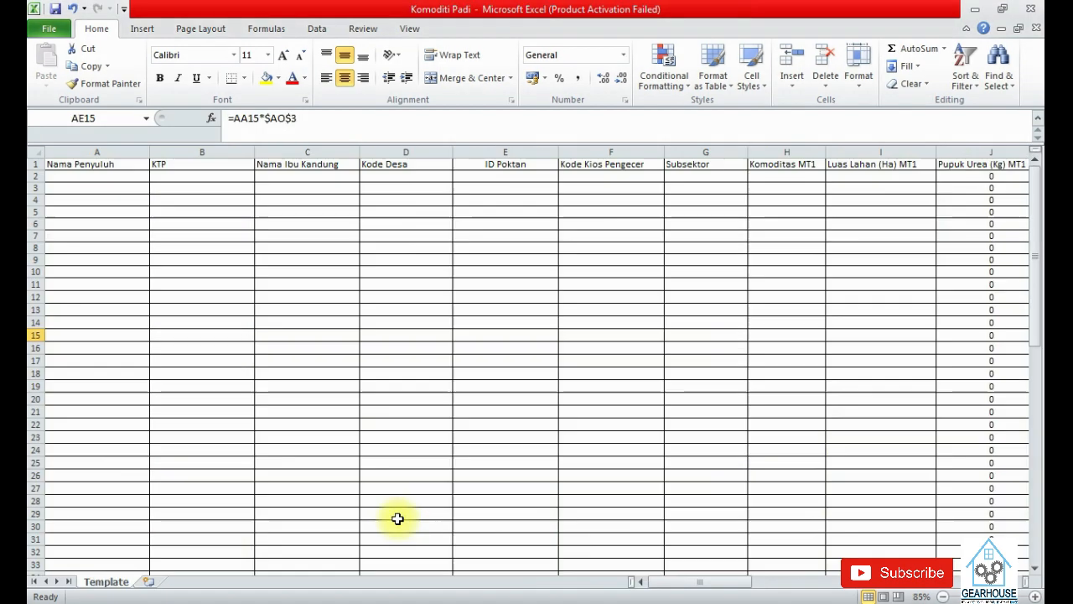
{"action": "left_click", "coordinate": [546, 601]}
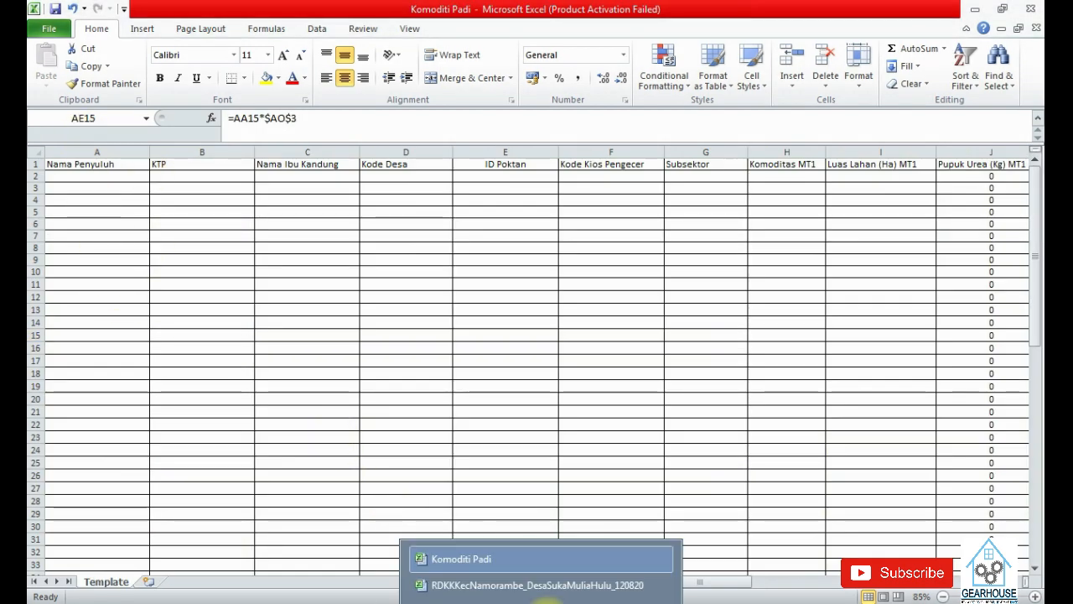
{"action": "left_click", "coordinate": [529, 585]}
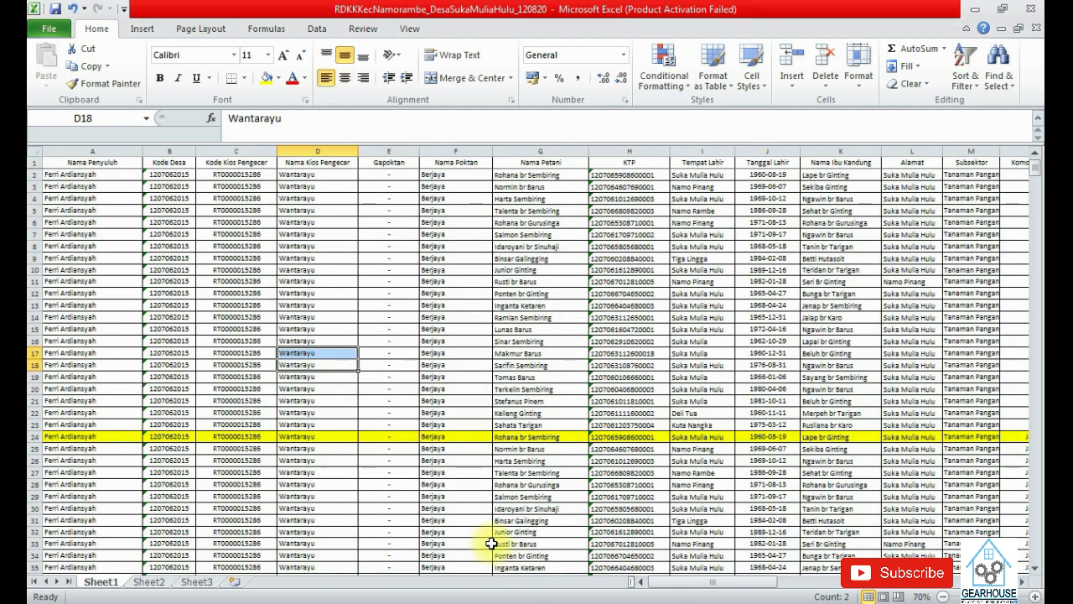
{"action": "left_click_drag", "start_coordinate": [97, 173], "coordinate": [94, 424]}
{"action": "key", "text": "ctrl+c"}
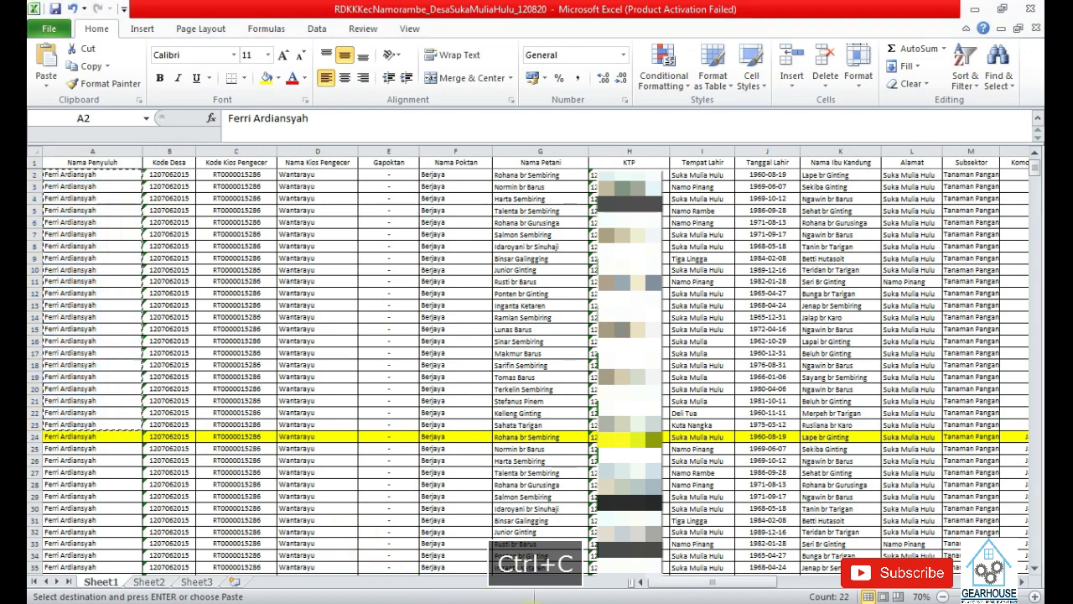
{"action": "left_click", "coordinate": [478, 564]}
{"action": "left_click", "coordinate": [79, 175]}
{"action": "key", "text": "ctrl+v"}
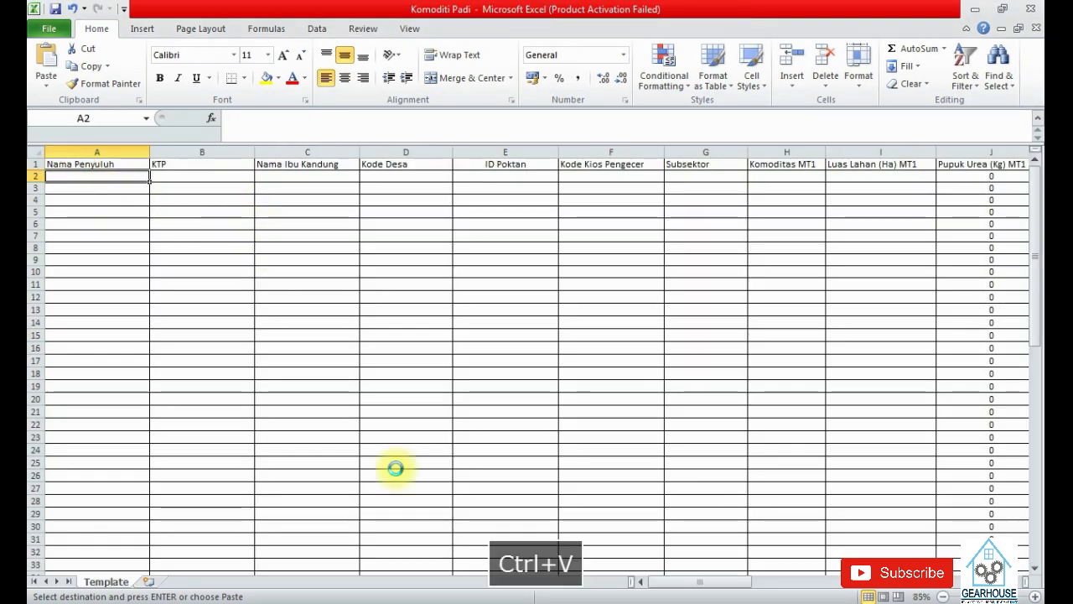
Copy the KTP entries H2:H23 from the RDKK workbook into the template's KTP column starting at B2
{"action": "left_click", "coordinate": [506, 585]}
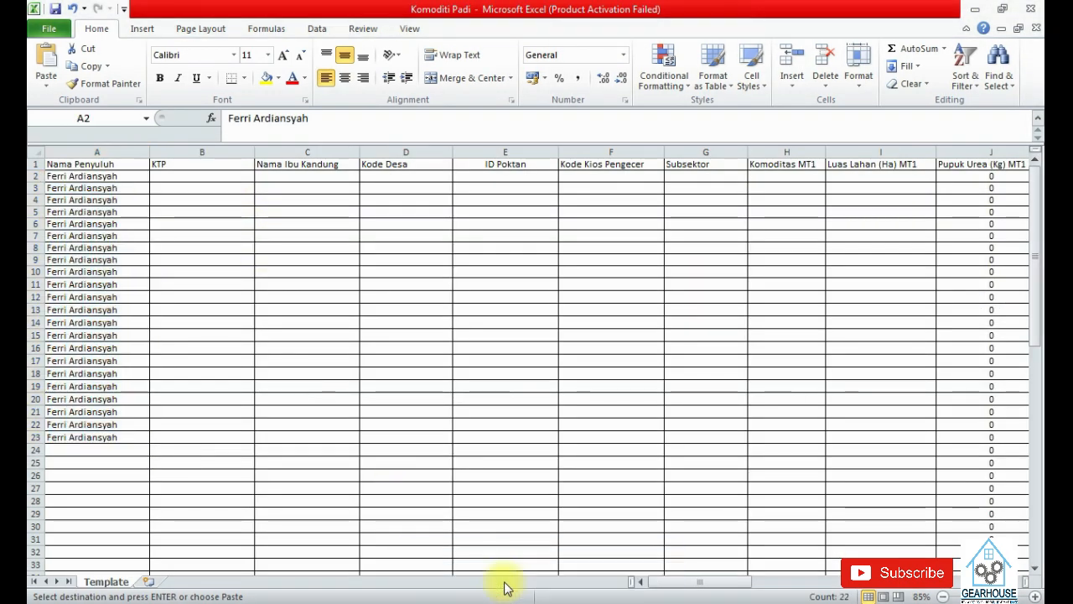
{"action": "left_click_drag", "start_coordinate": [633, 174], "coordinate": [662, 423]}
{"action": "key", "text": "ctrl+c"}
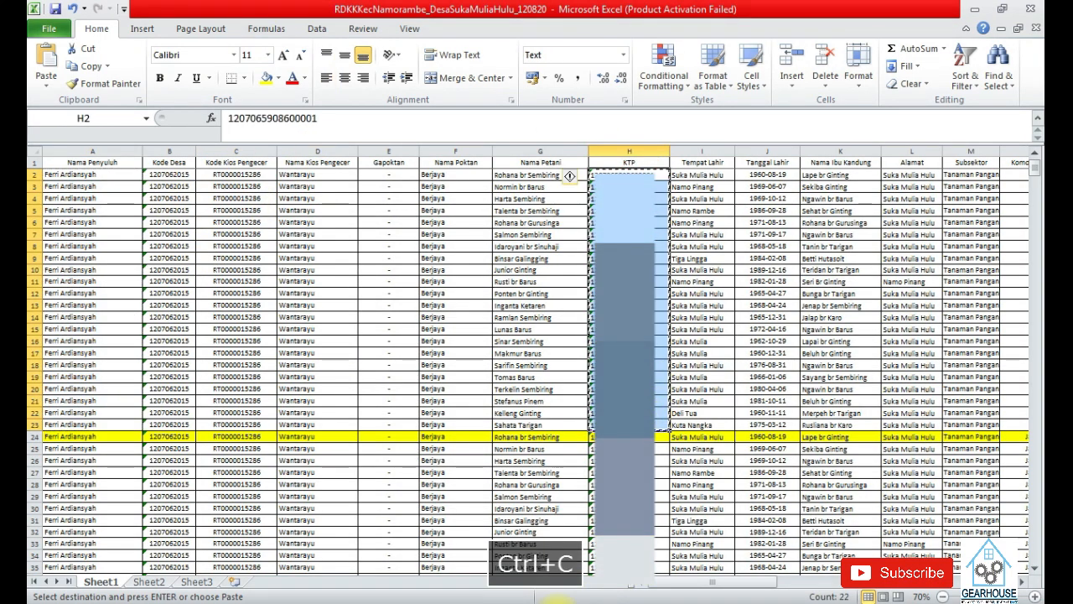
{"action": "mouse_move", "coordinate": [508, 602]}
{"action": "left_click", "coordinate": [444, 548]}
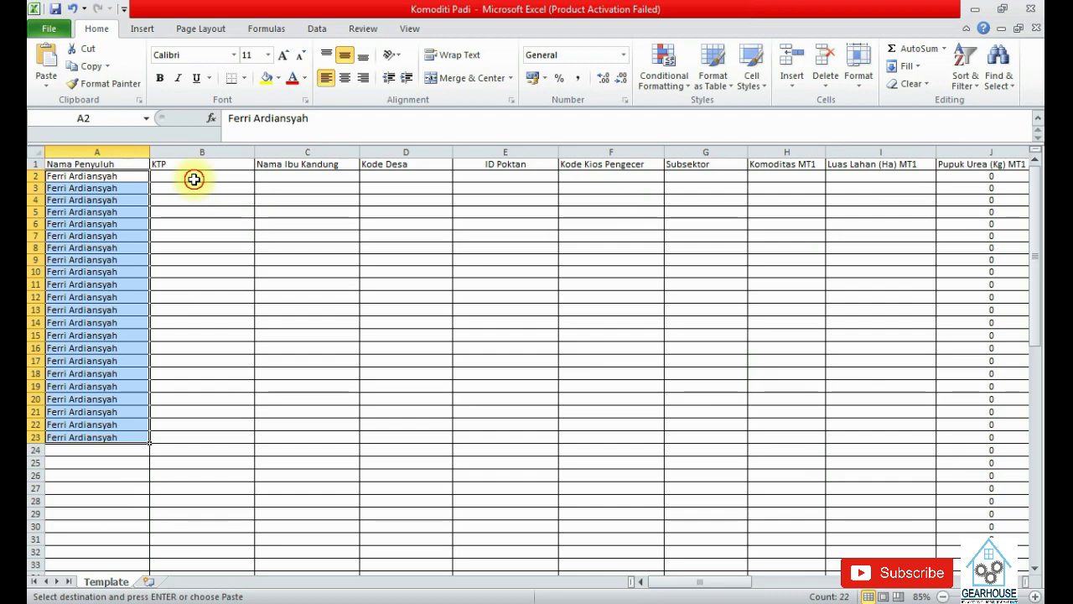
{"action": "left_click", "coordinate": [193, 177]}
{"action": "key", "text": "ctrl+v"}
Copy the Nama Ibu Kandung entries K2:K23 from the RDKK workbook into the template starting at C2
{"action": "left_click", "coordinate": [321, 176]}
{"action": "mouse_move", "coordinate": [524, 600]}
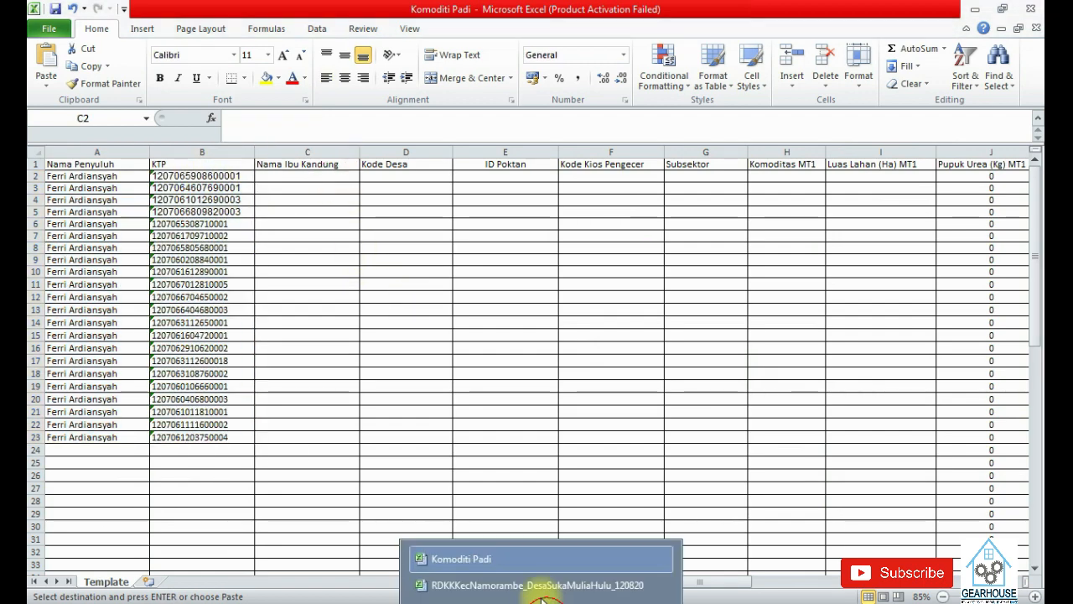
{"action": "left_click", "coordinate": [444, 579]}
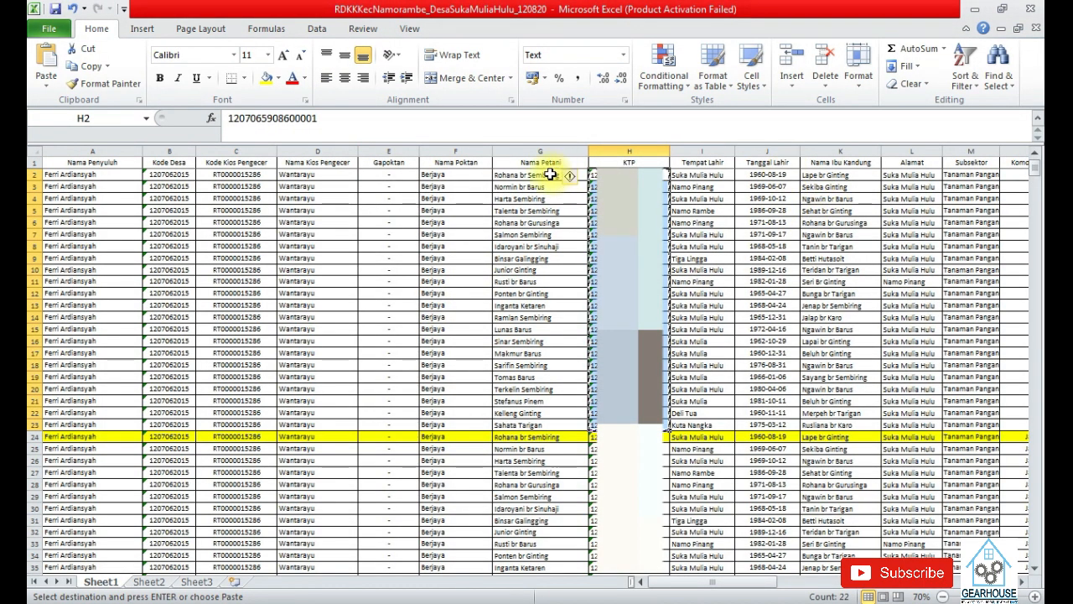
{"action": "left_click", "coordinate": [814, 176]}
{"action": "left_click_drag", "start_coordinate": [814, 179], "coordinate": [825, 424]}
{"action": "key", "text": "ctrl+c"}
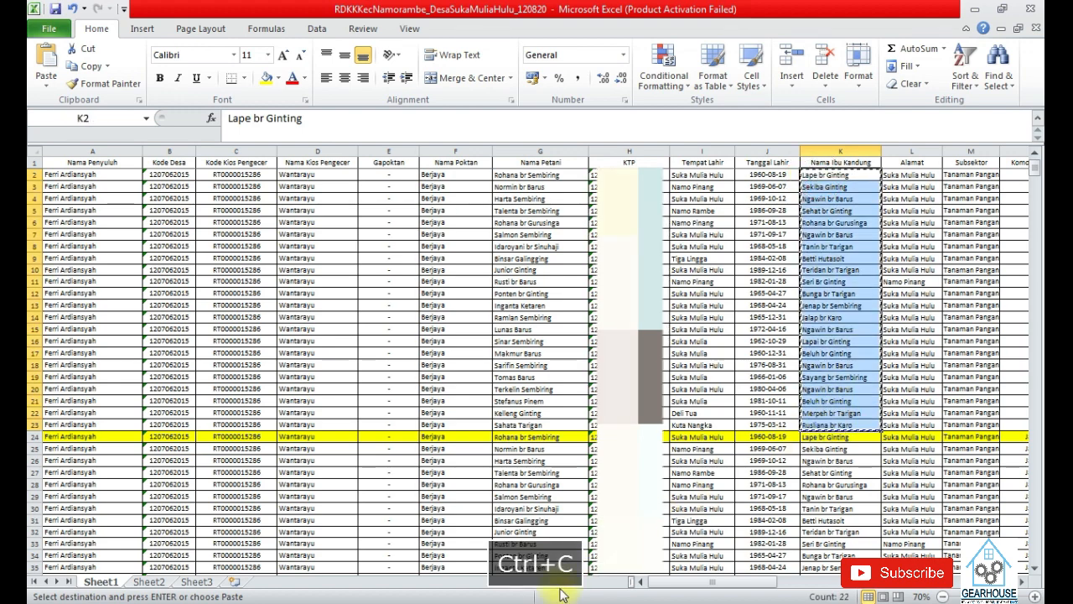
{"action": "left_click", "coordinate": [524, 600]}
{"action": "left_click", "coordinate": [445, 555]}
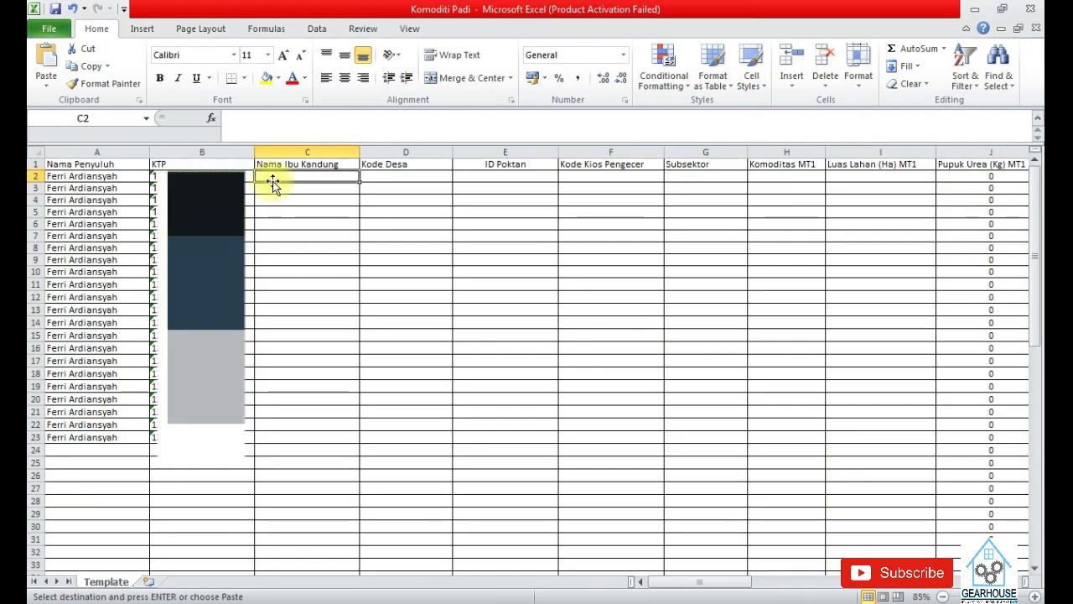
{"action": "key", "text": "ctrl+v"}
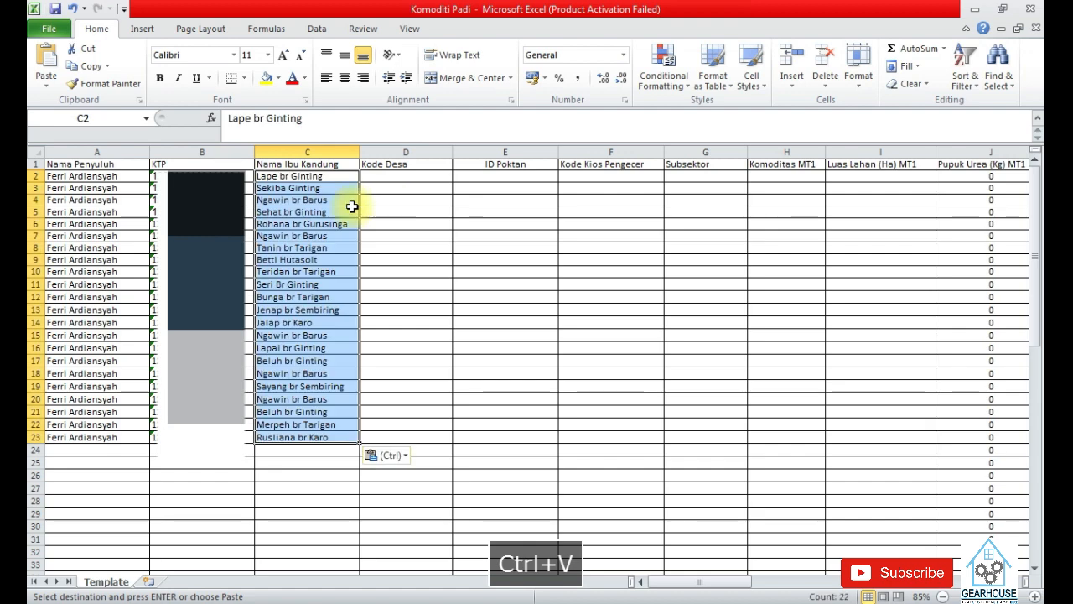
Copy the Kode Desa entries B2:B23 from the RDKK workbook into the template's Kode Desa column starting at D2
{"action": "left_click", "coordinate": [412, 178]}
{"action": "left_click", "coordinate": [560, 600]}
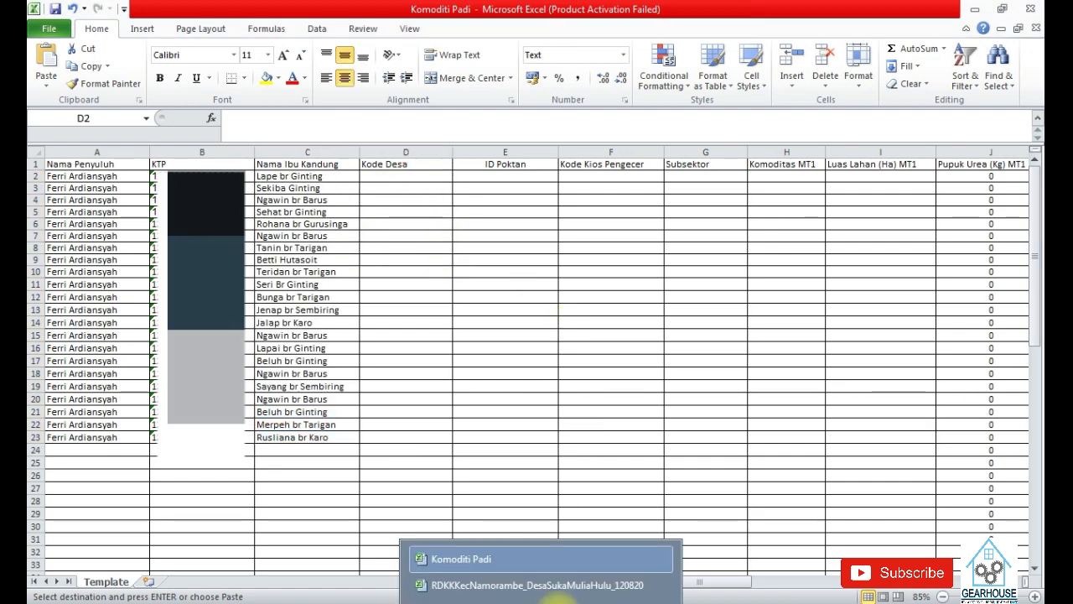
{"action": "left_click", "coordinate": [493, 584]}
{"action": "left_click_drag", "start_coordinate": [168, 174], "coordinate": [167, 424]}
{"action": "key", "text": "ctrl+c"}
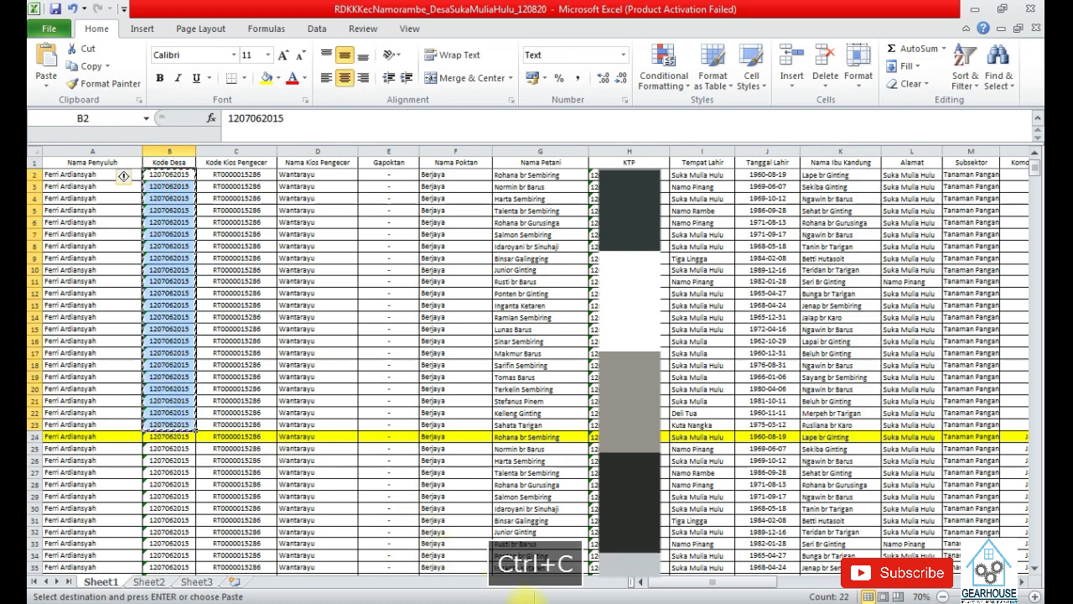
{"action": "left_click", "coordinate": [468, 597]}
{"action": "left_click", "coordinate": [496, 545]}
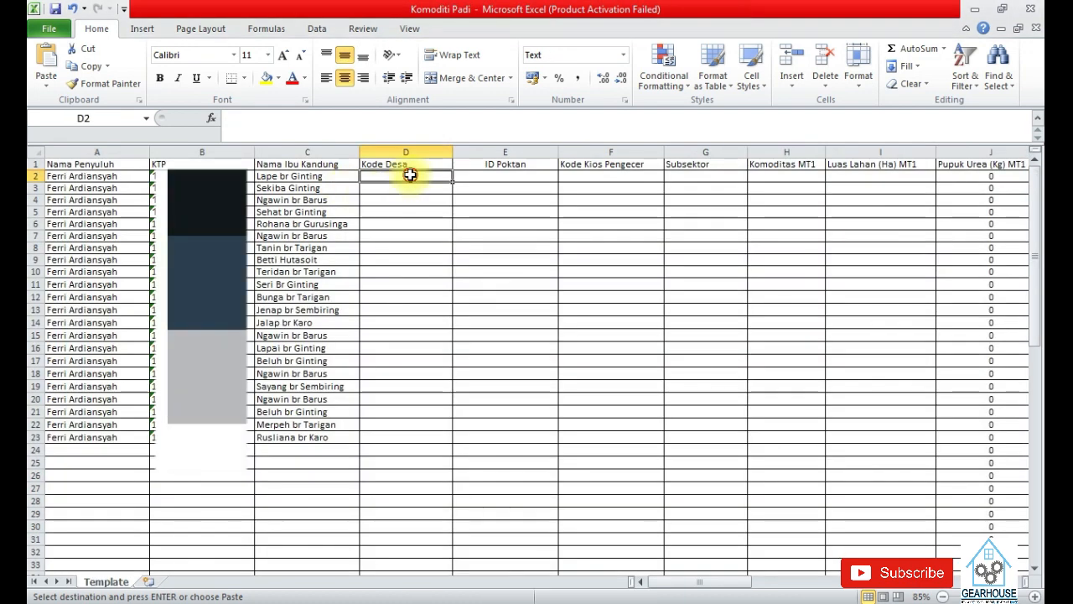
{"action": "key", "text": "ctrl+v"}
Switch to the e-RDKK site in the browser, open the Kelompok Tani master data and search for "berjaya"
{"action": "left_click", "coordinate": [513, 184]}
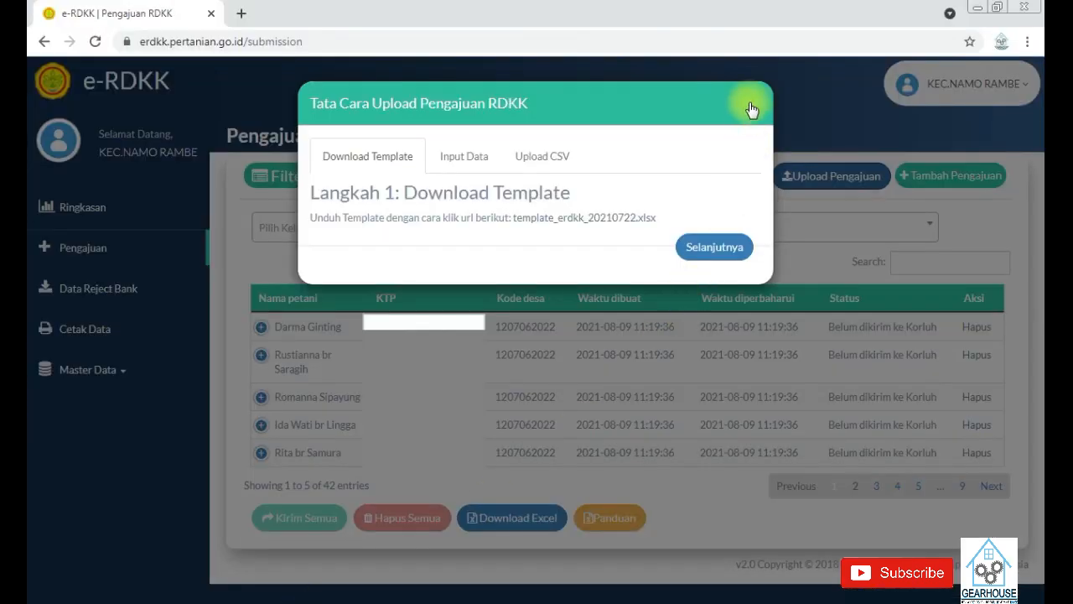
{"action": "left_click", "coordinate": [750, 106]}
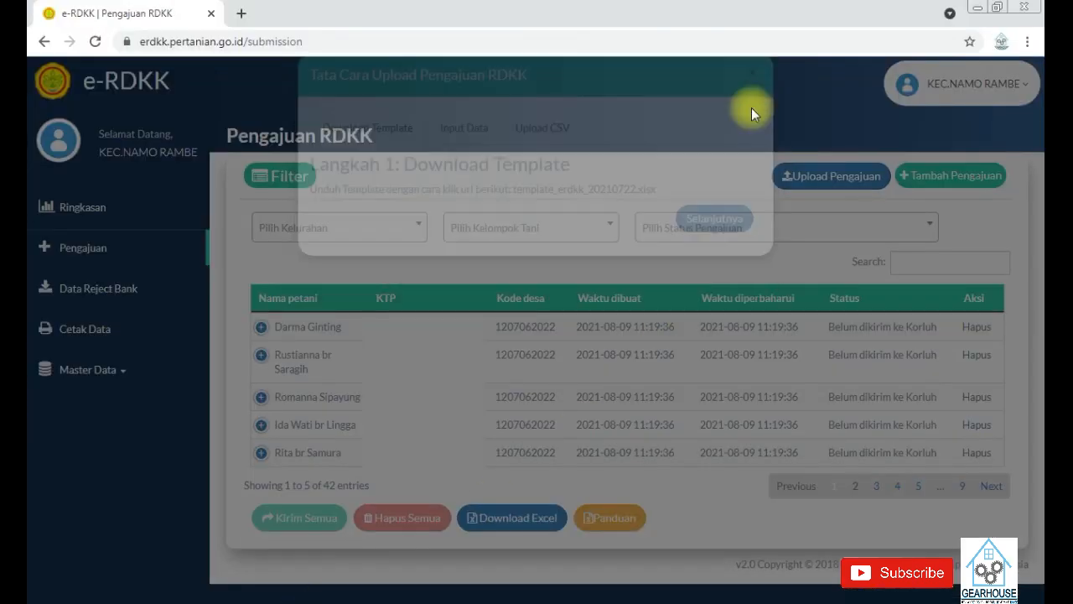
{"action": "left_click", "coordinate": [113, 373]}
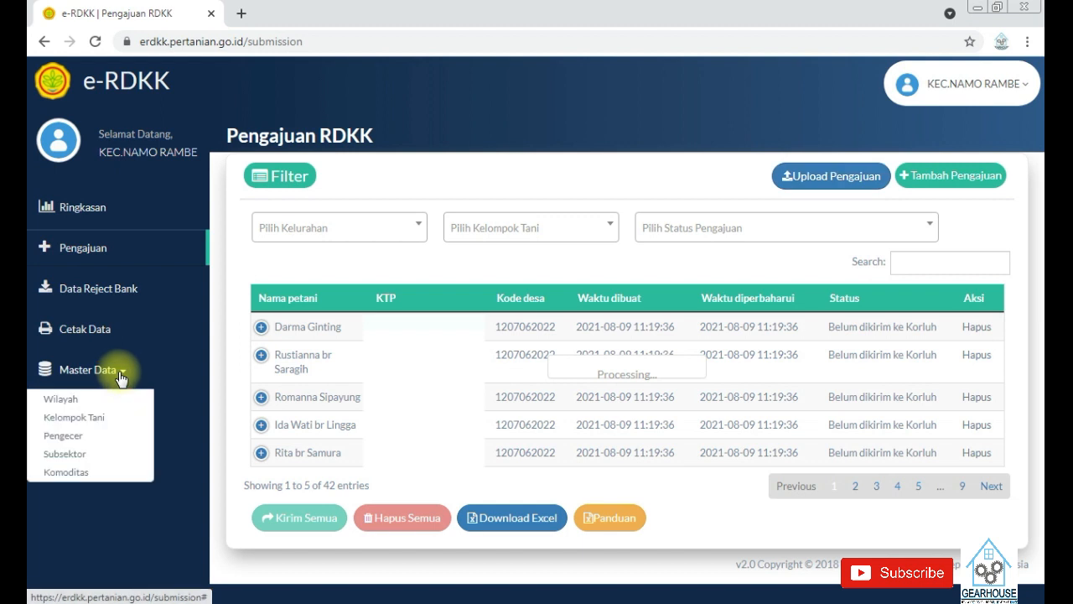
{"action": "left_click", "coordinate": [74, 417]}
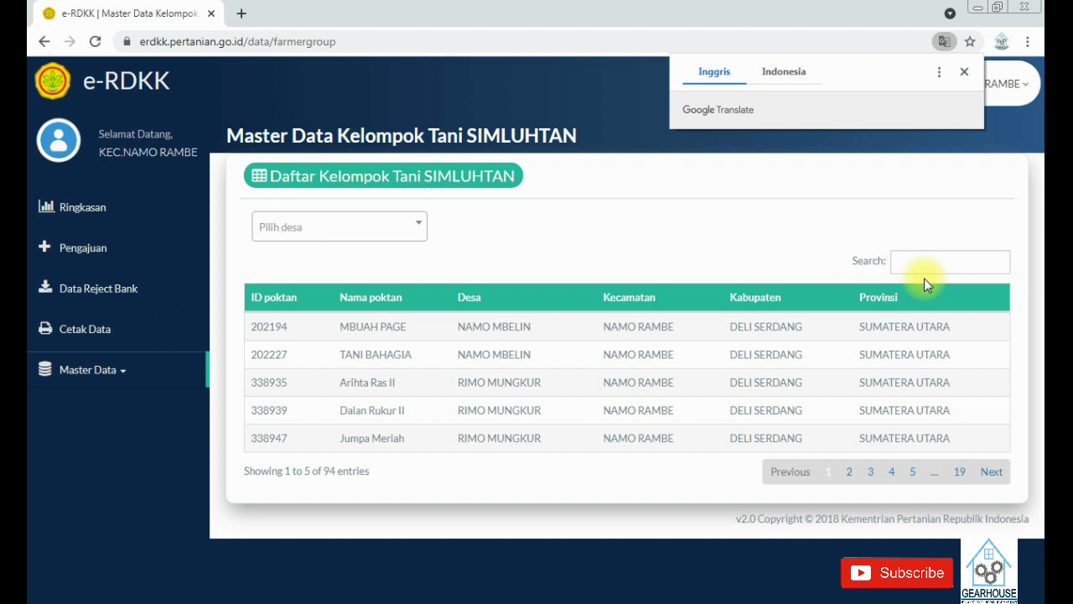
{"action": "left_click", "coordinate": [929, 265]}
{"action": "type", "text": "berjay"}
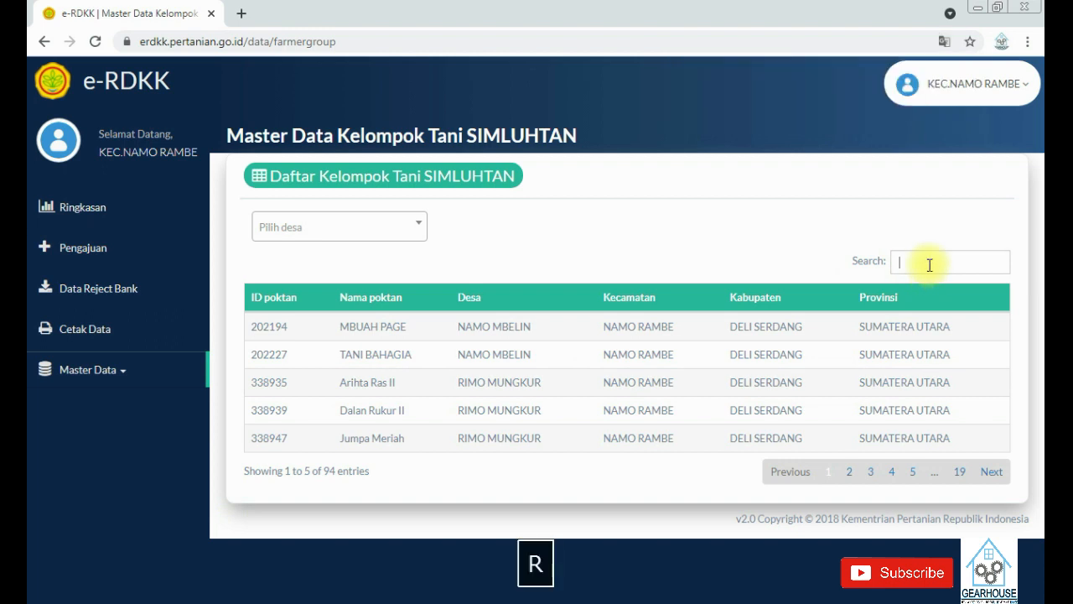
{"action": "type", "text": "a"}
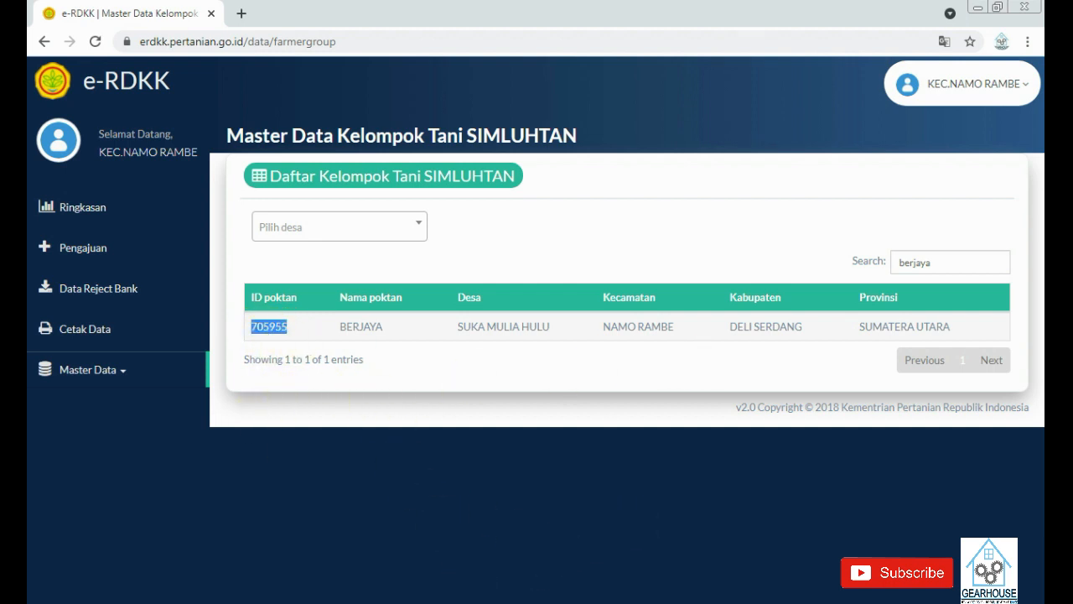
Switch to the Komoditi Padi template in Excel, enter 705955 as the ID Poktan in E2 and recheck it against e-RDKK
{"action": "mouse_move", "coordinate": [567, 577]}
{"action": "left_click", "coordinate": [486, 557]}
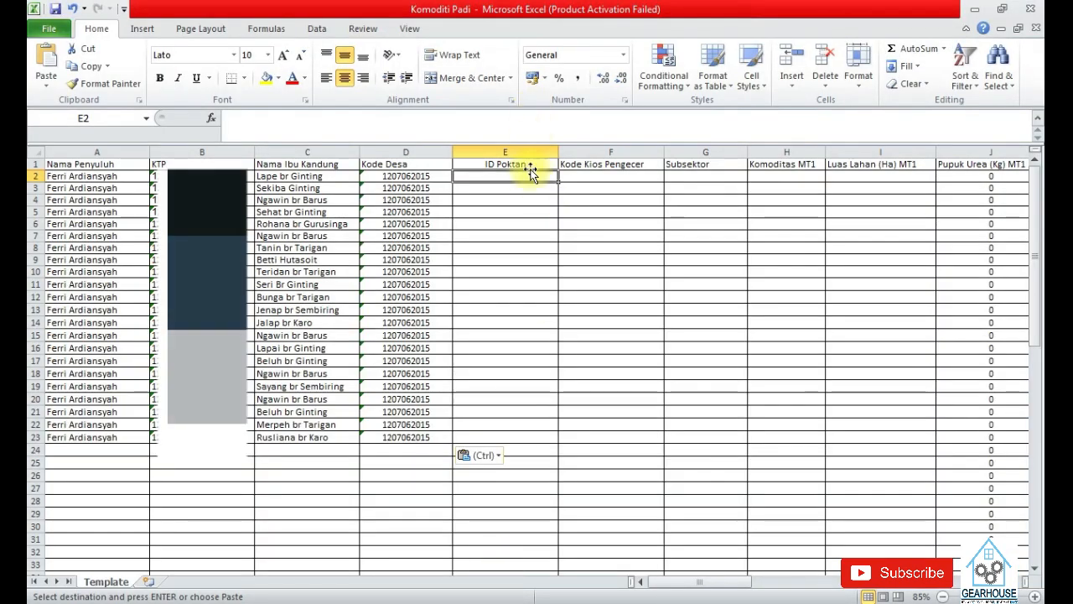
{"action": "type", "text": "70"}
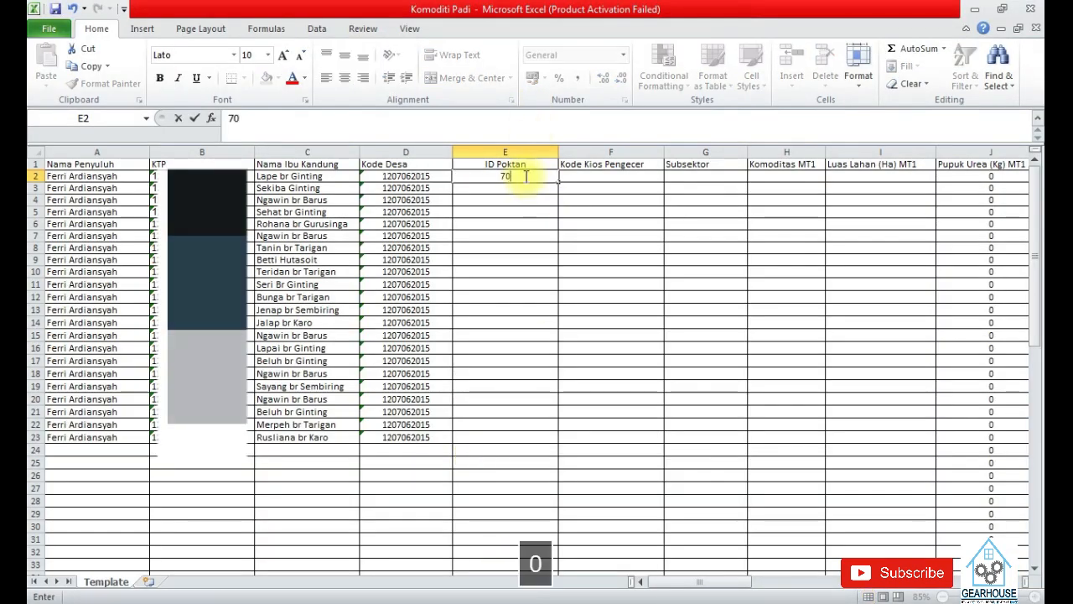
{"action": "type", "text": "5955"}
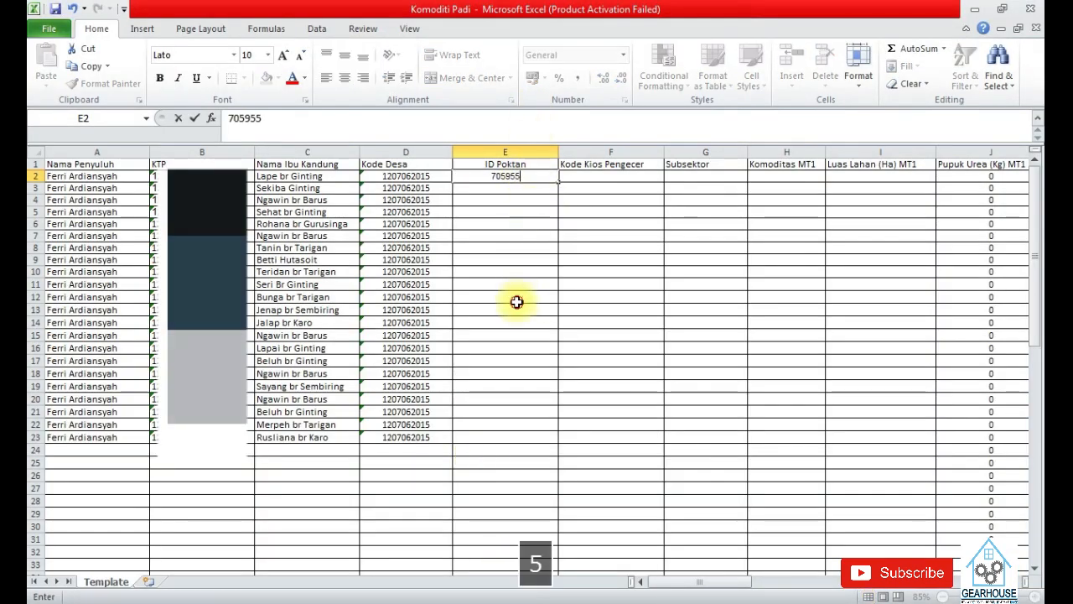
{"action": "left_click", "coordinate": [515, 296]}
{"action": "left_click", "coordinate": [313, 602]}
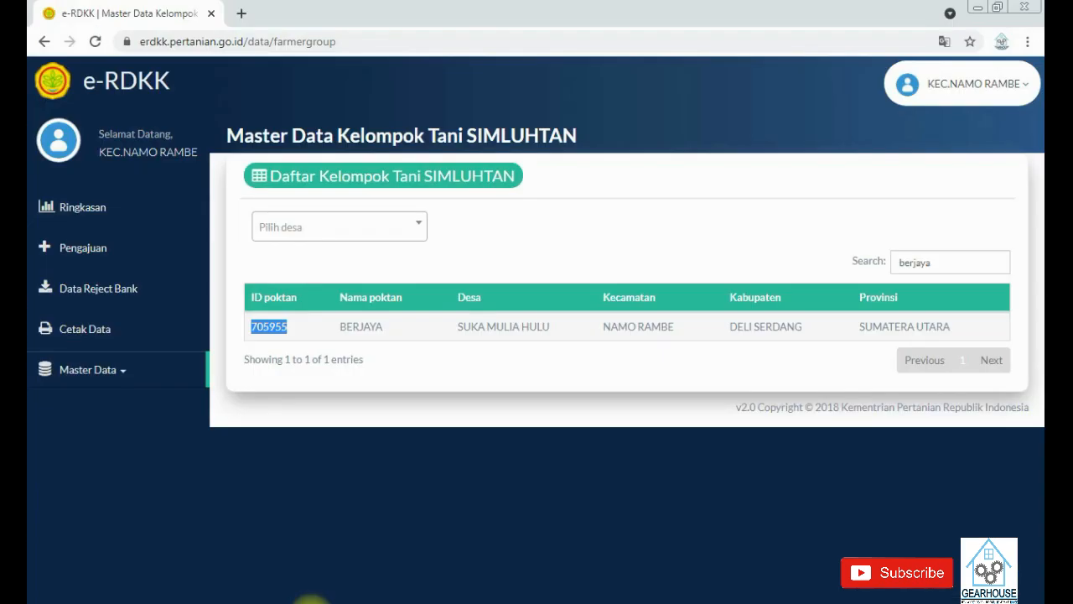
{"action": "left_click", "coordinate": [311, 600]}
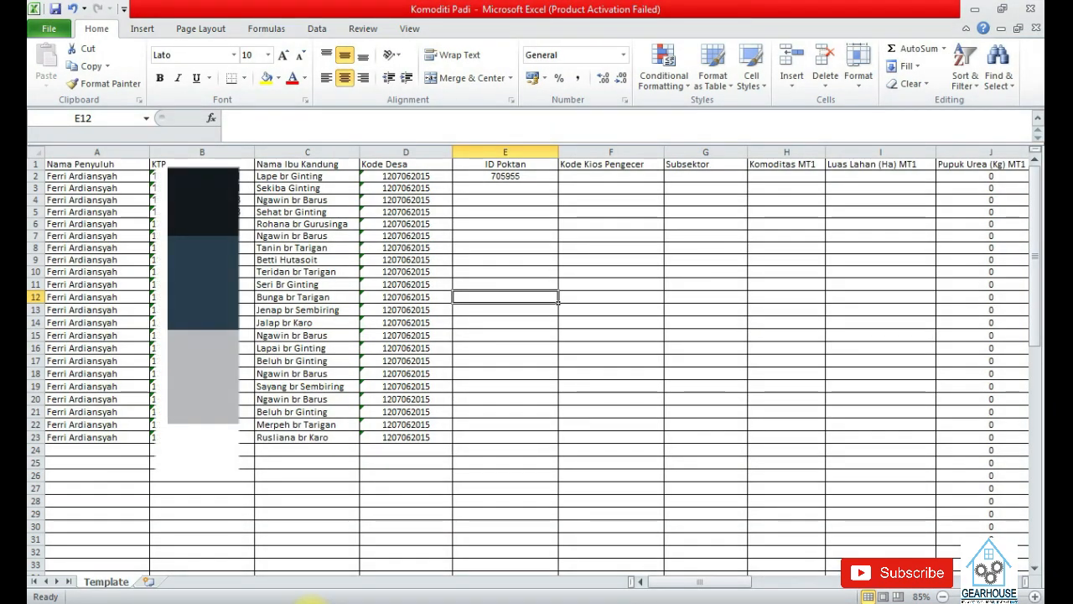
{"action": "left_click", "coordinate": [312, 600]}
{"action": "left_click", "coordinate": [312, 600]}
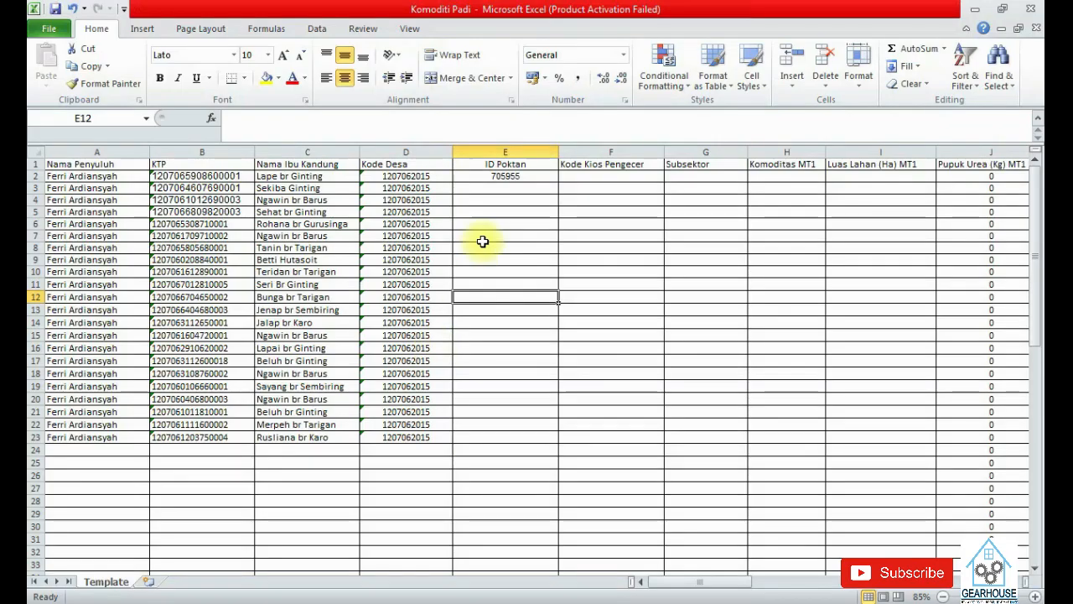
Copy the ID Poktan from E2 to E3 and fill it down through E23
{"action": "left_click", "coordinate": [541, 180]}
{"action": "key", "text": "ctrl+c"}
{"action": "left_click", "coordinate": [527, 188]}
{"action": "key", "text": "ctrl+v"}
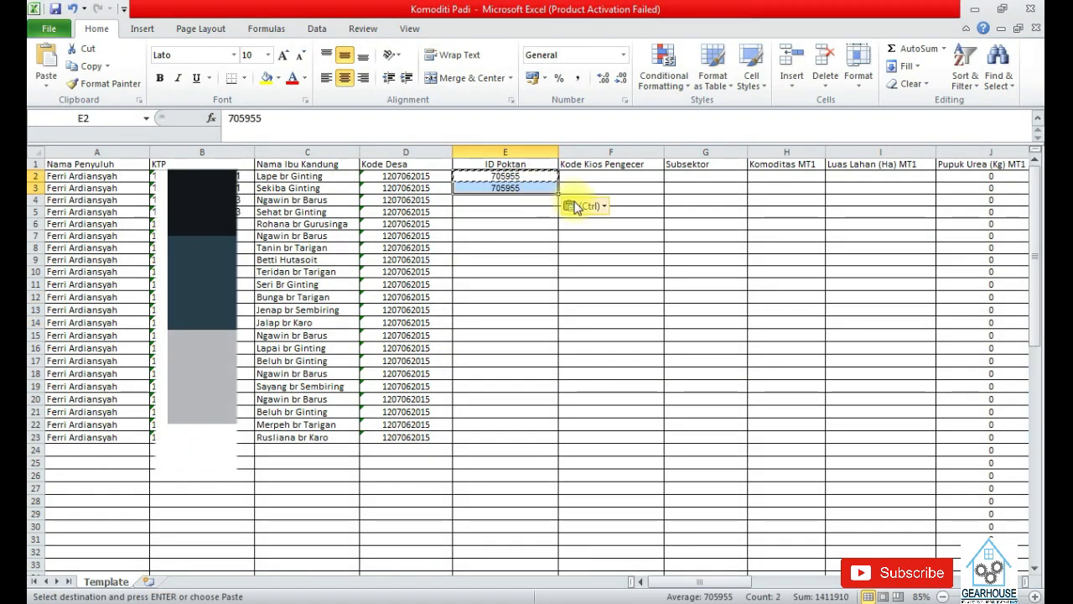
{"action": "left_click_drag", "start_coordinate": [559, 194], "coordinate": [543, 441]}
{"action": "left_click", "coordinate": [831, 233]}
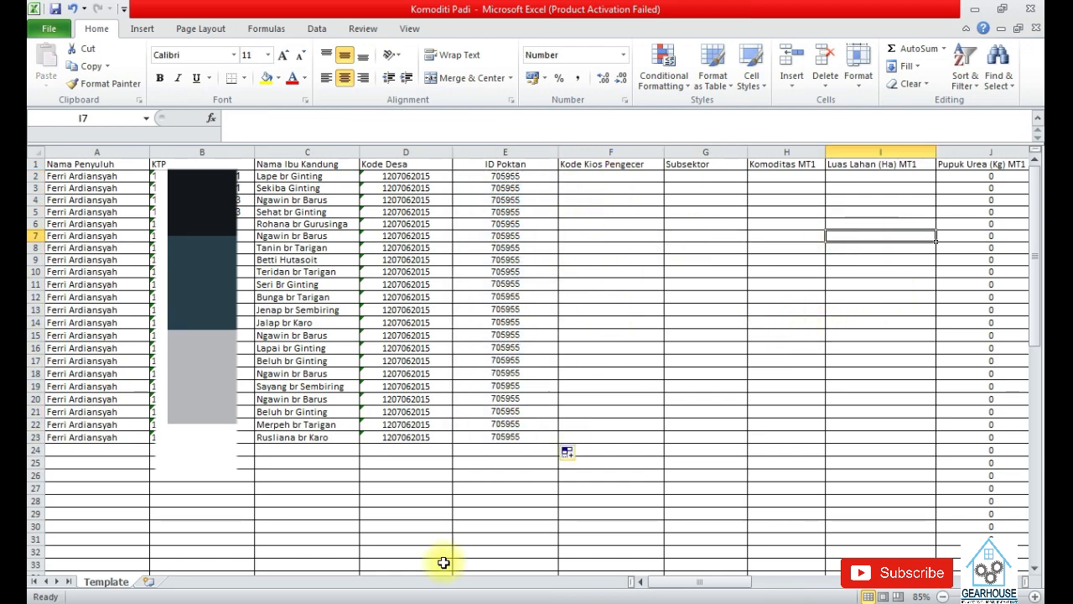
Copy the Kode Kios Pengecer entries C2:C23 from the RDKK workbook into the template starting at F2
{"action": "left_click", "coordinate": [511, 582]}
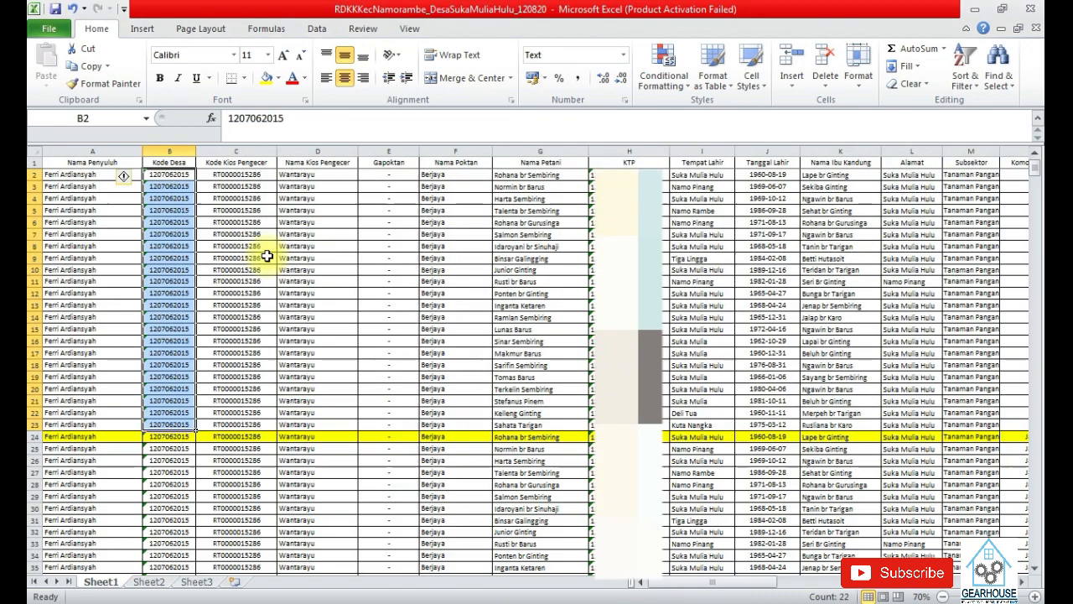
{"action": "left_click_drag", "start_coordinate": [248, 173], "coordinate": [245, 431]}
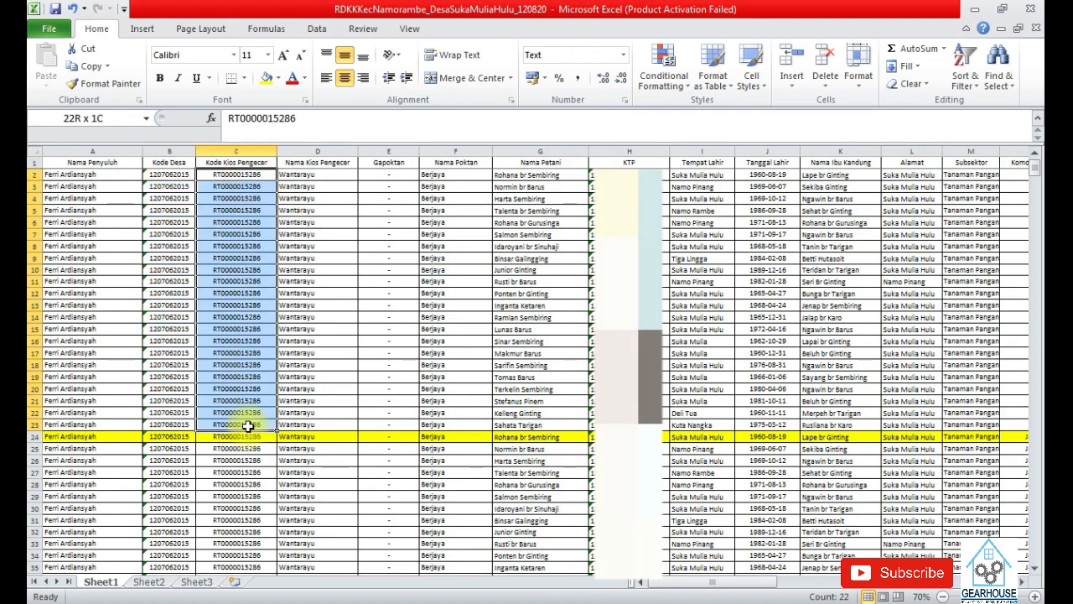
{"action": "key", "text": "ctrl+c"}
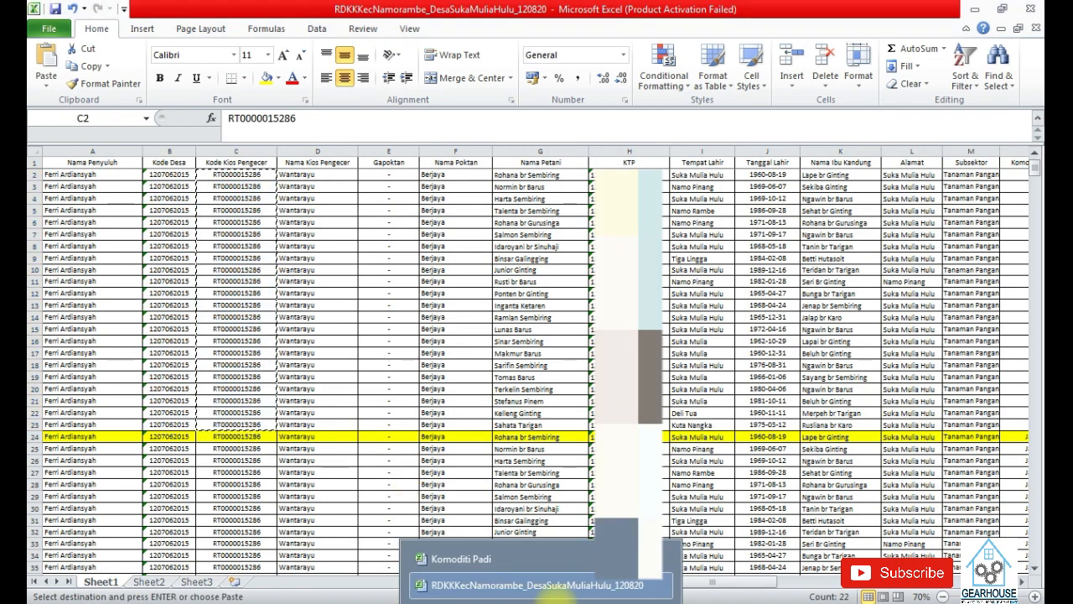
{"action": "left_click", "coordinate": [452, 556]}
{"action": "left_click", "coordinate": [626, 181]}
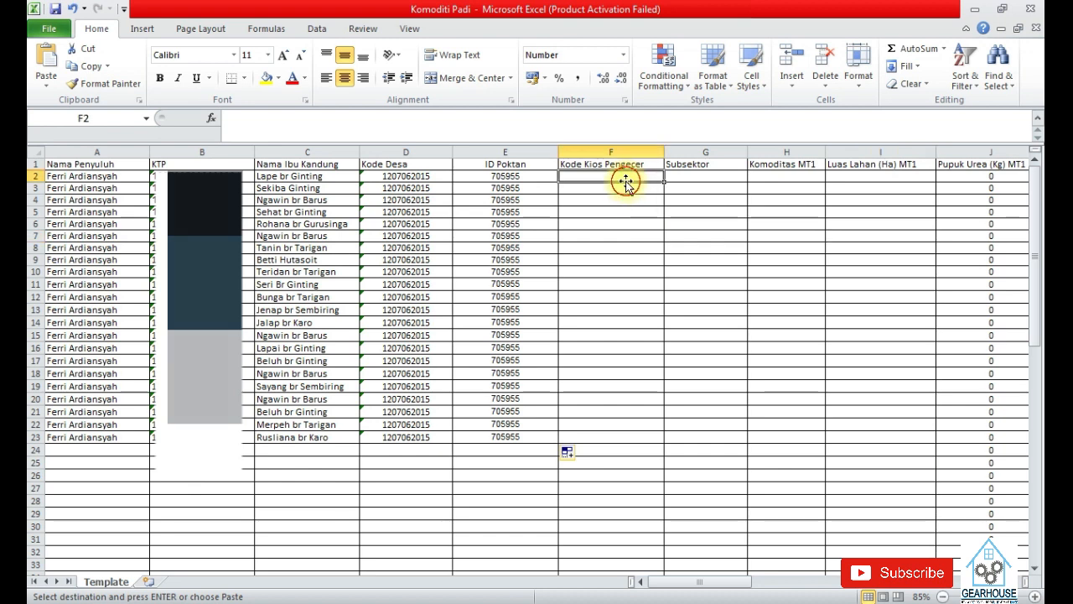
{"action": "key", "text": "ctrl+v"}
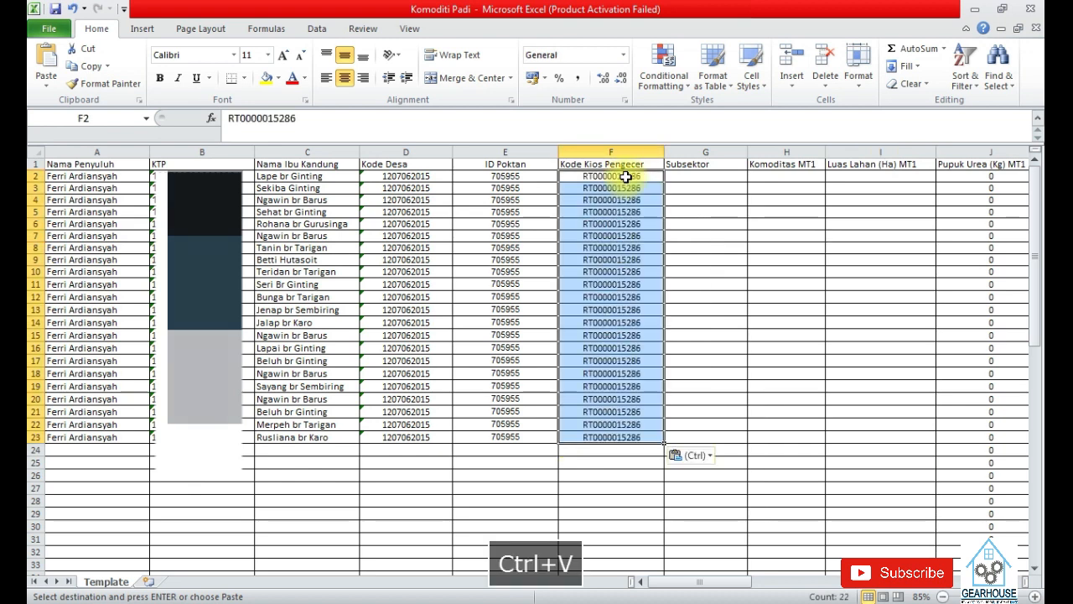
{"action": "left_click_drag", "start_coordinate": [699, 373], "coordinate": [699, 361]}
Copy the Subsektor entries M2:M23 from the RDKK workbook into the template's Subsektor column starting at G2
{"action": "left_click", "coordinate": [694, 176]}
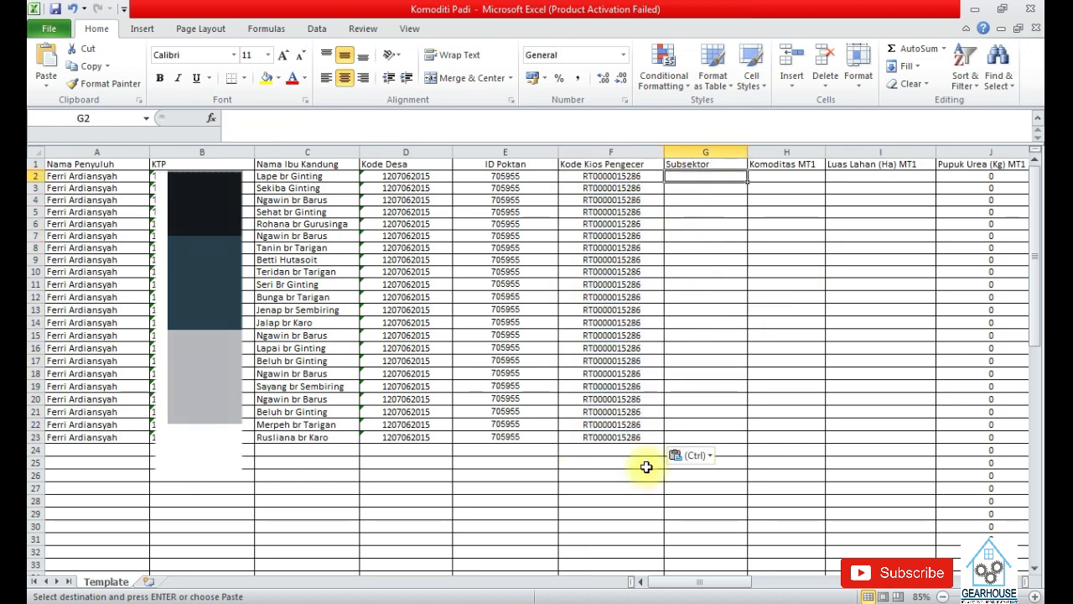
{"action": "mouse_move", "coordinate": [545, 599]}
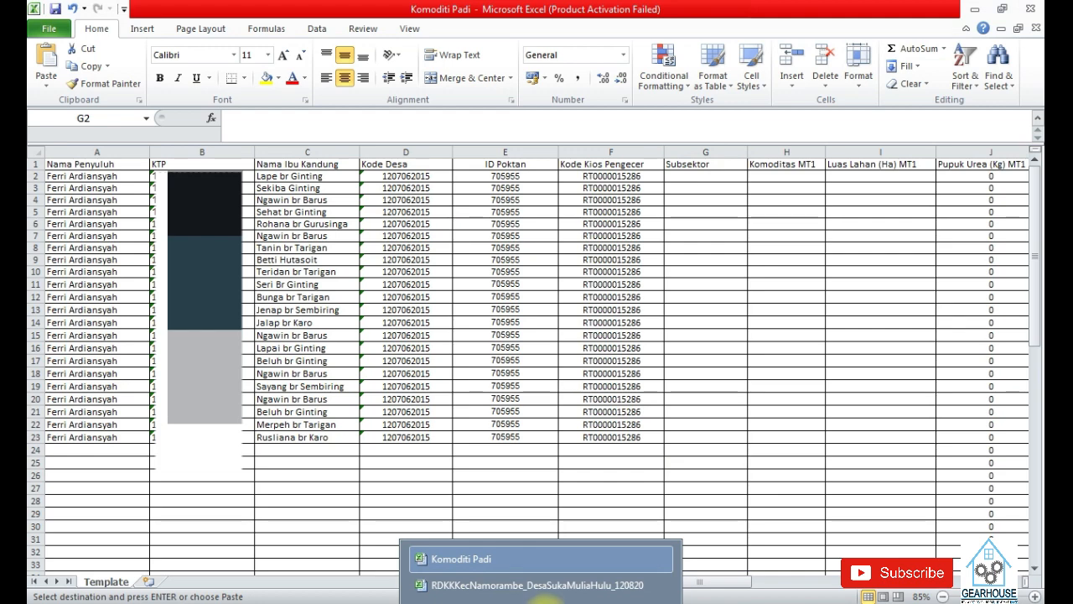
{"action": "left_click", "coordinate": [470, 586]}
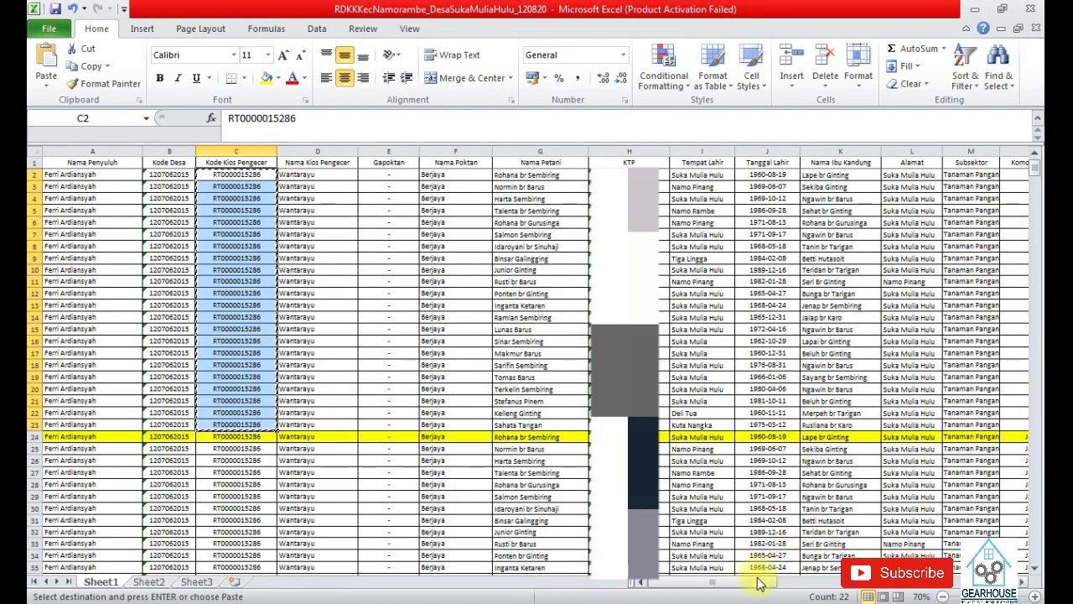
{"action": "left_click_drag", "start_coordinate": [763, 582], "coordinate": [783, 580]}
{"action": "left_click_drag", "start_coordinate": [827, 178], "coordinate": [827, 419]}
{"action": "key", "text": "ctrl+c"}
{"action": "left_click", "coordinate": [469, 558]}
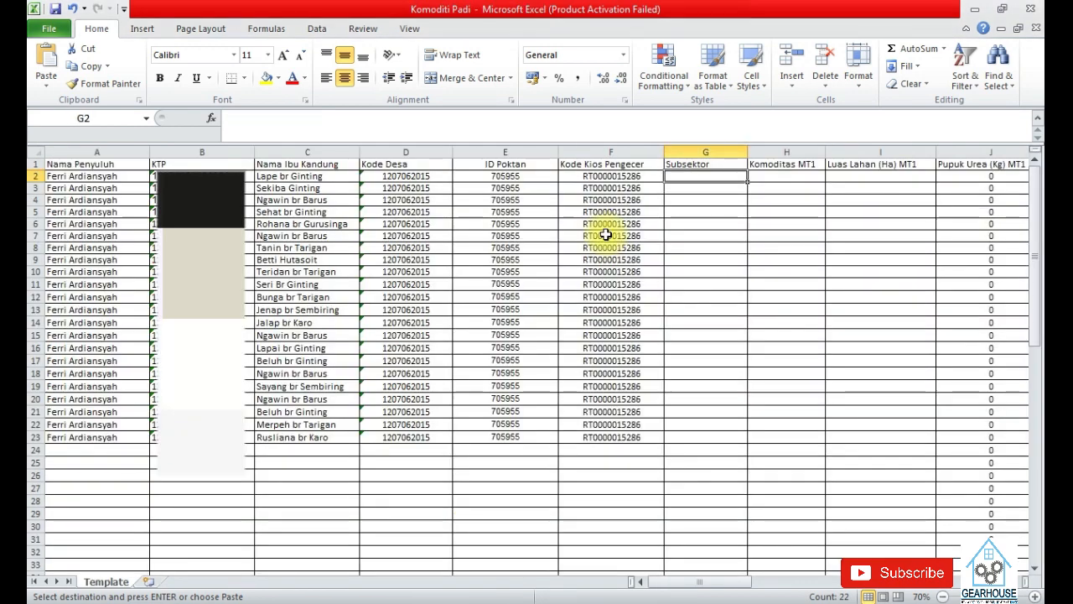
{"action": "key", "text": "ctrl+v"}
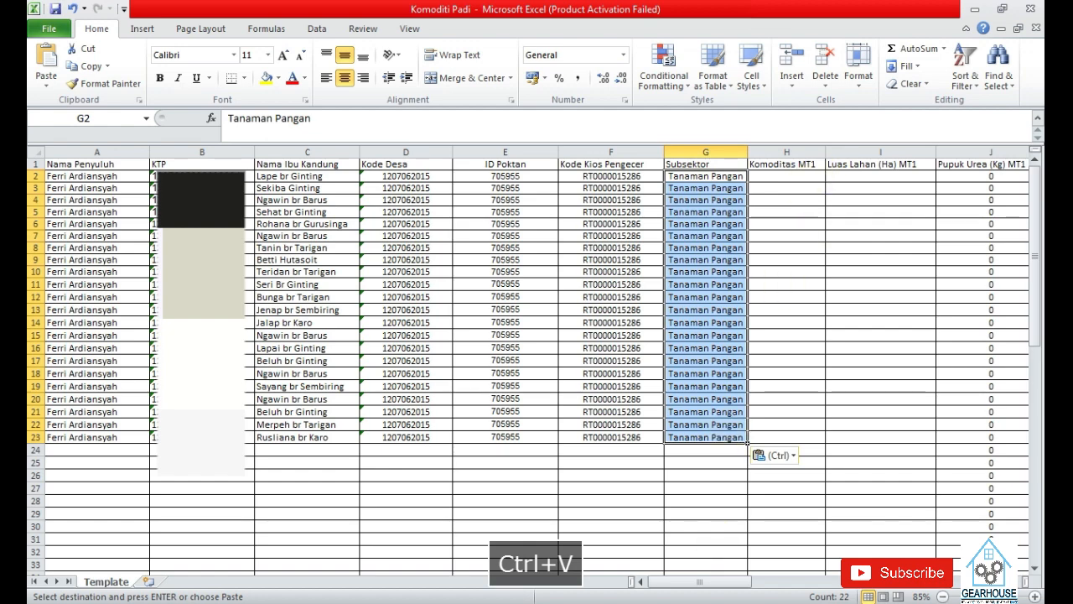
Copy the Komoditas MT1 entries N2:N23 from the RDKK workbook into the template starting at H2
{"action": "left_click", "coordinate": [536, 585]}
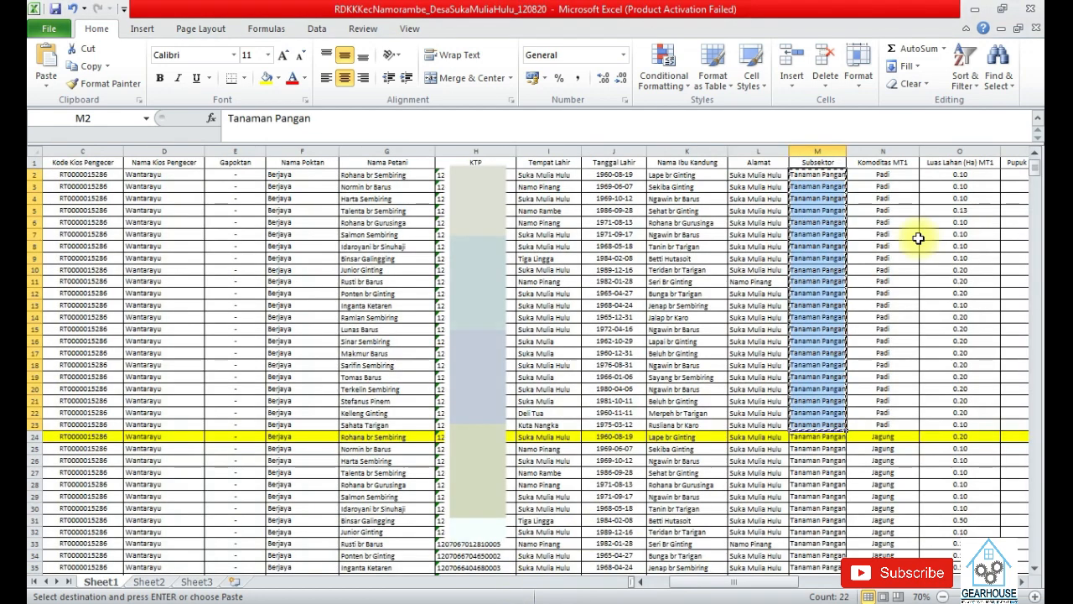
{"action": "left_click_drag", "start_coordinate": [893, 176], "coordinate": [886, 424]}
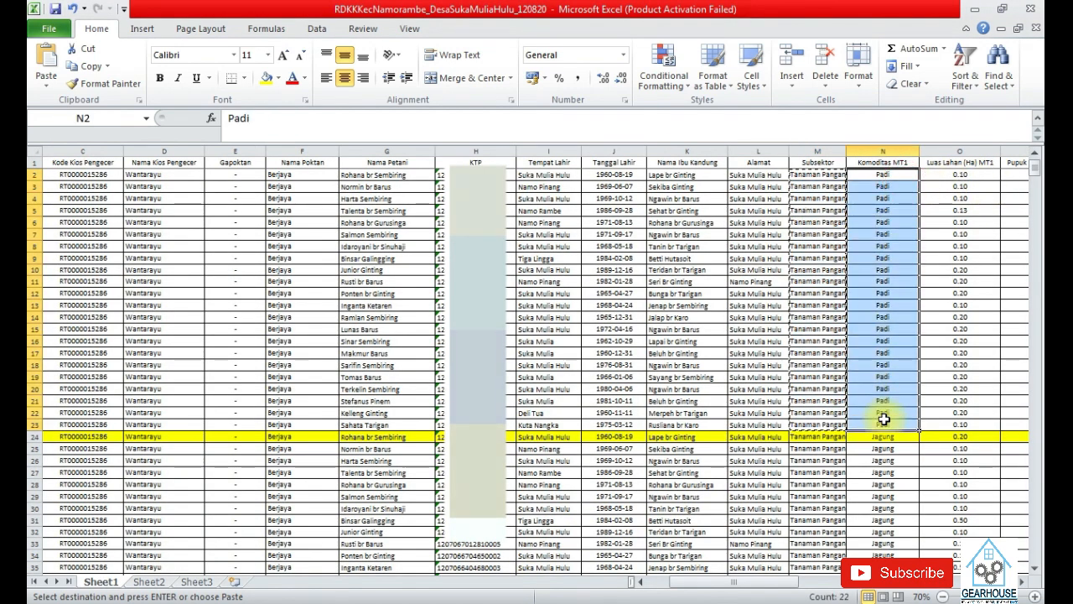
{"action": "key", "text": "ctrl+c"}
{"action": "mouse_move", "coordinate": [587, 597]}
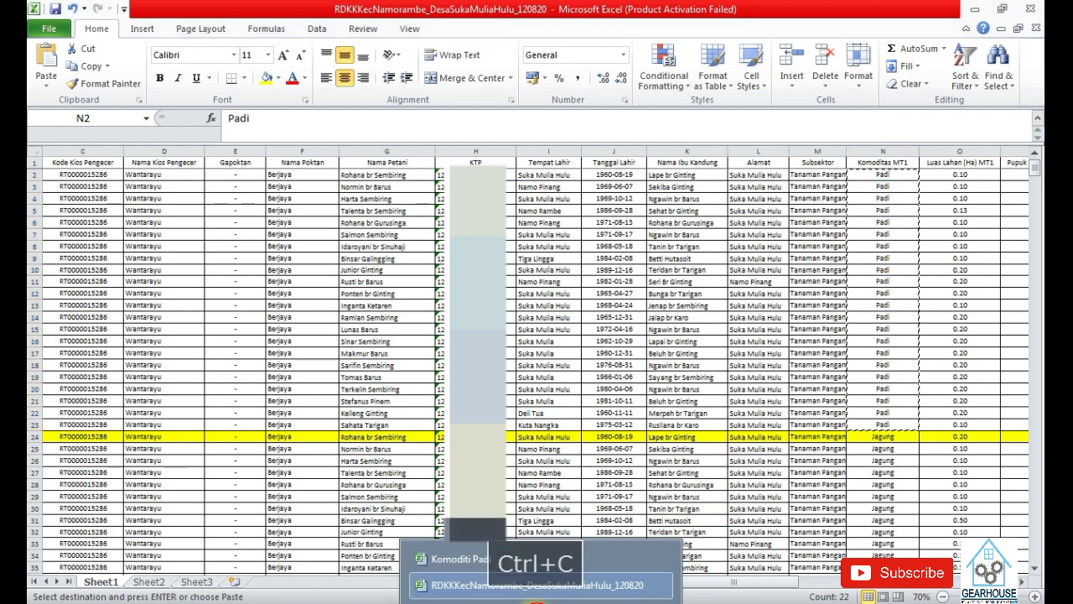
{"action": "left_click", "coordinate": [503, 555]}
{"action": "left_click", "coordinate": [794, 182]}
{"action": "key", "text": "ctrl+v"}
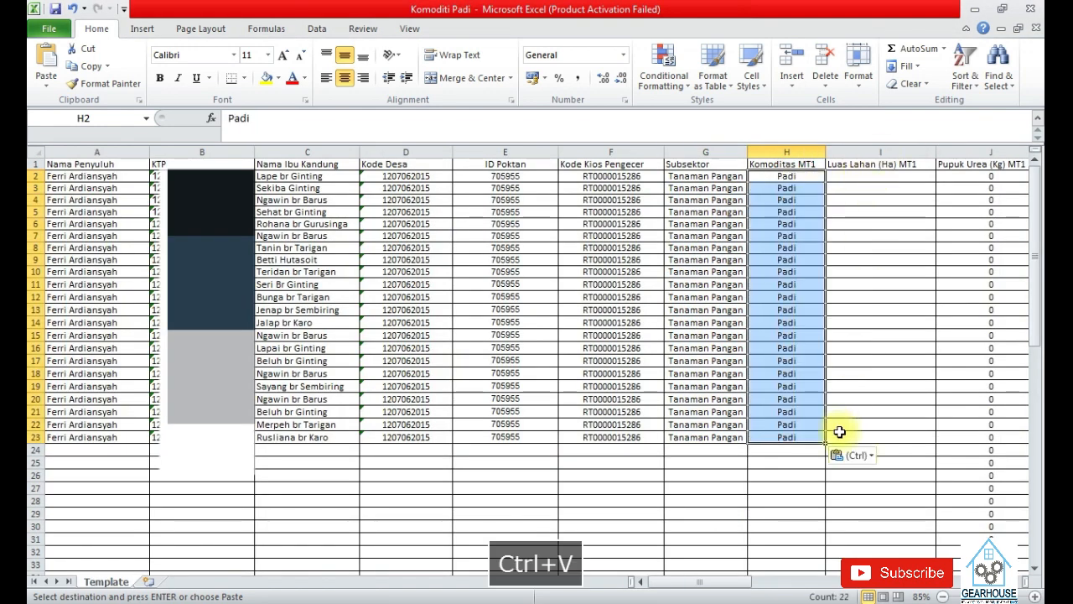
Copy the Luas Lahan (Ha) MT1 values O2:O23 from the RDKK workbook into the template starting at I2
{"action": "mouse_move", "coordinate": [587, 600]}
{"action": "left_click", "coordinate": [621, 582]}
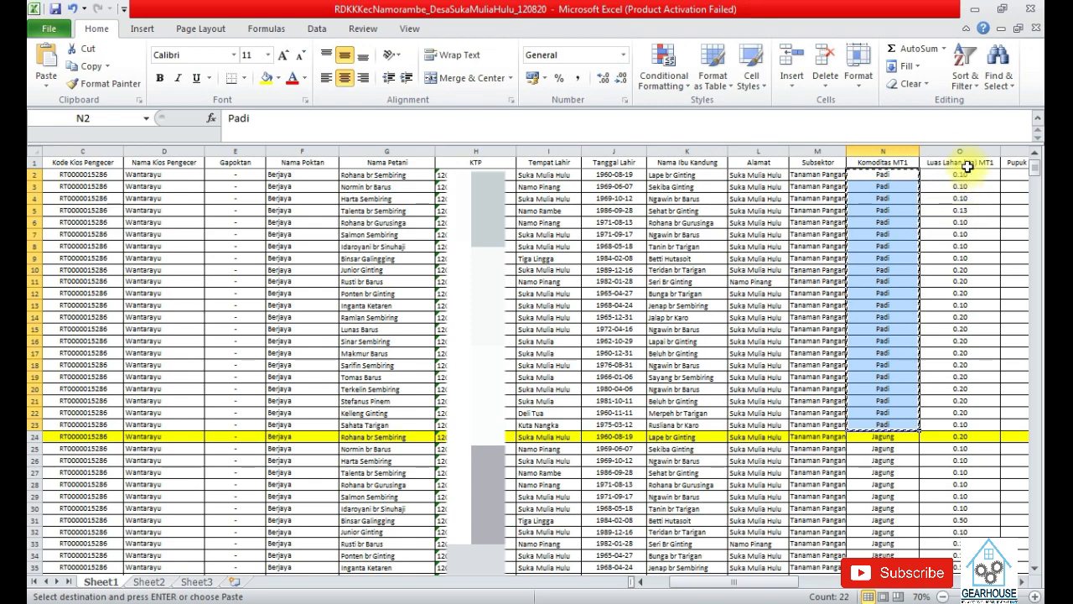
{"action": "left_click_drag", "start_coordinate": [964, 176], "coordinate": [934, 423]}
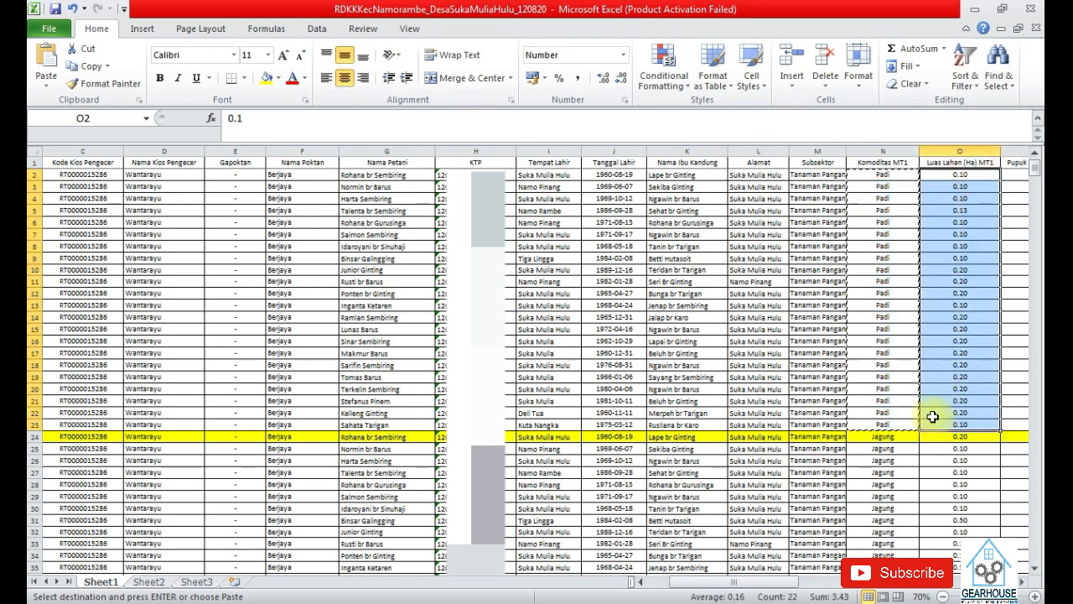
{"action": "key", "text": "ctrl+c"}
{"action": "left_click", "coordinate": [494, 602]}
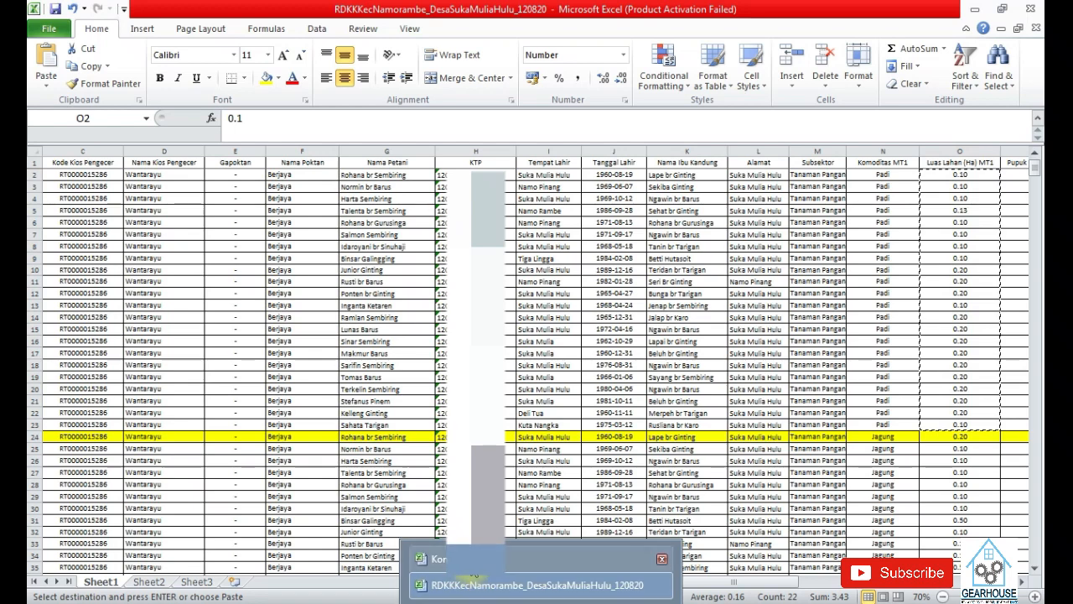
{"action": "left_click", "coordinate": [482, 559]}
{"action": "left_click", "coordinate": [877, 180]}
{"action": "key", "text": "ctrl+v"}
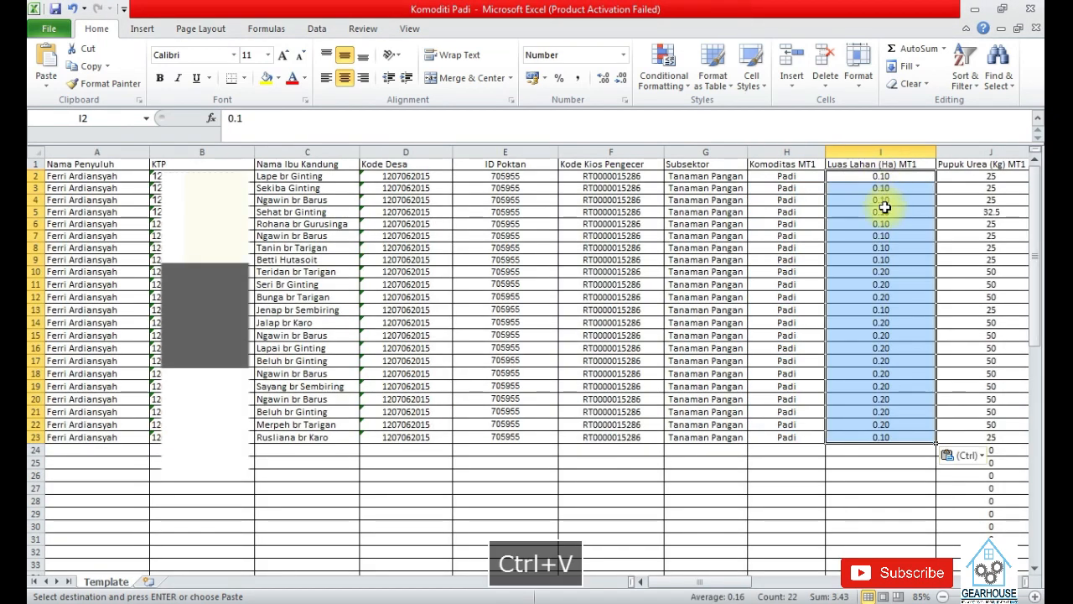
Copy the Komoditas MT2 and Luas Lahan (Ha) MT2 entries U2:V23 from the RDKK workbook into the template starting at Q2
{"action": "left_click_drag", "start_coordinate": [714, 582], "coordinate": [749, 577]}
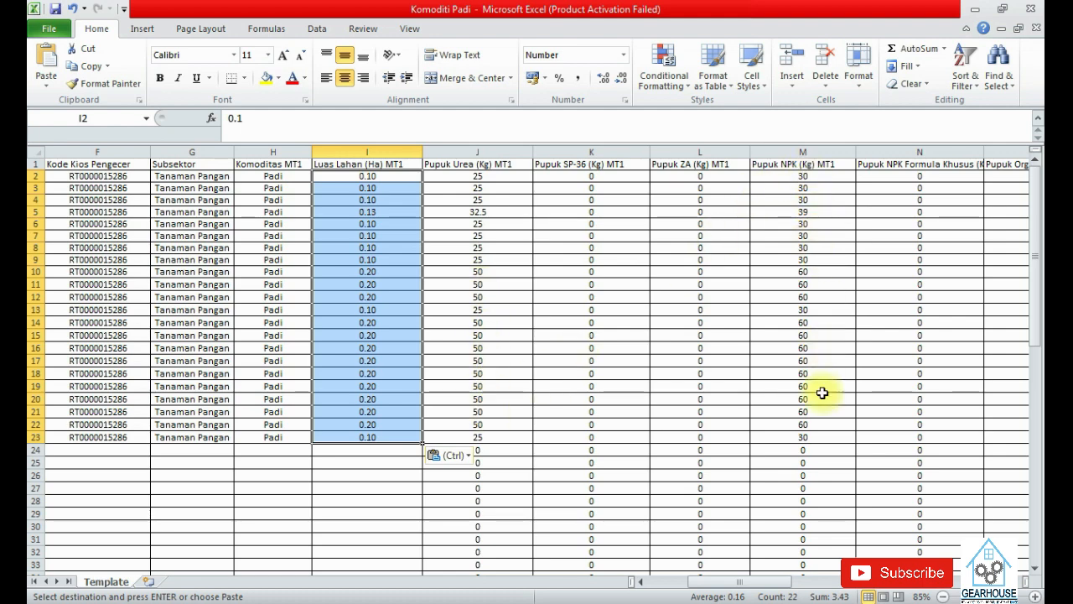
{"action": "left_click_drag", "start_coordinate": [721, 580], "coordinate": [791, 575]}
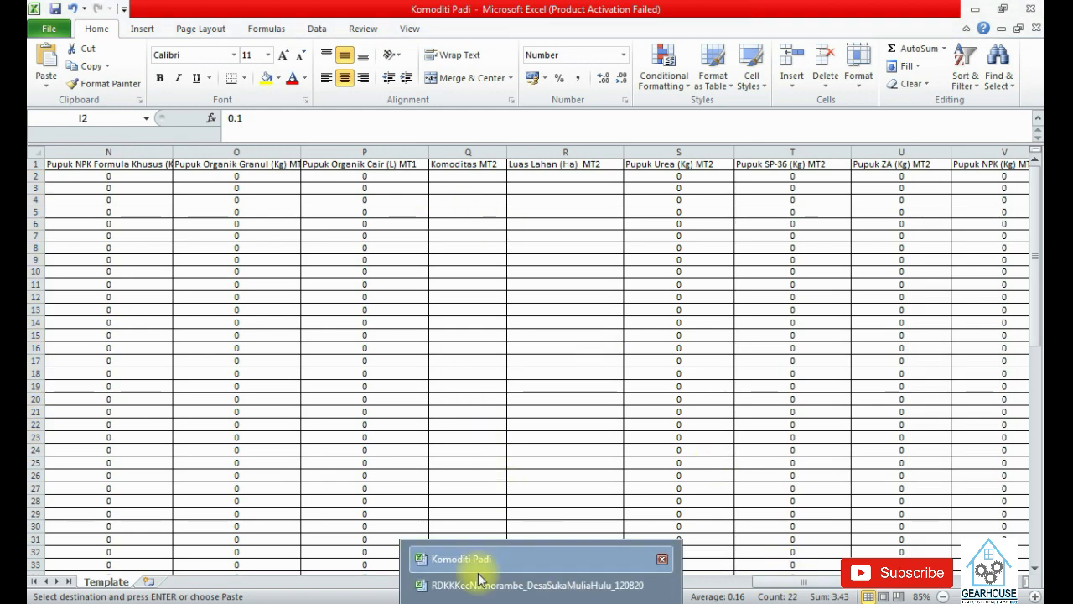
{"action": "left_click", "coordinate": [477, 580]}
{"action": "left_click_drag", "start_coordinate": [744, 582], "coordinate": [875, 583]}
{"action": "left_click_drag", "start_coordinate": [764, 172], "coordinate": [833, 415]}
{"action": "key", "text": "ctrl+c"}
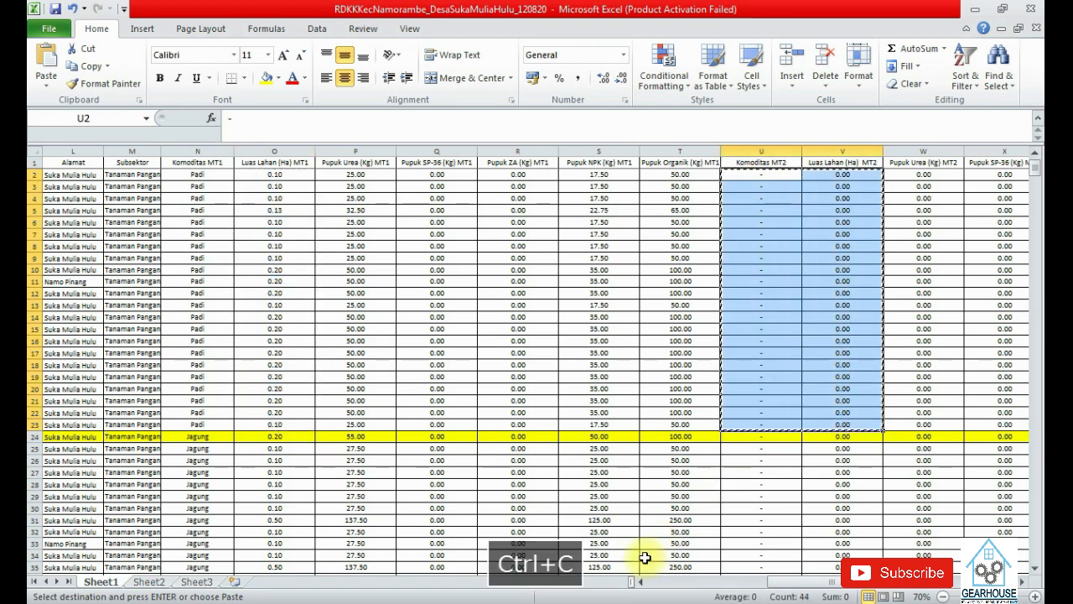
{"action": "left_click", "coordinate": [545, 601]}
{"action": "left_click", "coordinate": [501, 559]}
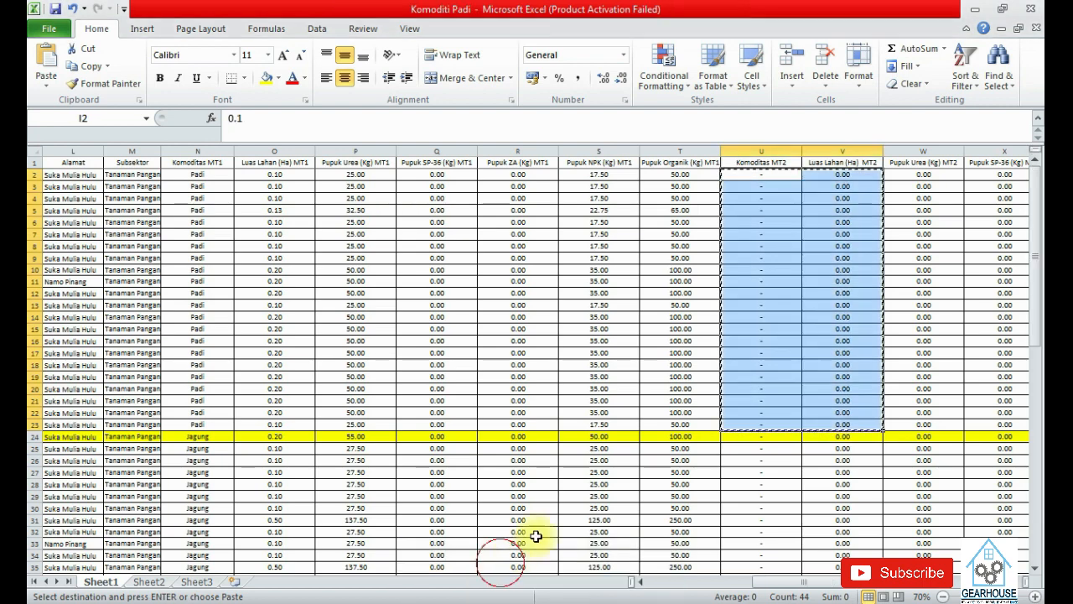
{"action": "left_click", "coordinate": [467, 175]}
{"action": "key", "text": "ctrl+v"}
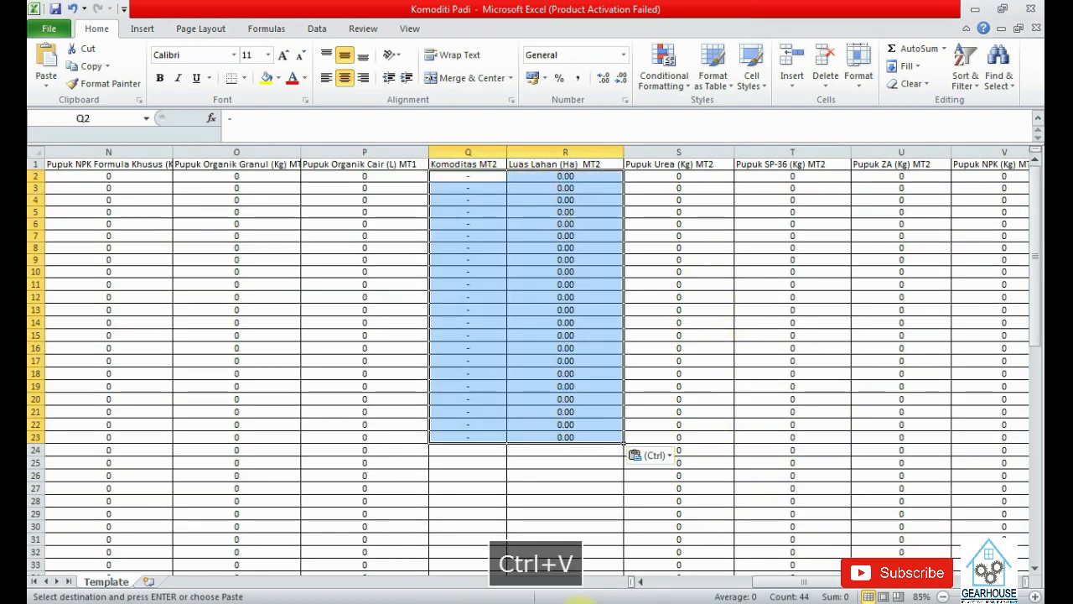
Copy the Komoditas MT3 and Luas Lahan (Ha) MT3 entries AB2:AC23 from the RDKK workbook into the template starting at Z2
{"action": "left_click_drag", "start_coordinate": [780, 585], "coordinate": [810, 581]}
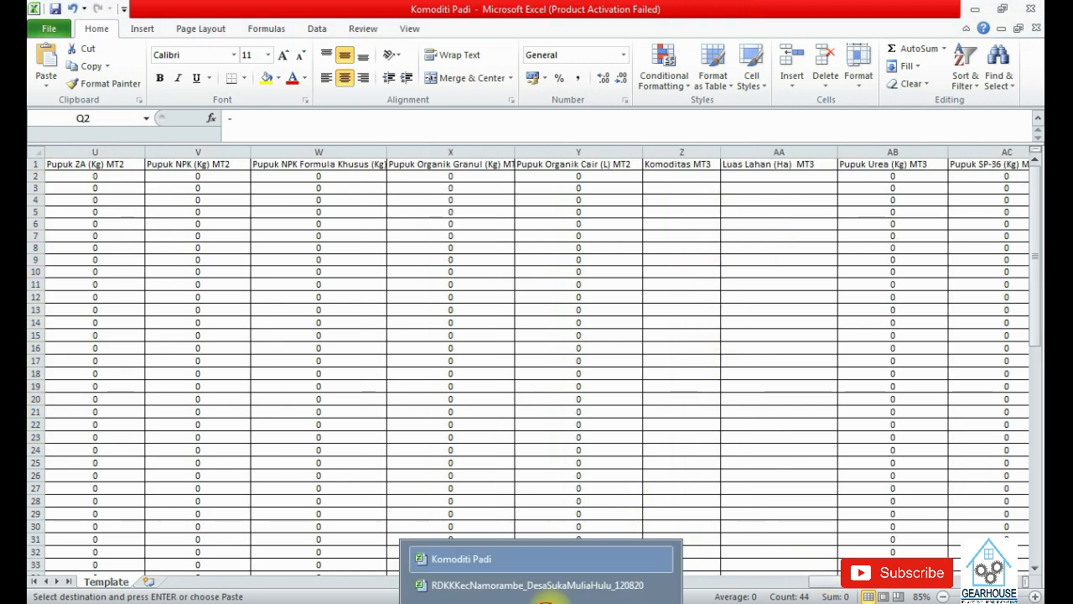
{"action": "left_click", "coordinate": [503, 582]}
{"action": "left_click_drag", "start_coordinate": [810, 581], "coordinate": [896, 556]}
{"action": "left_click_drag", "start_coordinate": [643, 174], "coordinate": [738, 422]}
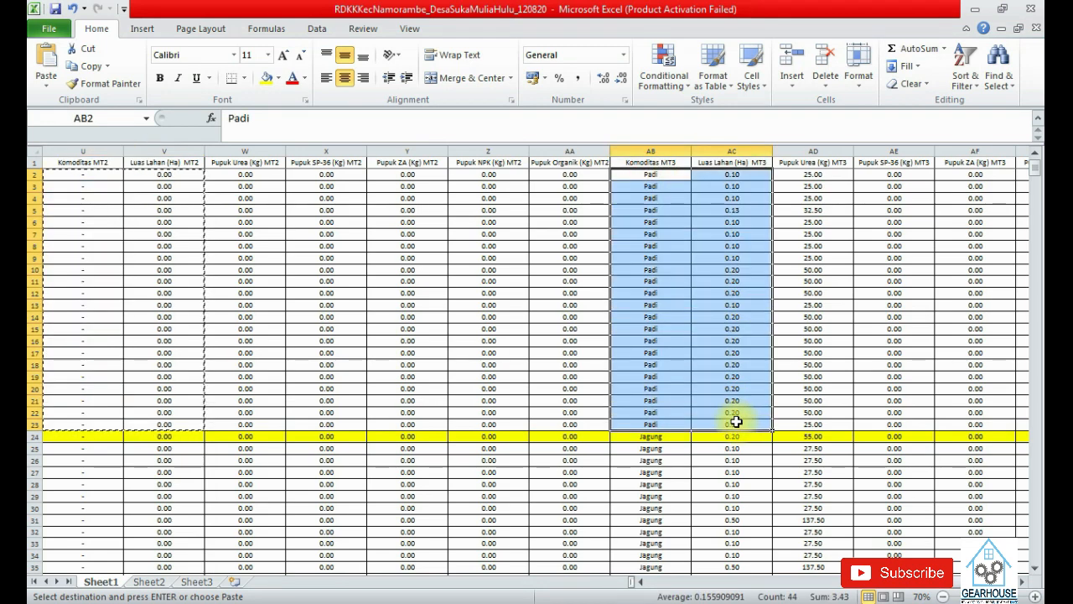
{"action": "key", "text": "ctrl+c"}
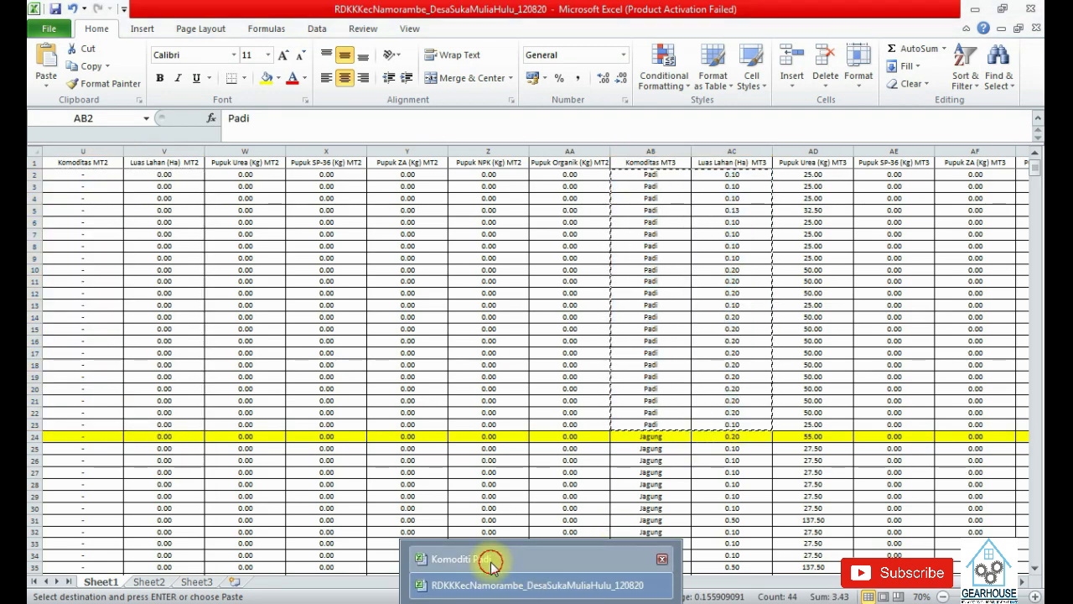
{"action": "left_click", "coordinate": [491, 565]}
{"action": "left_click", "coordinate": [684, 176]}
{"action": "key", "text": "ctrl+v"}
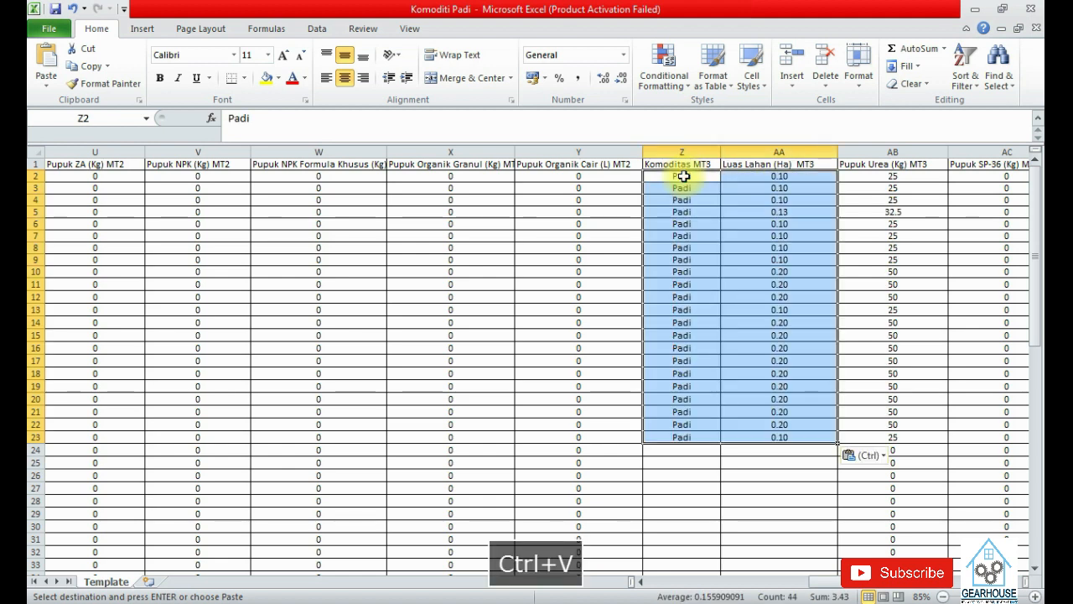
Save the Komoditi Padi workbook and open RDKKKecNamorambe_PoktanBerjaya_090821 from the contoh channel folder
{"action": "left_click", "coordinate": [775, 465]}
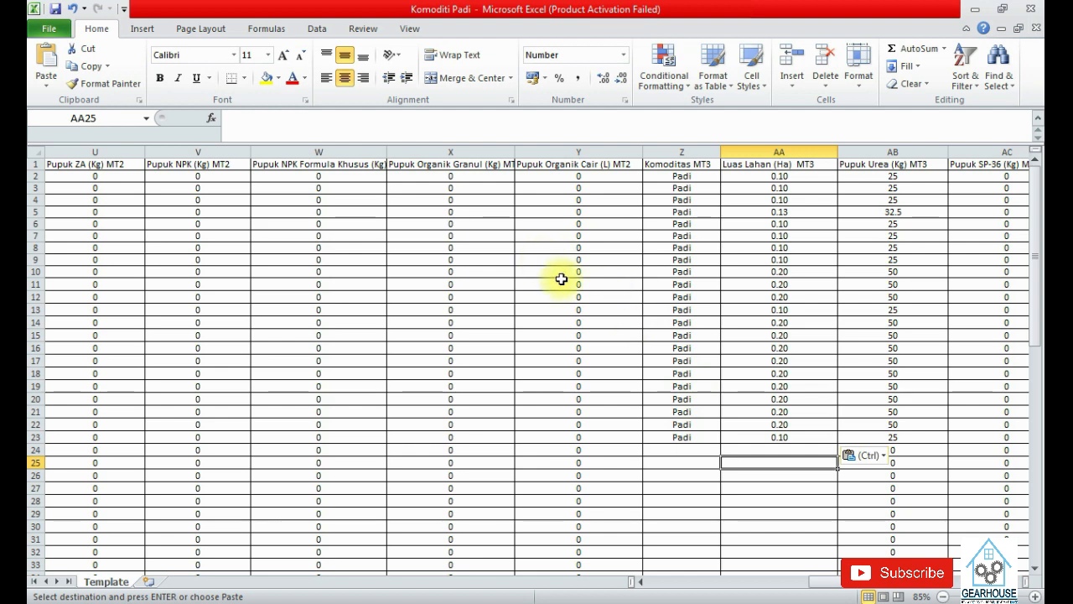
{"action": "key", "text": "ctrl+s"}
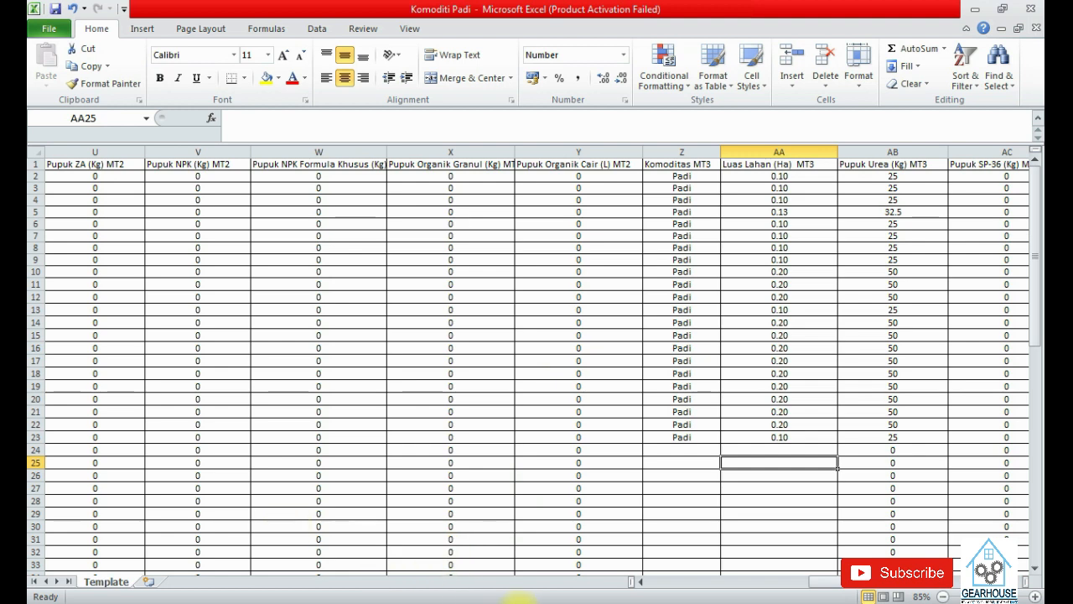
{"action": "left_click", "coordinate": [554, 601]}
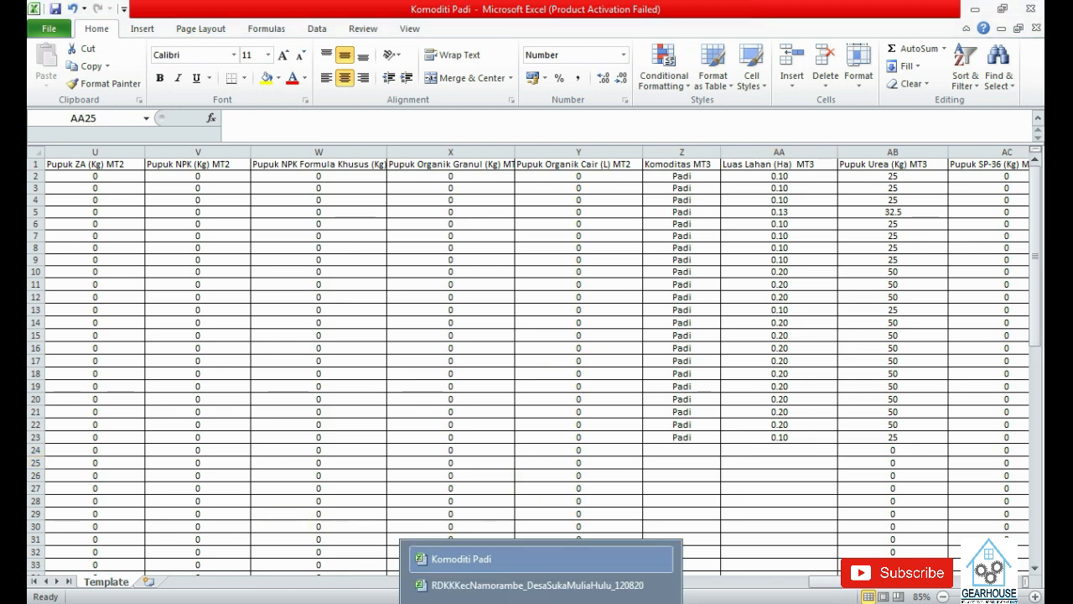
{"action": "mouse_move", "coordinate": [219, 597]}
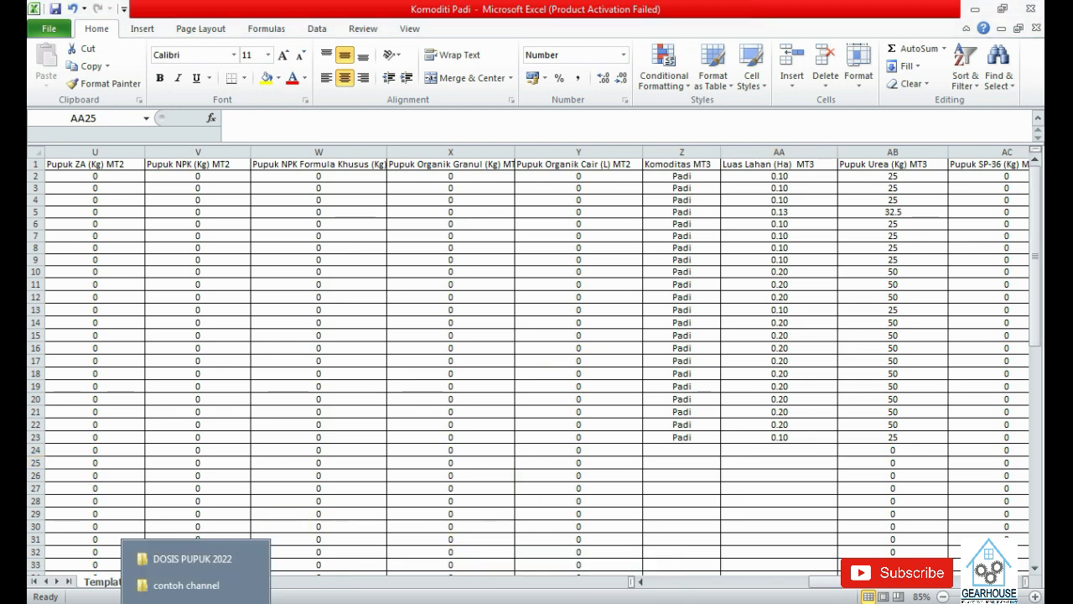
{"action": "left_click", "coordinate": [201, 582]}
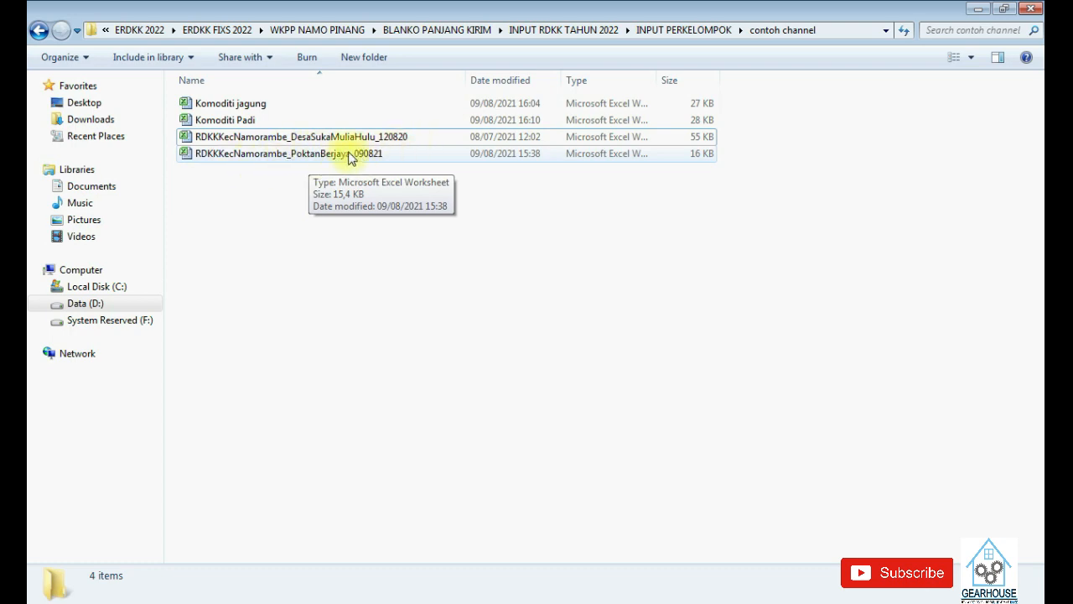
{"action": "left_click", "coordinate": [340, 156]}
{"action": "right_click", "coordinate": [339, 151]}
{"action": "left_click", "coordinate": [379, 161]}
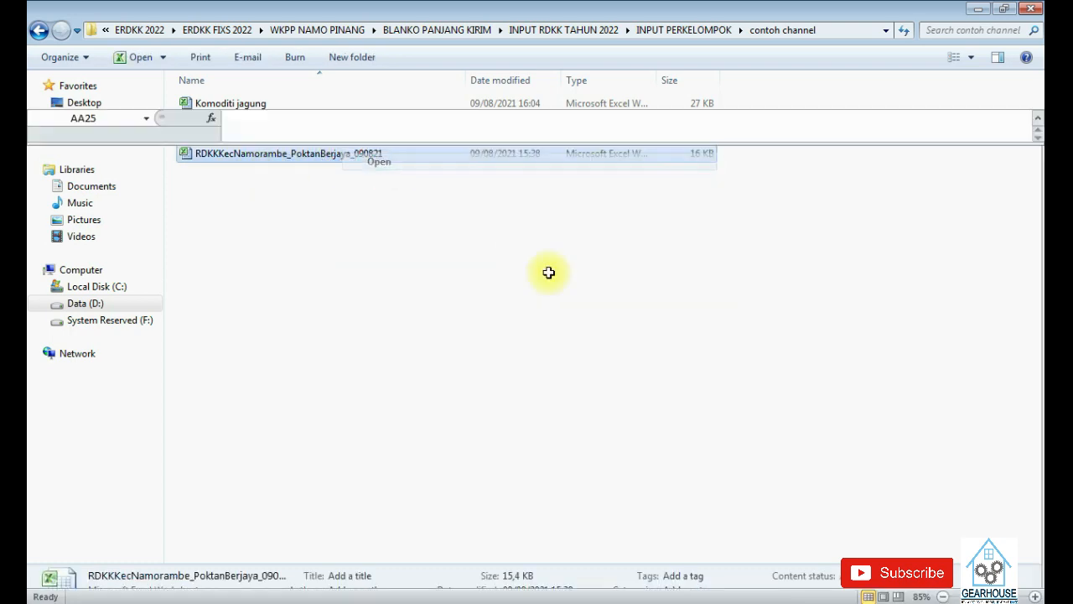
{"action": "left_click", "coordinate": [869, 300]}
{"action": "left_click", "coordinate": [929, 288]}
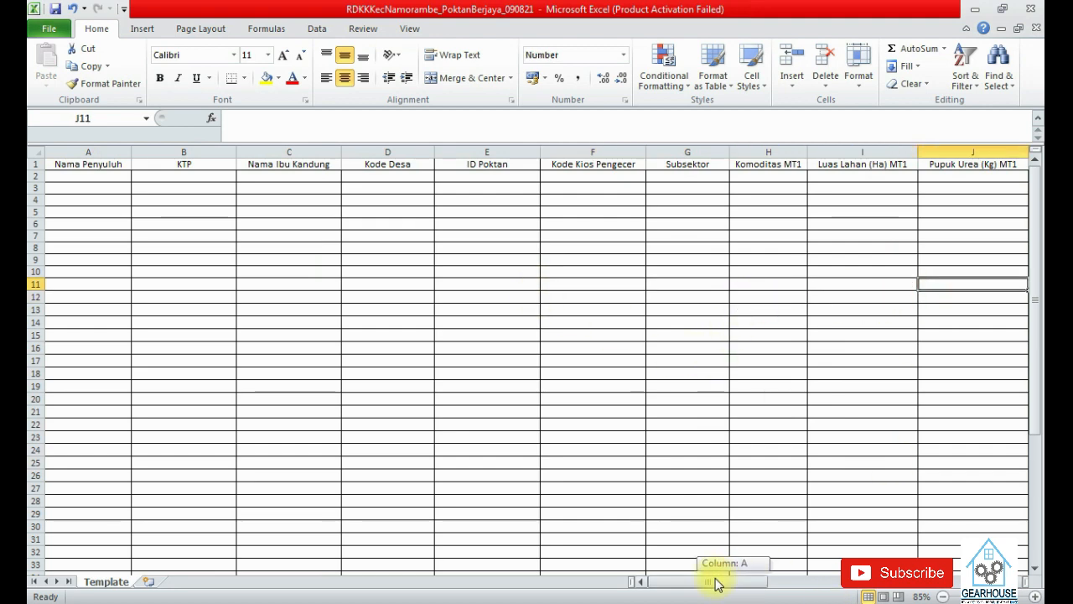
{"action": "left_click_drag", "start_coordinate": [717, 585], "coordinate": [726, 584]}
{"action": "left_click_drag", "start_coordinate": [793, 584], "coordinate": [543, 566]}
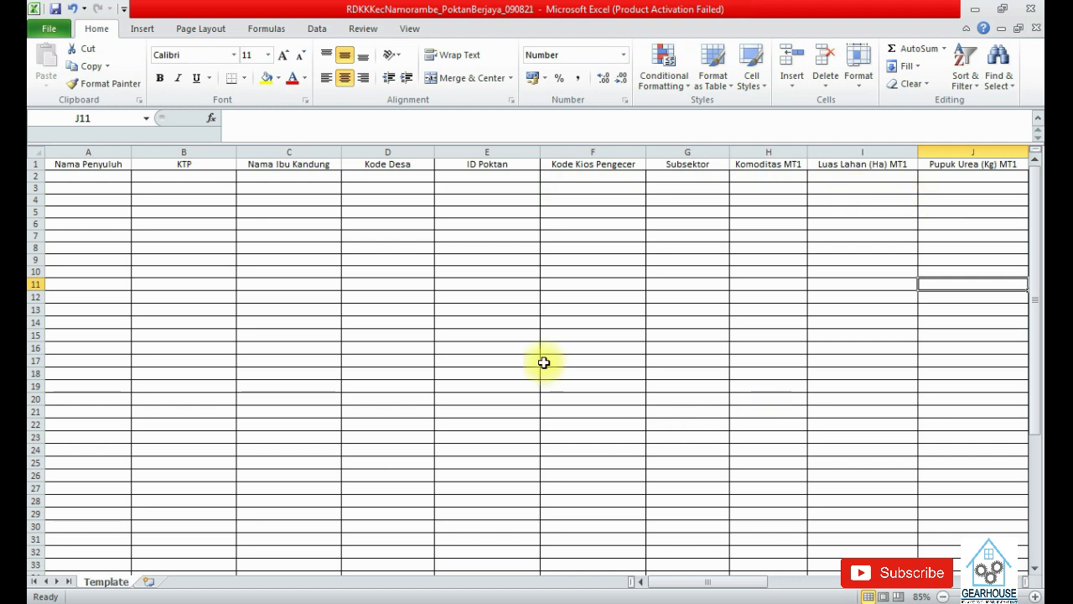
Copy the filled farmer rows A2:AH23 from the Komoditi Padi workbook
{"action": "left_click", "coordinate": [501, 601]}
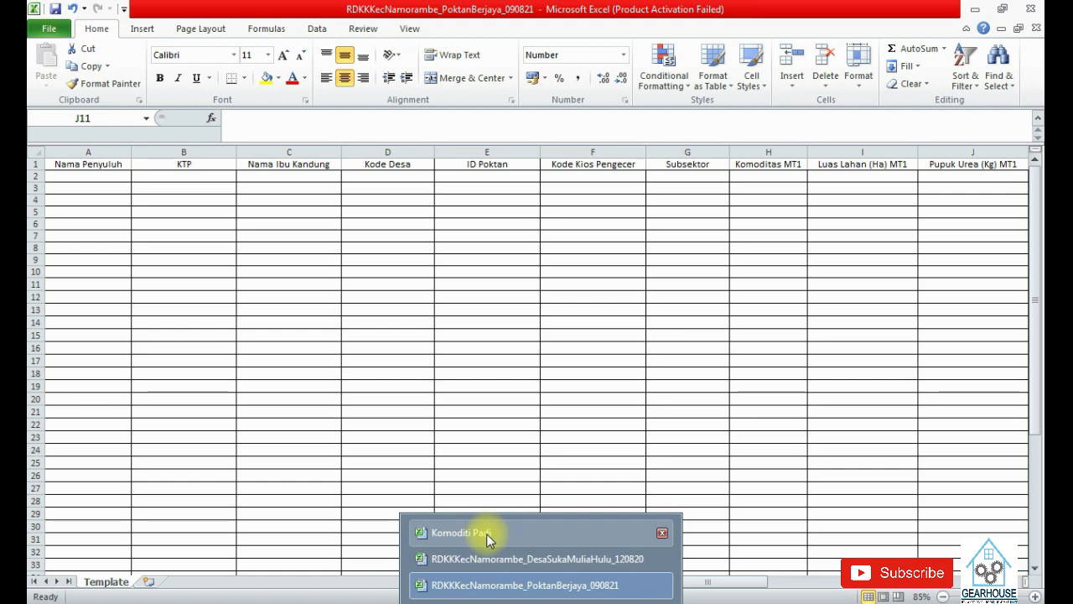
{"action": "left_click", "coordinate": [486, 533]}
{"action": "left_click_drag", "start_coordinate": [821, 585], "coordinate": [533, 578]}
{"action": "left_click_drag", "start_coordinate": [84, 176], "coordinate": [840, 436]}
{"action": "right_click", "coordinate": [649, 354]}
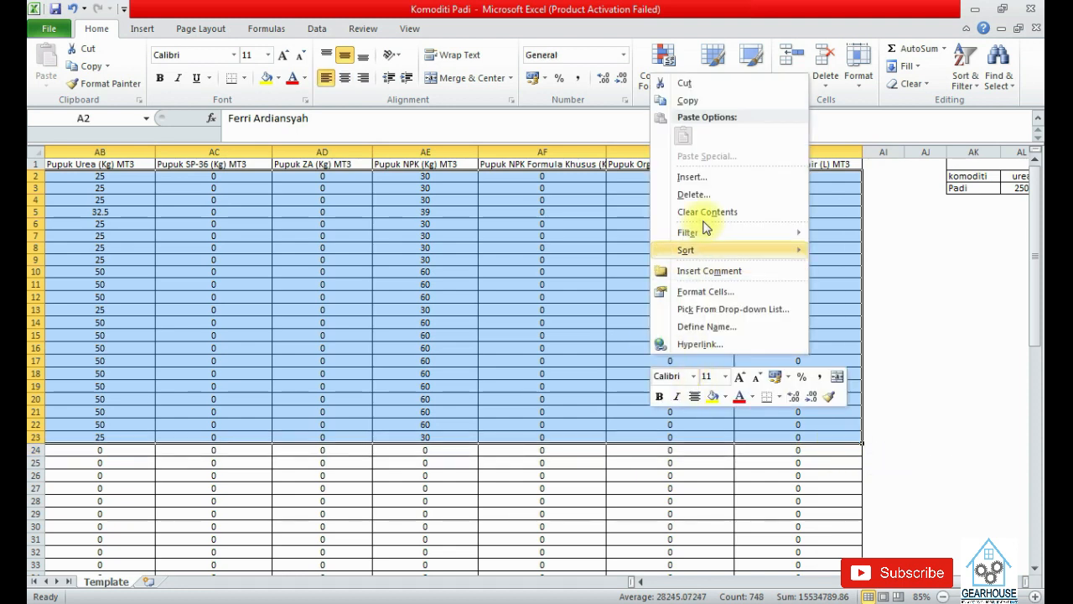
{"action": "left_click", "coordinate": [712, 101]}
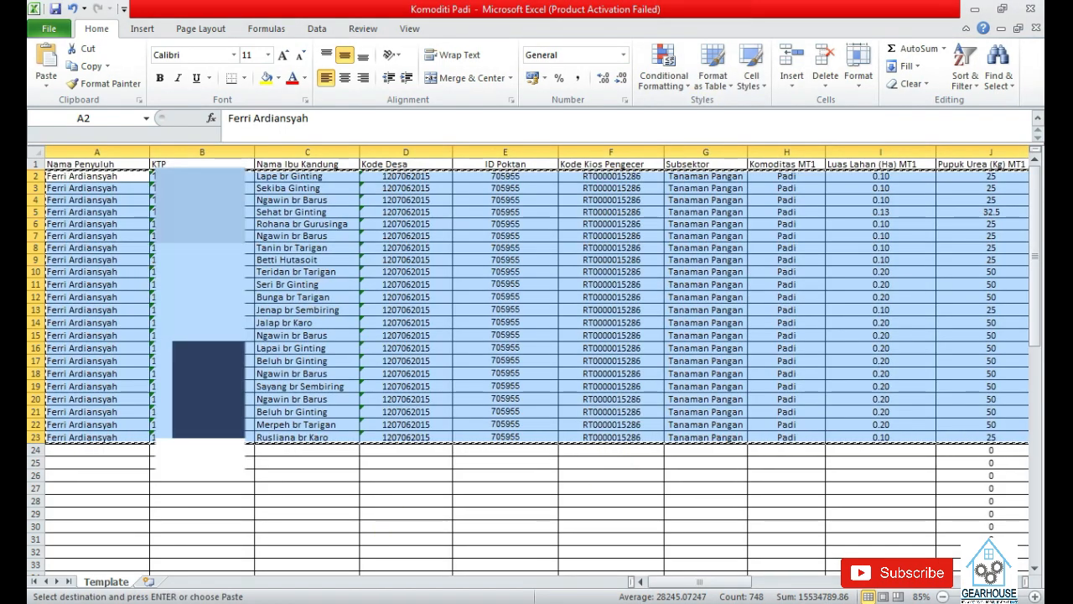
Paste the copied rows as values only into the RDKKKecNamorambe_PoktanBerjaya_090821 workbook starting at A2
{"action": "left_click", "coordinate": [536, 602]}
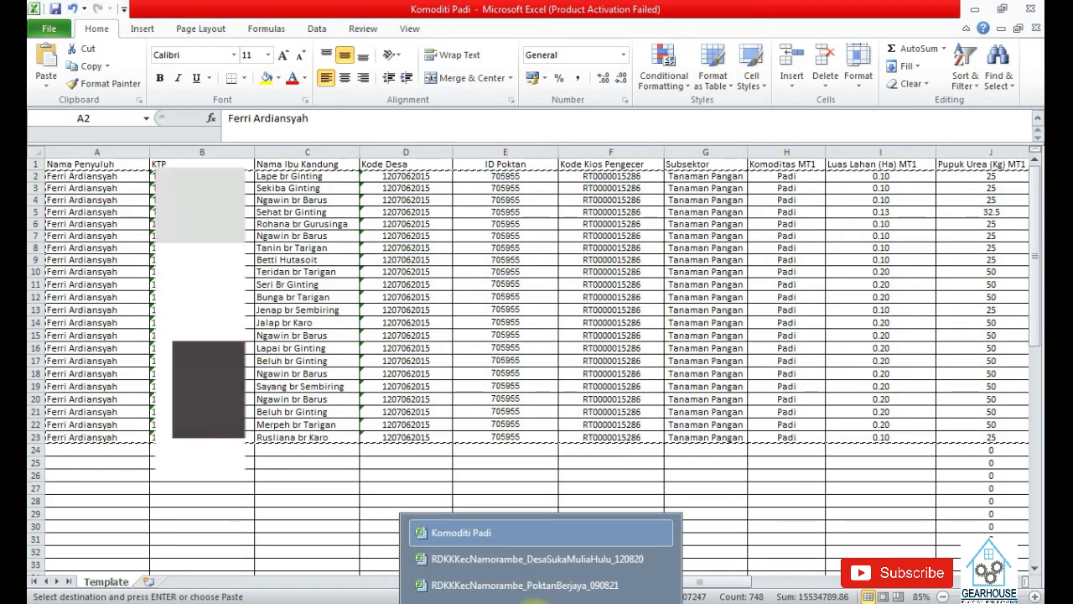
{"action": "left_click", "coordinate": [600, 585]}
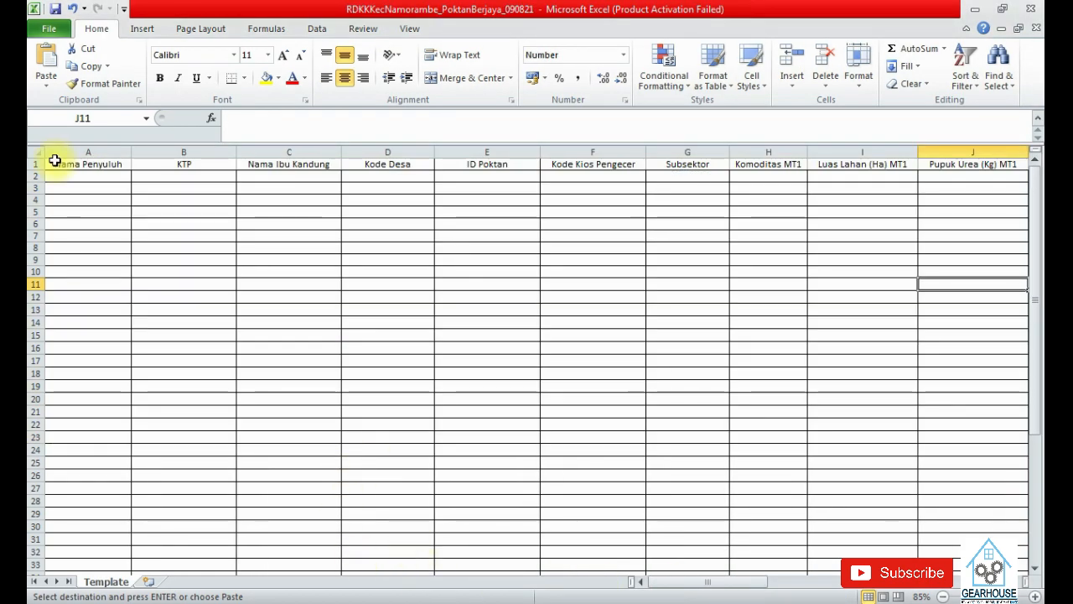
{"action": "left_click", "coordinate": [86, 175]}
{"action": "right_click", "coordinate": [87, 175]}
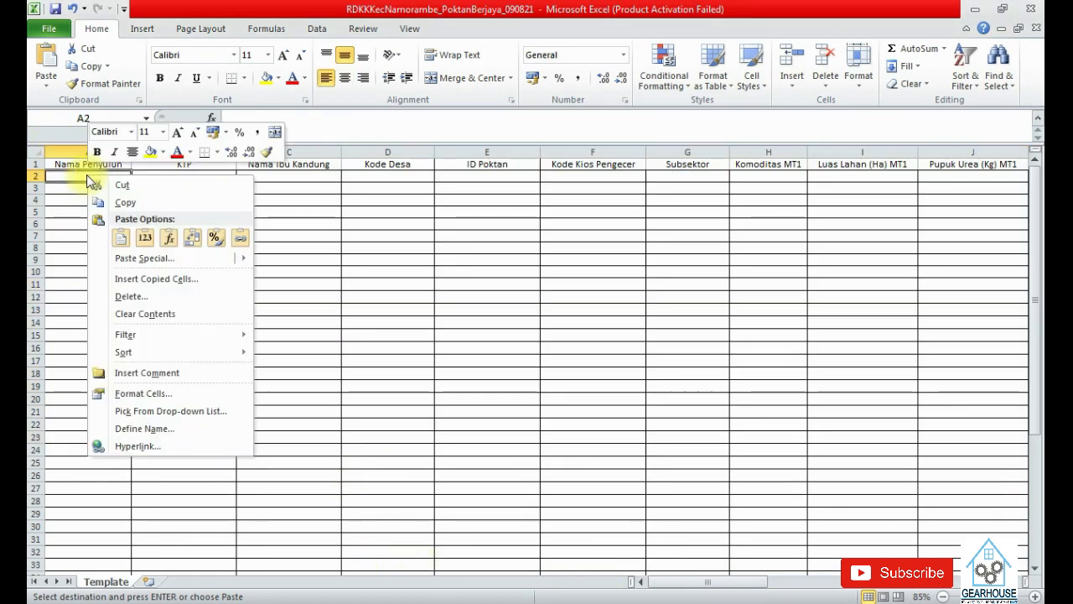
{"action": "mouse_move", "coordinate": [155, 265]}
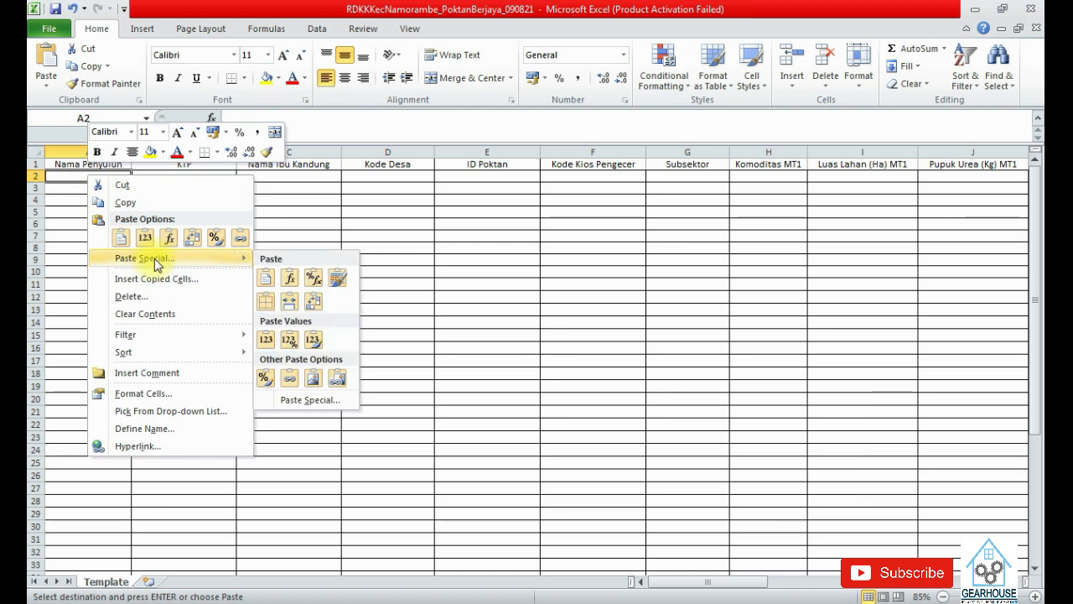
{"action": "left_click", "coordinate": [153, 258]}
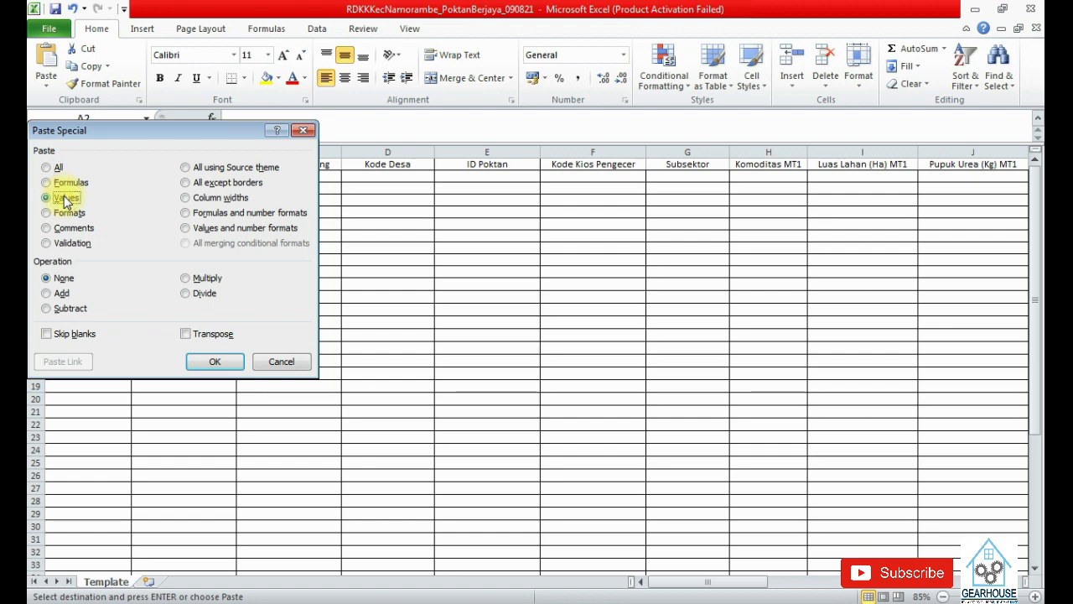
{"action": "left_click", "coordinate": [215, 361]}
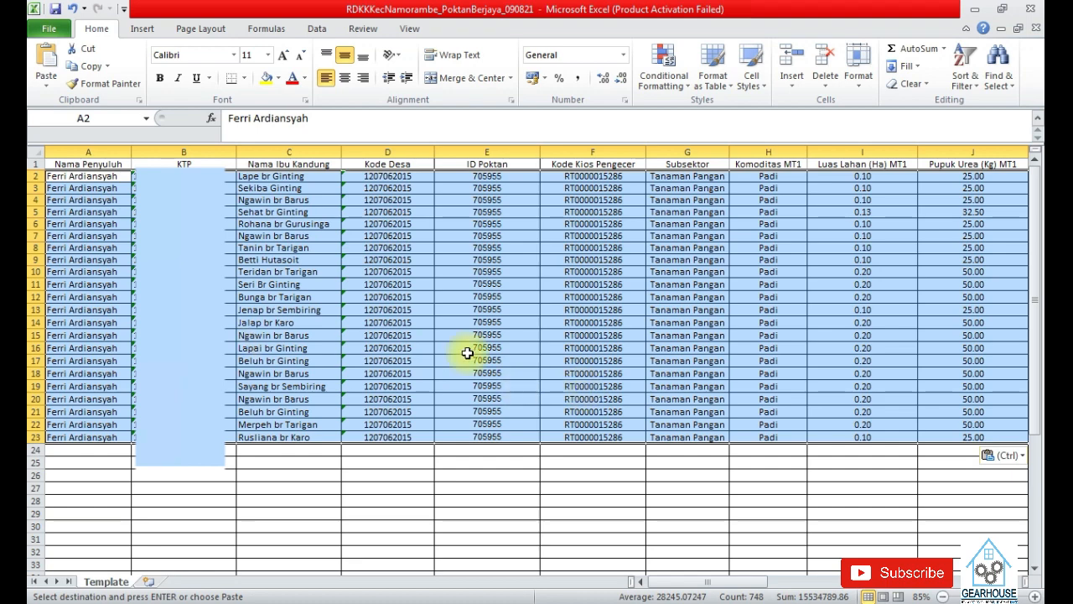
Examine the pasted Padi rows across the MT1, MT2 and MT3 columns and down to the last filled row
{"action": "left_click_drag", "start_coordinate": [773, 588], "coordinate": [943, 592]}
{"action": "left_click", "coordinate": [505, 263]}
{"action": "left_click", "coordinate": [626, 237]}
{"action": "left_click", "coordinate": [450, 281]}
{"action": "left_click", "coordinate": [257, 270]}
{"action": "key", "text": "Left"}
{"action": "key", "text": "Left"}
{"action": "key", "text": "Left"}
{"action": "key", "text": "Left"}
{"action": "key", "text": "Left"}
{"action": "key", "text": "Left"}
{"action": "key", "text": "Left"}
{"action": "key", "text": "Left"}
{"action": "key", "text": "Left"}
{"action": "key", "text": "Left"}
{"action": "key", "text": "Left"}
{"action": "key", "text": "Left"}
{"action": "key", "text": "Left"}
{"action": "key", "text": "Left"}
{"action": "key", "text": "Left"}
{"action": "key", "text": "Left"}
{"action": "key", "text": "Left"}
{"action": "key", "text": "Left"}
{"action": "key", "text": "Left"}
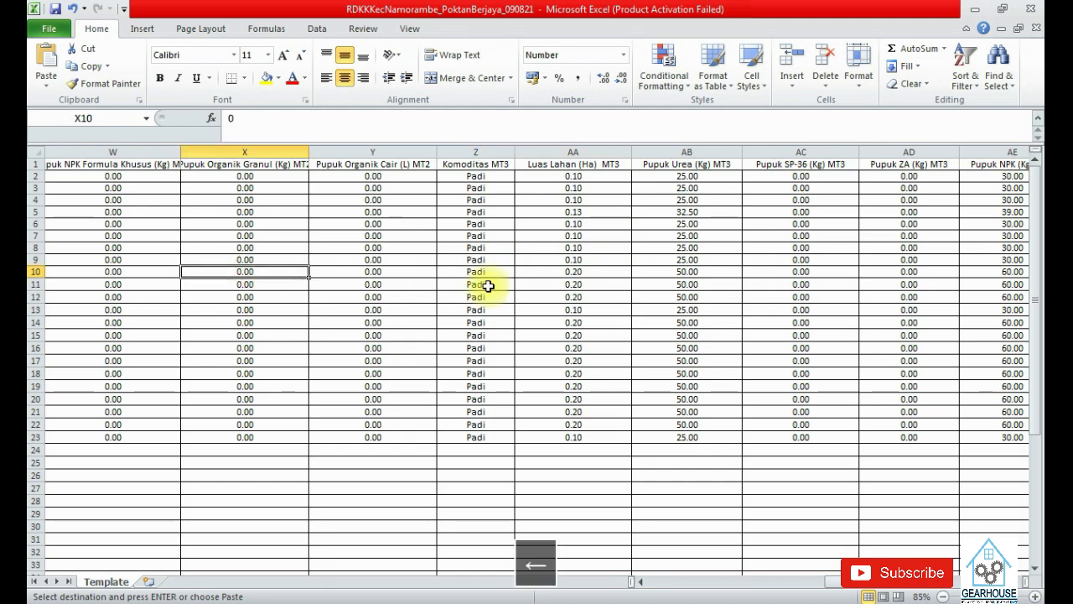
{"action": "key", "text": "Left"}
{"action": "key", "text": "Left"}
{"action": "key", "text": "Left"}
{"action": "key", "text": "Right"}
{"action": "key", "text": "Right"}
{"action": "key", "text": "Right"}
{"action": "key", "text": "Right"}
{"action": "key", "text": "Right"}
{"action": "key", "text": "Right"}
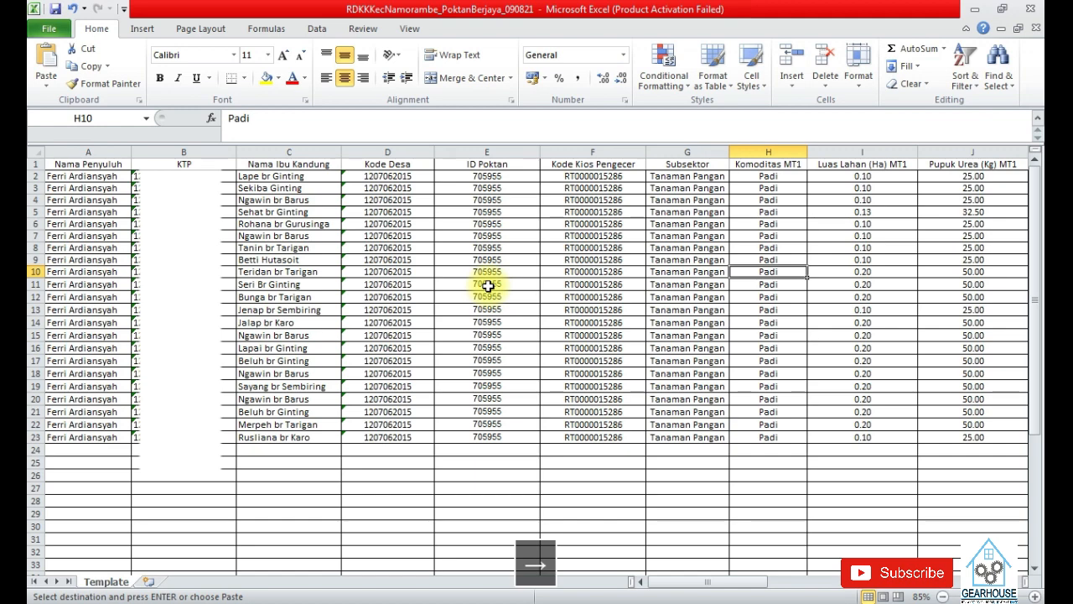
{"action": "scroll", "coordinate": [688, 381], "scroll_direction": "down", "scroll_amount": 2}
{"action": "scroll", "coordinate": [613, 438], "scroll_direction": "down", "scroll_amount": 2}
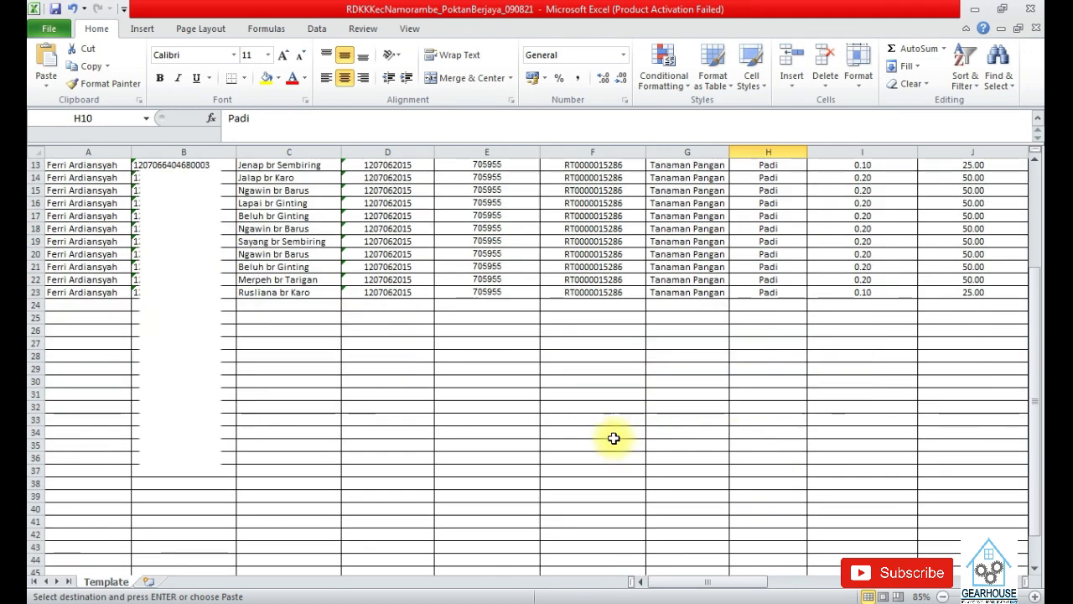
{"action": "scroll", "coordinate": [614, 437], "scroll_direction": "up", "scroll_amount": 4}
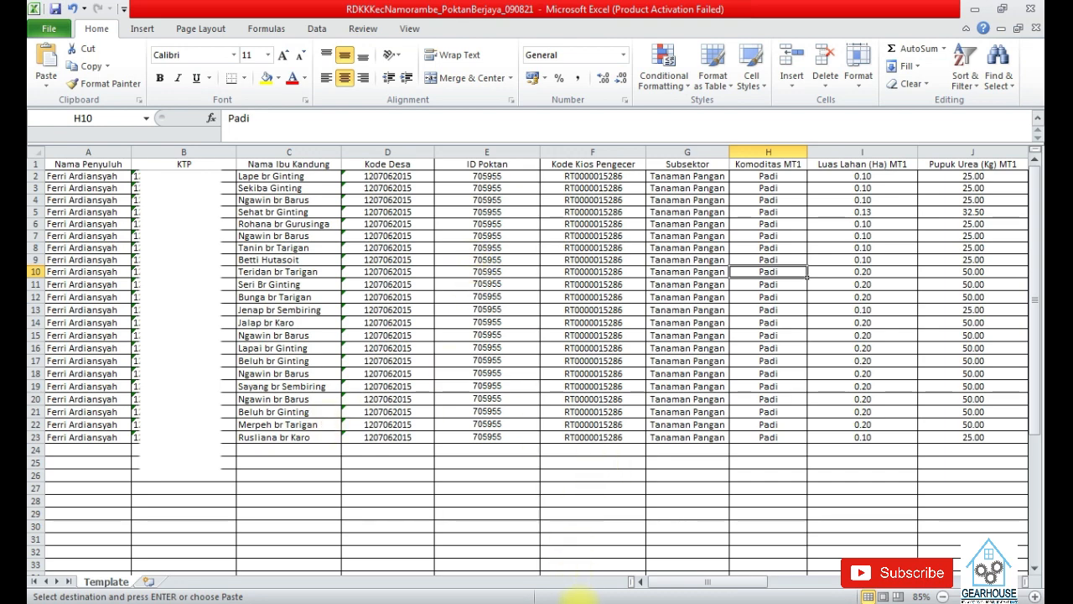
Return to the Komoditi Padi workbook and close it
{"action": "mouse_move", "coordinate": [537, 600]}
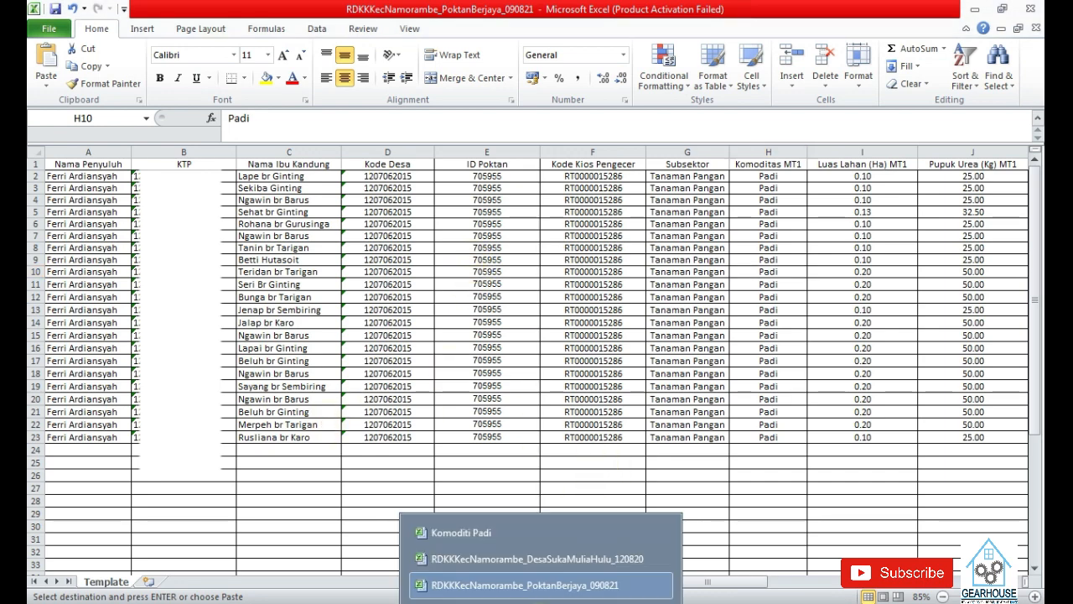
{"action": "left_click", "coordinate": [522, 535]}
{"action": "left_click", "coordinate": [613, 482]}
{"action": "left_click", "coordinate": [618, 462]}
{"action": "left_click", "coordinate": [694, 466]}
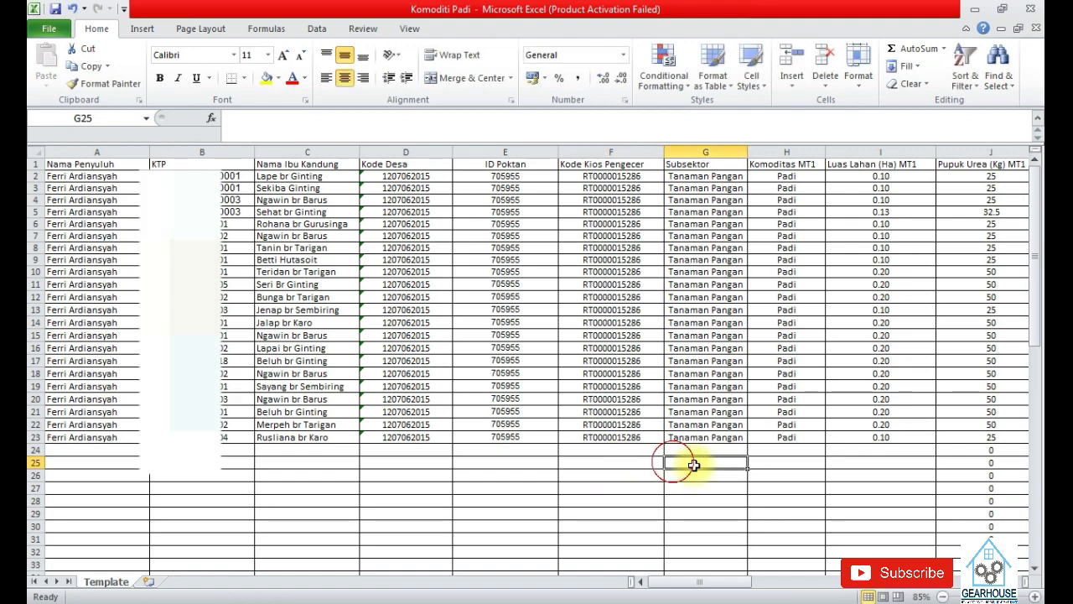
{"action": "left_click", "coordinate": [1030, 8]}
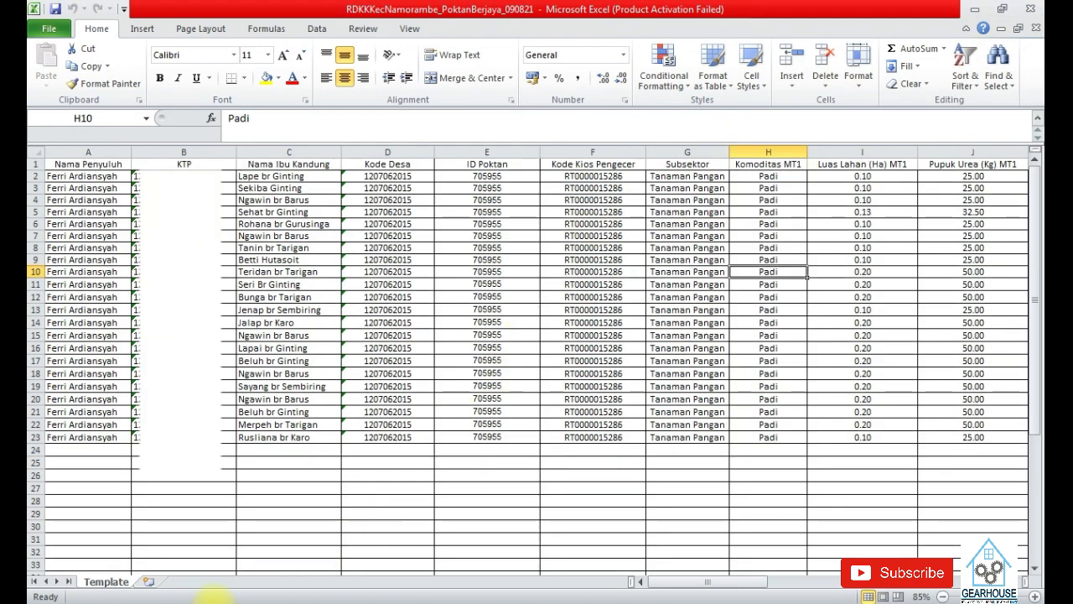
Open the Komoditi jagung workbook from the contoh channel folder and show its first columns
{"action": "left_click", "coordinate": [201, 597]}
{"action": "left_click", "coordinate": [210, 560]}
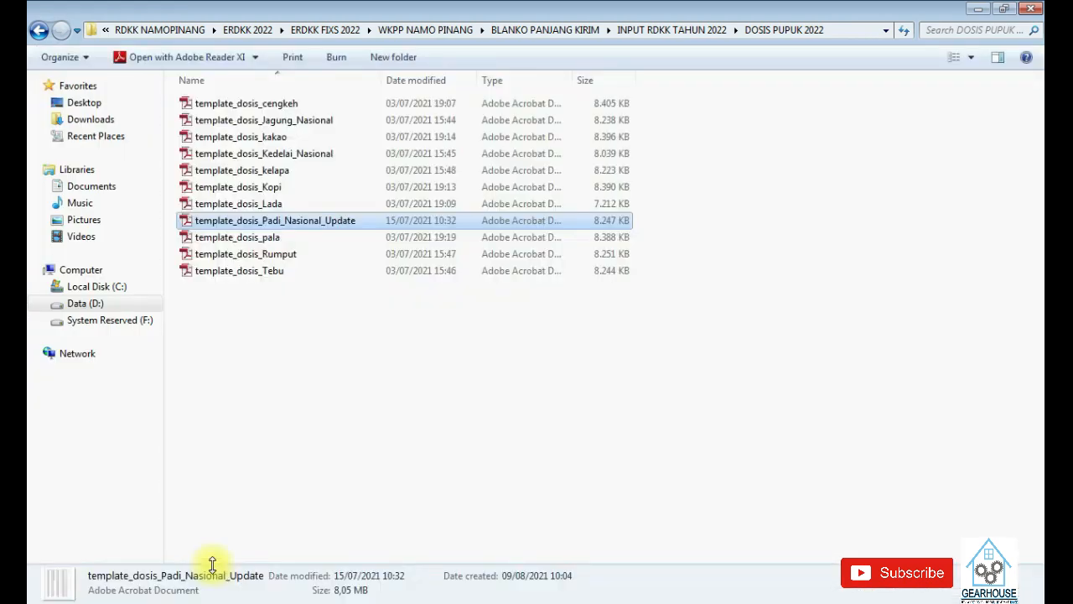
{"action": "left_click", "coordinate": [188, 596]}
{"action": "left_click", "coordinate": [137, 585]}
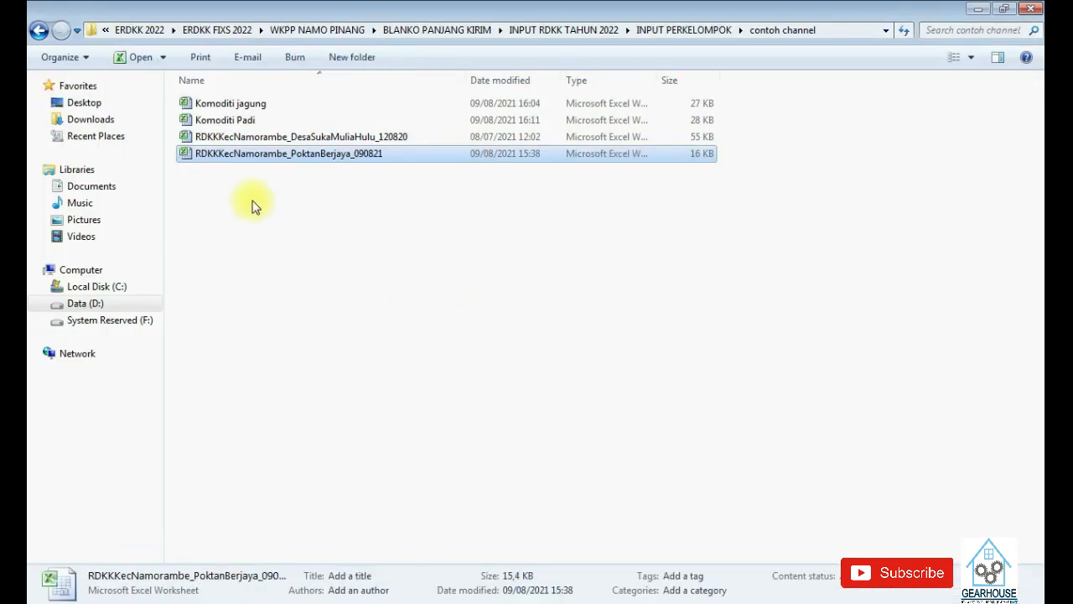
{"action": "left_click", "coordinate": [247, 104]}
{"action": "double_click", "coordinate": [246, 104]}
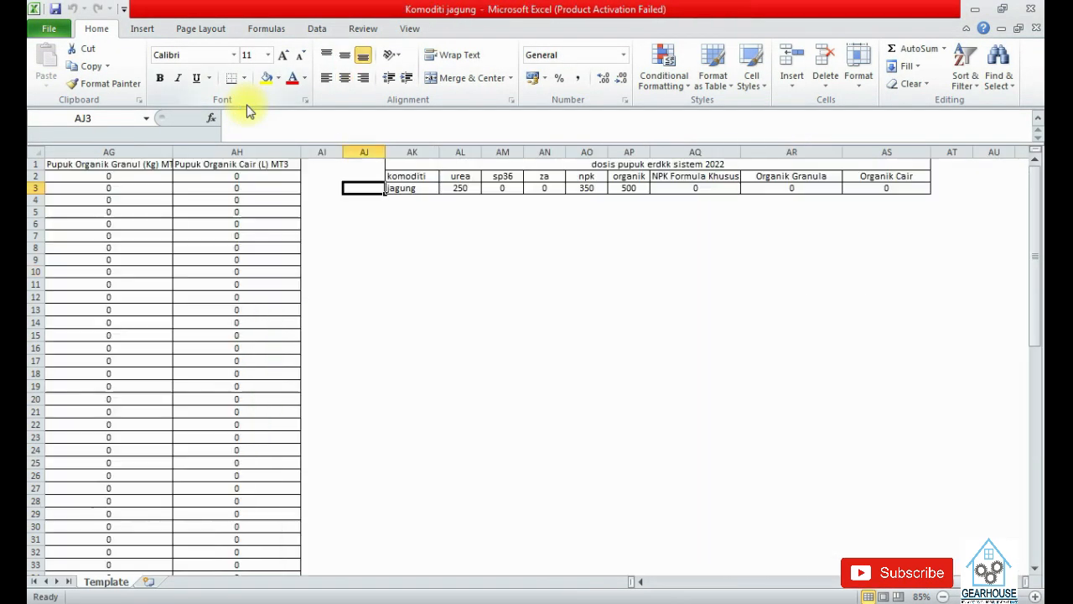
{"action": "left_click", "coordinate": [677, 584]}
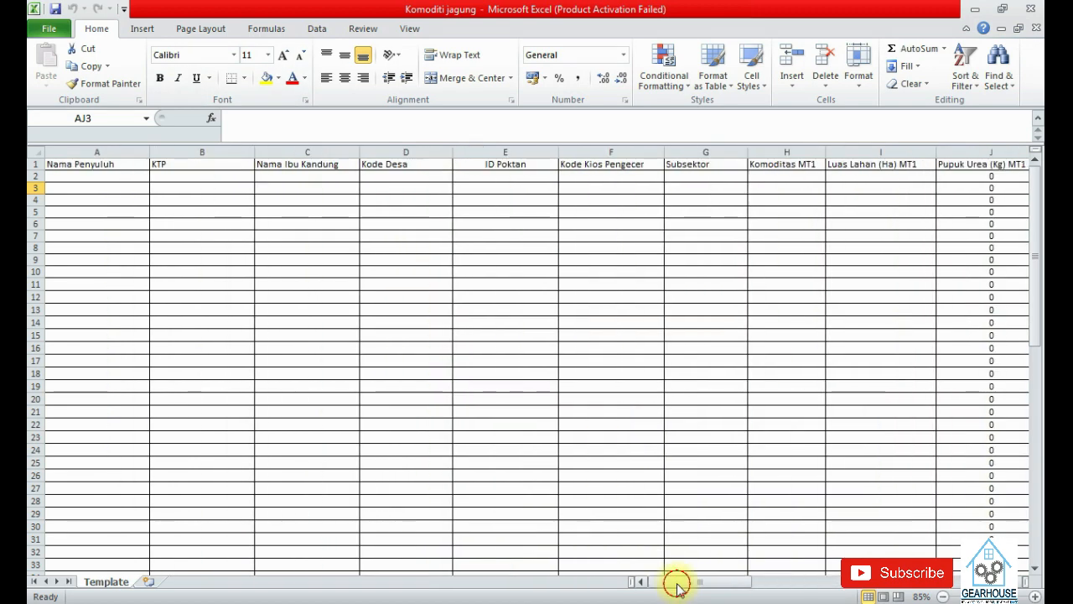
Change the yellow fill of row 24 to white in the RDKKKecNamorambe_DesaSukaMuliaHulu_120820 workbook
{"action": "left_click", "coordinate": [563, 600]}
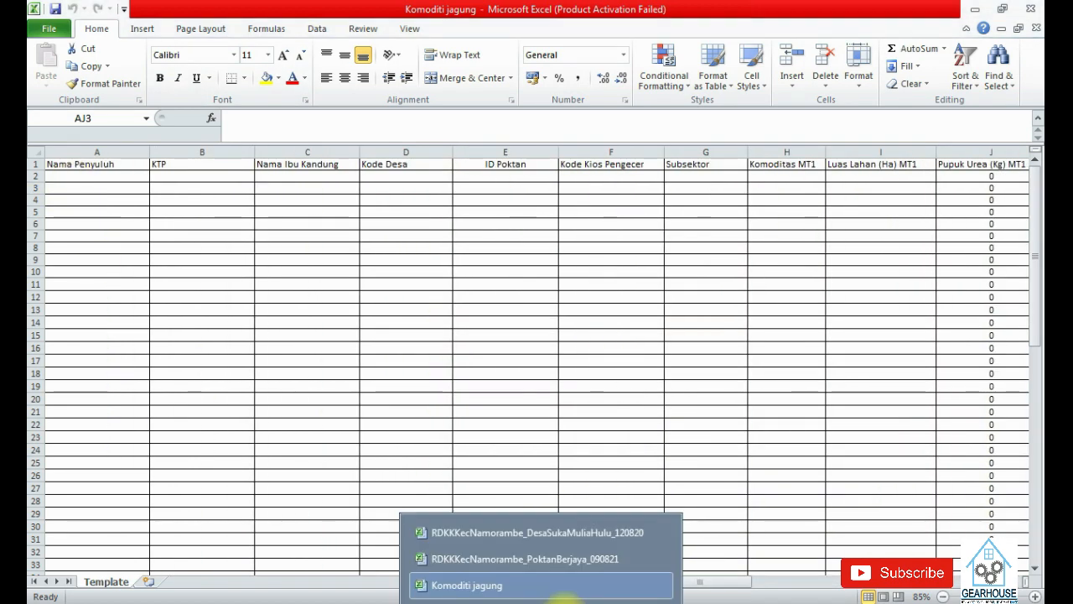
{"action": "left_click", "coordinate": [556, 532]}
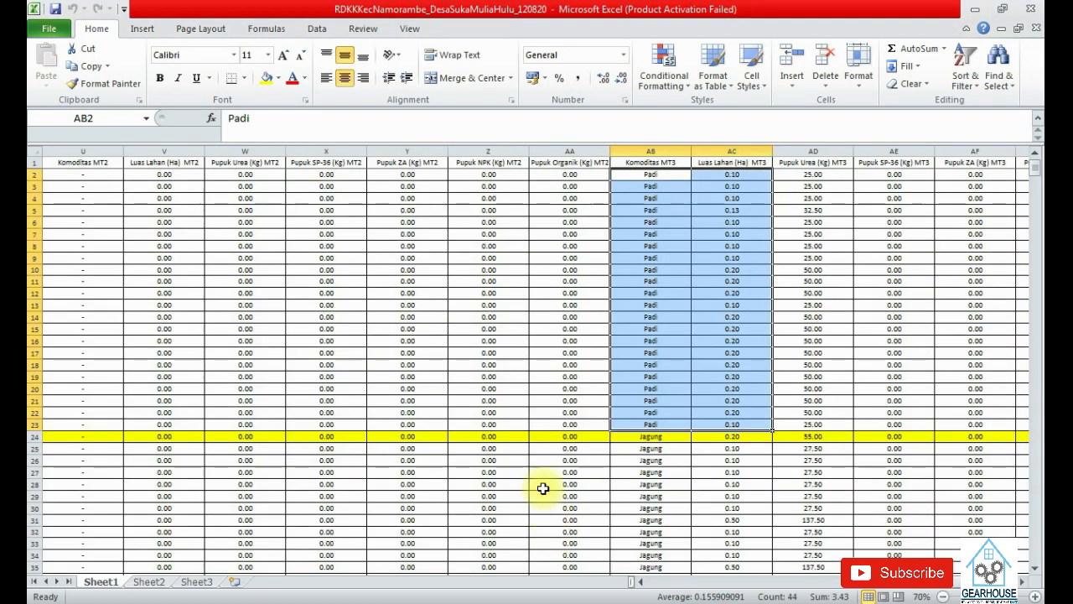
{"action": "left_click", "coordinate": [819, 581]}
{"action": "left_click_drag", "start_coordinate": [803, 584], "coordinate": [791, 578]}
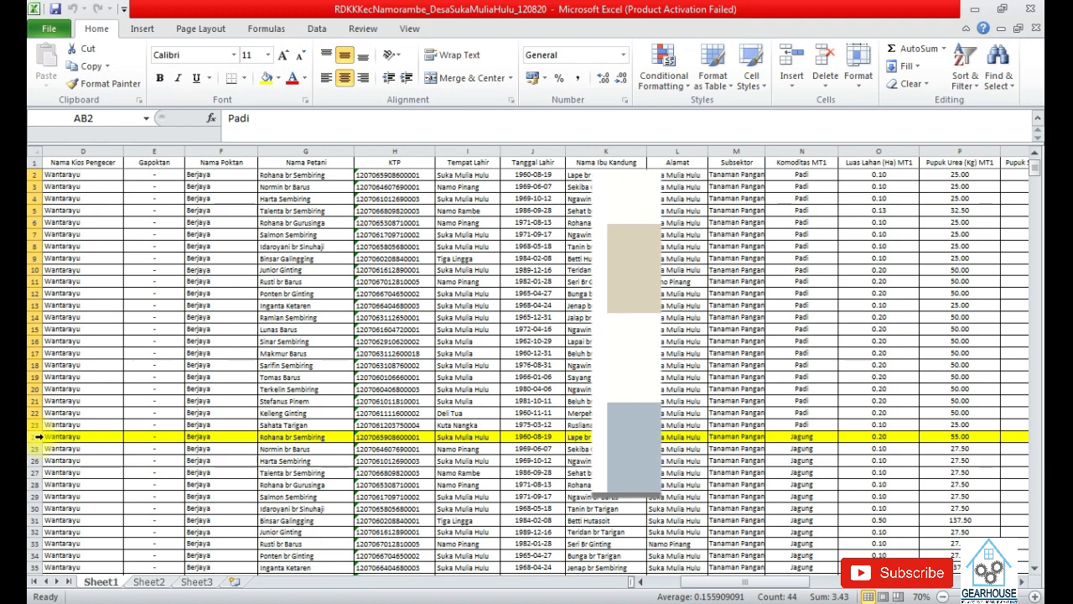
{"action": "left_click", "coordinate": [38, 436]}
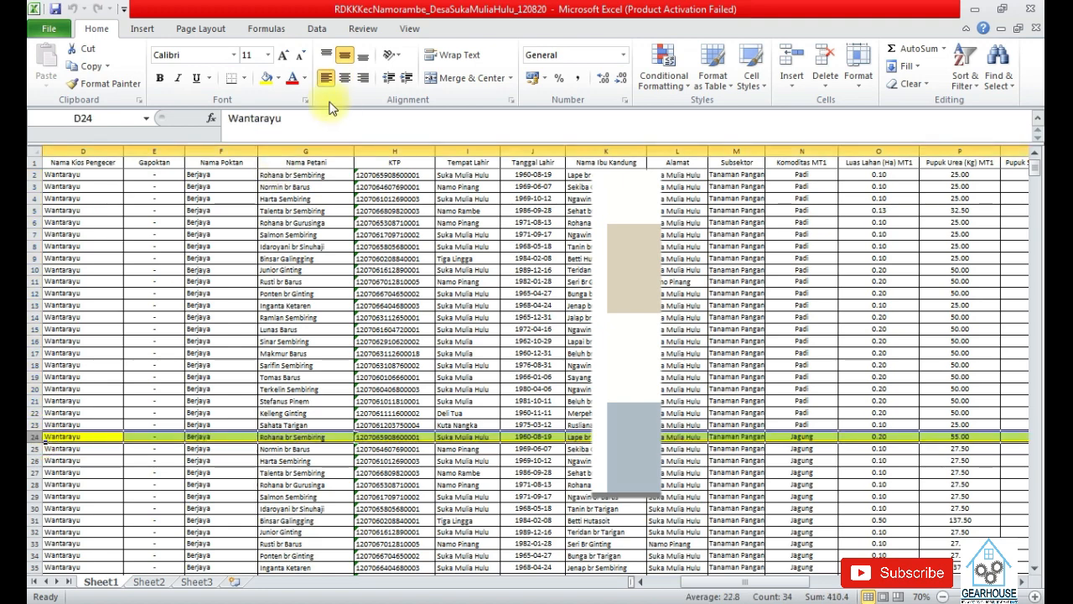
{"action": "left_click", "coordinate": [280, 76]}
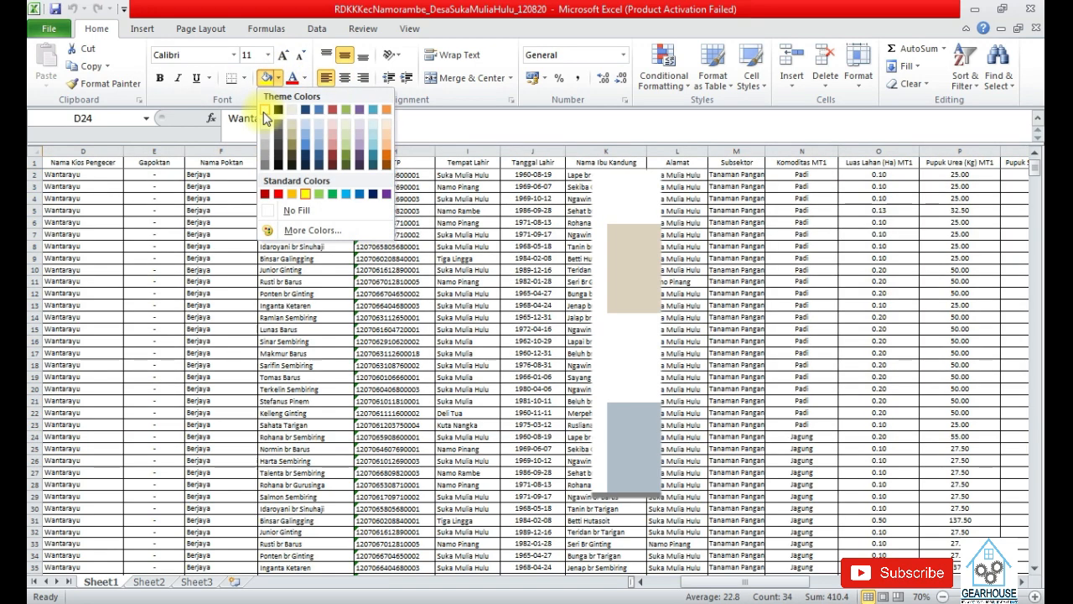
{"action": "key", "text": "Escape"}
Highlight row 23, the last Padi row above the Jagung entries, with a yellow fill
{"action": "left_click", "coordinate": [32, 424]}
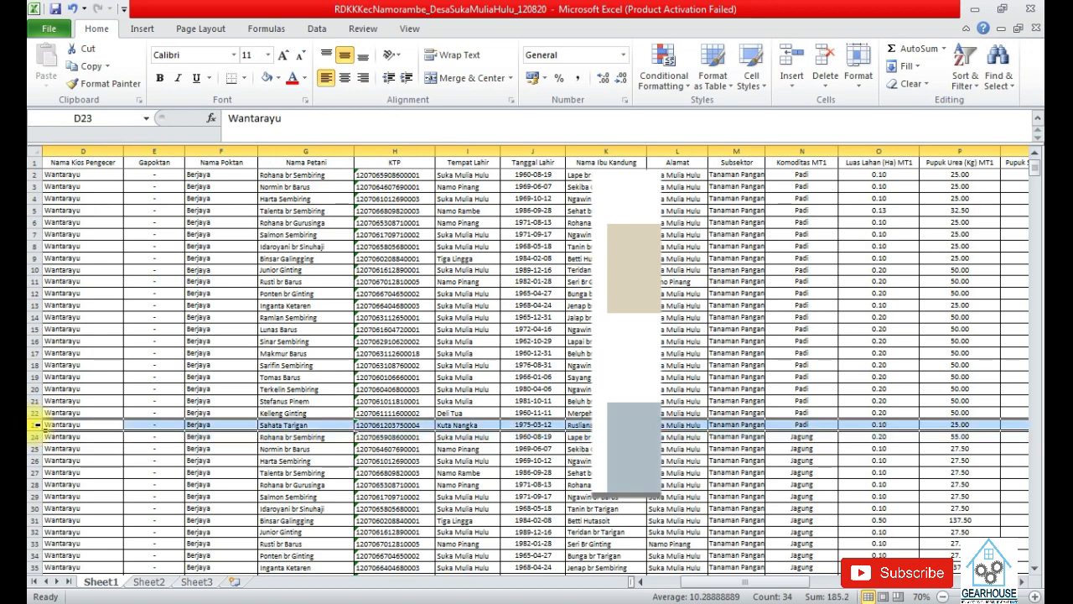
{"action": "left_click", "coordinate": [281, 78]}
{"action": "left_click", "coordinate": [306, 194]}
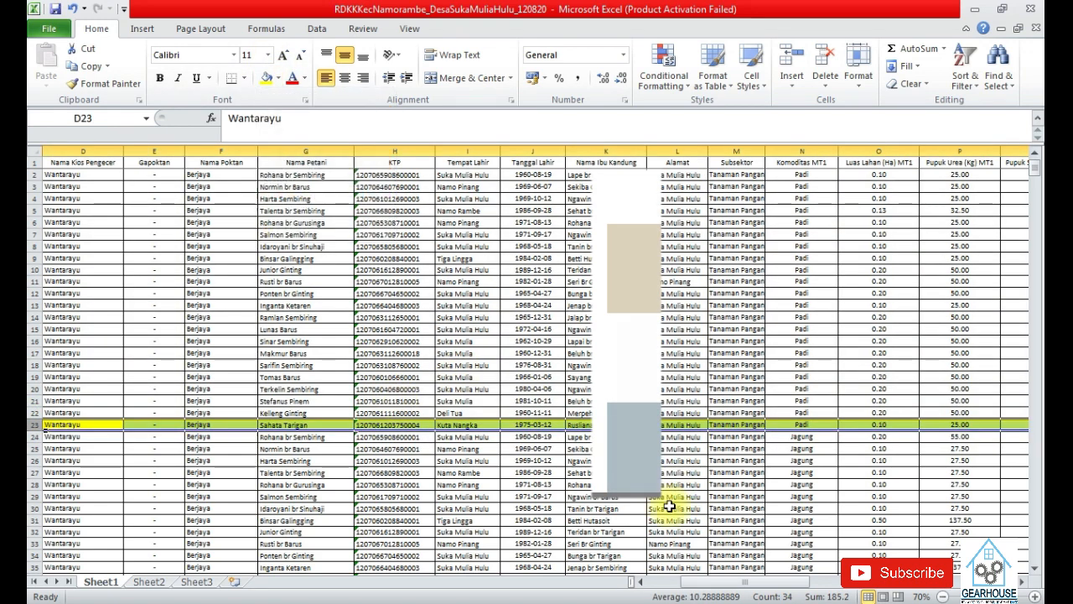
Copy the Jagung rows' Nama Penyuluh entries (A24:A45) from the DesaSukaMuliaHulu_120820 workbook into the Komoditi jagung workbook, starting at A2
{"action": "left_click_drag", "start_coordinate": [786, 590], "coordinate": [751, 589]}
{"action": "left_click", "coordinate": [306, 460]}
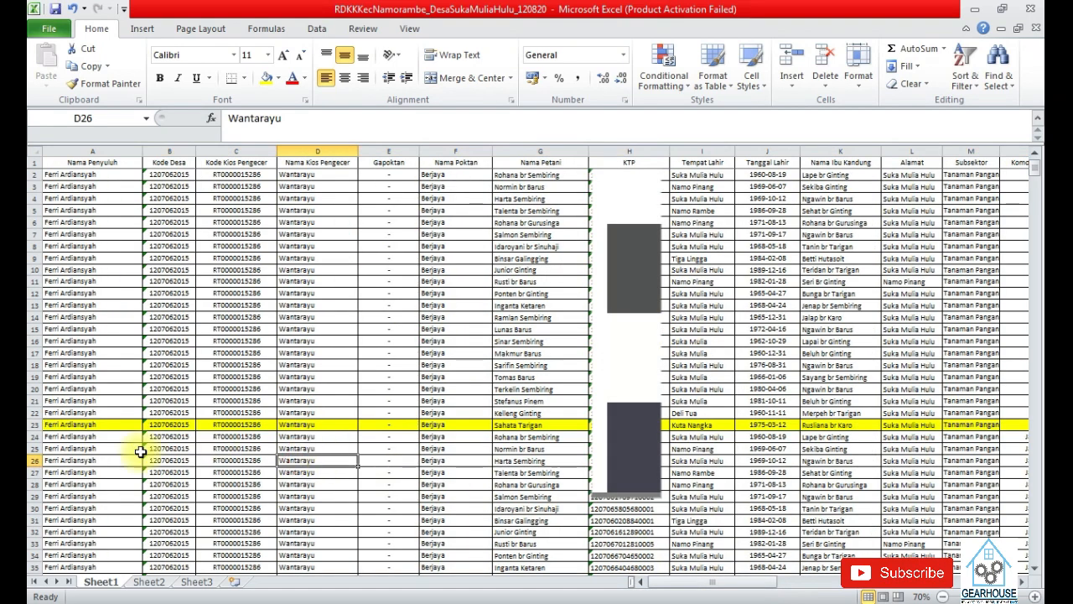
{"action": "scroll", "coordinate": [77, 449], "scroll_direction": "down", "scroll_amount": 3}
{"action": "scroll", "coordinate": [77, 448], "scroll_direction": "down", "scroll_amount": 3}
{"action": "left_click_drag", "start_coordinate": [104, 220], "coordinate": [91, 460]}
{"action": "key", "text": "ctrl+c"}
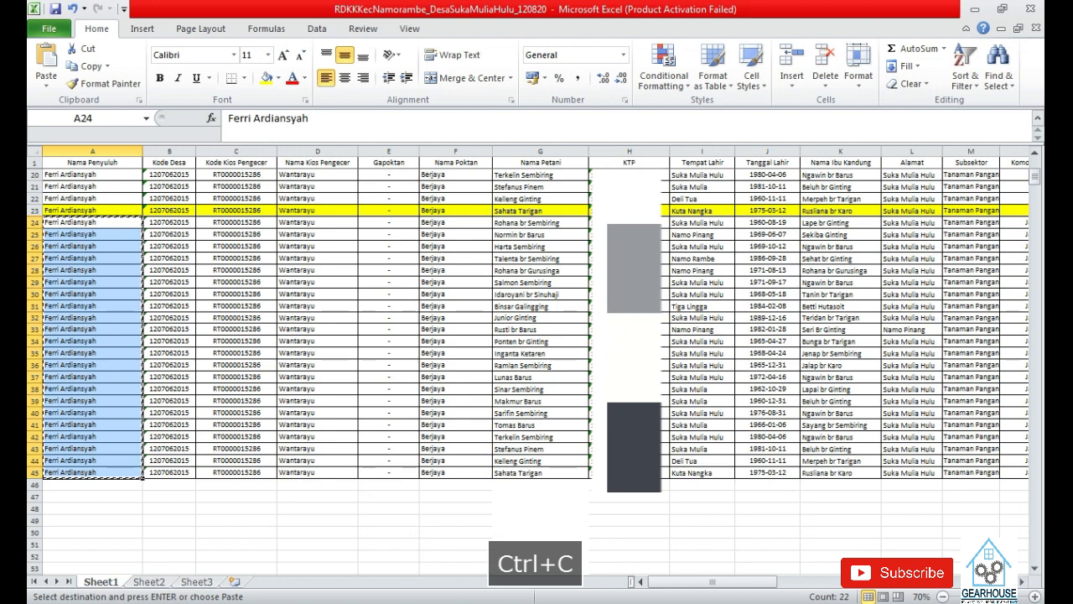
{"action": "left_click", "coordinate": [563, 602]}
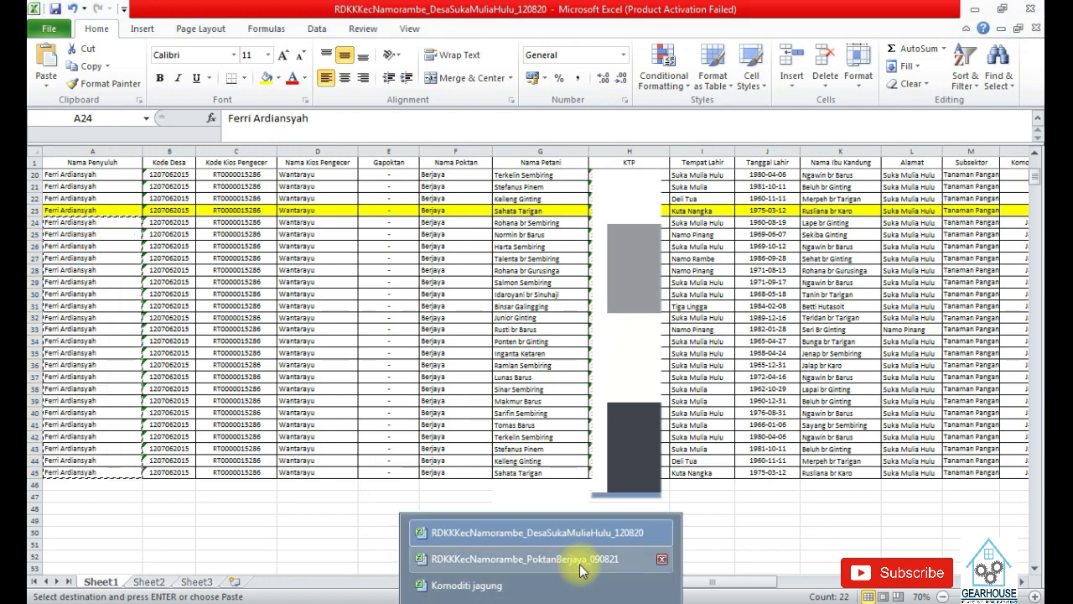
{"action": "left_click", "coordinate": [579, 585]}
{"action": "left_click", "coordinate": [100, 176]}
{"action": "key", "text": "ctrl+v"}
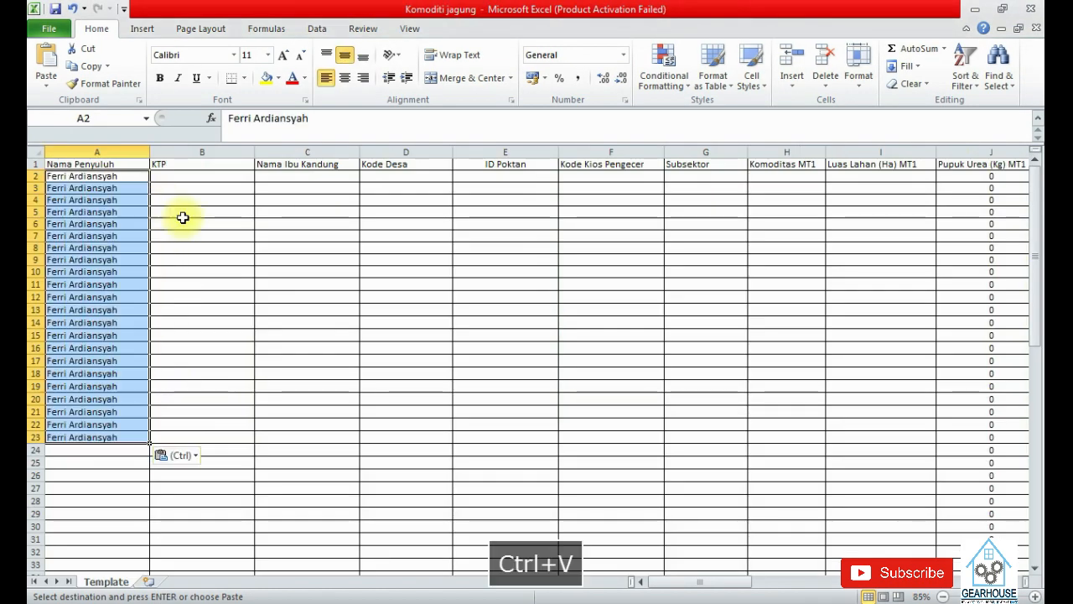
Copy the Jagung rows' KTP numbers (H24:H45) from the DesaSukaMuliaHulu_120820 workbook into Komoditi jagung, starting at B2
{"action": "left_click", "coordinate": [552, 602]}
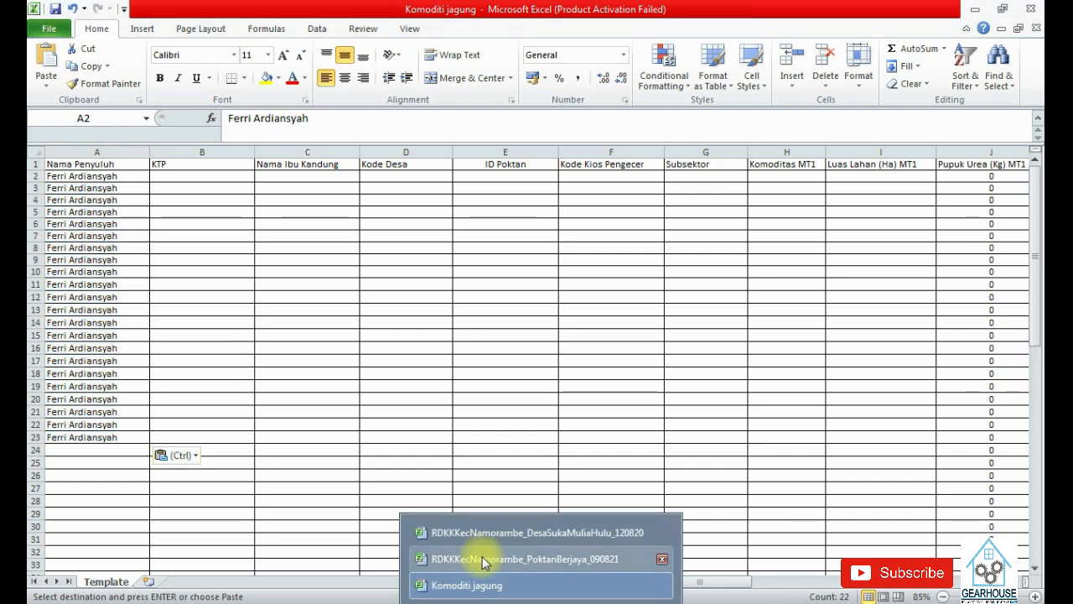
{"action": "left_click", "coordinate": [522, 532]}
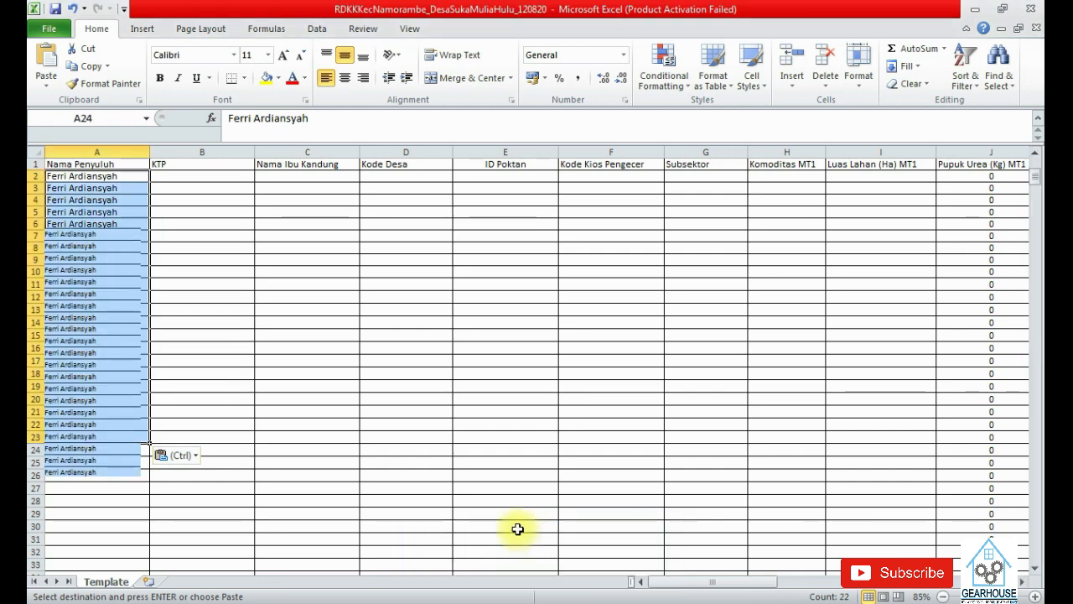
{"action": "left_click_drag", "start_coordinate": [629, 222], "coordinate": [628, 476]}
{"action": "key", "text": "ctrl+c"}
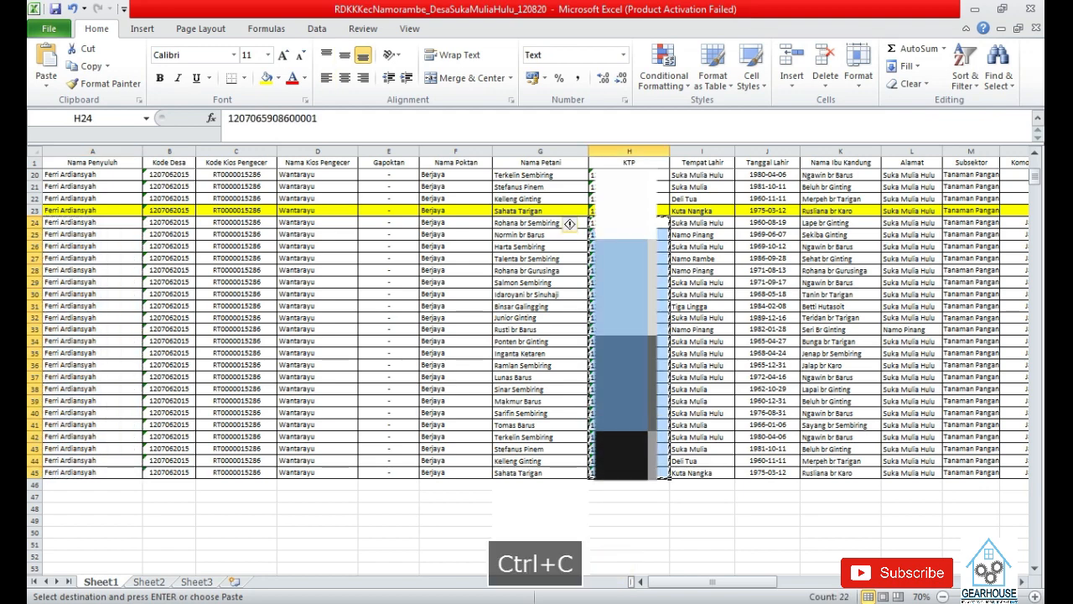
{"action": "left_click", "coordinate": [469, 579]}
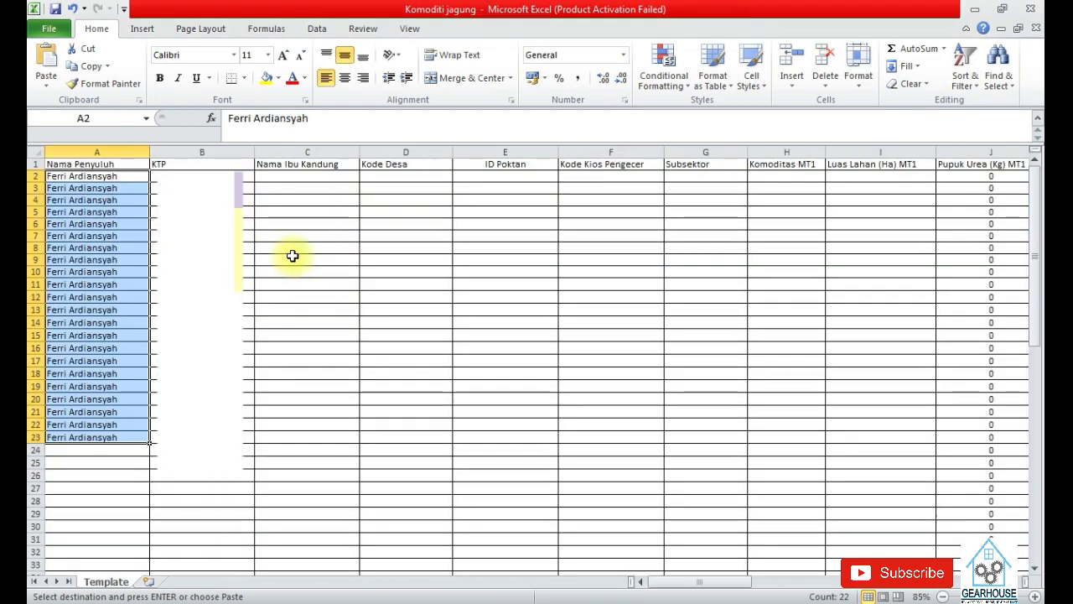
{"action": "left_click", "coordinate": [201, 176]}
{"action": "key", "text": "ctrl+v"}
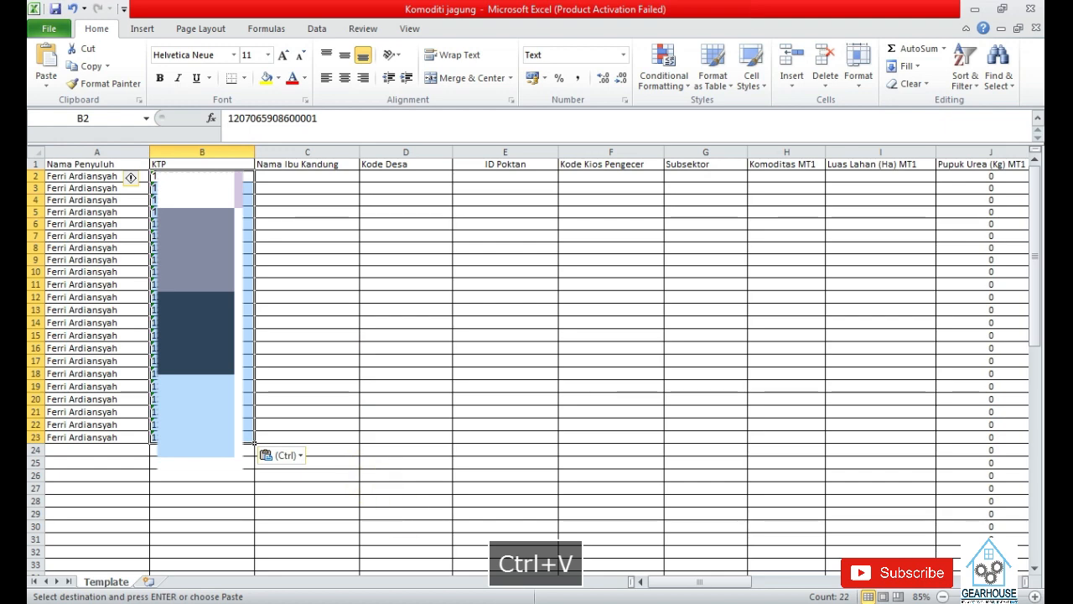
Copy the Jagung rows' Nama Ibu Kandung entries (K24:K45) from the DesaSukaMuliaHulu_120820 workbook into Komoditi jagung, starting at C2
{"action": "mouse_move", "coordinate": [524, 598]}
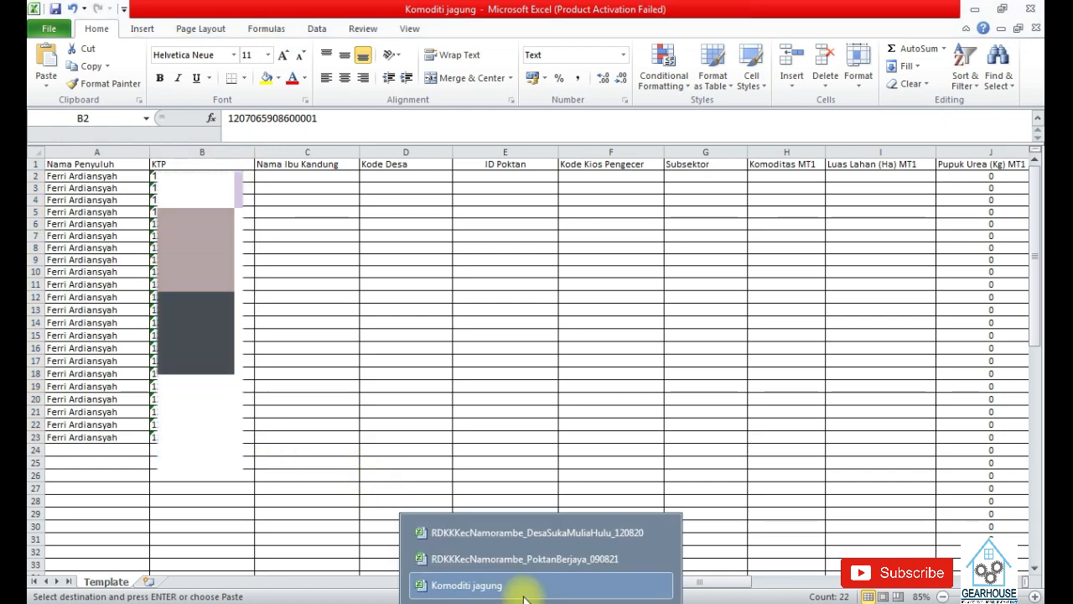
{"action": "left_click", "coordinate": [575, 536]}
{"action": "left_click_drag", "start_coordinate": [826, 221], "coordinate": [826, 472]}
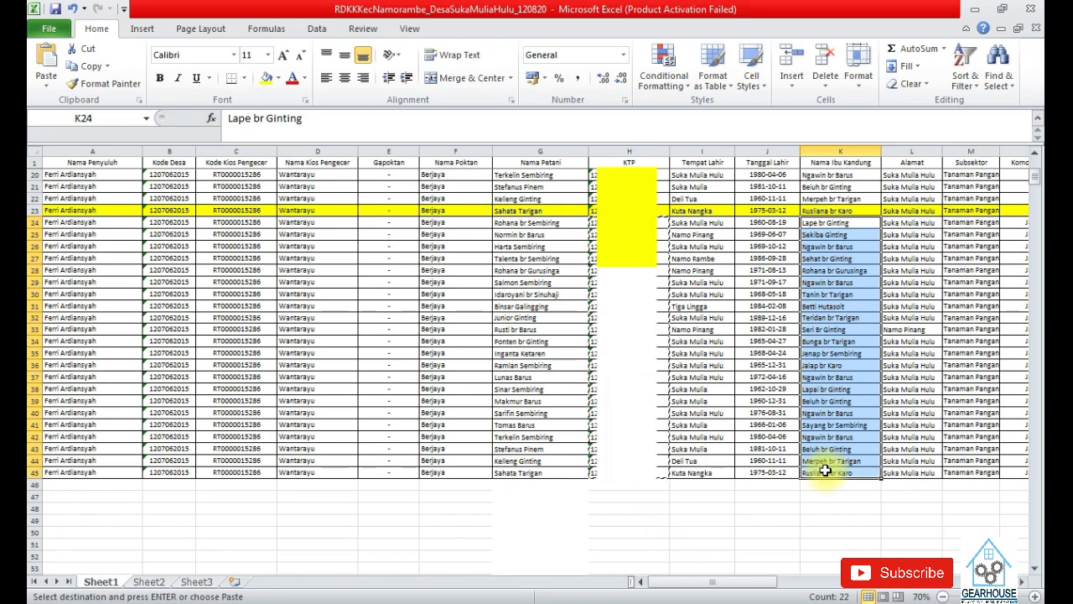
{"action": "key", "text": "ctrl+c"}
{"action": "left_click", "coordinate": [545, 599]}
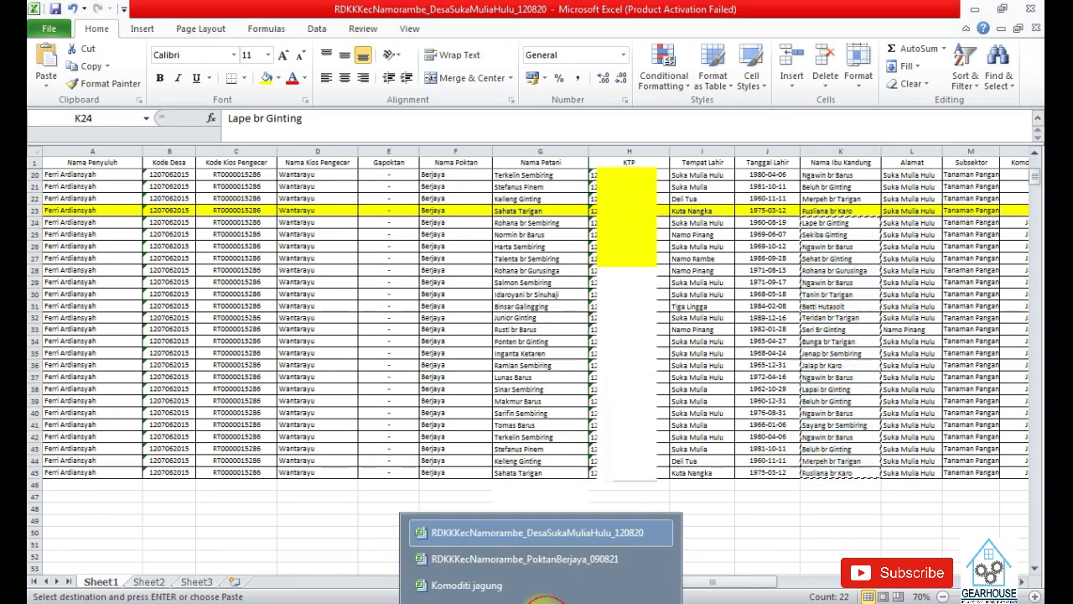
{"action": "left_click", "coordinate": [489, 583]}
{"action": "left_click", "coordinate": [314, 175]}
{"action": "key", "text": "ctrl+v"}
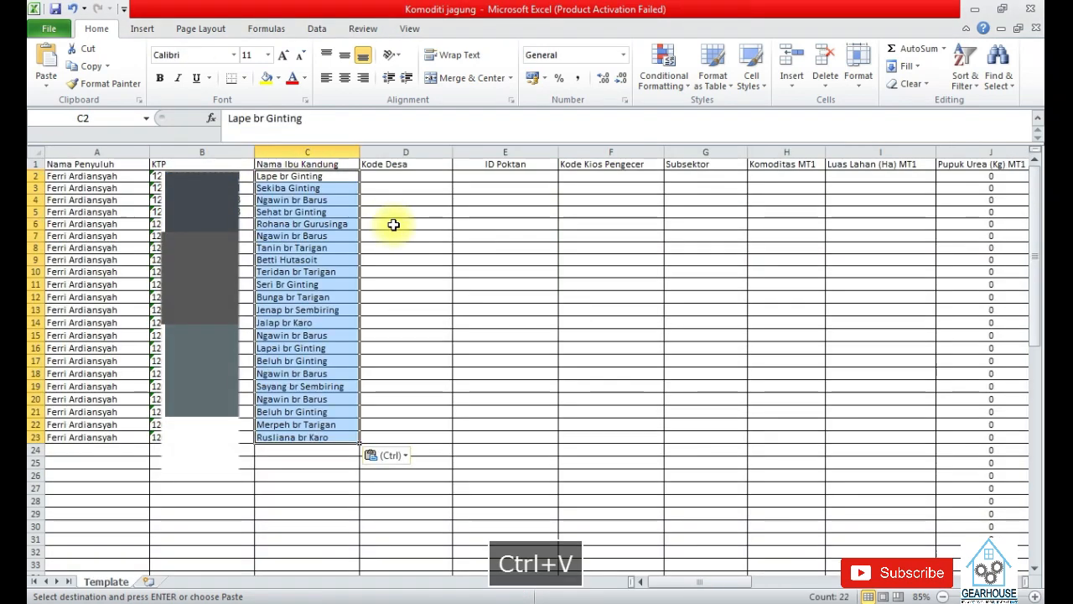
Copy the Jagung rows' Kode Desa values (B24:B45) from the DesaSukaMuliaHulu_120820 workbook into Komoditi jagung, starting at D2
{"action": "left_click", "coordinate": [516, 597]}
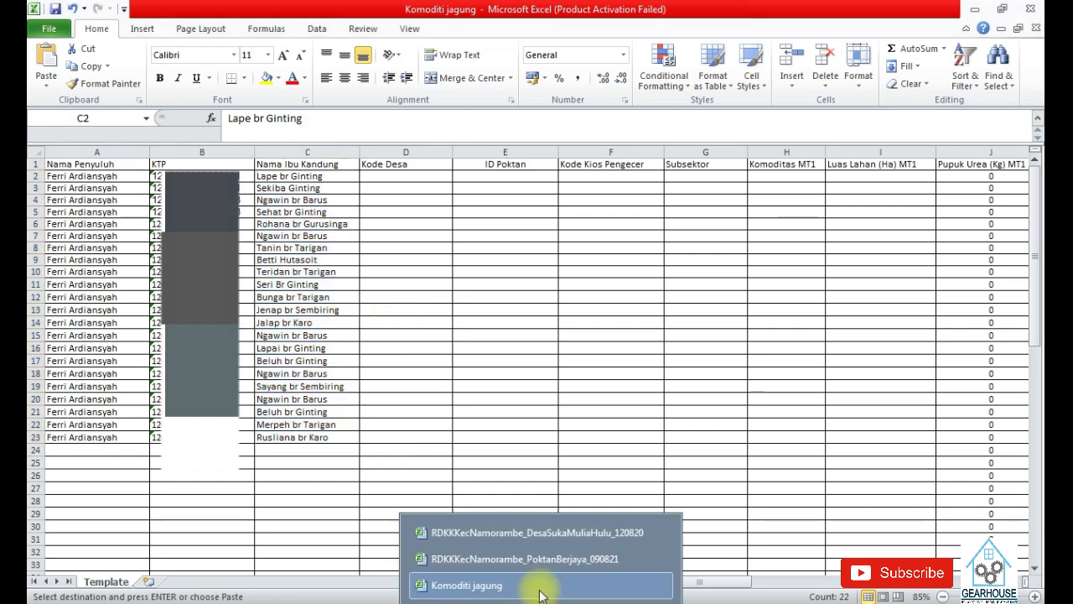
{"action": "left_click", "coordinate": [535, 535]}
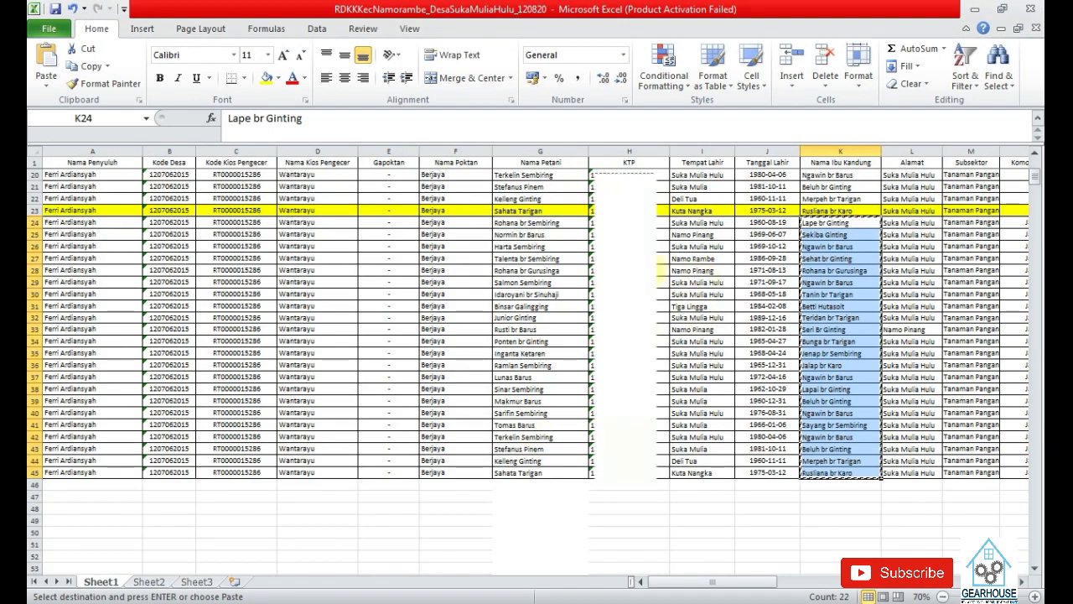
{"action": "left_click_drag", "start_coordinate": [169, 222], "coordinate": [178, 469]}
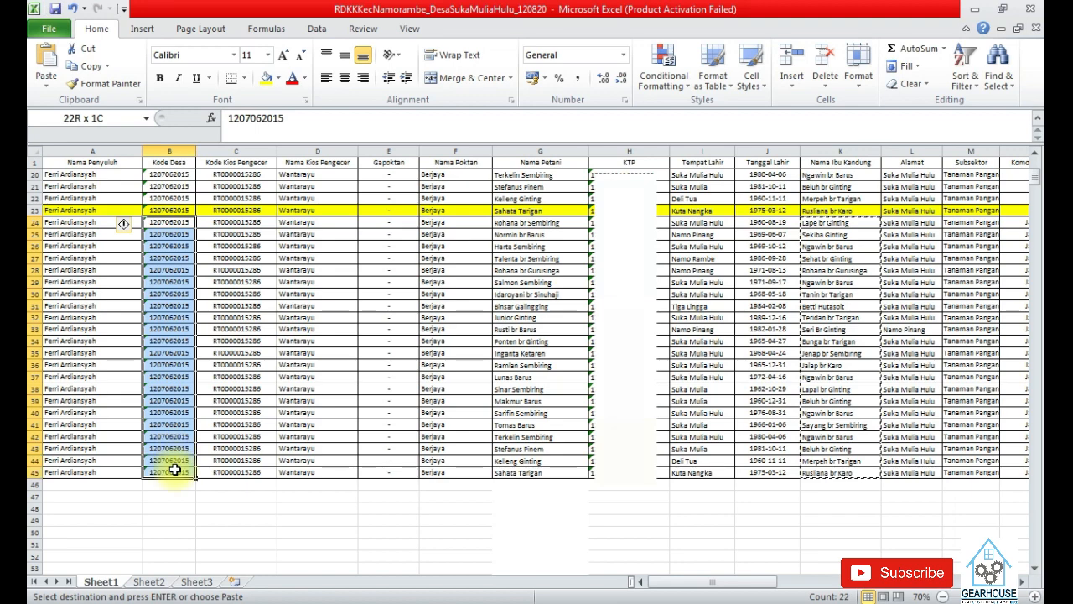
{"action": "key", "text": "ctrl+c"}
{"action": "left_click", "coordinate": [545, 597]}
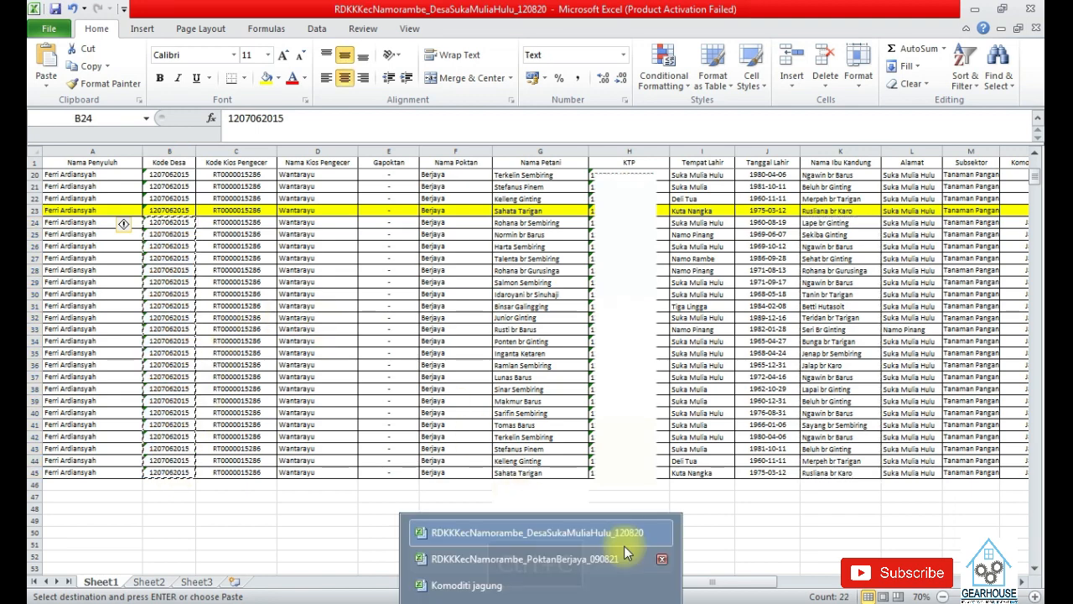
{"action": "left_click", "coordinate": [503, 580]}
{"action": "left_click", "coordinate": [418, 177]}
{"action": "key", "text": "ctrl+v"}
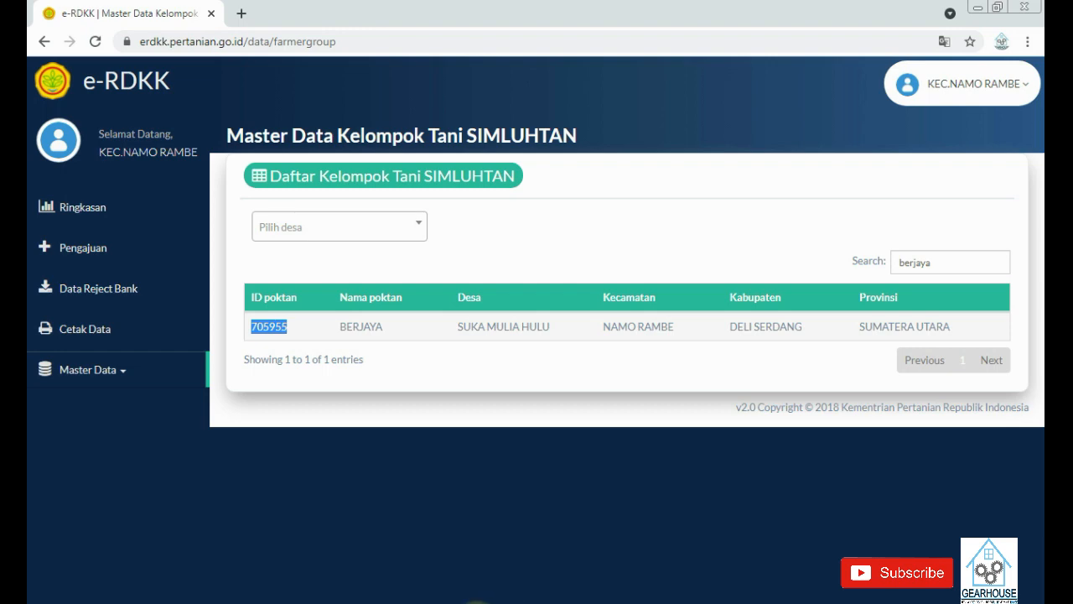
Enter the Berjaya group's ID Poktan from the e-RDKK page in E2 of Komoditi jagung and fill it down to E23
{"action": "left_click", "coordinate": [287, 603]}
{"action": "left_click", "coordinate": [502, 173]}
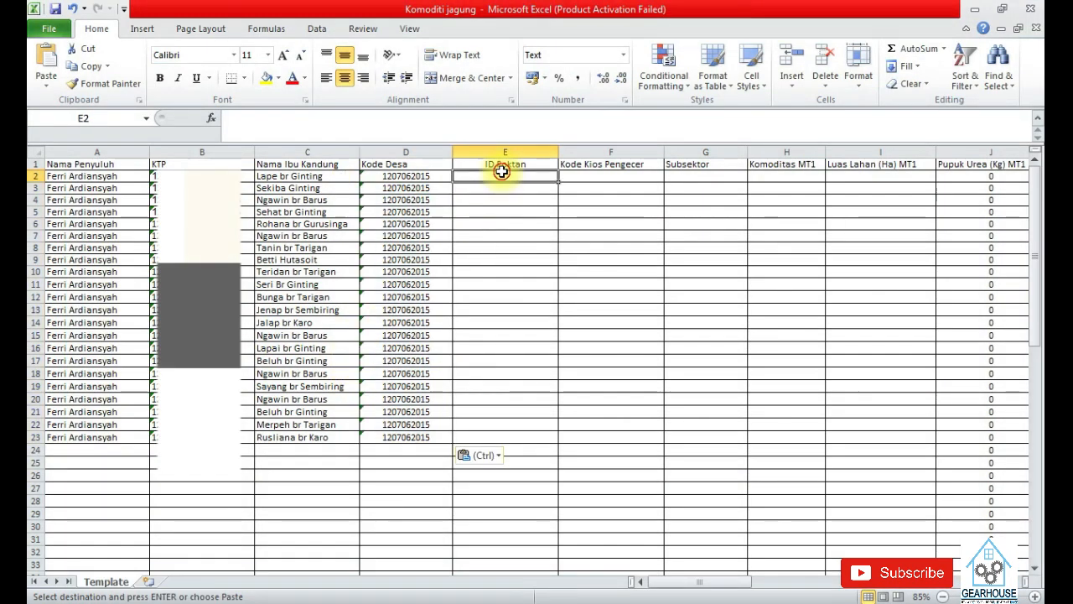
{"action": "type", "text": "705955"}
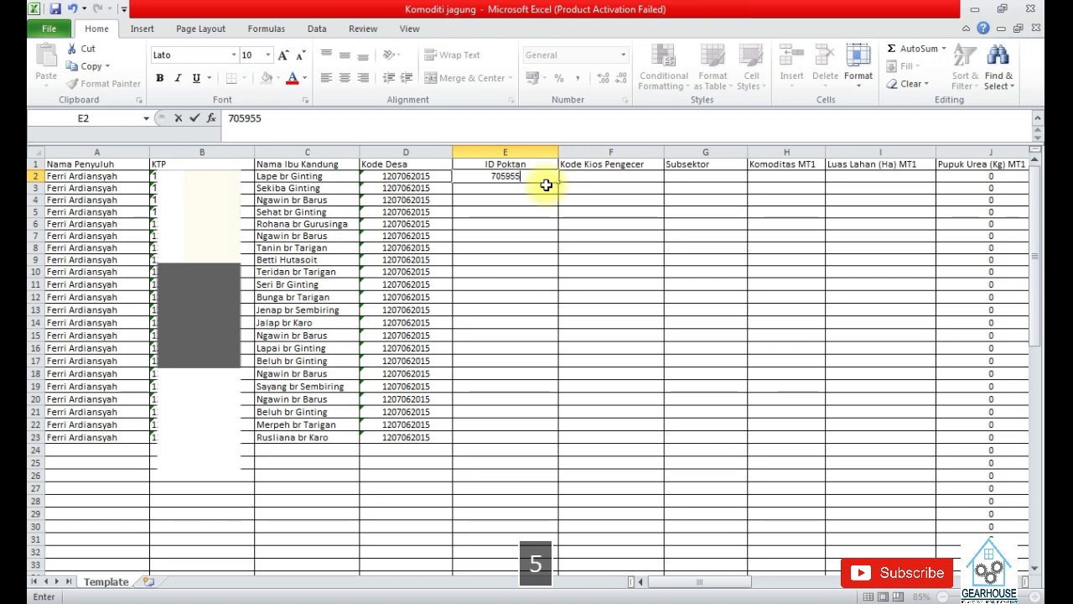
{"action": "key", "text": "Return"}
{"action": "key", "text": "Up"}
{"action": "key", "text": "ctrl+v"}
{"action": "key", "text": "Up"}
{"action": "key", "text": "shift+Down"}
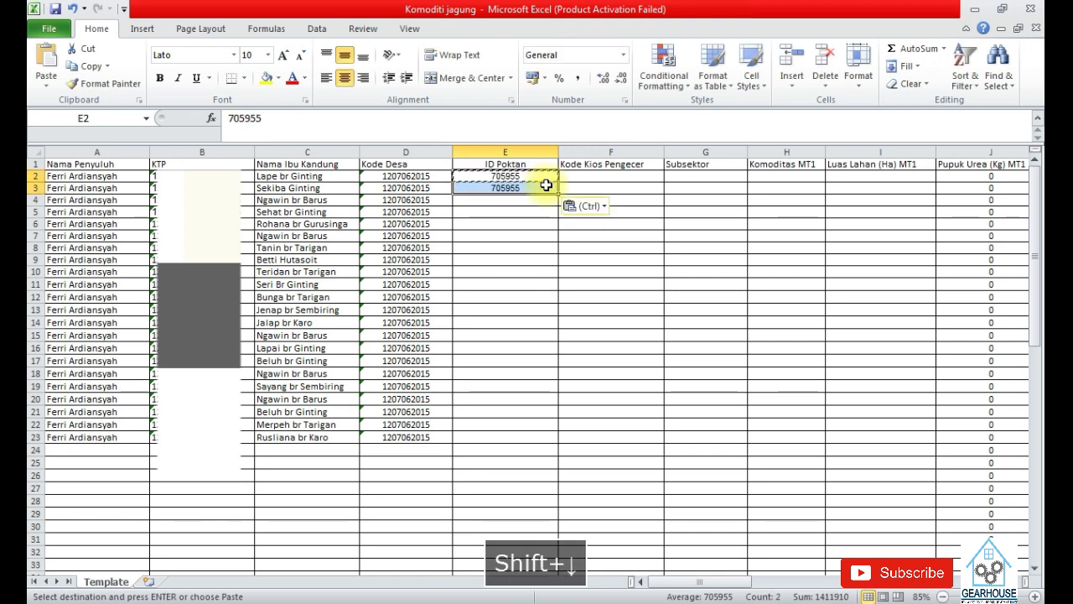
{"action": "left_click_drag", "start_coordinate": [557, 194], "coordinate": [515, 440]}
Copy the Jagung rows' Kode Kios Pengecer values (C24:C45) from the DesaSukaMuliaHulu_120820 workbook into Komoditi jagung, starting at F2
{"action": "left_click", "coordinate": [602, 176]}
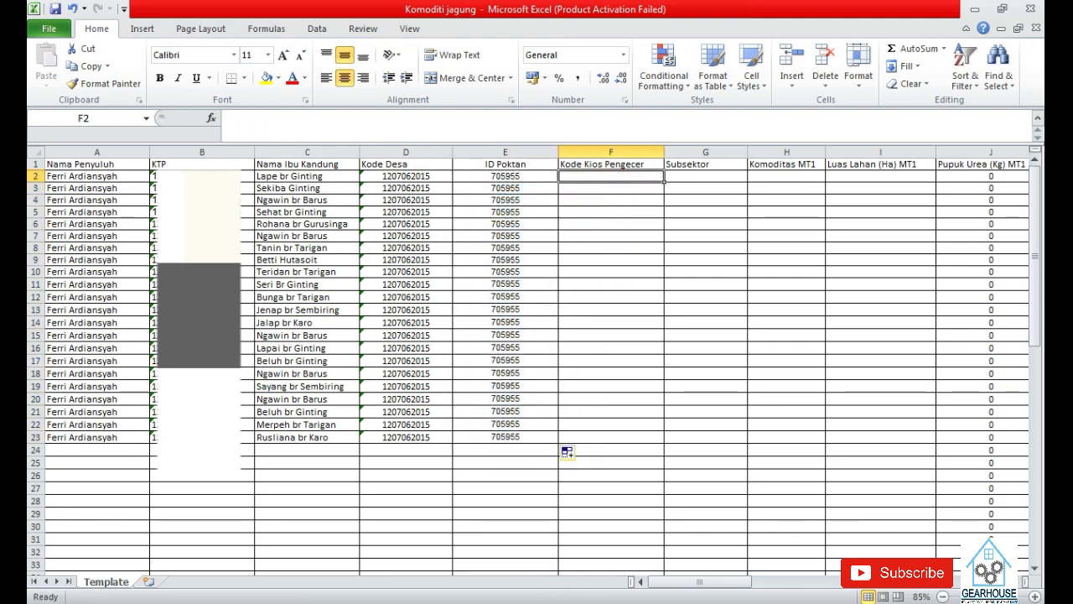
{"action": "mouse_move", "coordinate": [541, 602]}
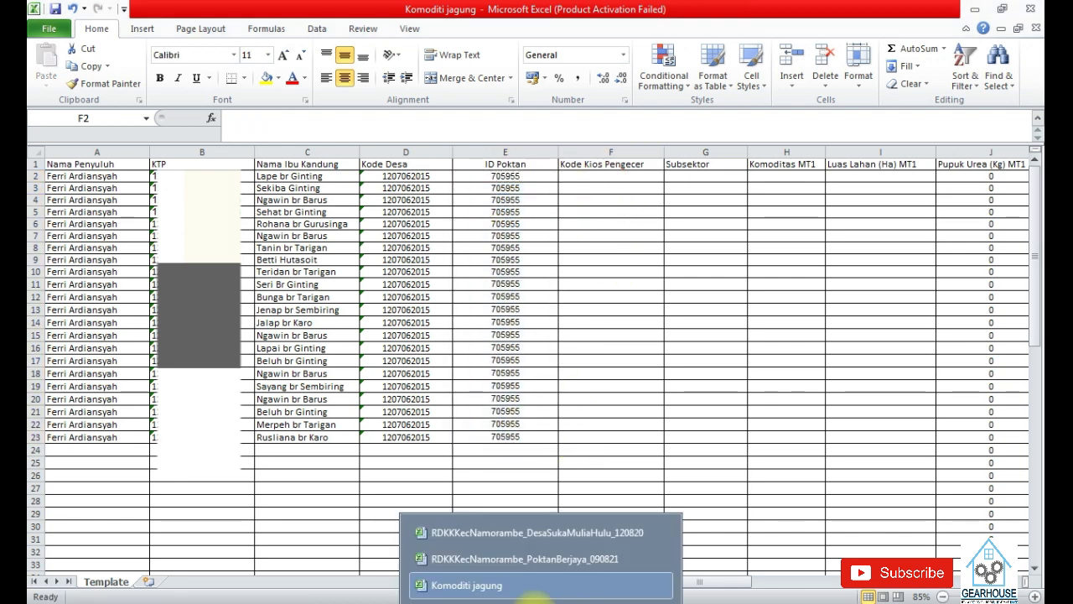
{"action": "left_click", "coordinate": [524, 559]}
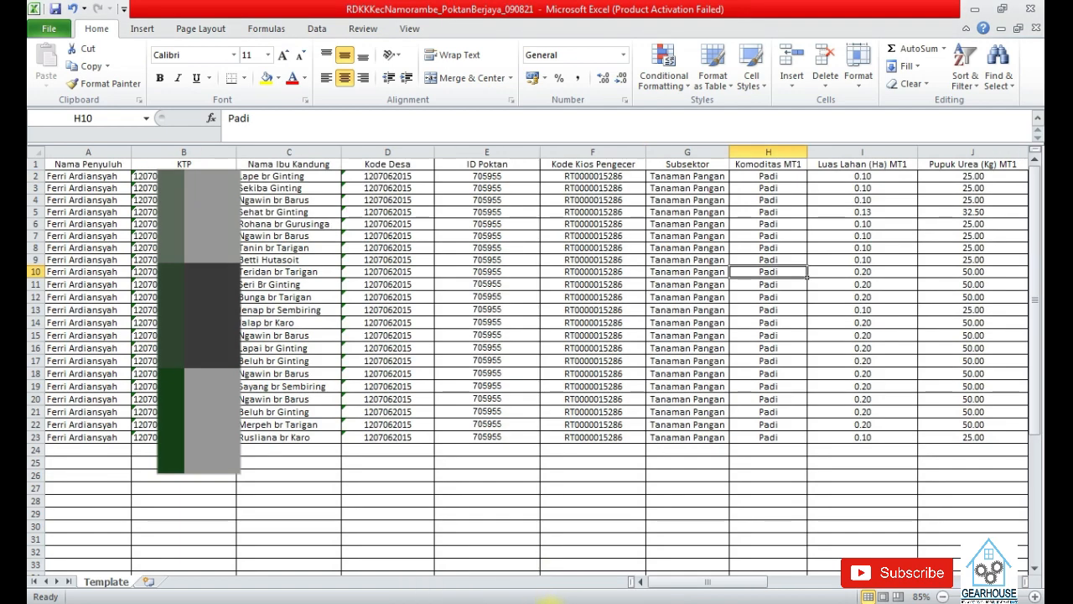
{"action": "mouse_move", "coordinate": [545, 602]}
{"action": "left_click", "coordinate": [537, 526]}
{"action": "left_click_drag", "start_coordinate": [226, 224], "coordinate": [239, 472]}
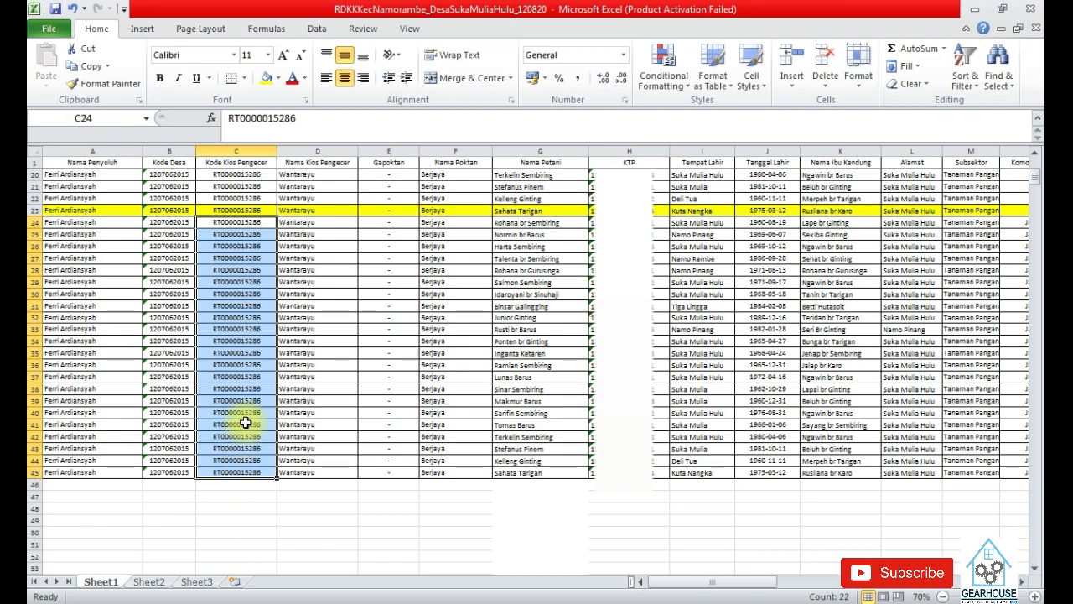
{"action": "key", "text": "ctrl+c"}
{"action": "mouse_move", "coordinate": [509, 600]}
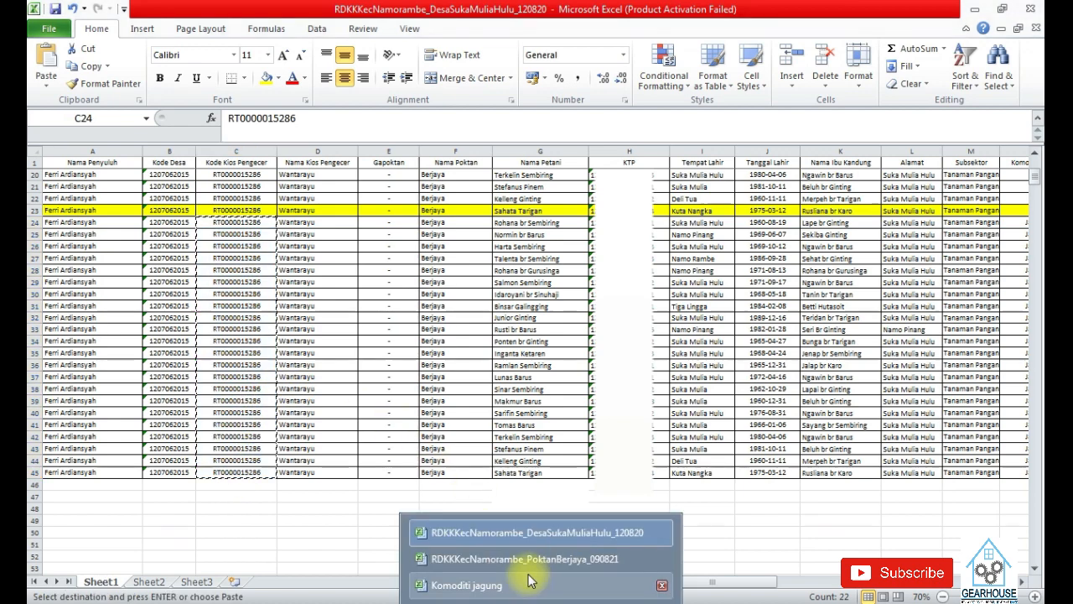
{"action": "left_click", "coordinate": [530, 582]}
{"action": "key", "text": "ctrl+v"}
Copy the Jagung rows' Subsektor entries (M24:M45) from the DesaSukaMuliaHulu_120820 workbook into Komoditi jagung, starting at G2
{"action": "left_click", "coordinate": [721, 177]}
{"action": "mouse_move", "coordinate": [541, 600]}
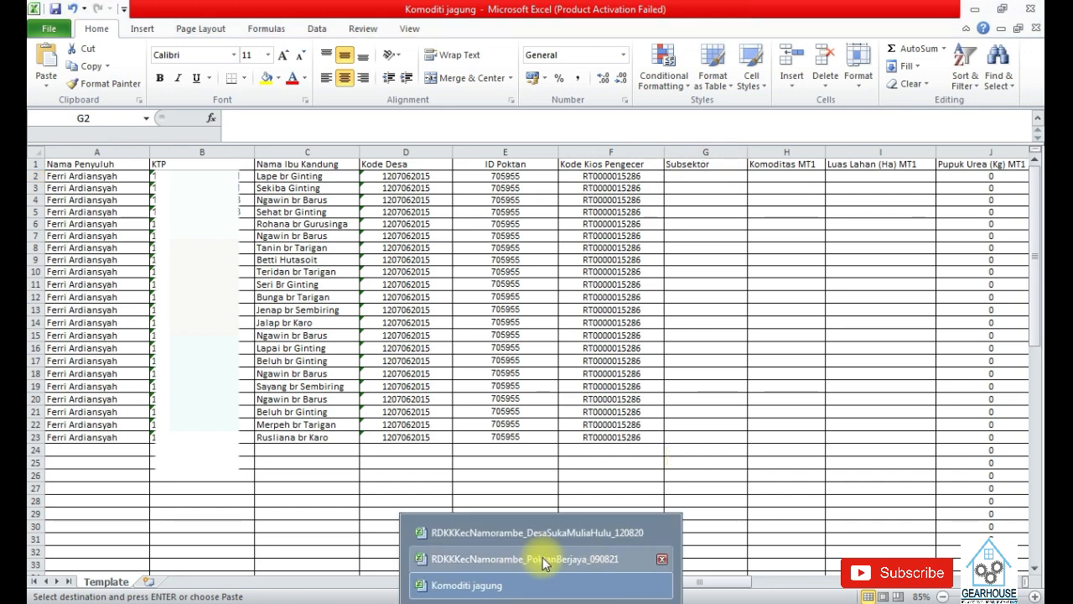
{"action": "left_click", "coordinate": [597, 537]}
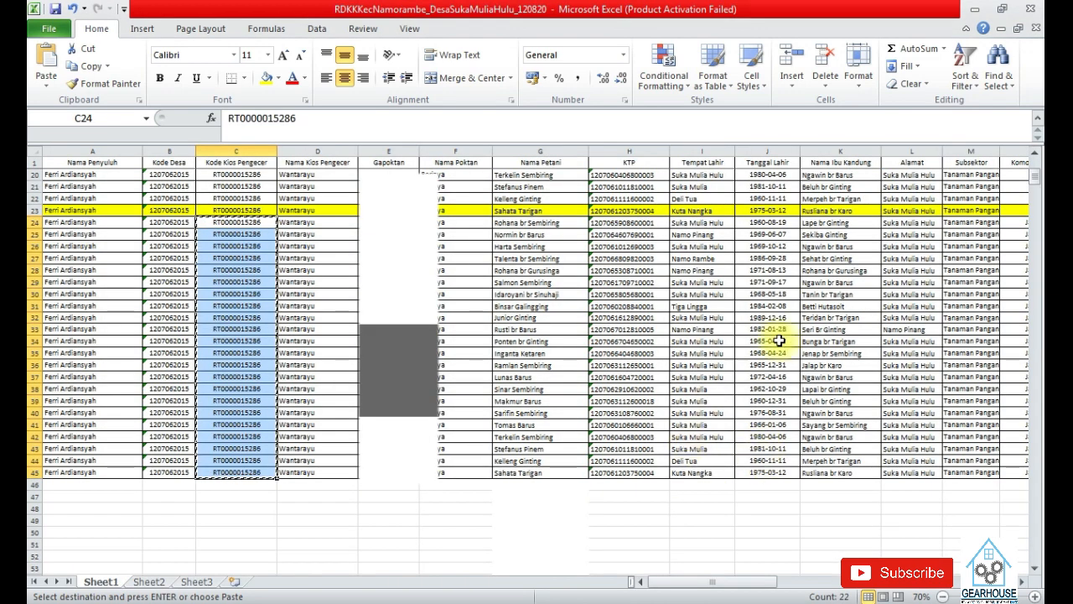
{"action": "left_click_drag", "start_coordinate": [752, 584], "coordinate": [791, 576]}
{"action": "left_click_drag", "start_coordinate": [748, 221], "coordinate": [746, 472]}
{"action": "key", "text": "ctrl+c"}
{"action": "mouse_move", "coordinate": [513, 589]}
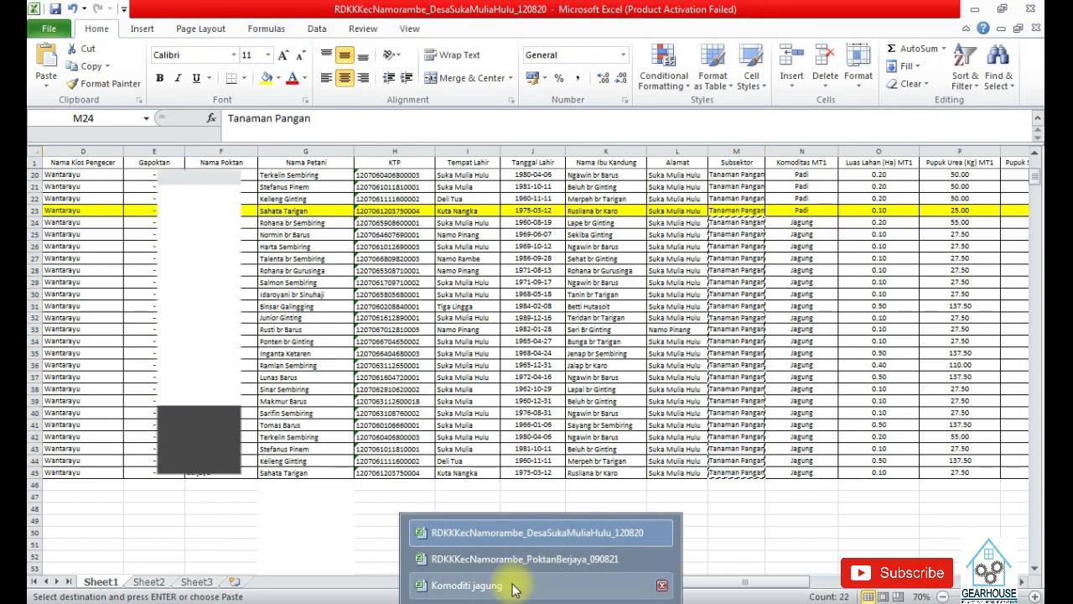
{"action": "left_click", "coordinate": [467, 586]}
{"action": "key", "text": "ctrl+v"}
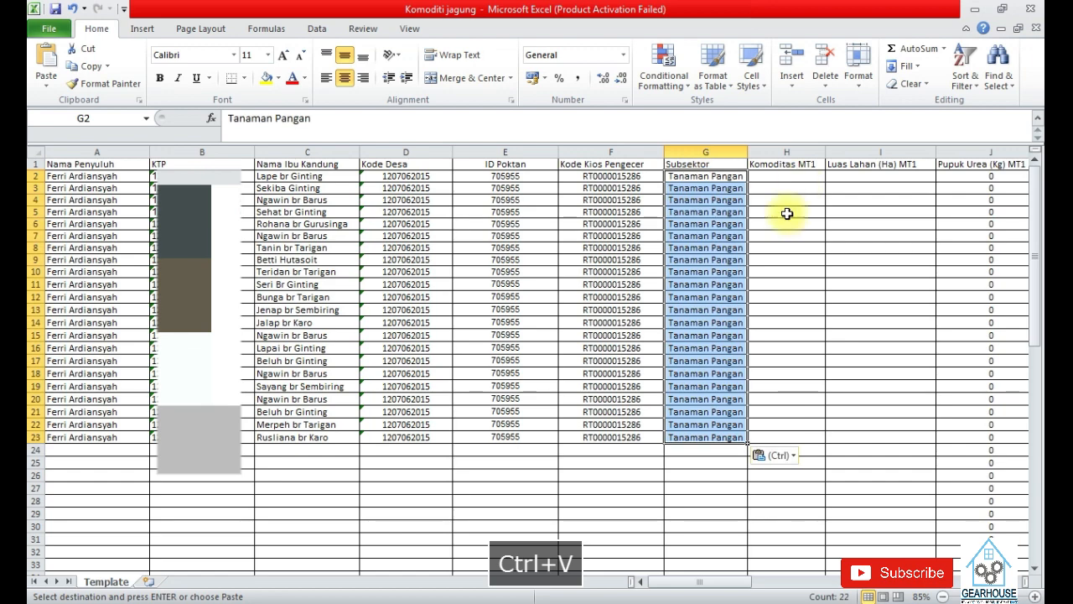
Copy the Jagung rows' Komoditas MT1 entries (N24:N45) from the DesaSukaMuliaHulu_120820 workbook into Komoditi jagung, starting at H2
{"action": "left_click", "coordinate": [515, 601]}
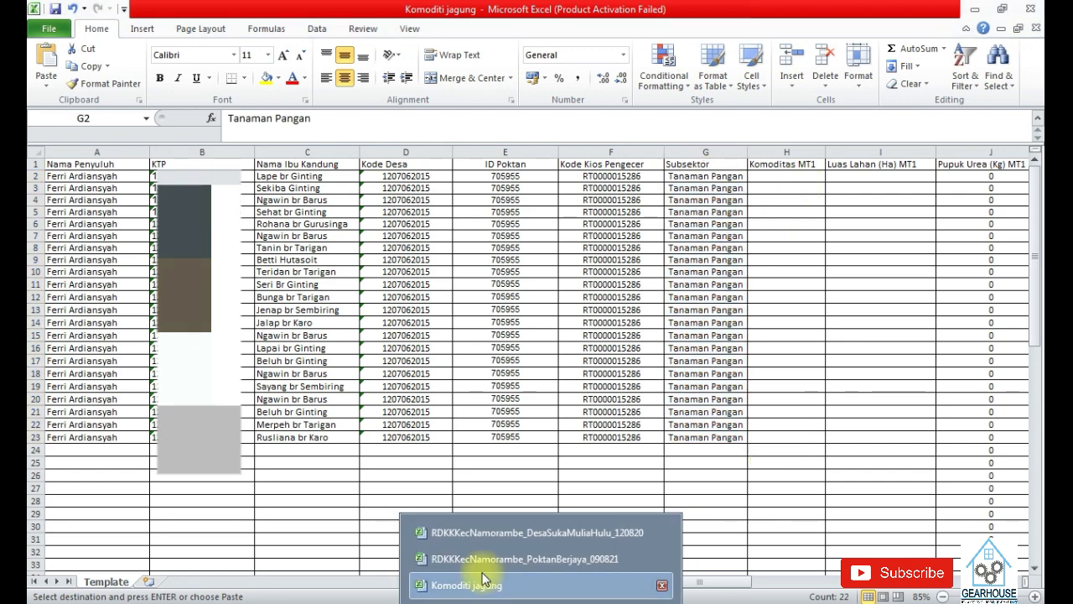
{"action": "left_click", "coordinate": [592, 535]}
{"action": "left_click_drag", "start_coordinate": [809, 222], "coordinate": [805, 477]}
{"action": "key", "text": "ctrl+c"}
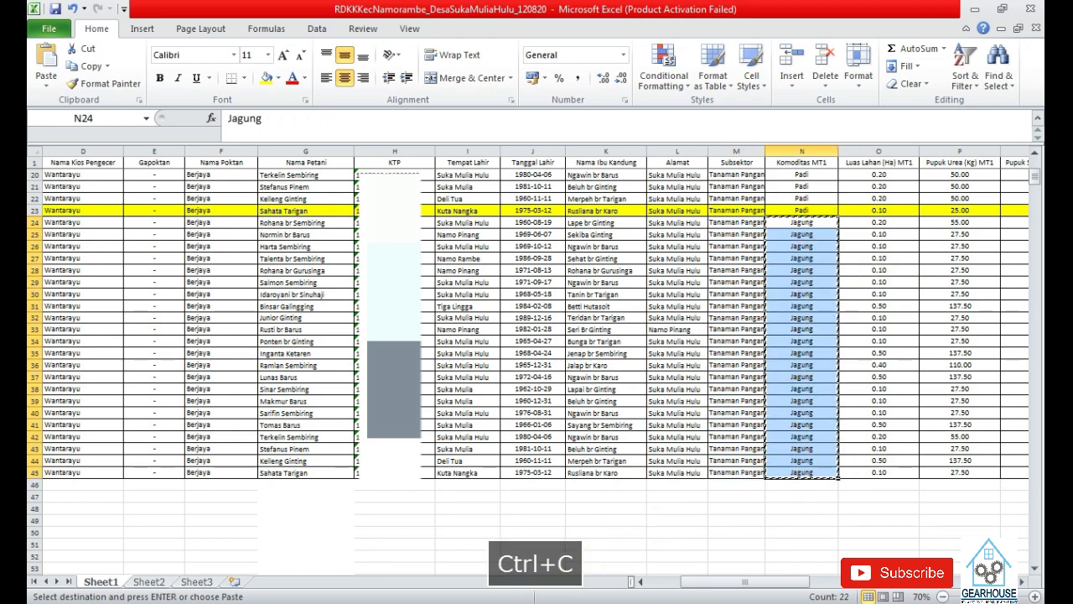
{"action": "left_click", "coordinate": [470, 582]}
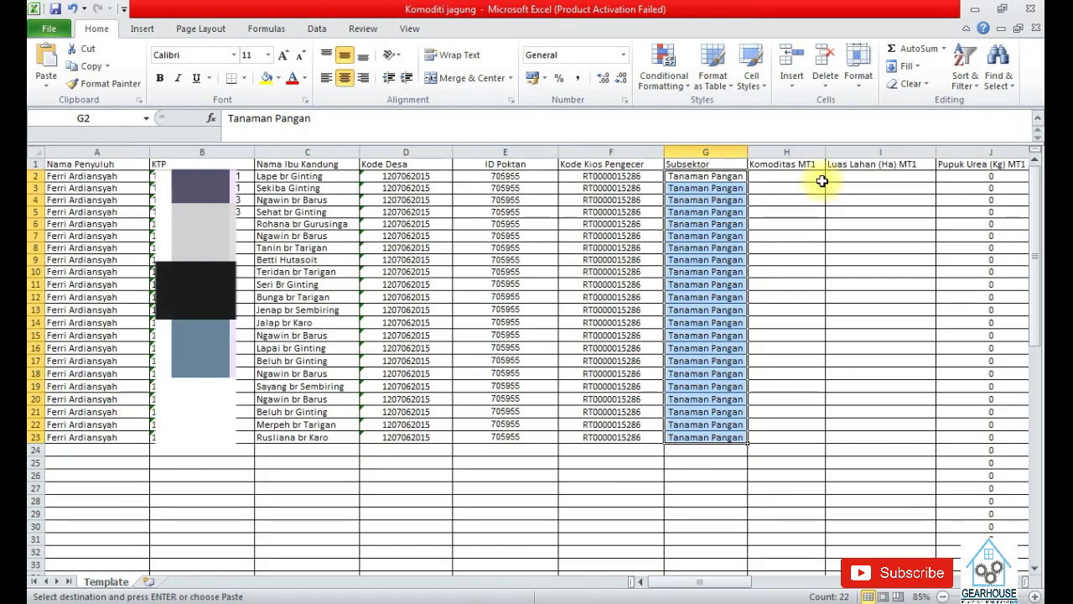
{"action": "left_click", "coordinate": [817, 178]}
{"action": "key", "text": "ctrl+v"}
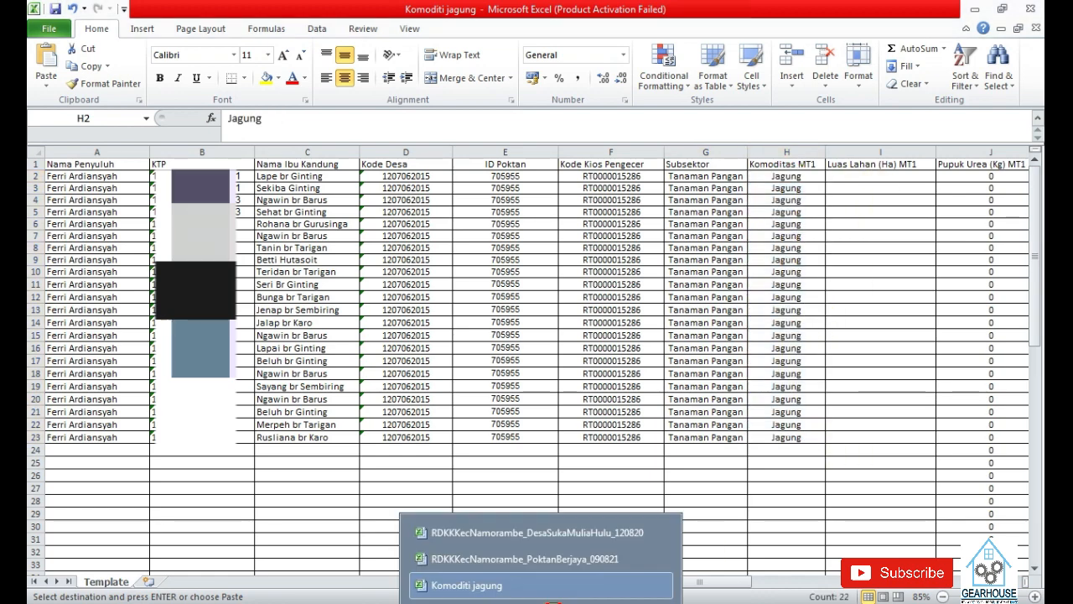
Copy the Jagung rows' Luas Lahan (Ha) MT1 values (O24:O45) from the DesaSukaMuliaHulu_120820 workbook into Komoditi jagung, starting at I2
{"action": "left_click", "coordinate": [587, 529]}
{"action": "left_click_drag", "start_coordinate": [879, 222], "coordinate": [880, 473]}
{"action": "key", "text": "ctrl+c"}
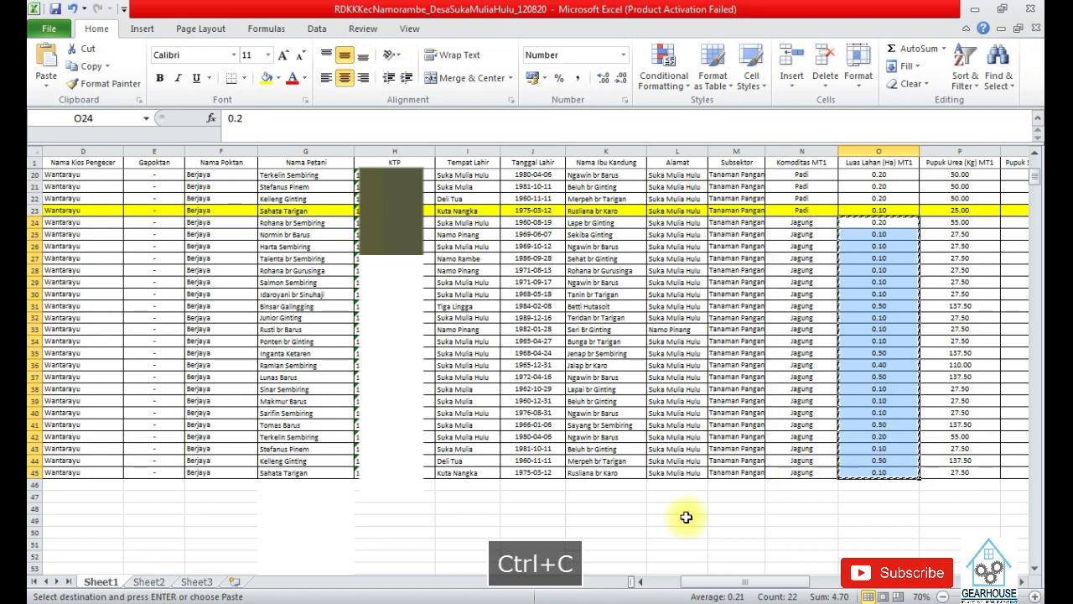
{"action": "mouse_move", "coordinate": [553, 600]}
{"action": "left_click", "coordinate": [553, 580]}
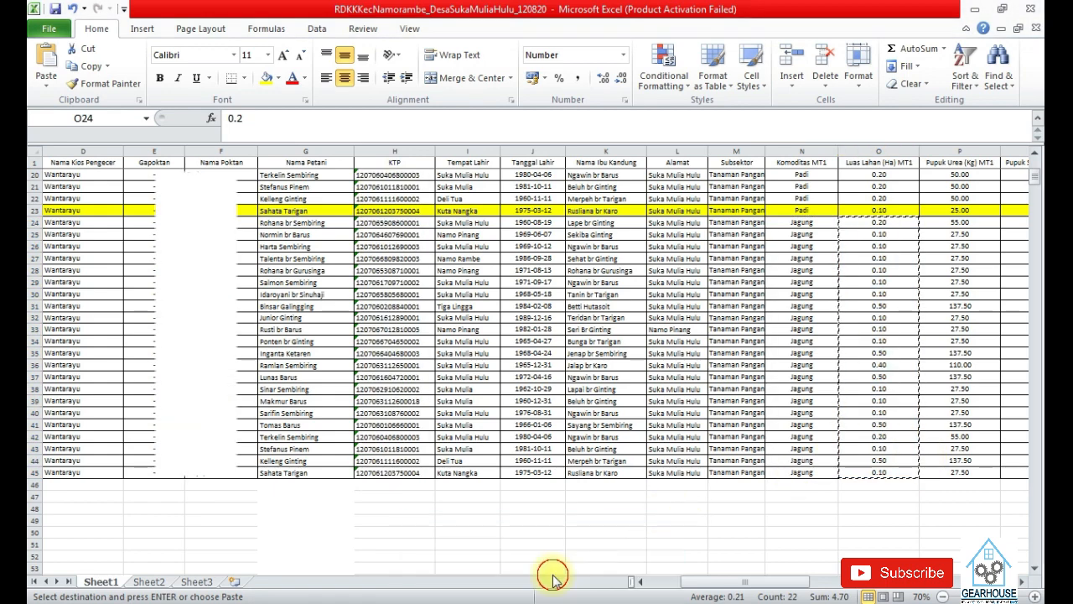
{"action": "left_click", "coordinate": [888, 176]}
{"action": "key", "text": "ctrl+v"}
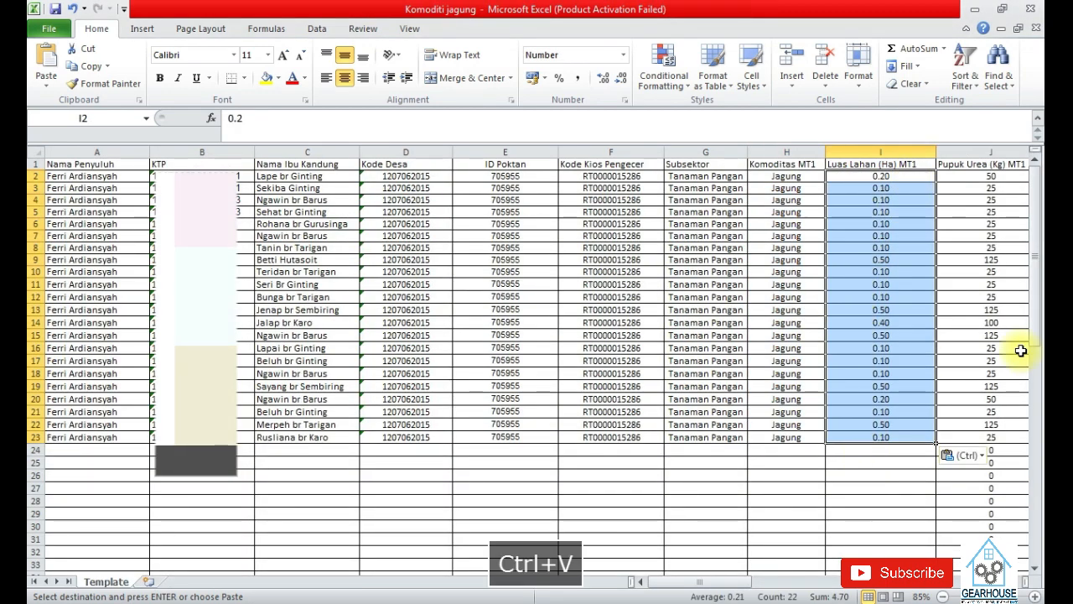
Copy the Jagung rows' Komoditas MT2 and Luas Lahan (Ha) MT2 columns (U24:V45) from the DesaSukaMuliaHulu_120820 workbook into Komoditi jagung, starting at Q2
{"action": "left_click_drag", "start_coordinate": [728, 587], "coordinate": [810, 579]}
{"action": "mouse_move", "coordinate": [568, 598]}
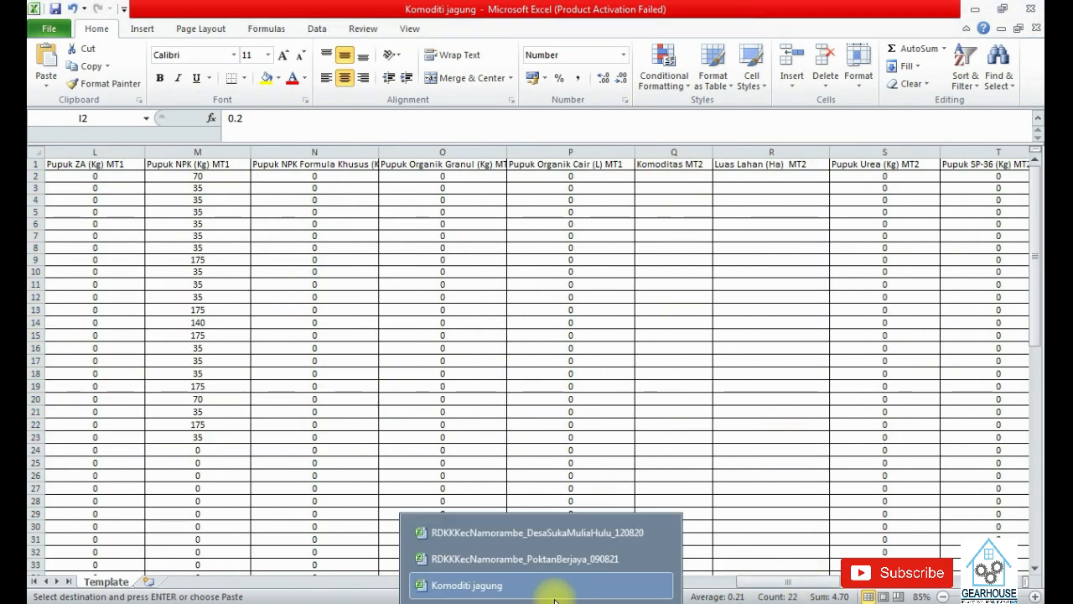
{"action": "left_click", "coordinate": [615, 532]}
{"action": "left_click_drag", "start_coordinate": [743, 582], "coordinate": [837, 584]}
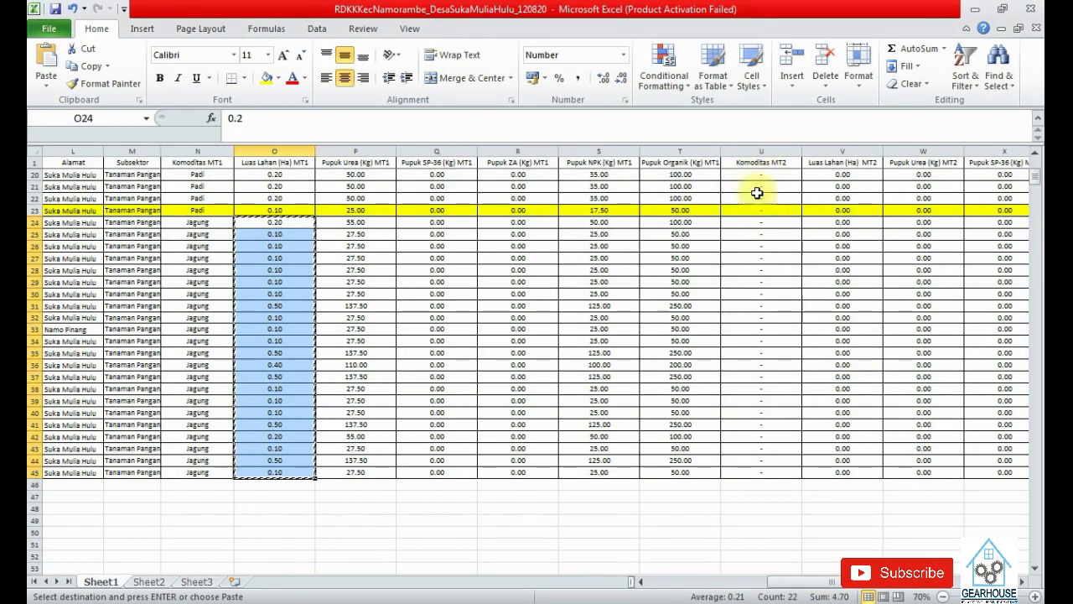
{"action": "left_click_drag", "start_coordinate": [770, 221], "coordinate": [833, 472]}
{"action": "key", "text": "ctrl+c"}
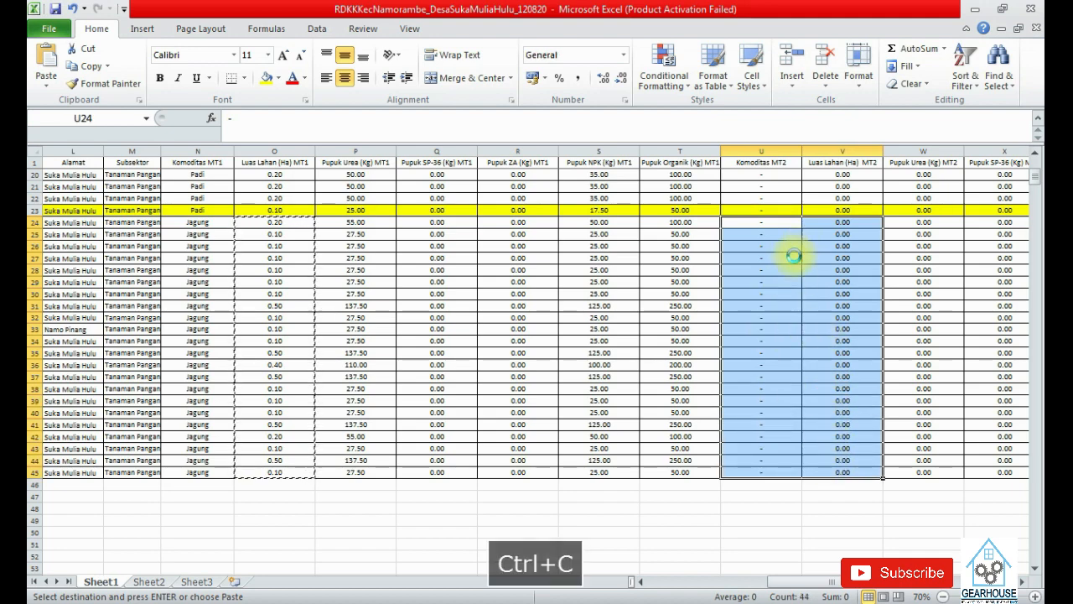
{"action": "left_click", "coordinate": [533, 600]}
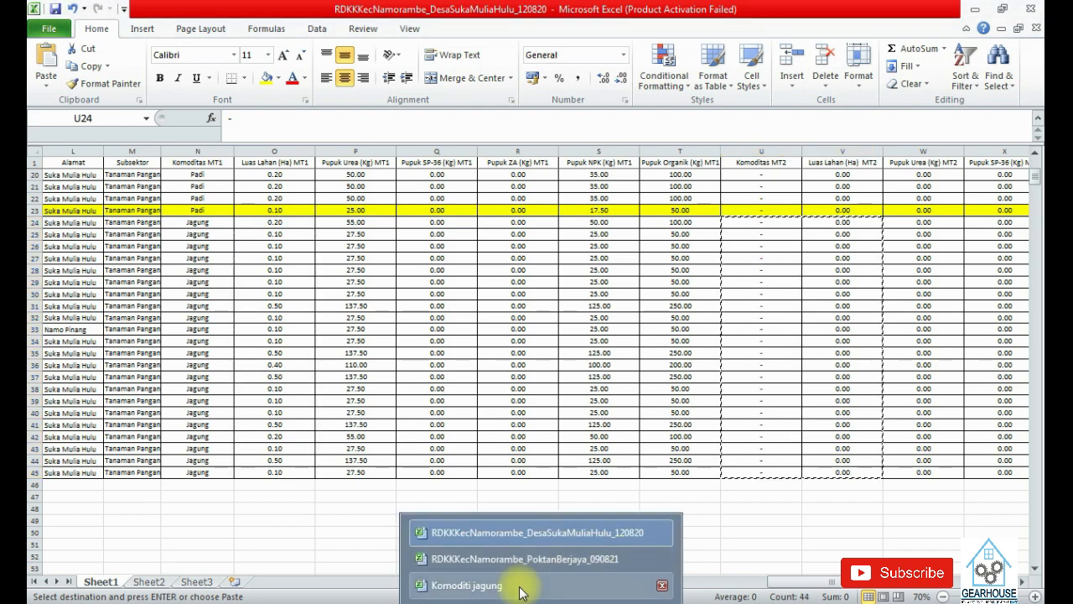
{"action": "left_click", "coordinate": [507, 584]}
{"action": "left_click", "coordinate": [693, 175]}
{"action": "key", "text": "ctrl+v"}
Copy the Jagung rows' Komoditas MT3 and Luas Lahan (Ha) MT3 columns (AB24:AC45) from the DesaSukaMuliaHulu_120820 workbook into Komoditi jagung, starting at Z2
{"action": "left_click_drag", "start_coordinate": [786, 582], "coordinate": [855, 580]}
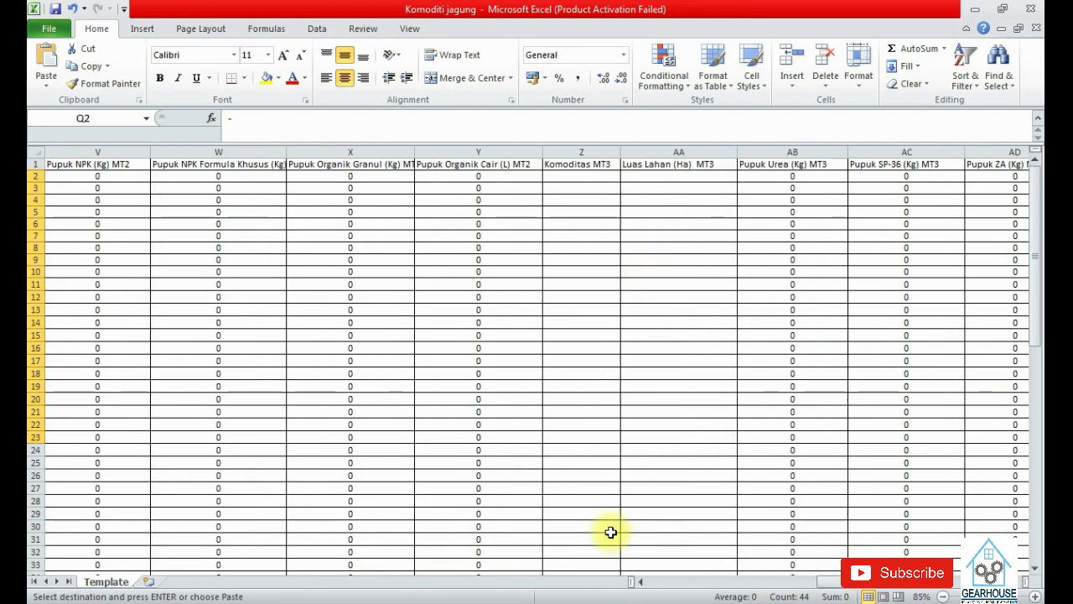
{"action": "mouse_move", "coordinate": [545, 597]}
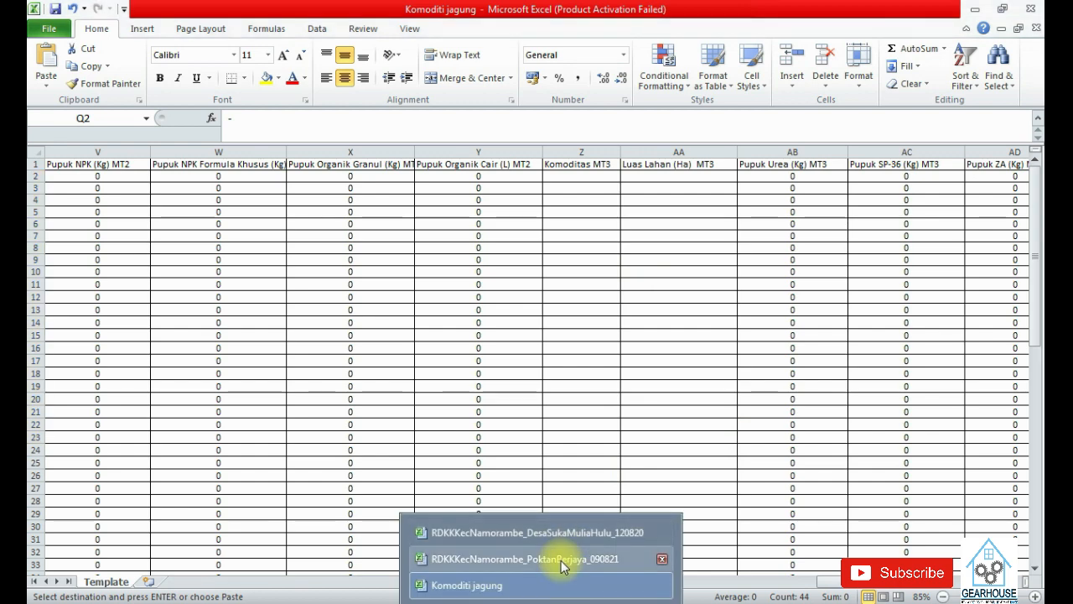
{"action": "left_click", "coordinate": [579, 537]}
{"action": "left_click_drag", "start_coordinate": [830, 584], "coordinate": [871, 587]}
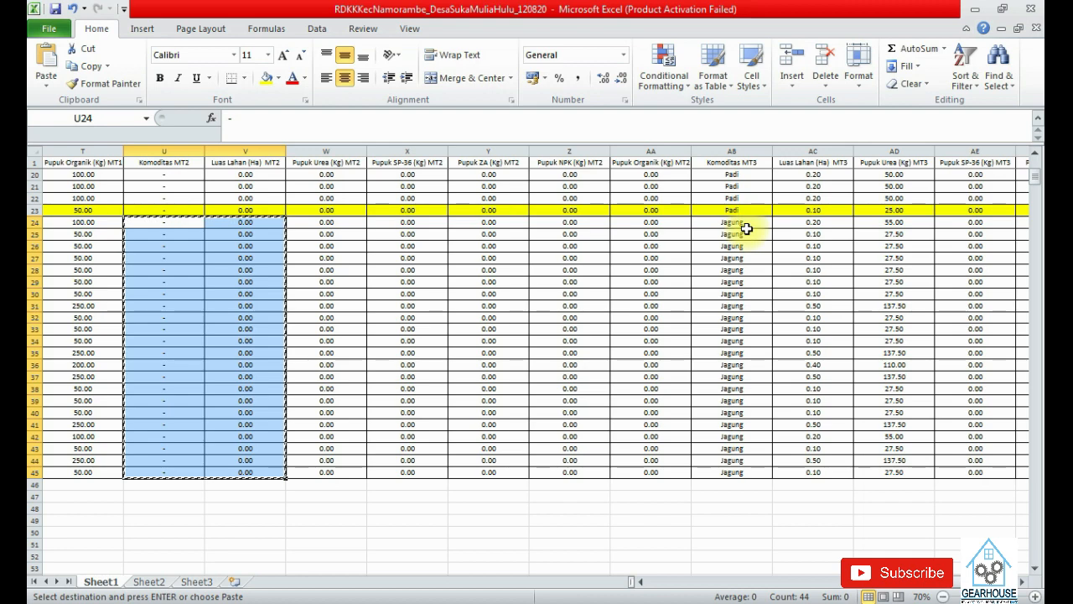
{"action": "left_click", "coordinate": [747, 233]}
{"action": "left_click_drag", "start_coordinate": [741, 223], "coordinate": [797, 472]}
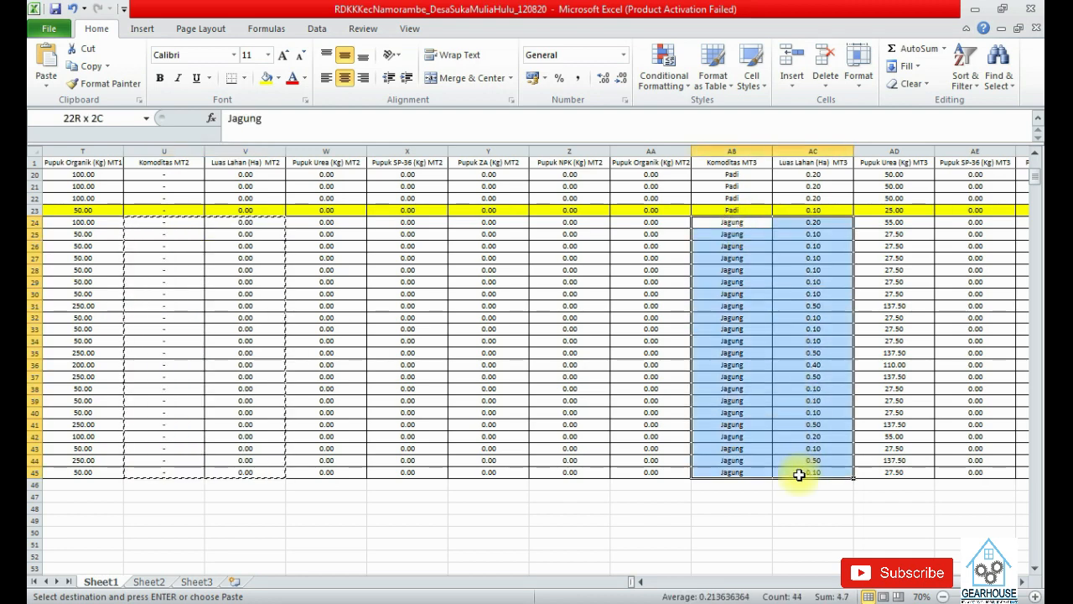
{"action": "key", "text": "ctrl+c"}
{"action": "mouse_move", "coordinate": [518, 599]}
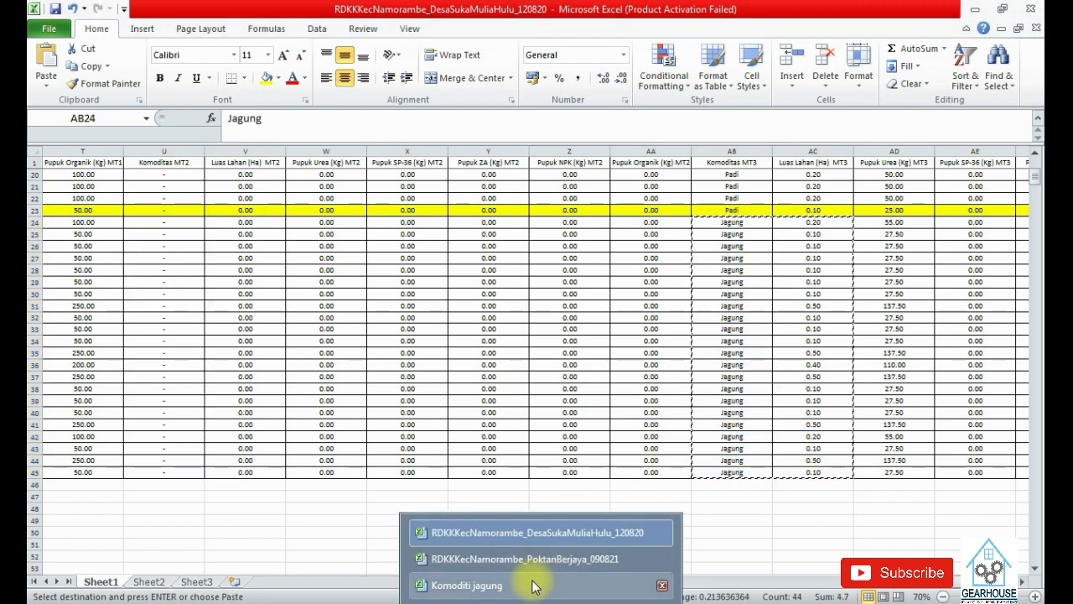
{"action": "left_click", "coordinate": [470, 582]}
{"action": "left_click", "coordinate": [563, 173]}
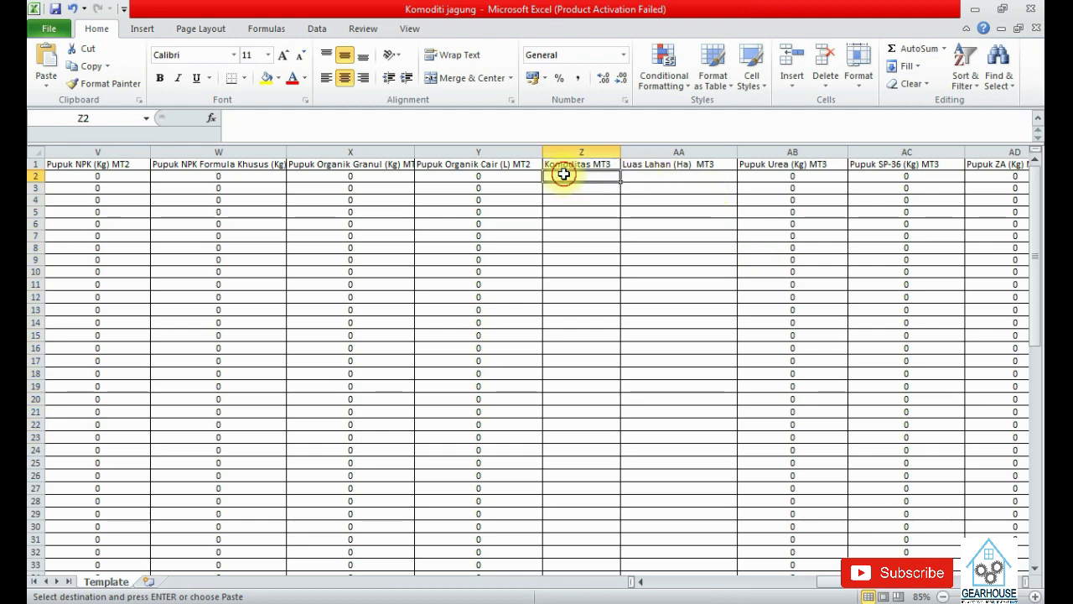
{"action": "key", "text": "ctrl+v"}
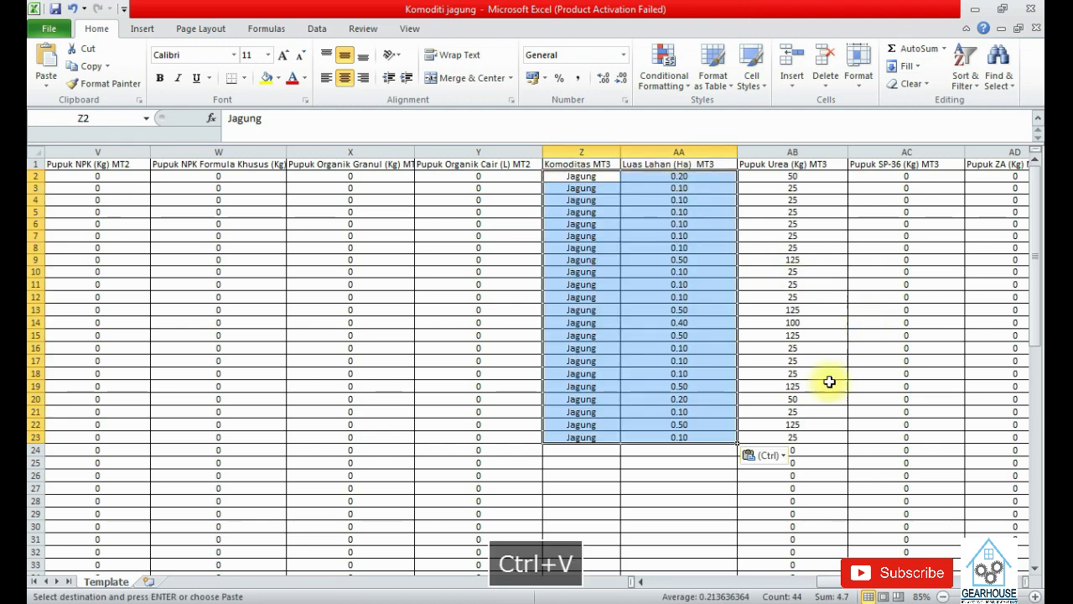
Save the filled Komoditi jagung workbook
{"action": "left_click_drag", "start_coordinate": [826, 578], "coordinate": [721, 579]}
{"action": "left_click_drag", "start_coordinate": [725, 272], "coordinate": [748, 274]}
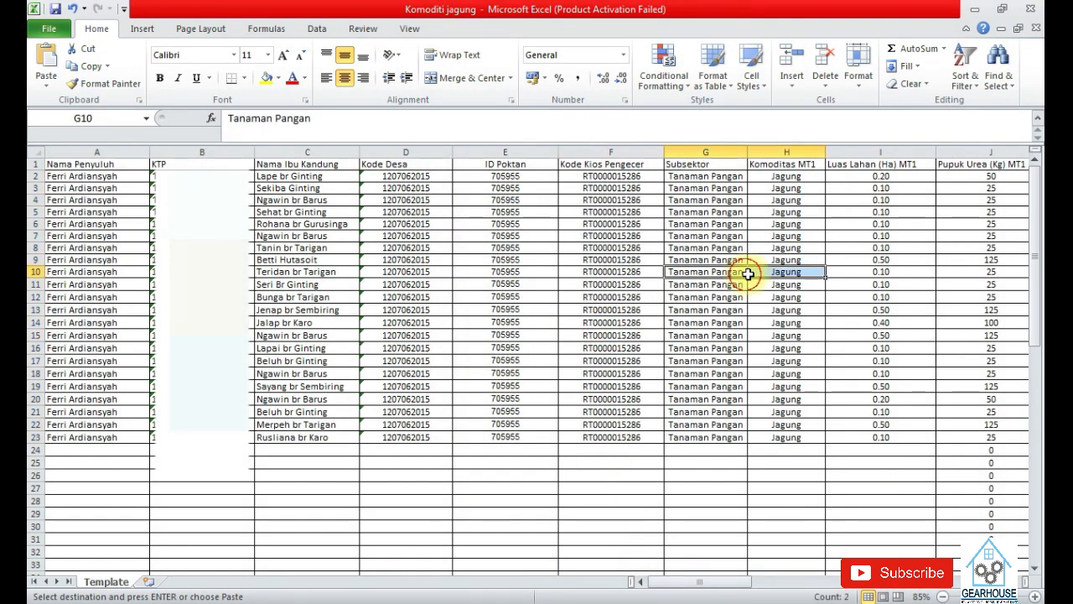
{"action": "key", "text": "ctrl+s"}
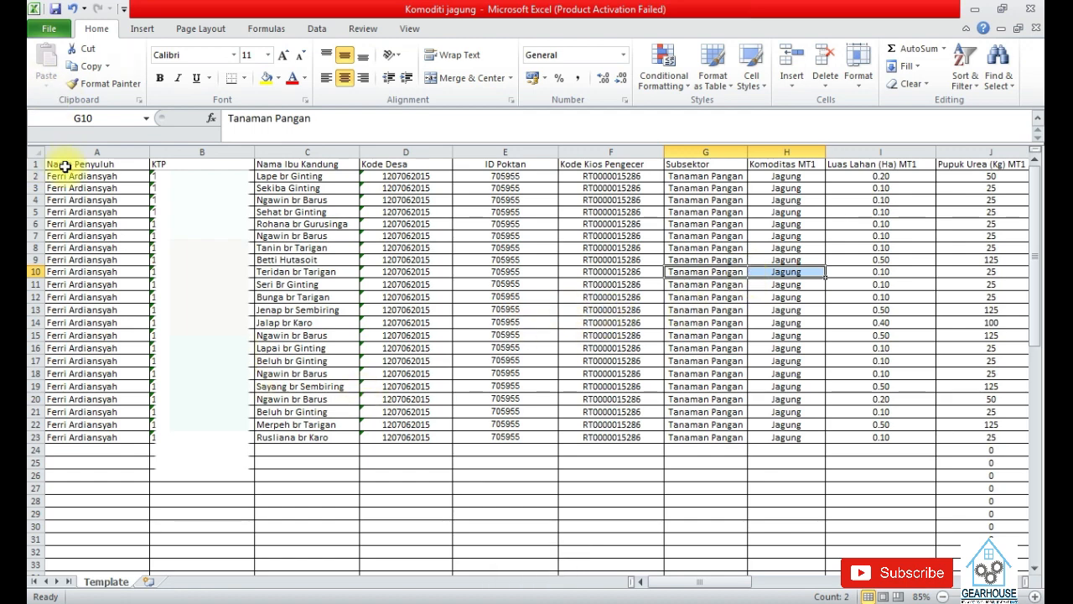
Copy the completed Jagung rows A2:AH23 from Komoditi jagung and paste them as values below the Padi rows in PoktanBerjaya_090821, starting at A24
{"action": "left_click_drag", "start_coordinate": [63, 178], "coordinate": [791, 429]}
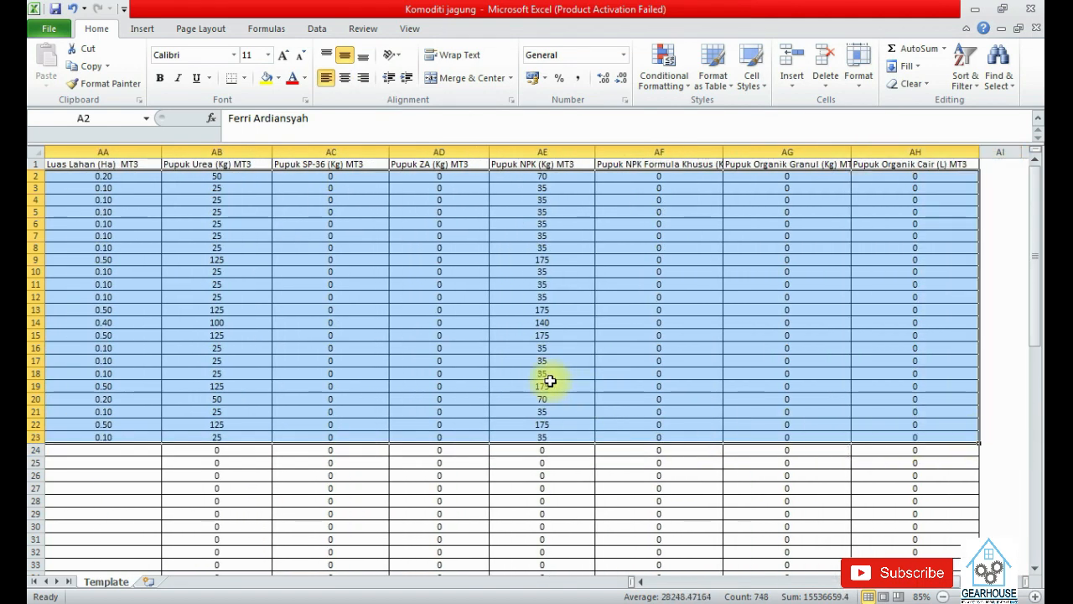
{"action": "right_click", "coordinate": [549, 380]}
{"action": "left_click", "coordinate": [591, 115]}
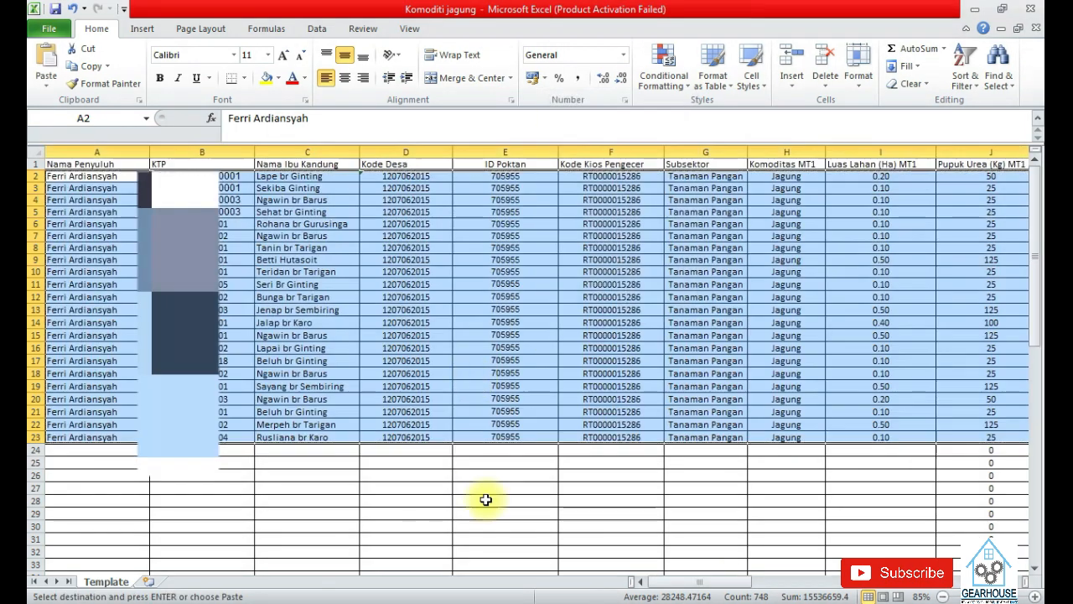
{"action": "left_click", "coordinate": [549, 600]}
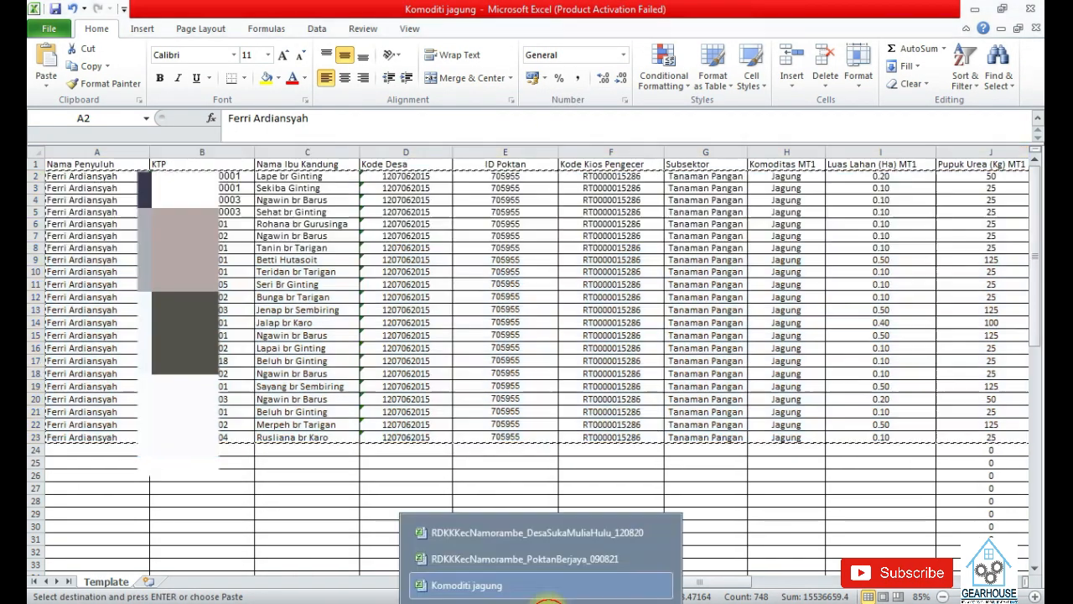
{"action": "left_click", "coordinate": [577, 556]}
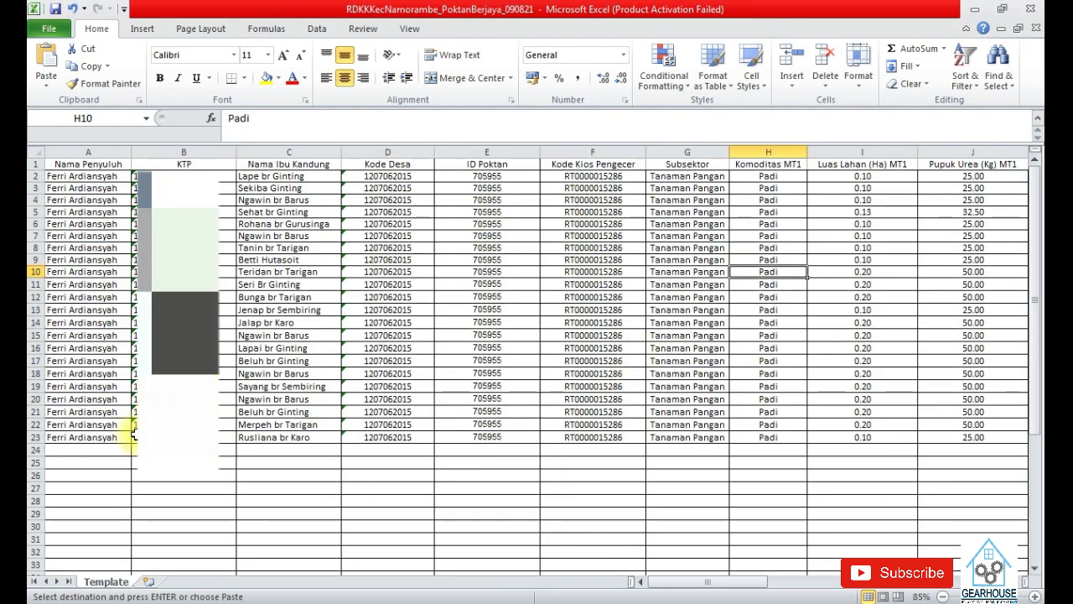
{"action": "left_click", "coordinate": [98, 451]}
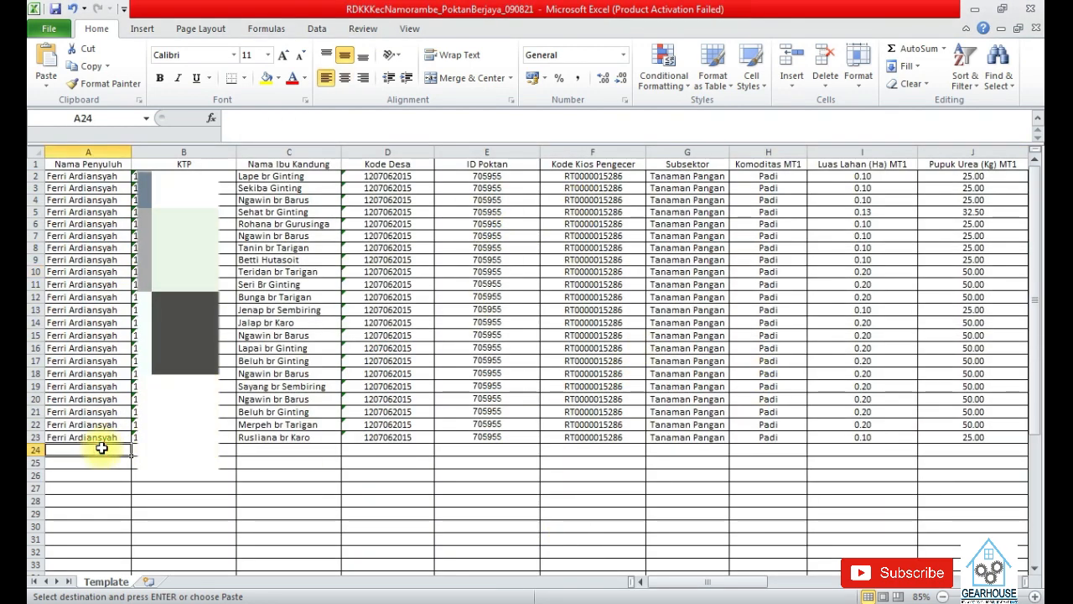
{"action": "scroll", "coordinate": [98, 442], "scroll_direction": "down", "scroll_amount": 2}
{"action": "right_click", "coordinate": [112, 380]}
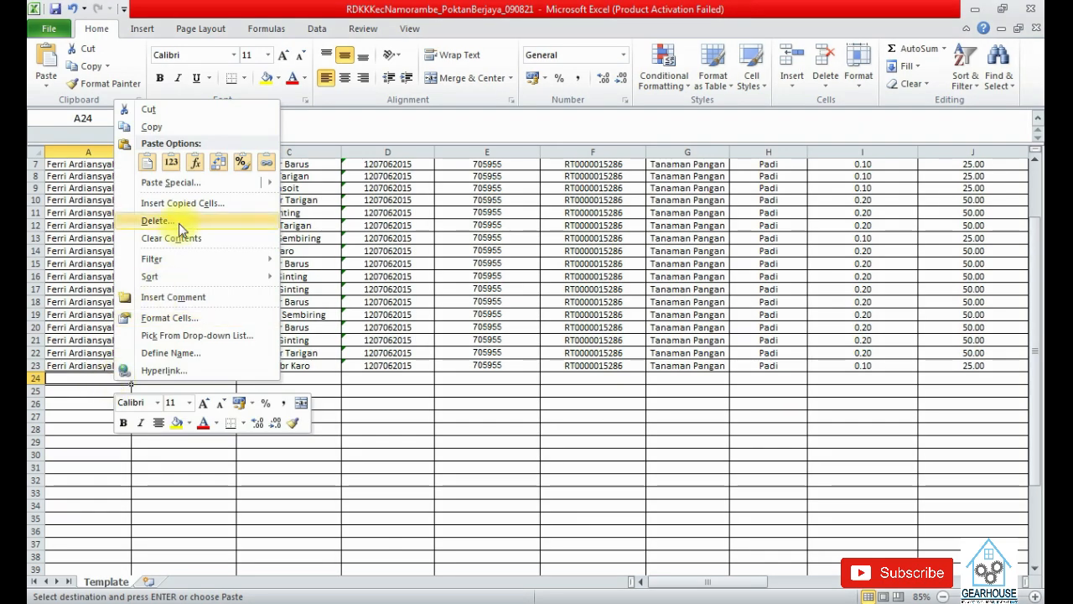
{"action": "left_click", "coordinate": [211, 187]}
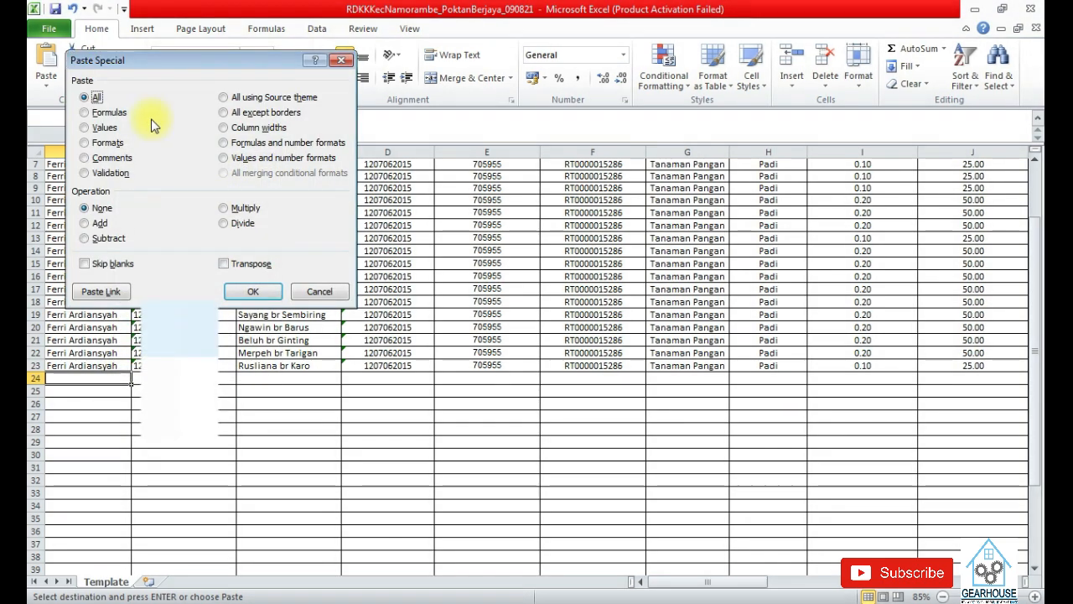
{"action": "left_click", "coordinate": [85, 127]}
{"action": "left_click", "coordinate": [252, 292]}
{"action": "scroll", "coordinate": [472, 403], "scroll_direction": "down", "scroll_amount": 2}
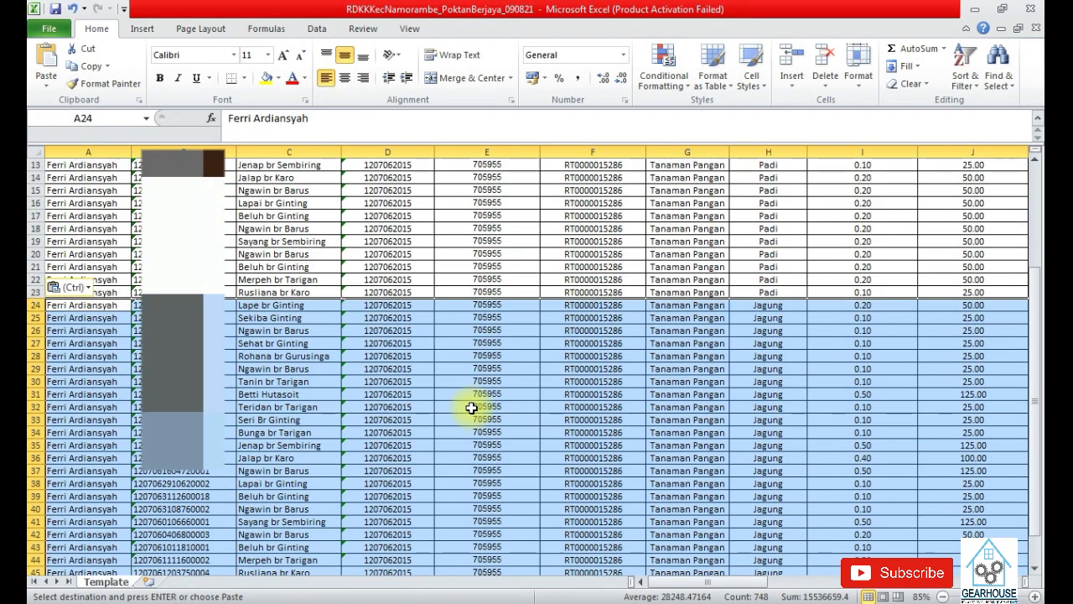
{"action": "scroll", "coordinate": [472, 402], "scroll_direction": "down", "scroll_amount": 3}
{"action": "left_click_drag", "start_coordinate": [742, 581], "coordinate": [503, 541]}
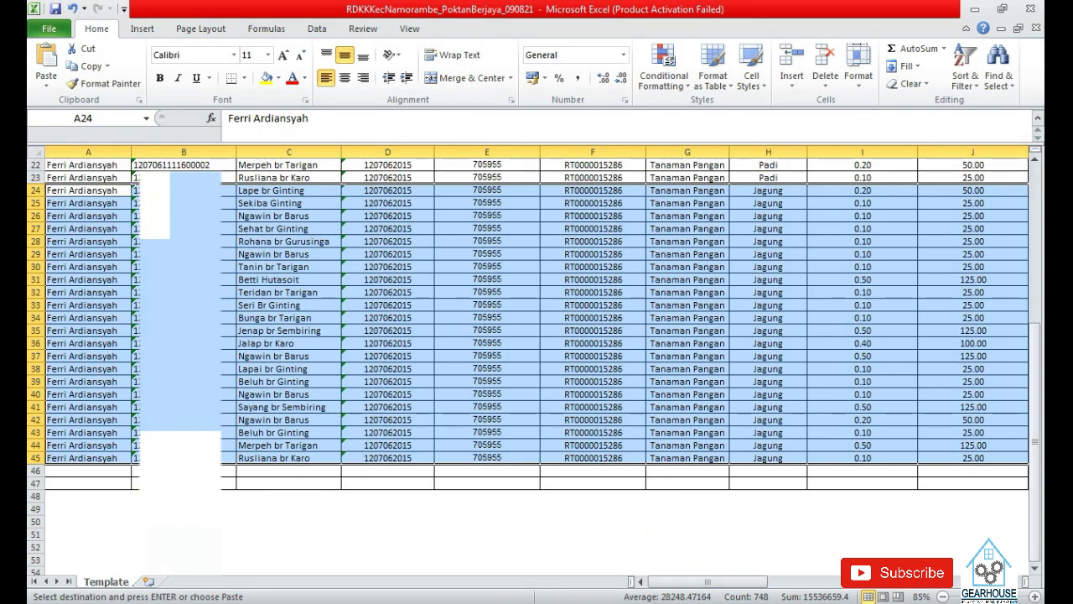
{"action": "scroll", "coordinate": [291, 494], "scroll_direction": "up", "scroll_amount": 7}
{"action": "mouse_move", "coordinate": [517, 592]}
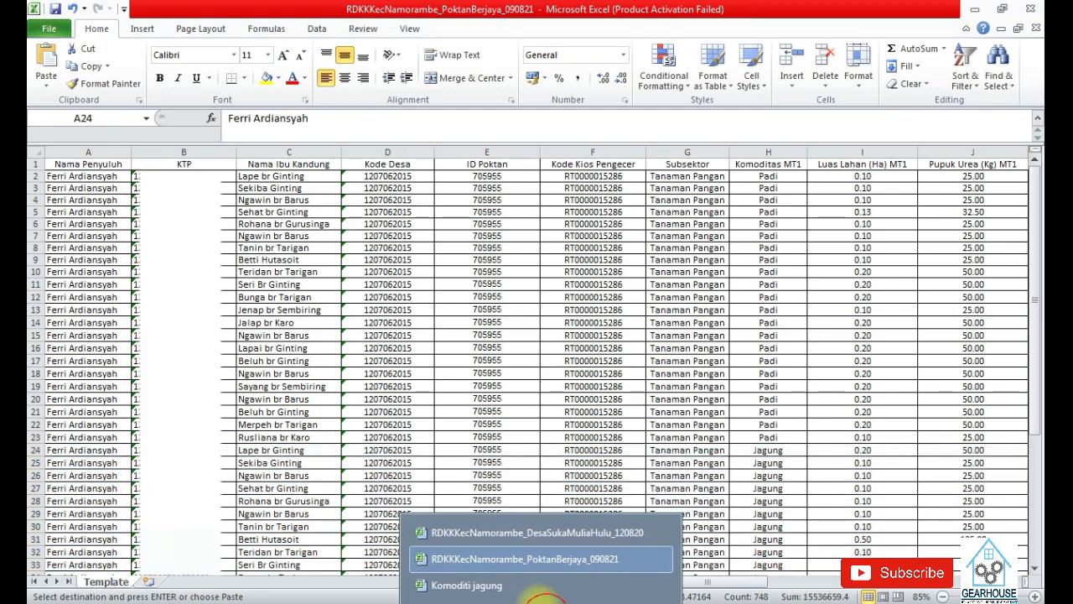
{"action": "left_click", "coordinate": [544, 534]}
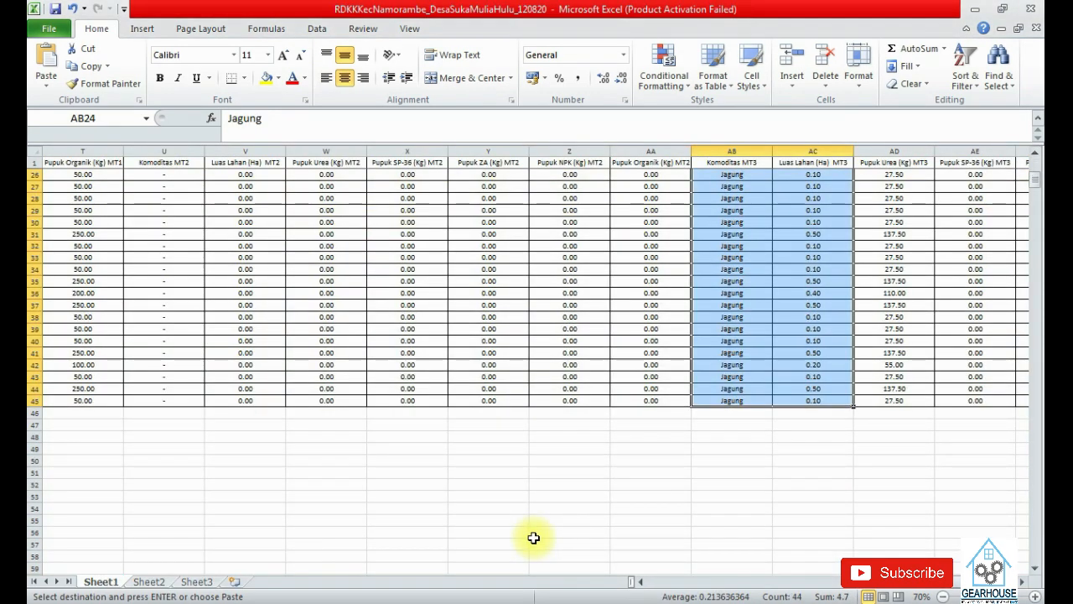
{"action": "left_click", "coordinate": [520, 582]}
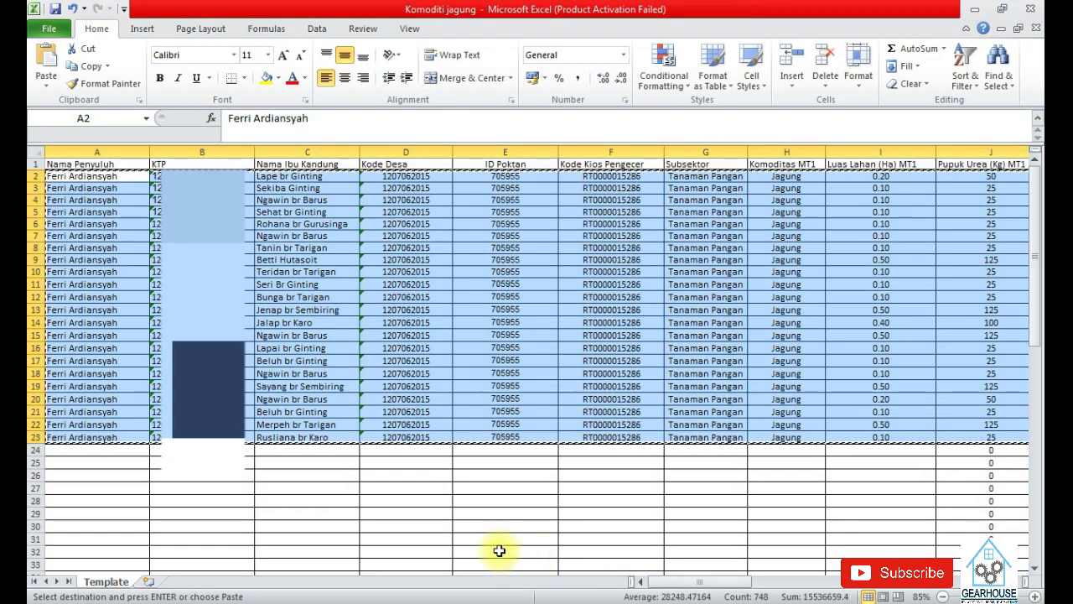
{"action": "left_click_drag", "start_coordinate": [514, 513], "coordinate": [517, 503]}
{"action": "left_click", "coordinate": [519, 501]}
{"action": "left_click_drag", "start_coordinate": [606, 492], "coordinate": [619, 479]}
{"action": "left_click", "coordinate": [534, 479]}
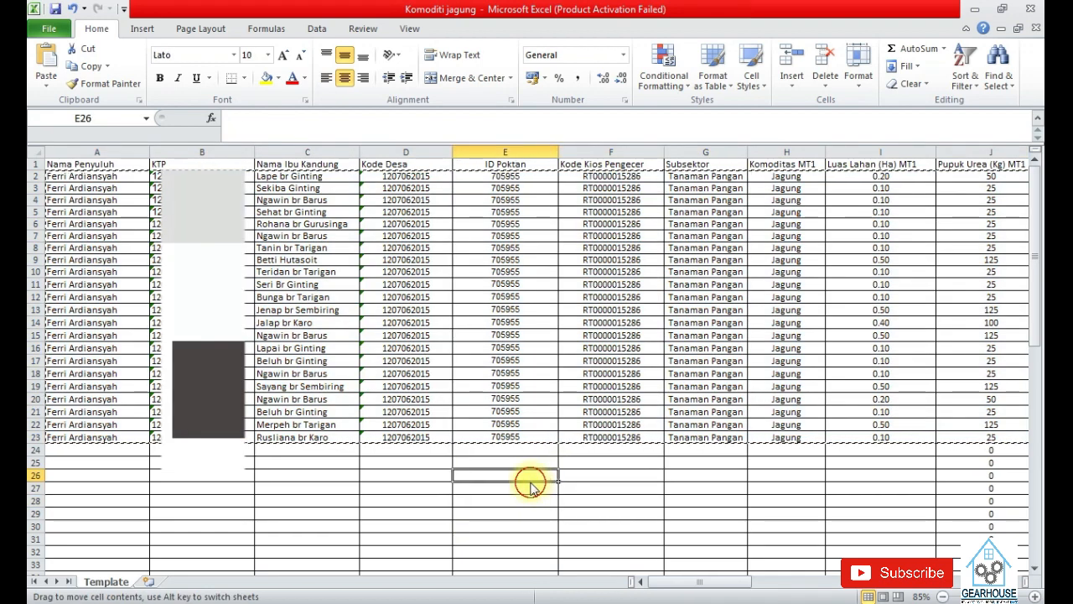
{"action": "double_click", "coordinate": [527, 476]}
{"action": "scroll", "coordinate": [687, 436], "scroll_direction": "down", "scroll_amount": 3}
{"action": "scroll", "coordinate": [686, 436], "scroll_direction": "up", "scroll_amount": 3}
Close the RDKKKecNamorambe_DesaSukaMuliaHulu_120820 workbook, saving its changes
{"action": "mouse_move", "coordinate": [520, 597]}
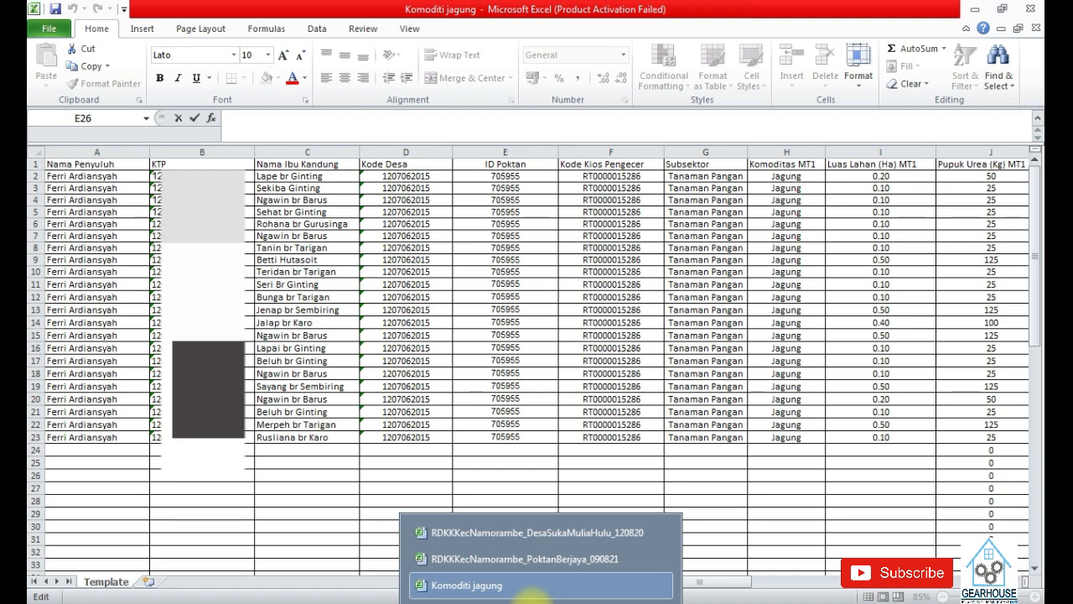
{"action": "left_click", "coordinate": [493, 531]}
{"action": "left_click", "coordinate": [723, 471]}
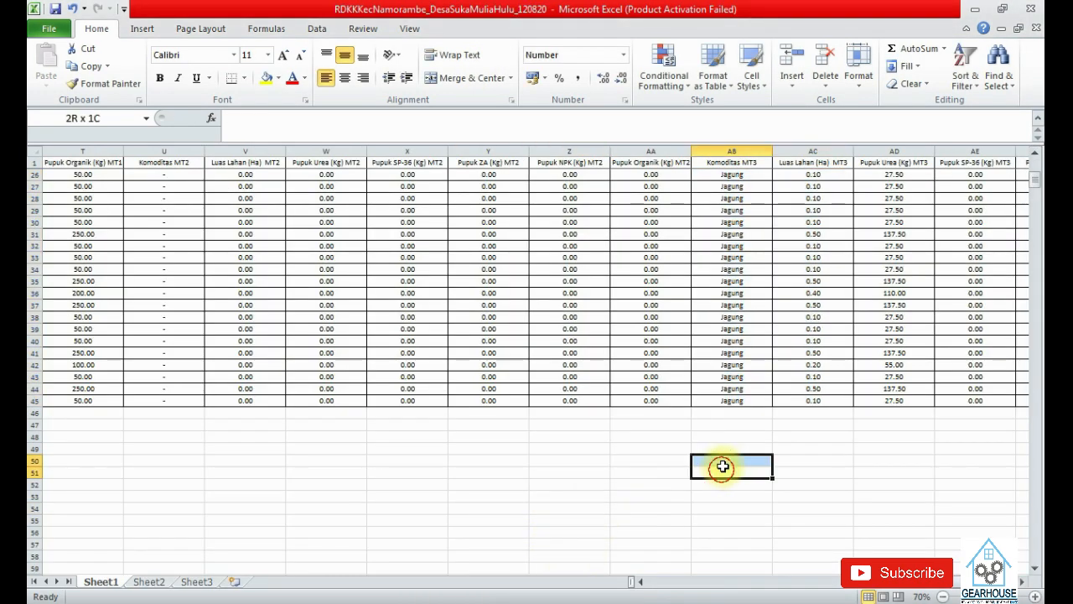
{"action": "scroll", "coordinate": [713, 470], "scroll_direction": "up", "scroll_amount": 8}
{"action": "left_click", "coordinate": [582, 320]}
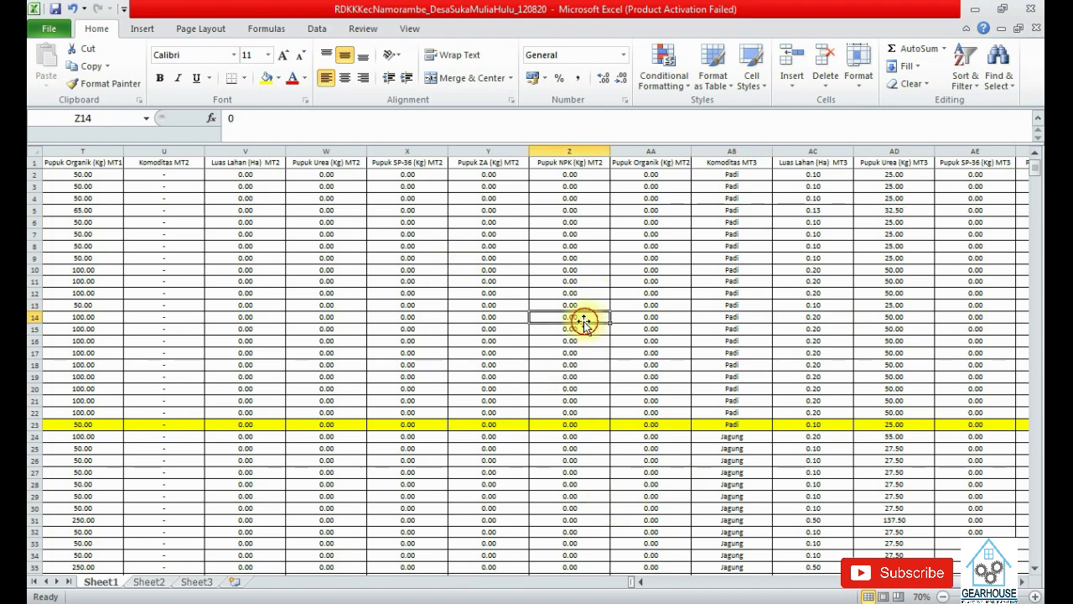
{"action": "left_click_drag", "start_coordinate": [734, 294], "coordinate": [734, 278]}
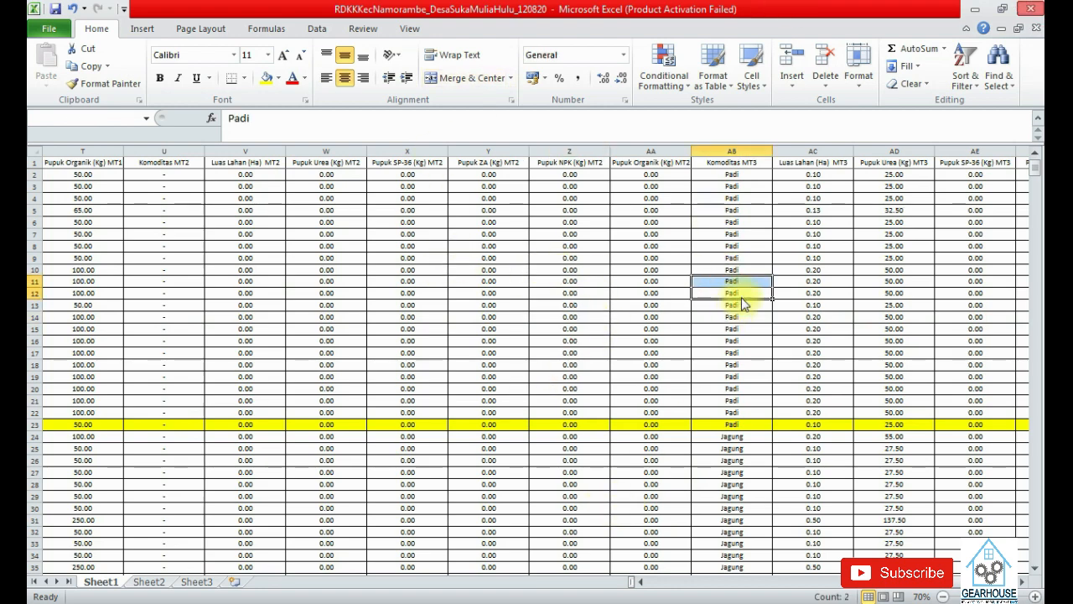
{"action": "key", "text": "alt+F4"}
{"action": "left_click", "coordinate": [474, 326]}
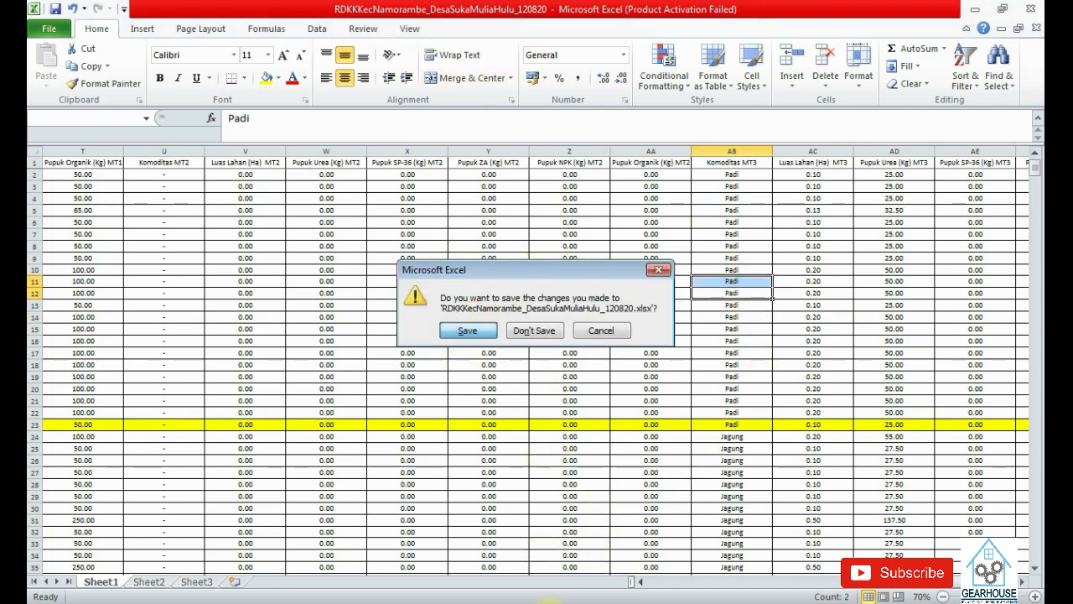
Close the Komoditi jagung workbook, saving its changes
{"action": "left_click", "coordinate": [503, 284]}
{"action": "left_click", "coordinate": [701, 256]}
{"action": "key", "text": "alt+F4"}
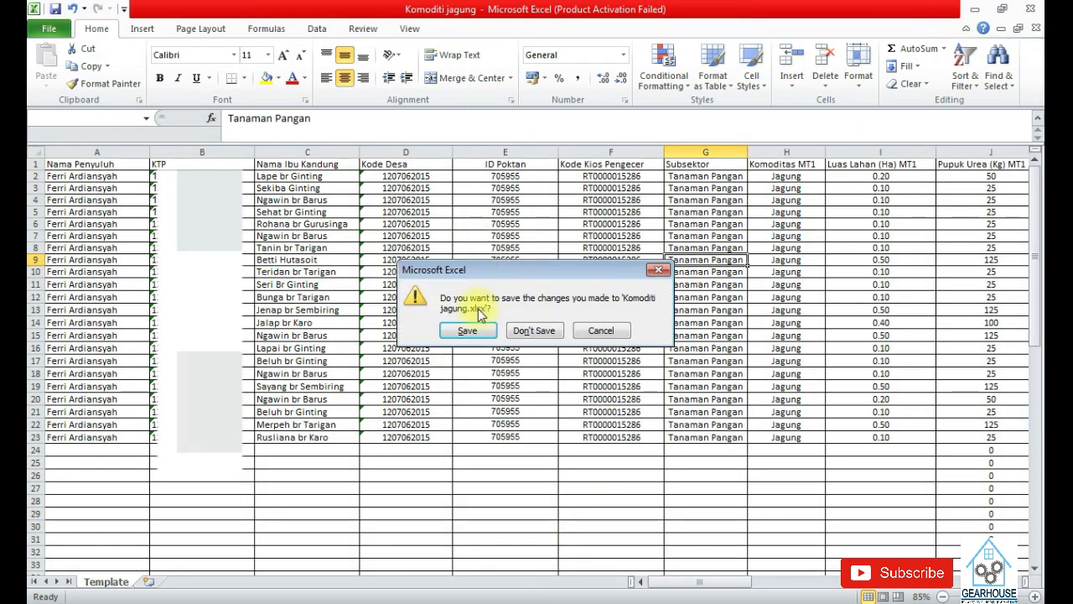
{"action": "left_click", "coordinate": [472, 330]}
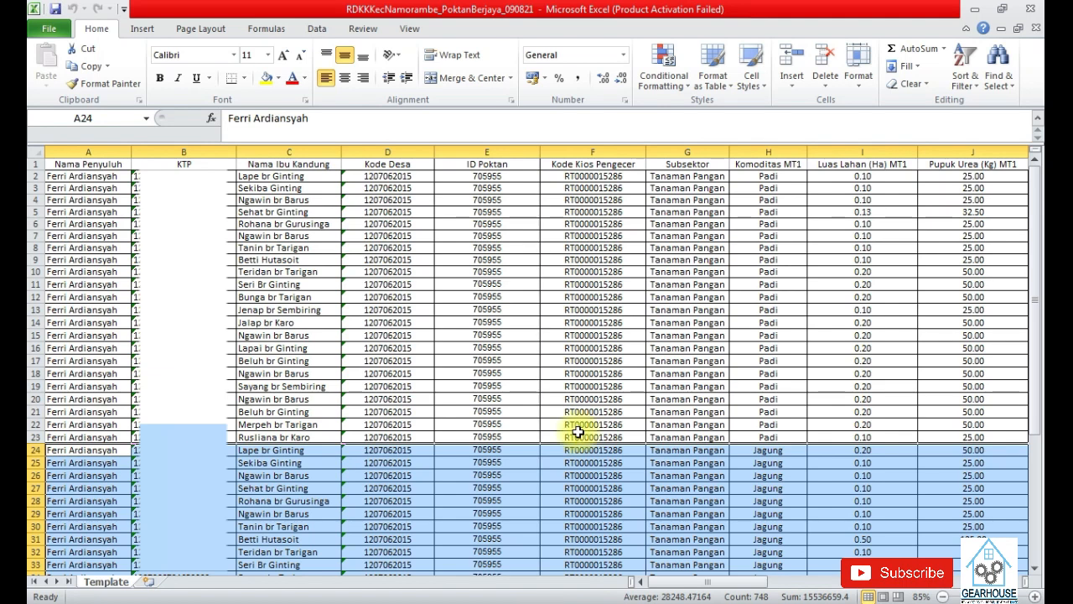
Apply the General number format to the Nama Penyuluh column (A), as specified on the presentation's column format slide
{"action": "left_click", "coordinate": [580, 453]}
{"action": "left_click", "coordinate": [638, 348]}
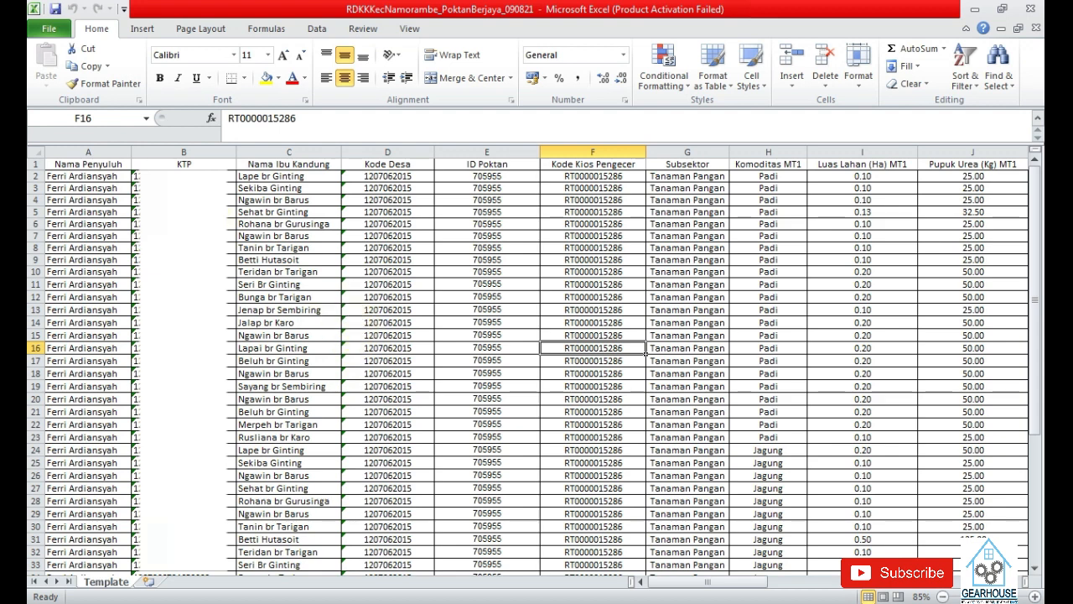
{"action": "left_click", "coordinate": [79, 259]}
{"action": "left_click", "coordinate": [268, 247]}
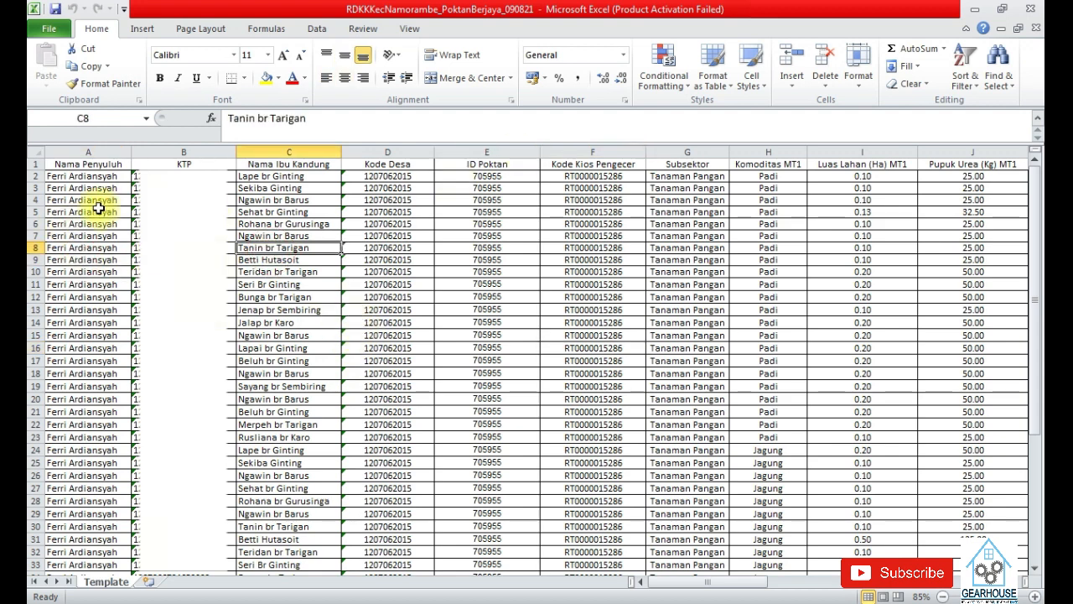
{"action": "left_click_drag", "start_coordinate": [88, 212], "coordinate": [88, 200]}
{"action": "left_click", "coordinate": [108, 148]}
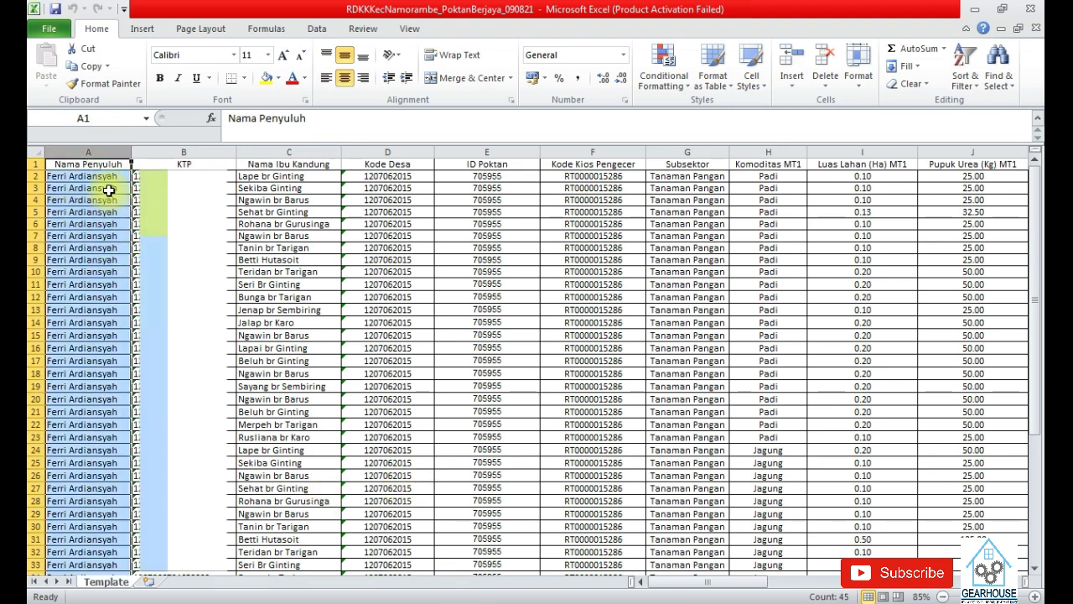
{"action": "left_click", "coordinate": [386, 602]}
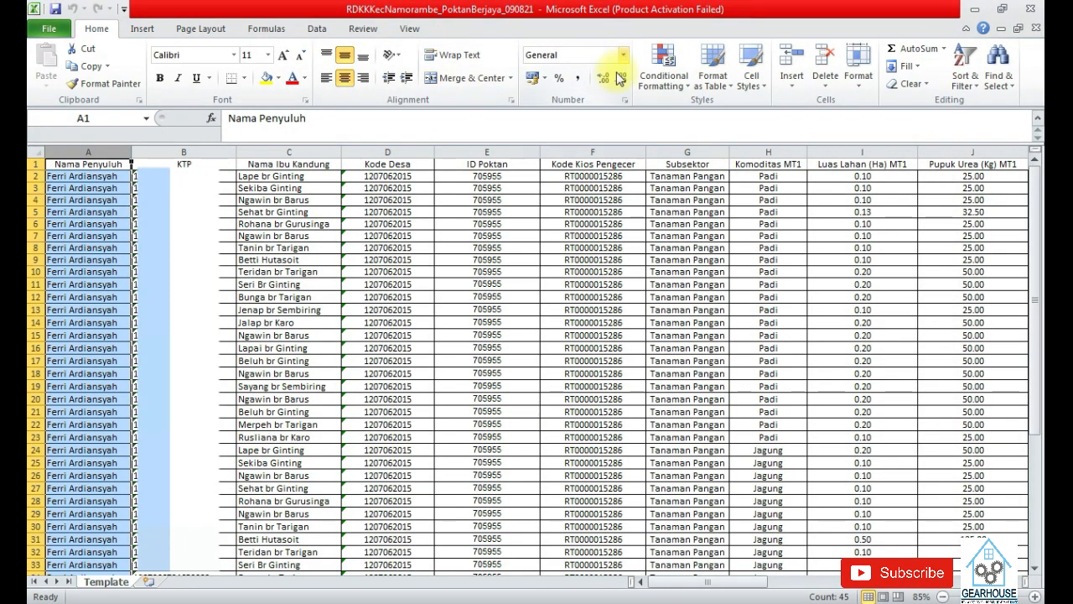
{"action": "left_click", "coordinate": [623, 72]}
{"action": "left_click", "coordinate": [436, 163]}
Check the required format for the KTP column (B) on the slide and apply the Text number format to it
{"action": "left_click", "coordinate": [183, 152]}
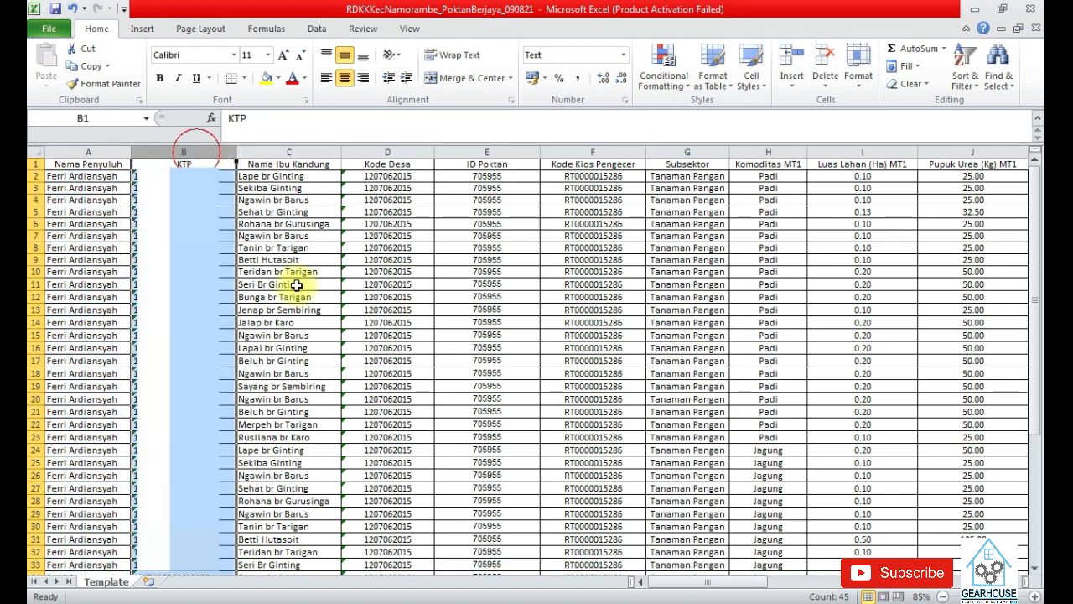
{"action": "left_click", "coordinate": [535, 601]}
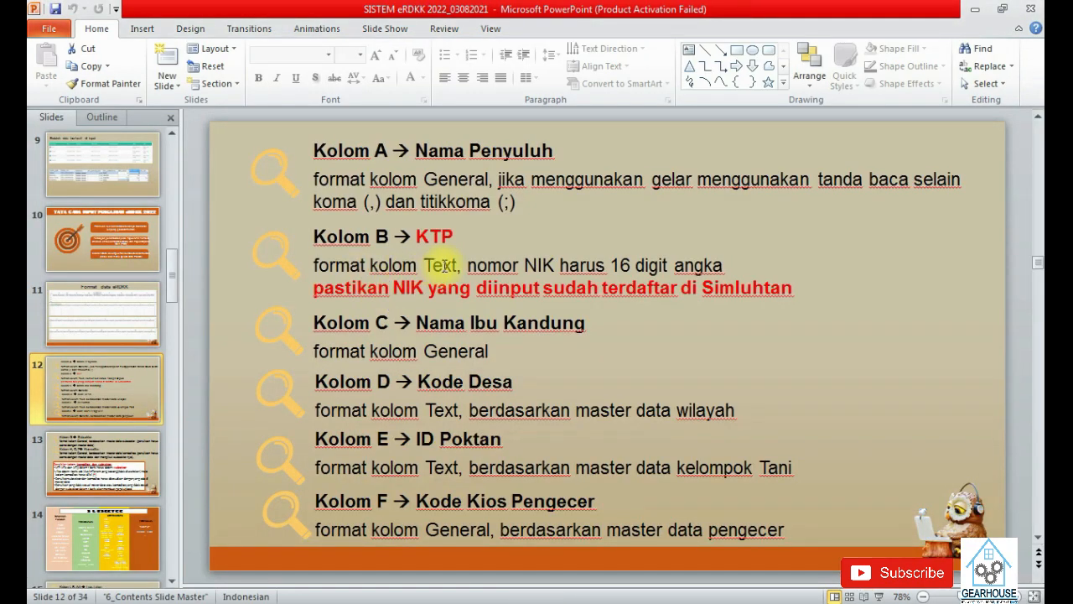
{"action": "left_click", "coordinate": [527, 600]}
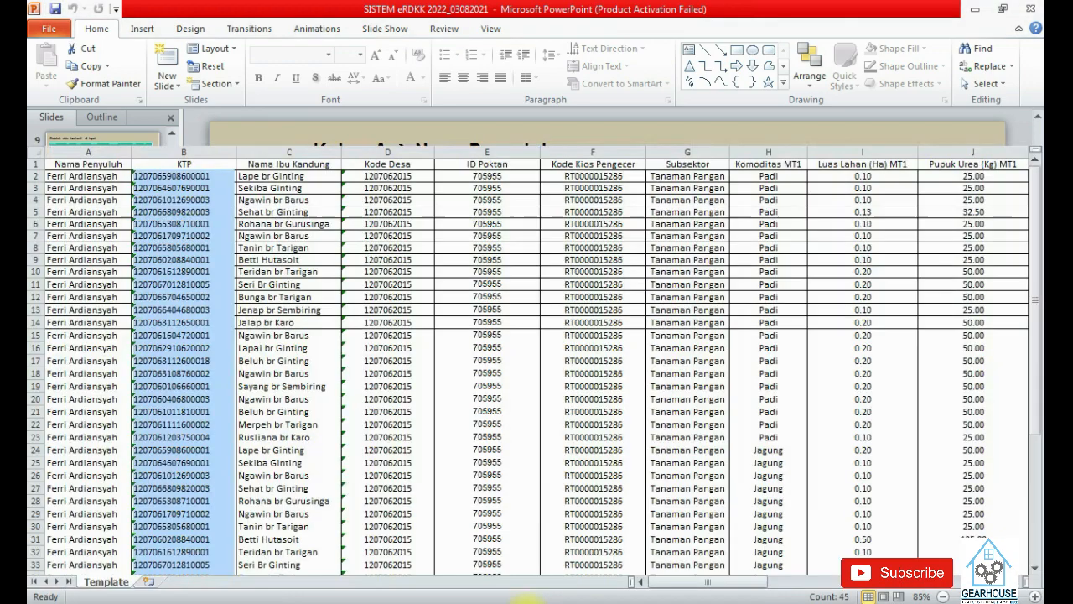
{"action": "left_click", "coordinate": [624, 57]}
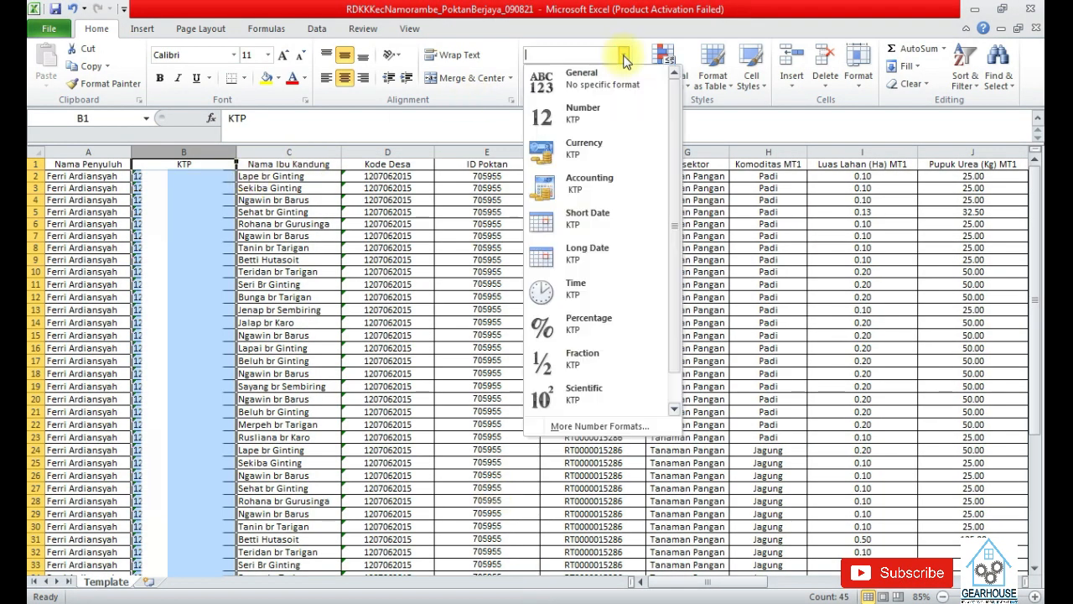
{"action": "scroll", "coordinate": [587, 277], "scroll_direction": "down", "scroll_amount": 1}
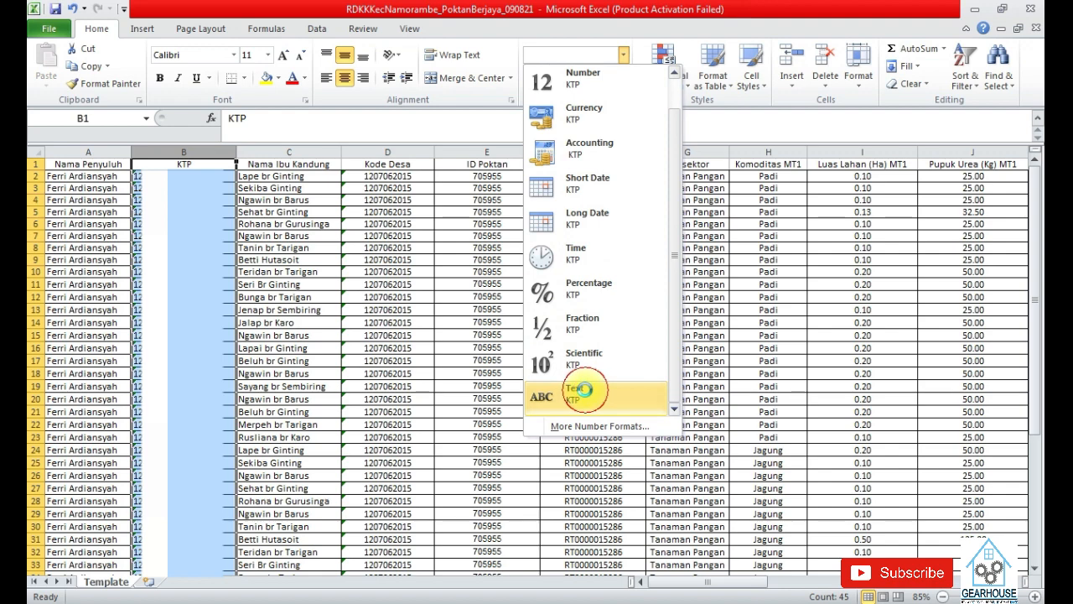
{"action": "left_click", "coordinate": [581, 390]}
Check the slide's rule for the Nama Ibu Kandung column (C) and apply the General number format to it
{"action": "left_click", "coordinate": [296, 152]}
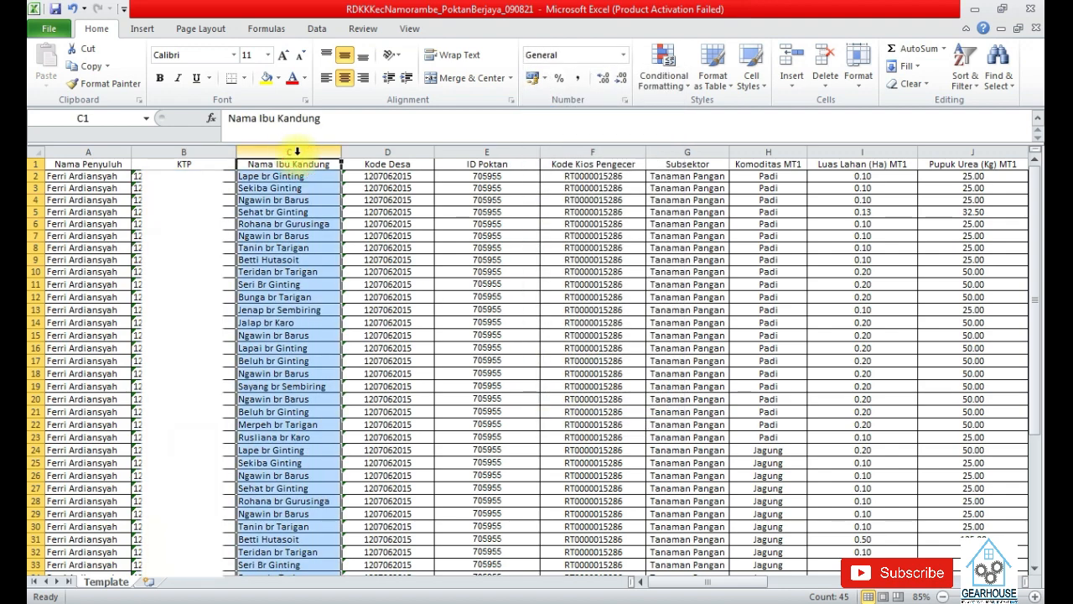
{"action": "left_click", "coordinate": [546, 601]}
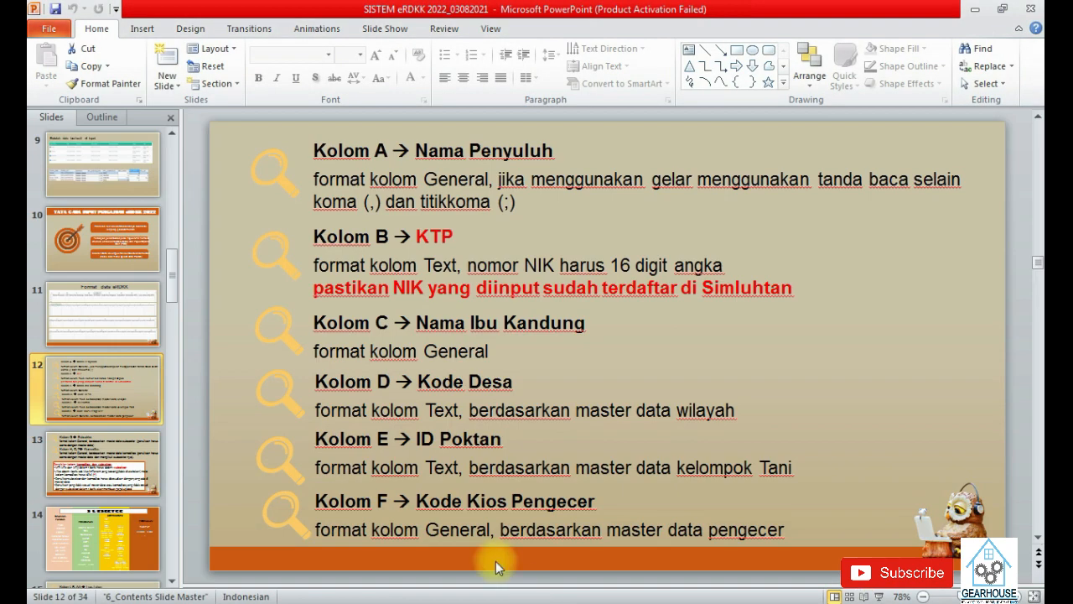
{"action": "left_click", "coordinate": [503, 600]}
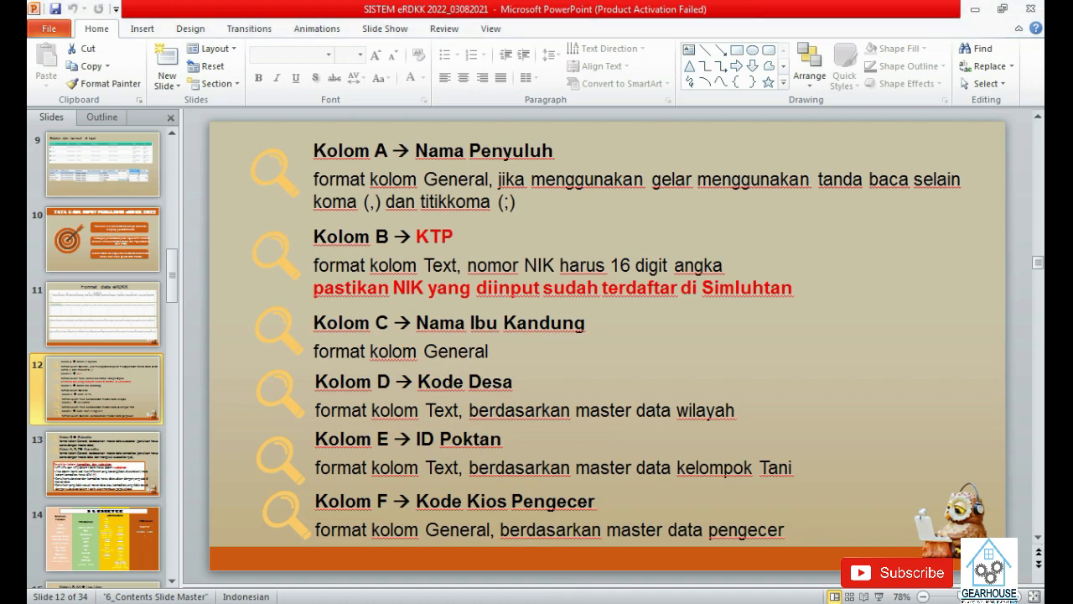
{"action": "left_click", "coordinate": [623, 56]}
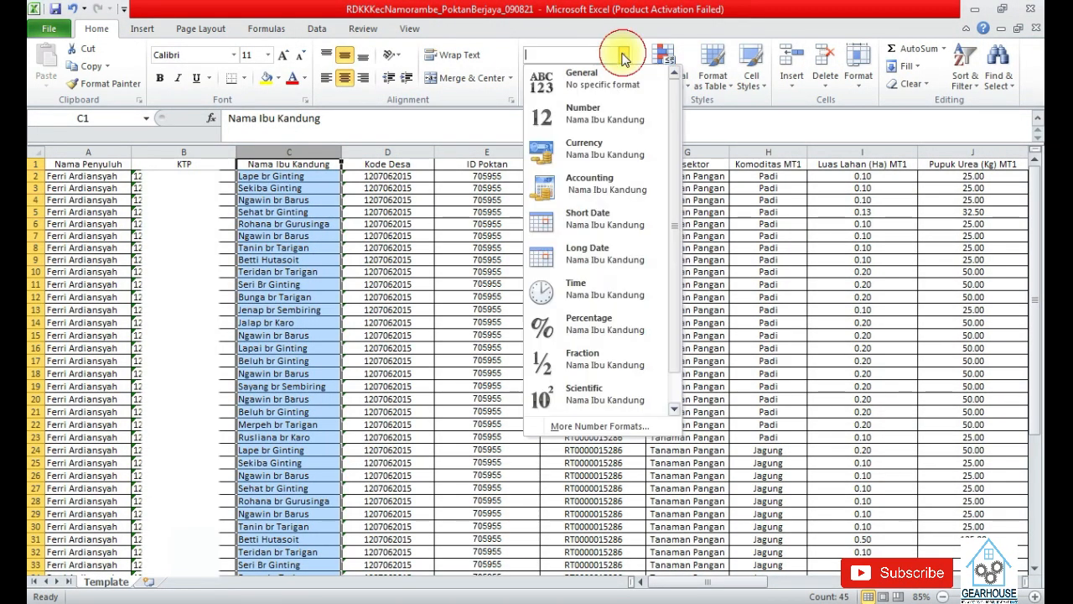
{"action": "left_click", "coordinate": [587, 78]}
Check the slide's rule for the Kode Desa column (D) and apply the Text number format to it
{"action": "left_click", "coordinate": [386, 147]}
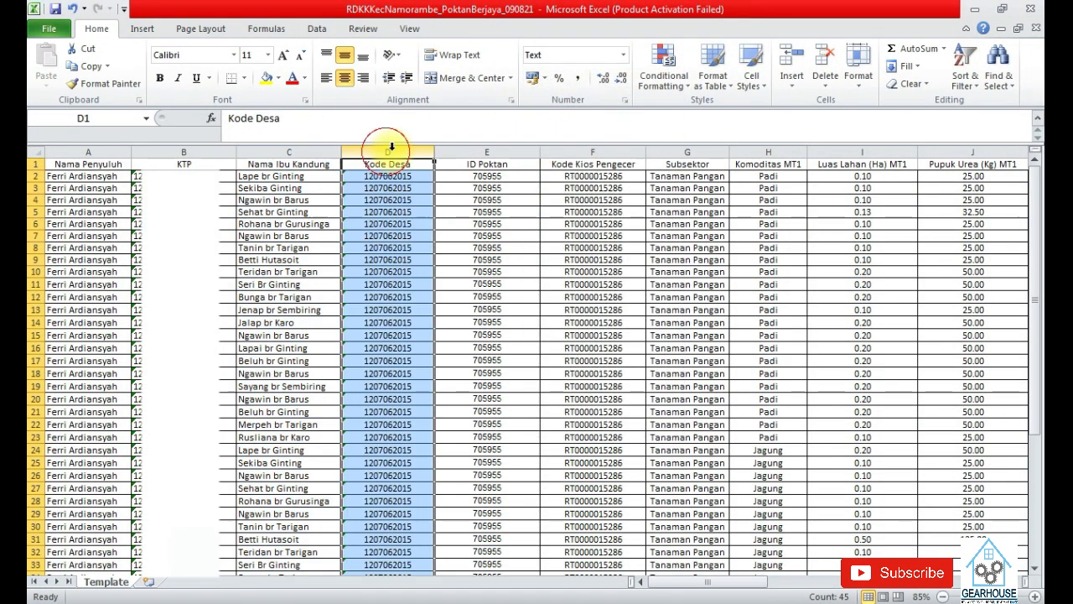
{"action": "left_click", "coordinate": [537, 600]}
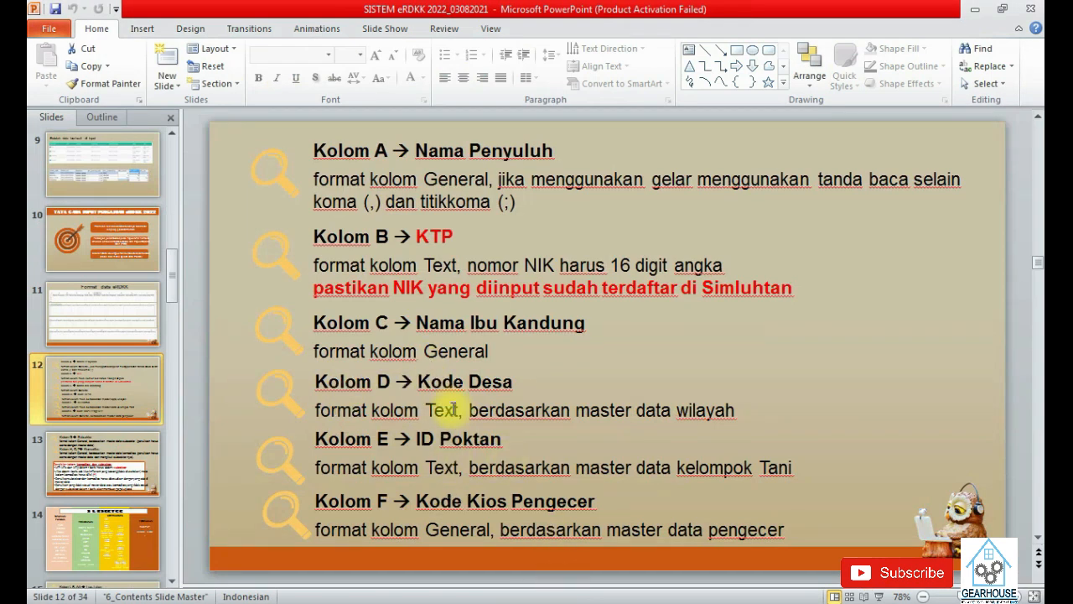
{"action": "key", "text": "alt+Tab"}
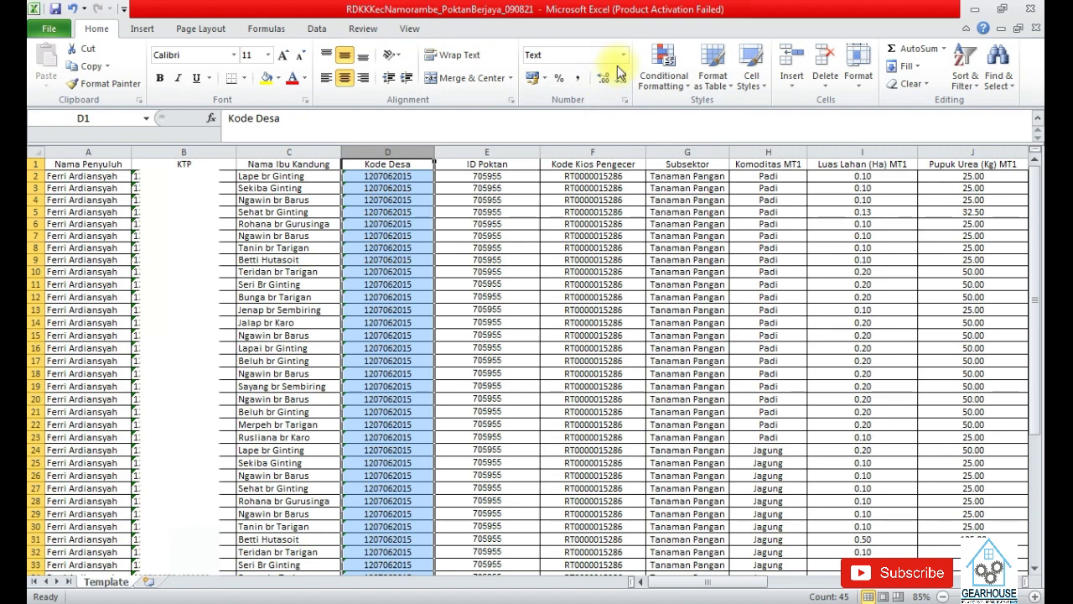
{"action": "left_click", "coordinate": [622, 54]}
{"action": "scroll", "coordinate": [592, 277], "scroll_direction": "down", "scroll_amount": 1}
{"action": "left_click", "coordinate": [584, 382]}
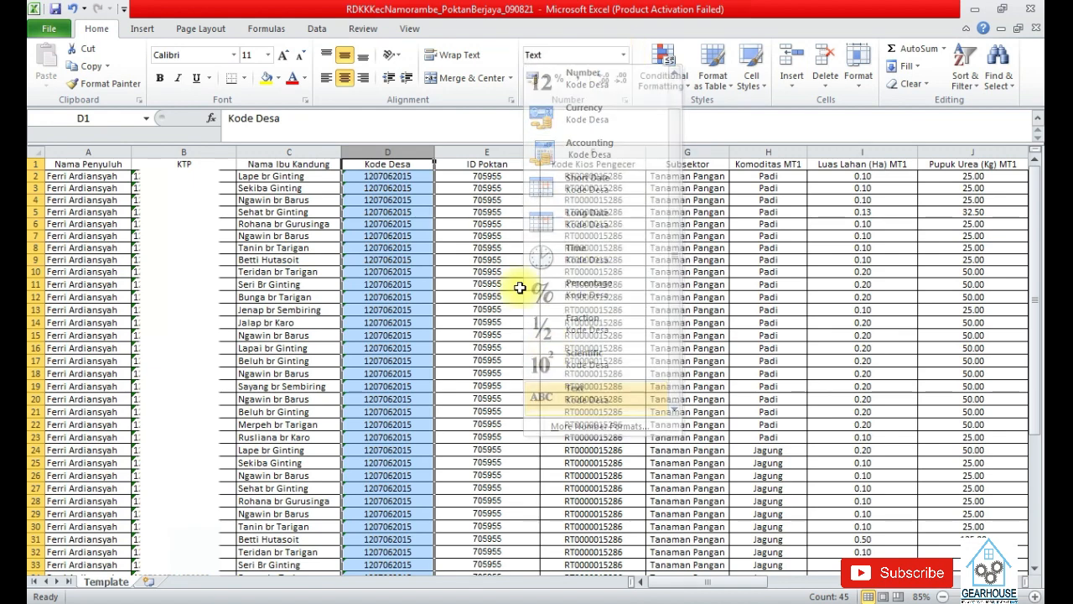
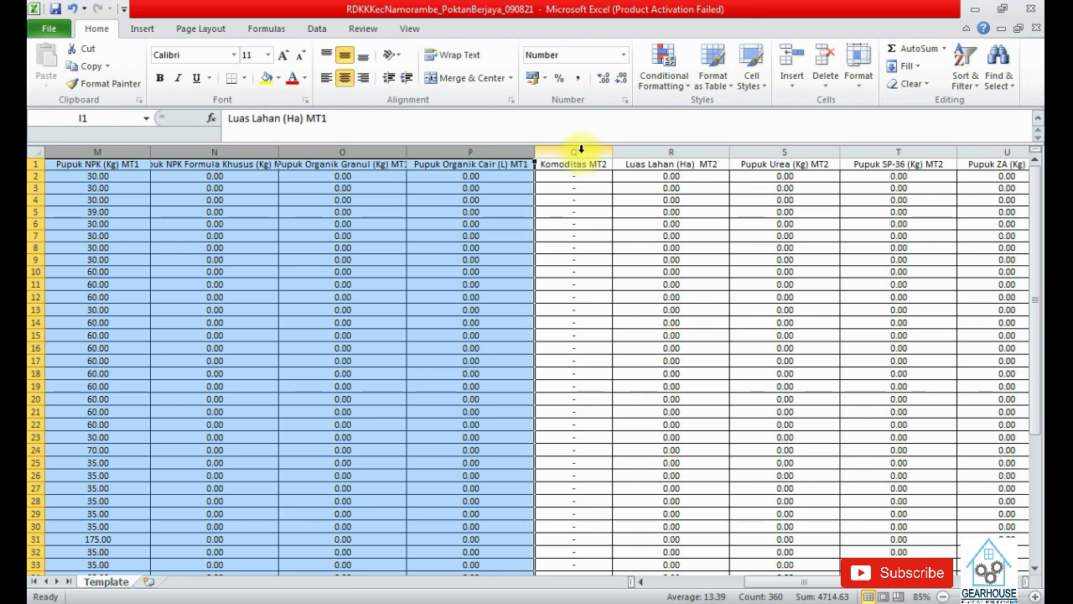
Apply the General number format to the Komoditas MT2 column (Q)
{"action": "left_click", "coordinate": [581, 151]}
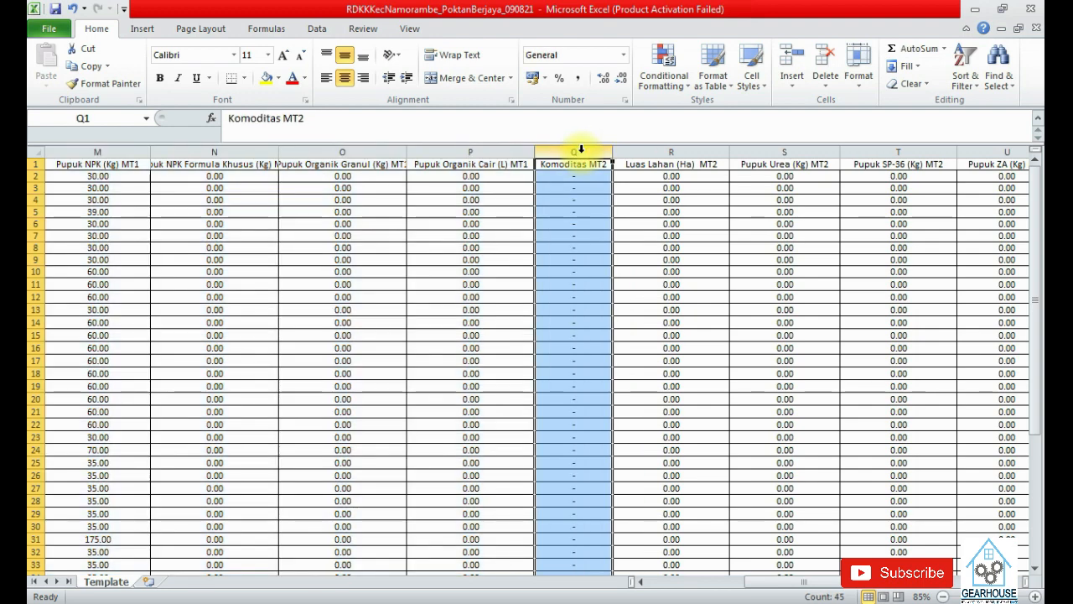
{"action": "left_click", "coordinate": [623, 54]}
{"action": "left_click", "coordinate": [610, 92]}
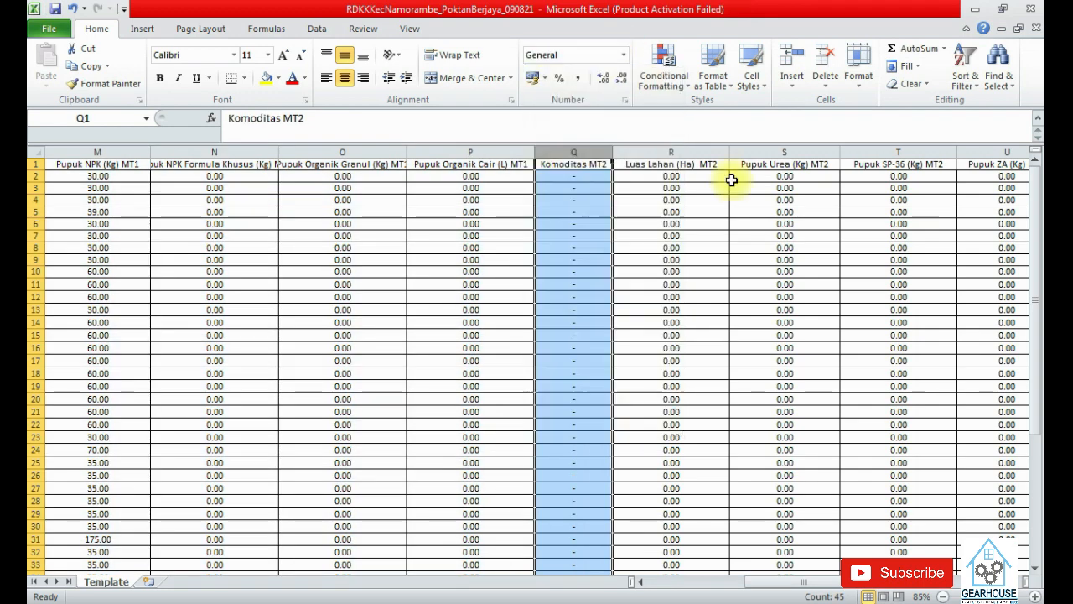
Format the columns from Luas Lahan (Ha) MT2 to Pupuk Organik Cair (L) MT2 (R:Y) as Number with 2 decimal places
{"action": "left_click_drag", "start_coordinate": [678, 151], "coordinate": [495, 151]}
{"action": "right_click", "coordinate": [503, 152]}
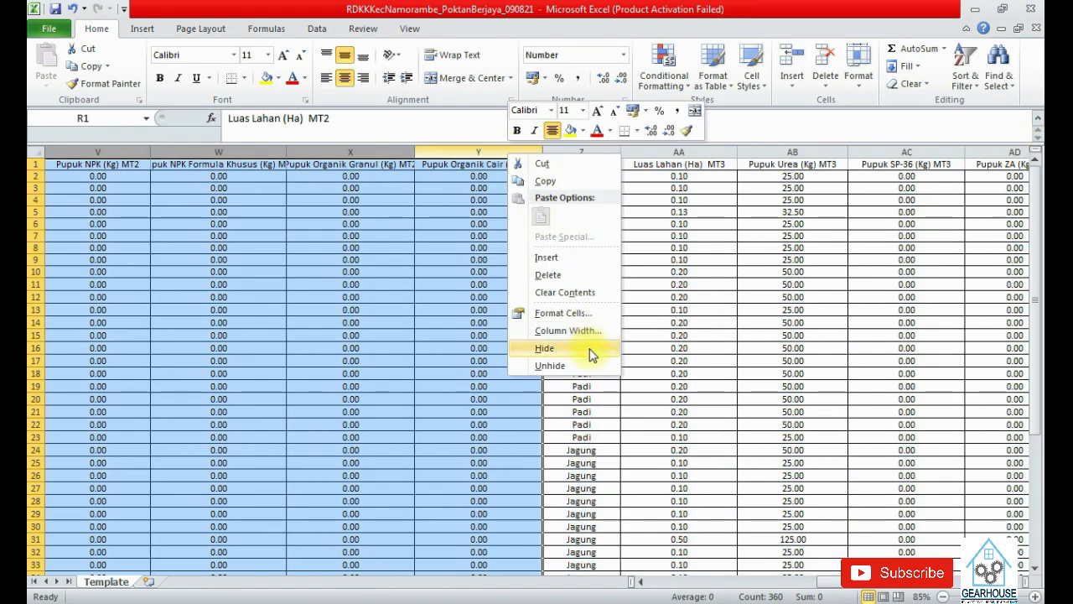
{"action": "left_click", "coordinate": [563, 312]}
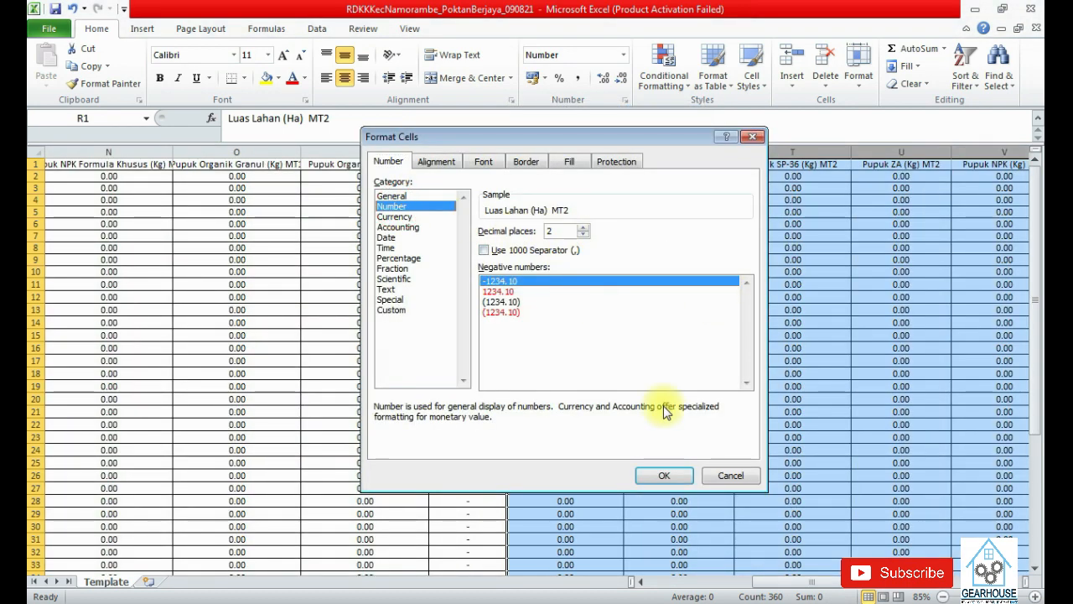
{"action": "left_click", "coordinate": [679, 474]}
Check the Komoditas MT3 column's format and format Luas Lahan (Ha) MT3 to Pupuk Organik Cair (L) MT3 (AA:AH) as Number with 2 decimal places
{"action": "left_click_drag", "start_coordinate": [781, 582], "coordinate": [839, 580]}
{"action": "left_click", "coordinate": [687, 154]}
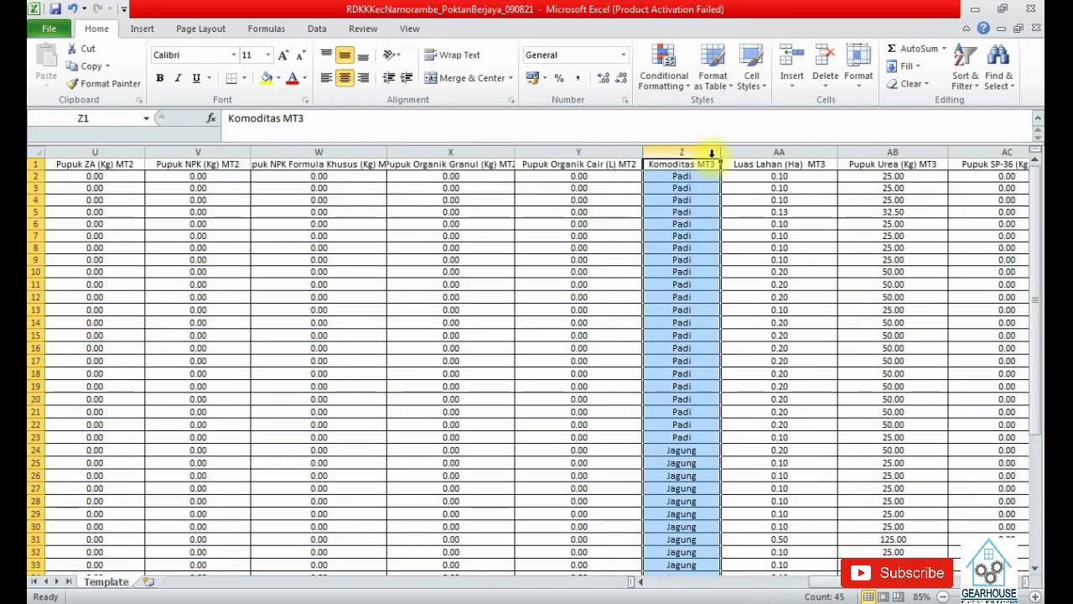
{"action": "left_click_drag", "start_coordinate": [763, 151], "coordinate": [819, 153]}
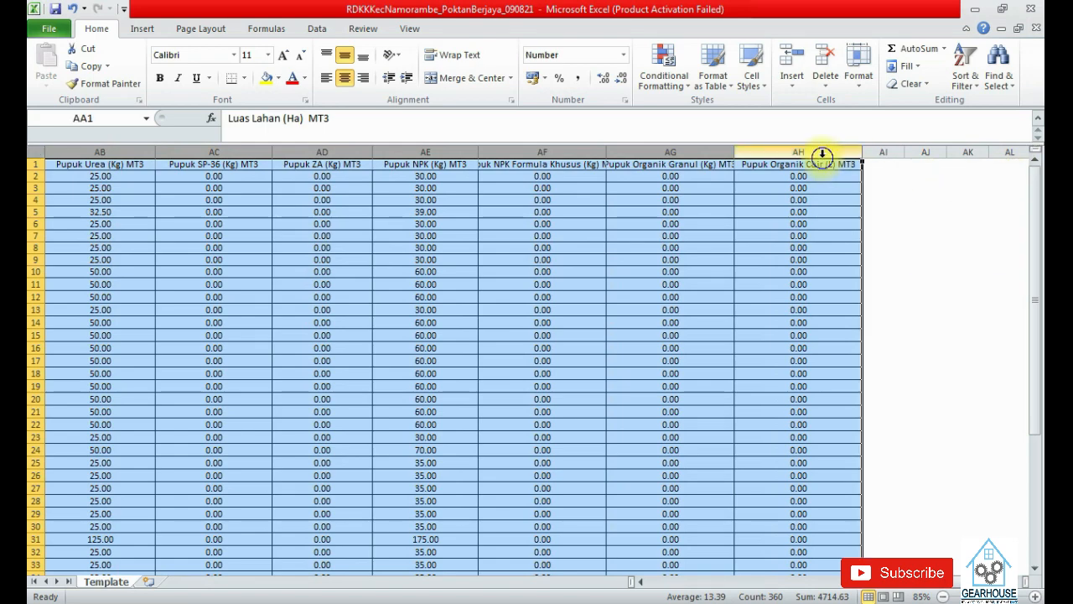
{"action": "right_click", "coordinate": [822, 156]}
{"action": "left_click", "coordinate": [879, 318]}
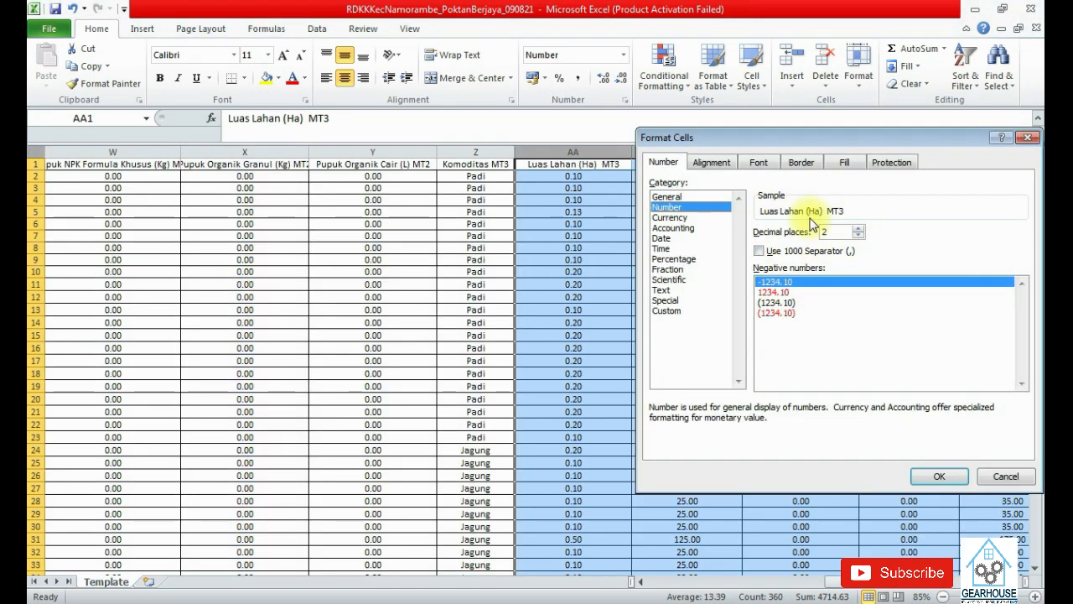
{"action": "left_click", "coordinate": [955, 483]}
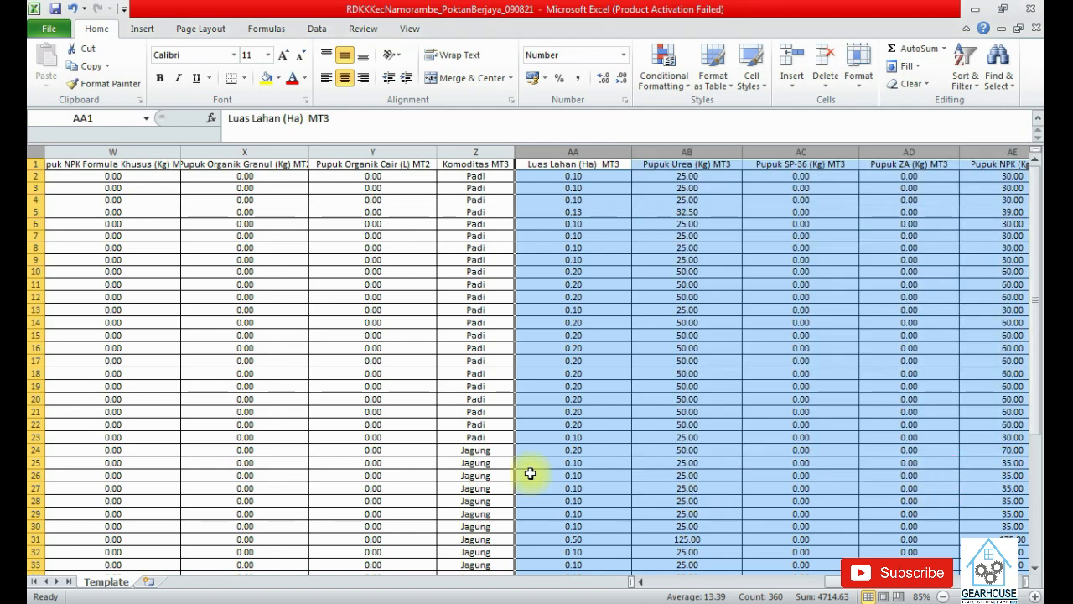
Save the formatted RDKKKecNamorambe_PoktanBerjaya_090821 workbook
{"action": "left_click", "coordinate": [461, 362]}
{"action": "left_click_drag", "start_coordinate": [829, 583], "coordinate": [639, 579]}
{"action": "key", "text": "ctrl+s"}
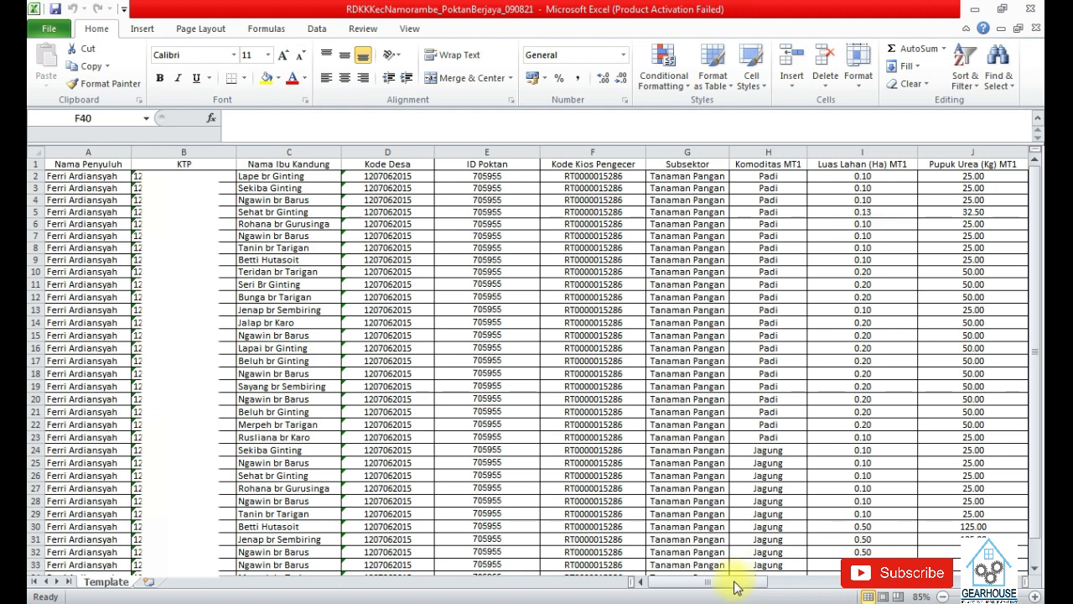
{"action": "left_click", "coordinate": [592, 200]}
{"action": "left_click", "coordinate": [596, 323]}
{"action": "left_click", "coordinate": [602, 261]}
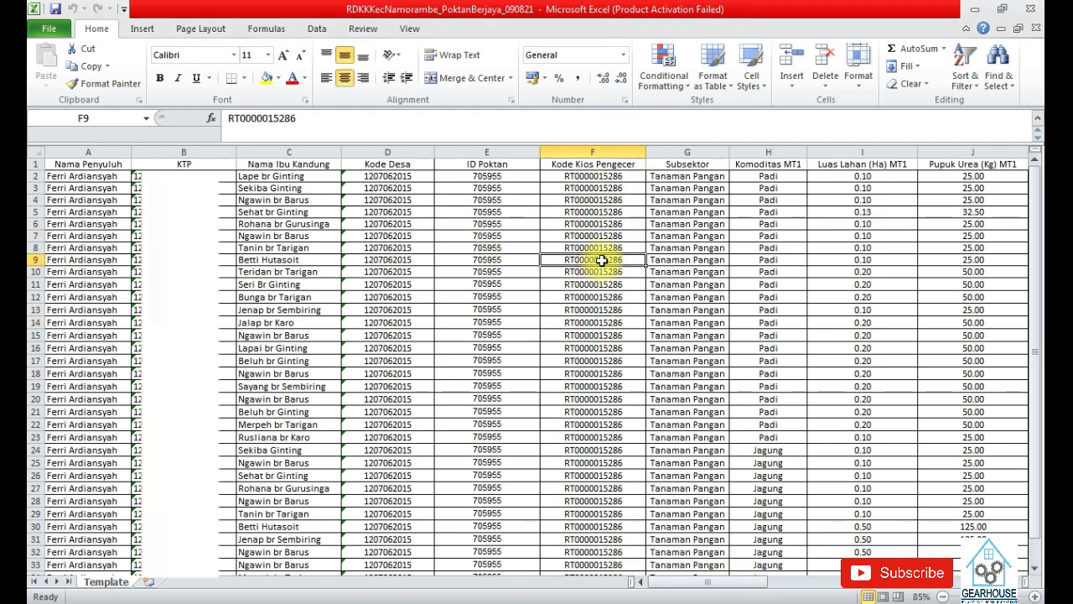
{"action": "left_click", "coordinate": [694, 202]}
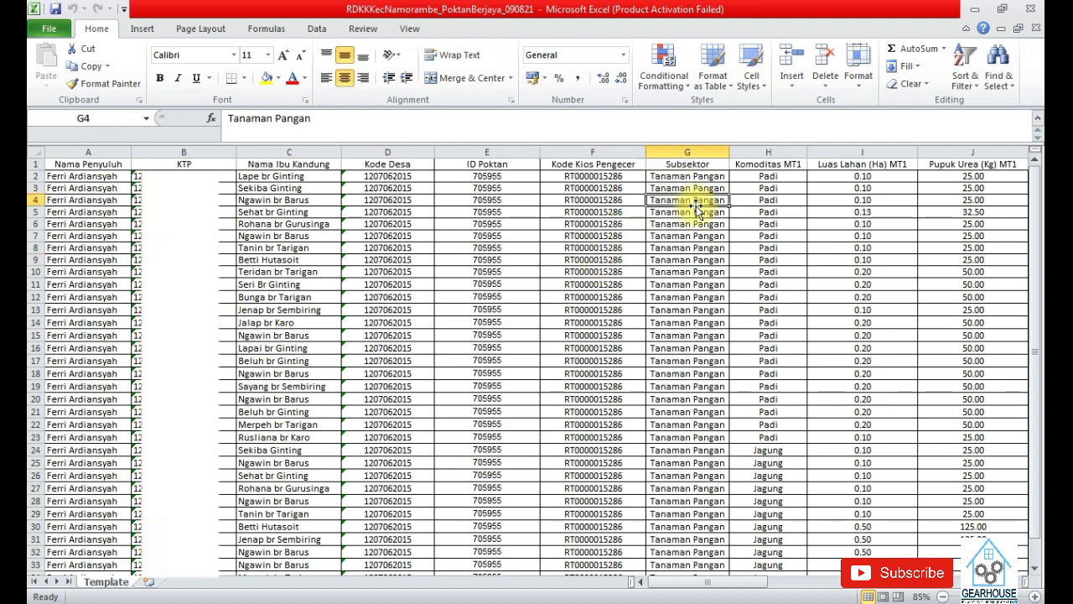
{"action": "left_click", "coordinate": [776, 199]}
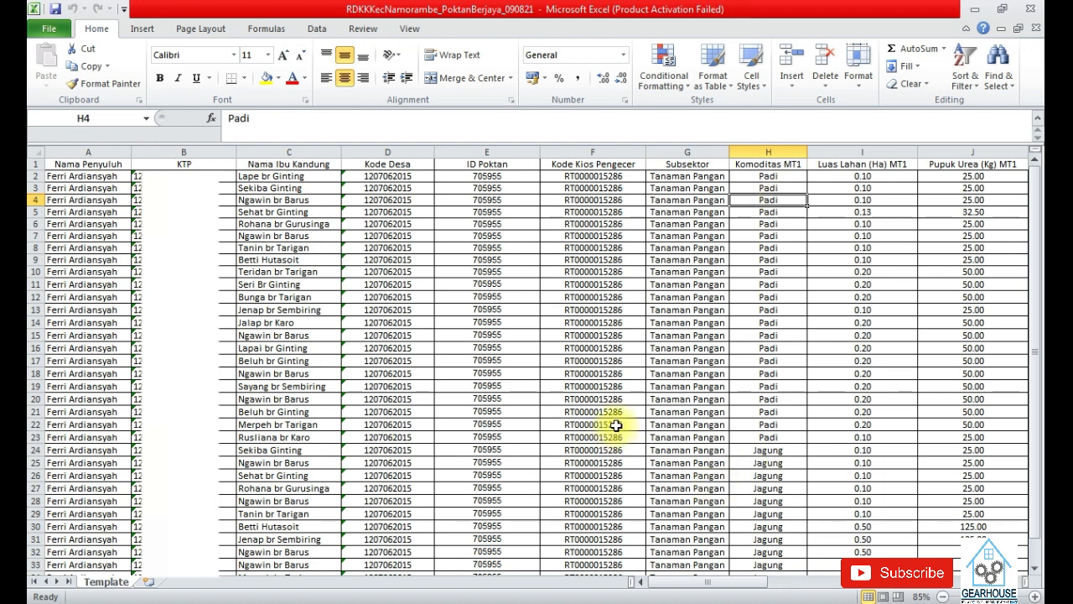
{"action": "left_click", "coordinate": [586, 284]}
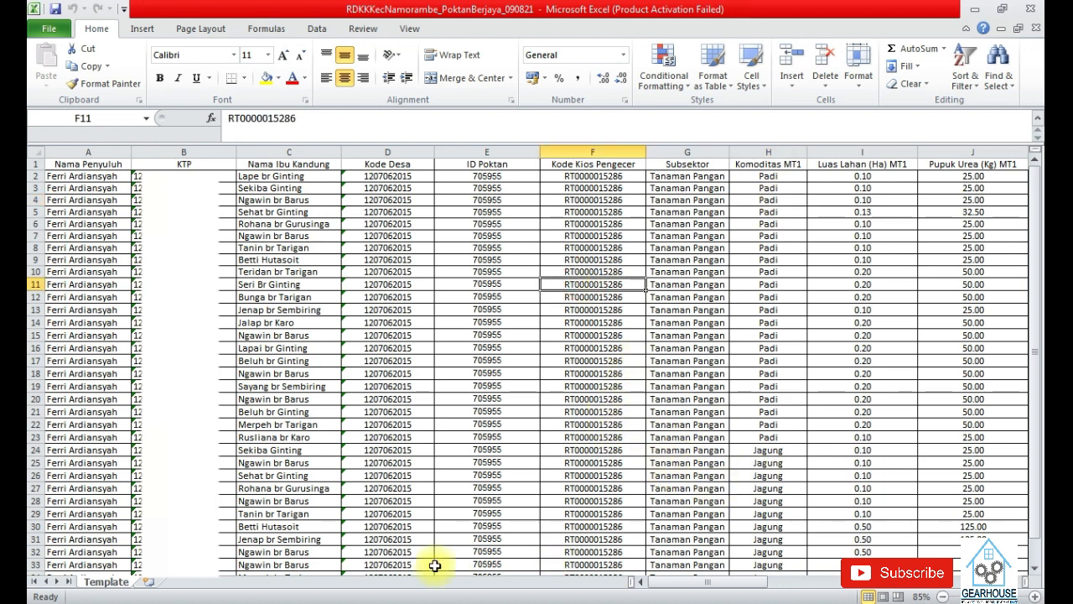
Switch to the e-RDKK site in the browser and open the Pengecer master data for searching
{"action": "left_click", "coordinate": [295, 602]}
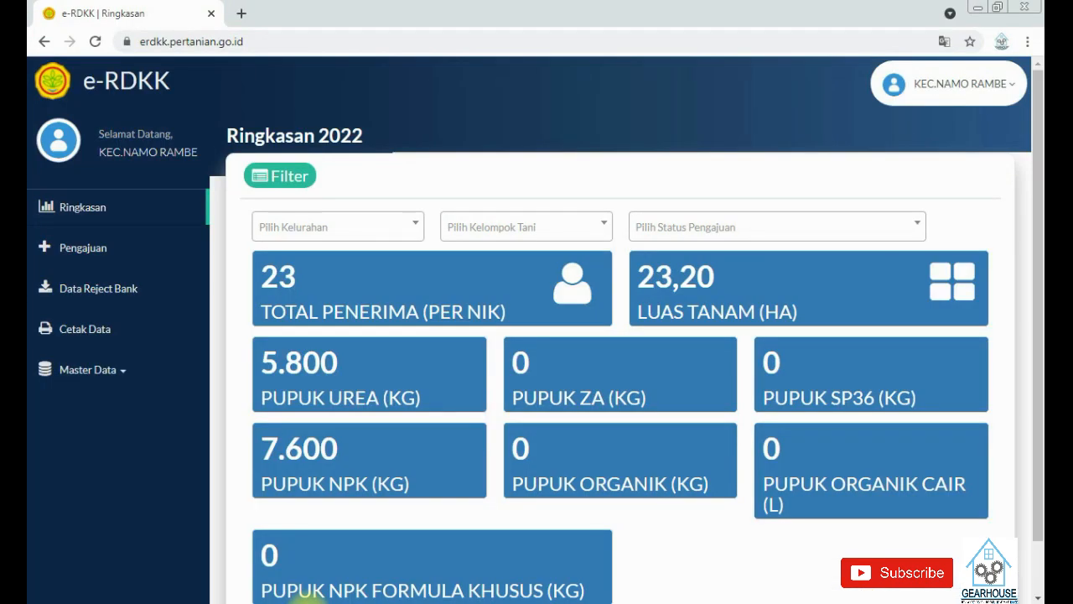
{"action": "left_click", "coordinate": [119, 376]}
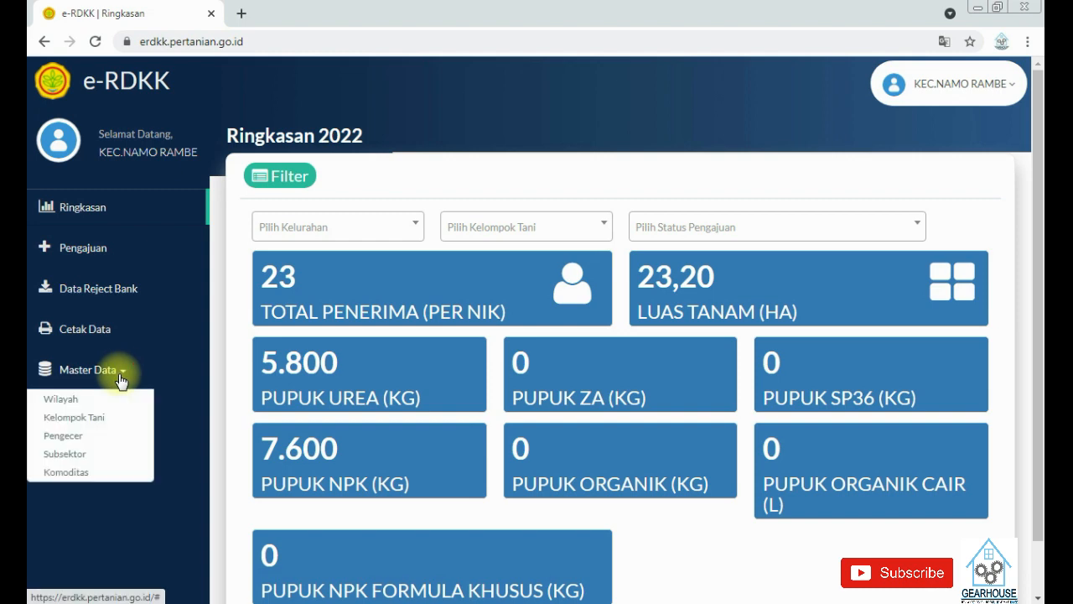
{"action": "left_click", "coordinate": [67, 437]}
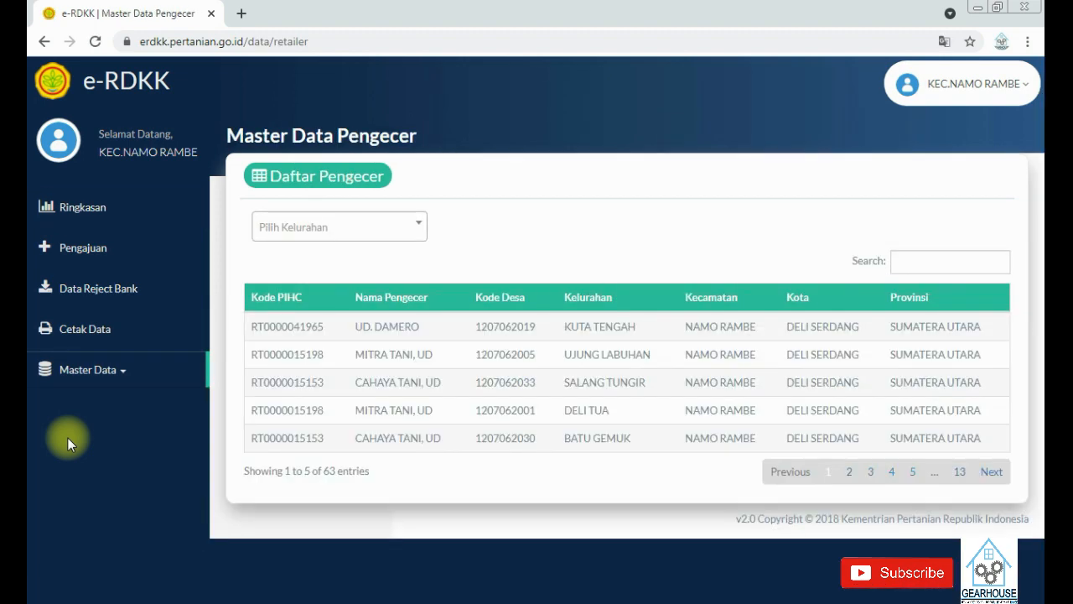
{"action": "left_click", "coordinate": [945, 258]}
{"action": "type", "text": "ud wa"}
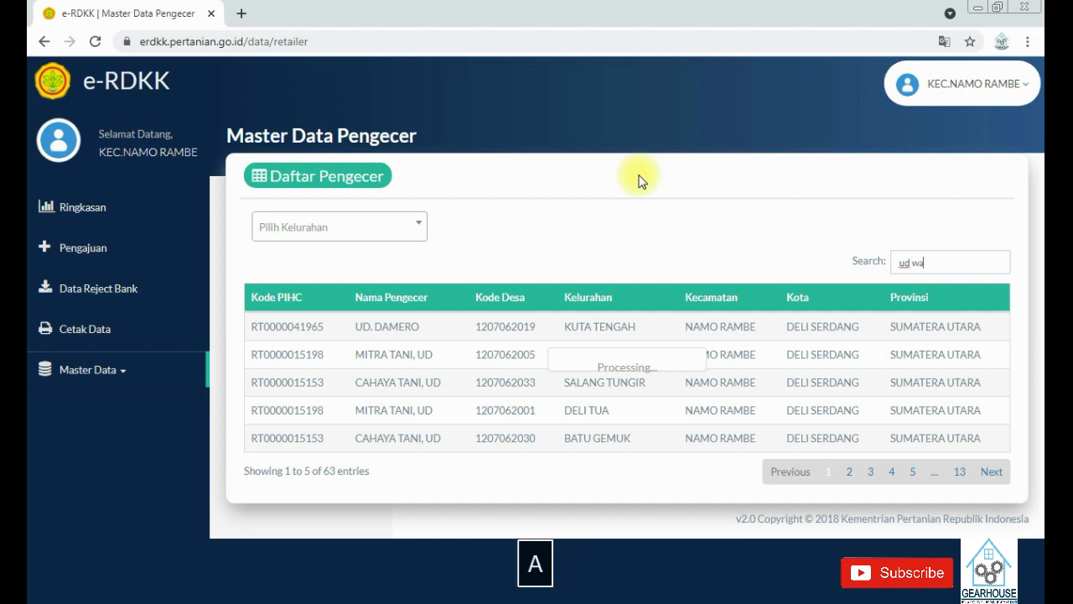
{"action": "key", "text": "BackSpace"}
{"action": "key", "text": "BackSpace"}
{"action": "key", "text": "BackSpace"}
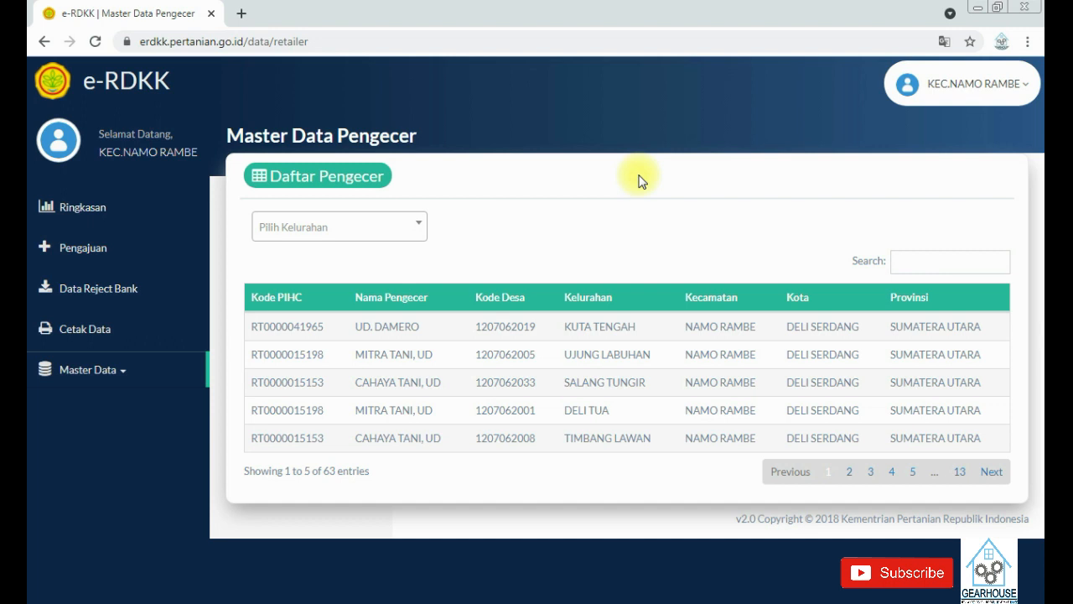
{"action": "type", "text": "s"}
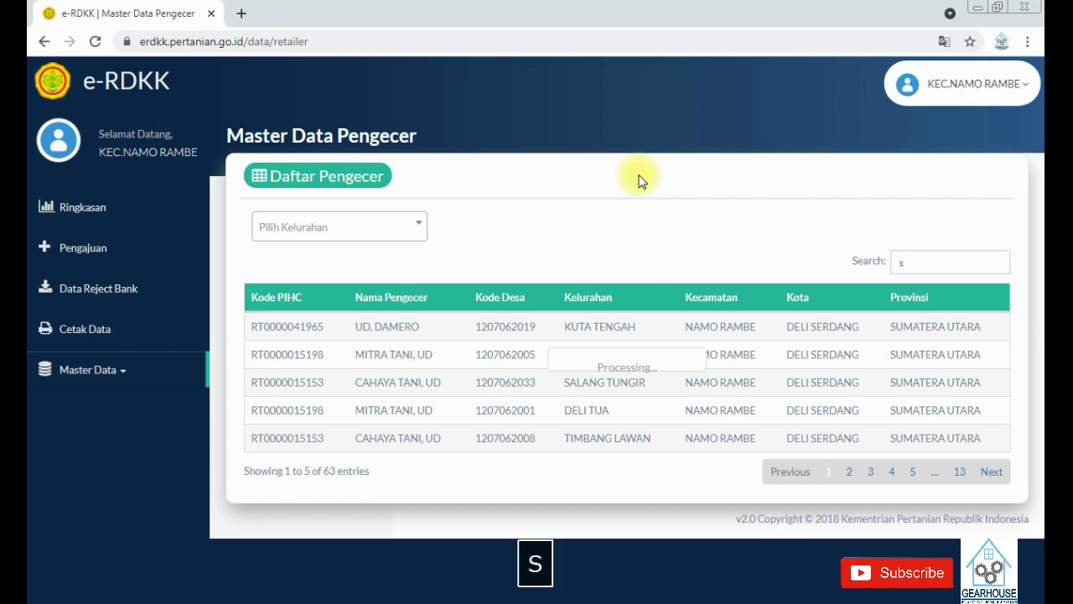
{"action": "type", "text": "u"}
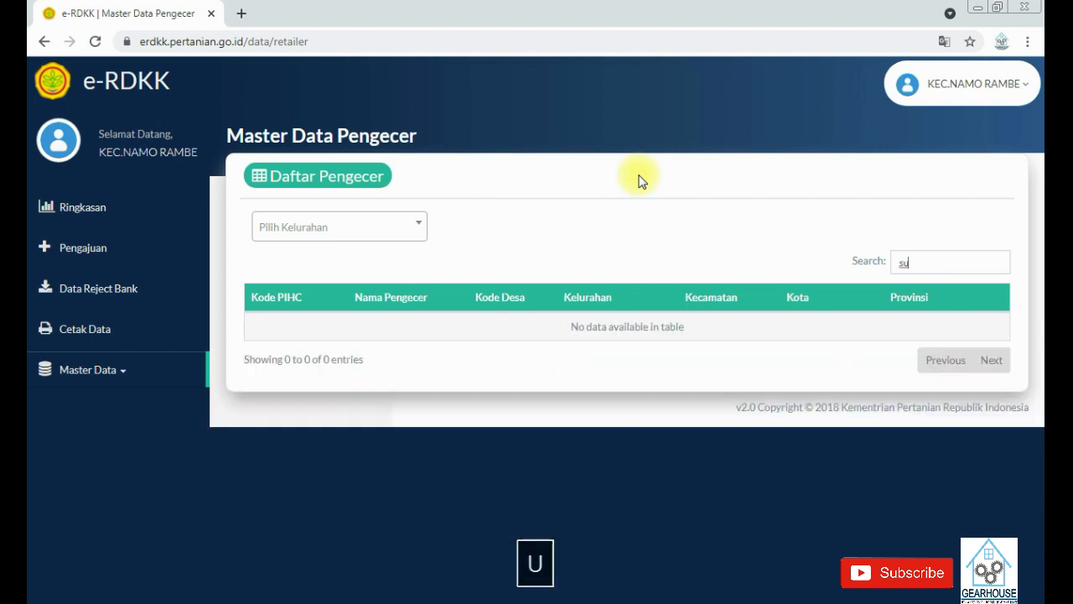
{"action": "key", "text": "BackSpace"}
{"action": "key", "text": "BackSpace"}
Search the Pengecer master data for the retailer "wantarayu"
{"action": "type", "text": "want"}
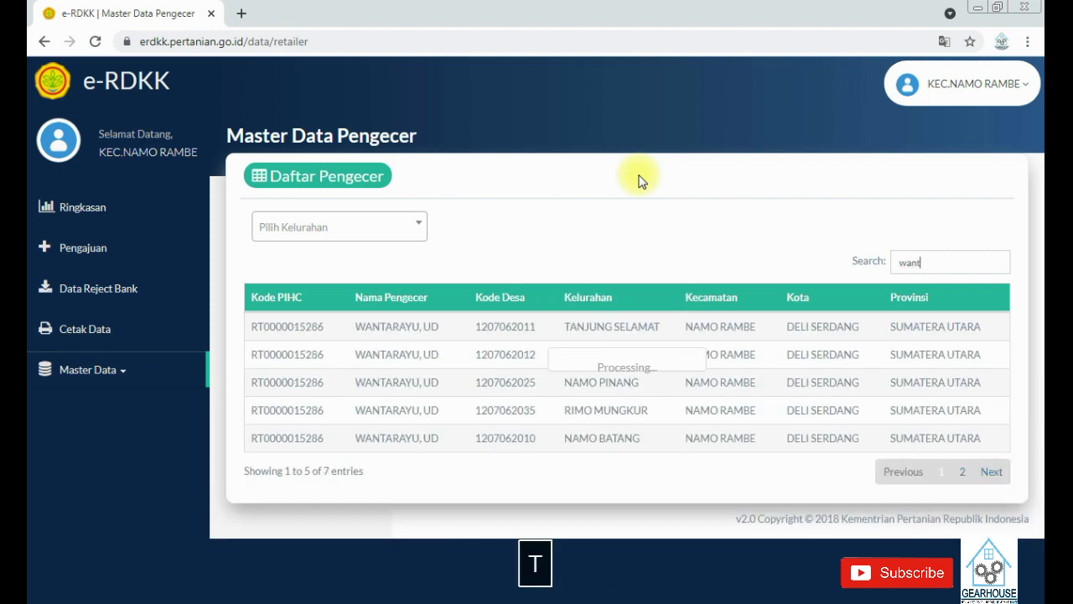
{"action": "type", "text": "ar"}
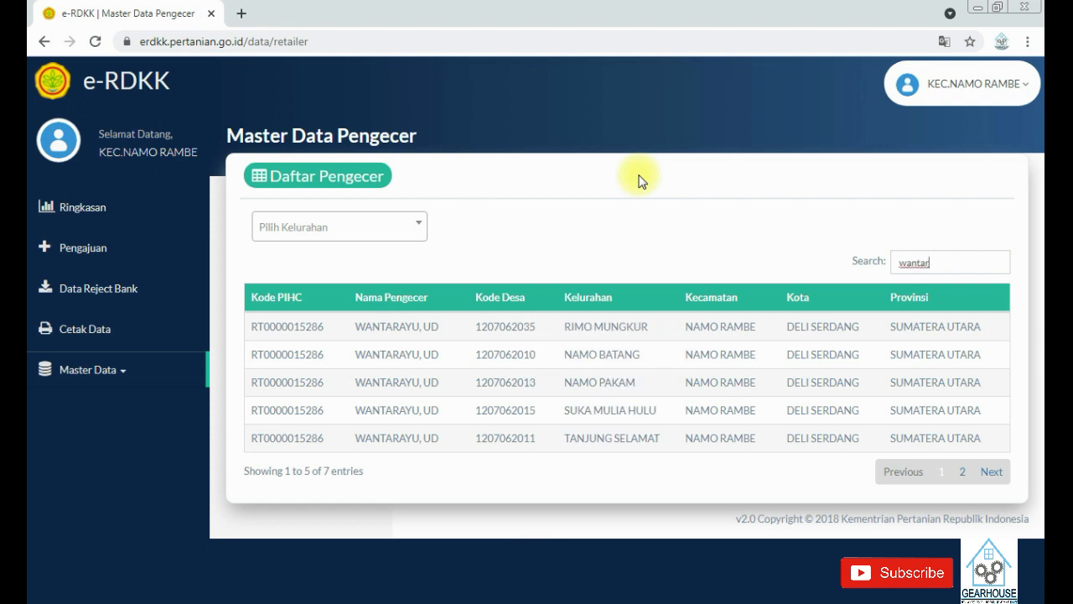
{"action": "type", "text": "ayu"}
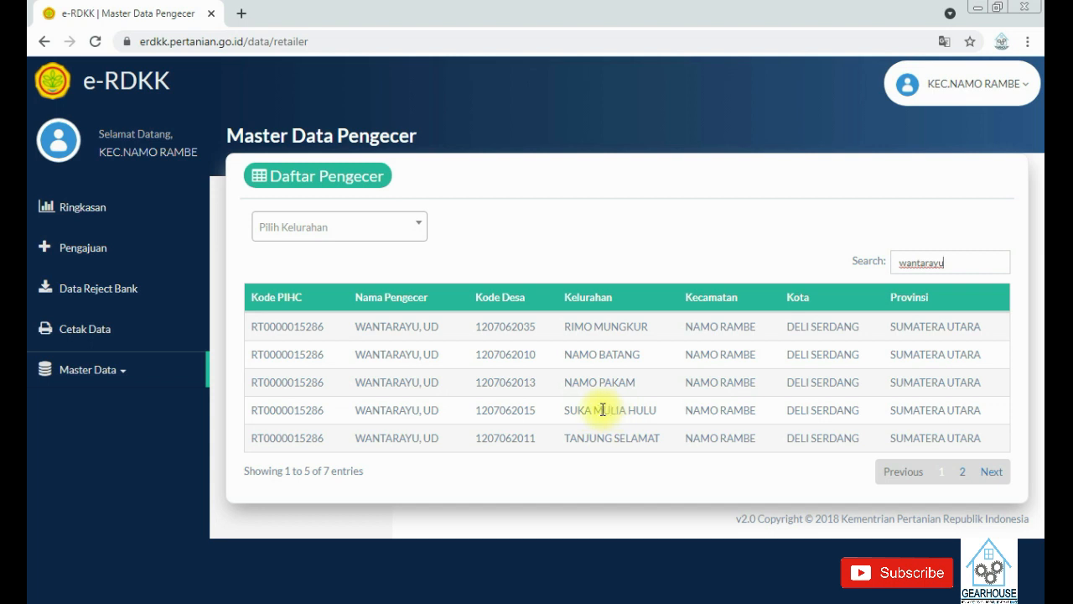
Compare the Kode PIHC for Suka Mulia Hulu with the Kode Kios Pengecer in the Excel workbook's first data row
{"action": "left_click_drag", "start_coordinate": [251, 409], "coordinate": [321, 409]}
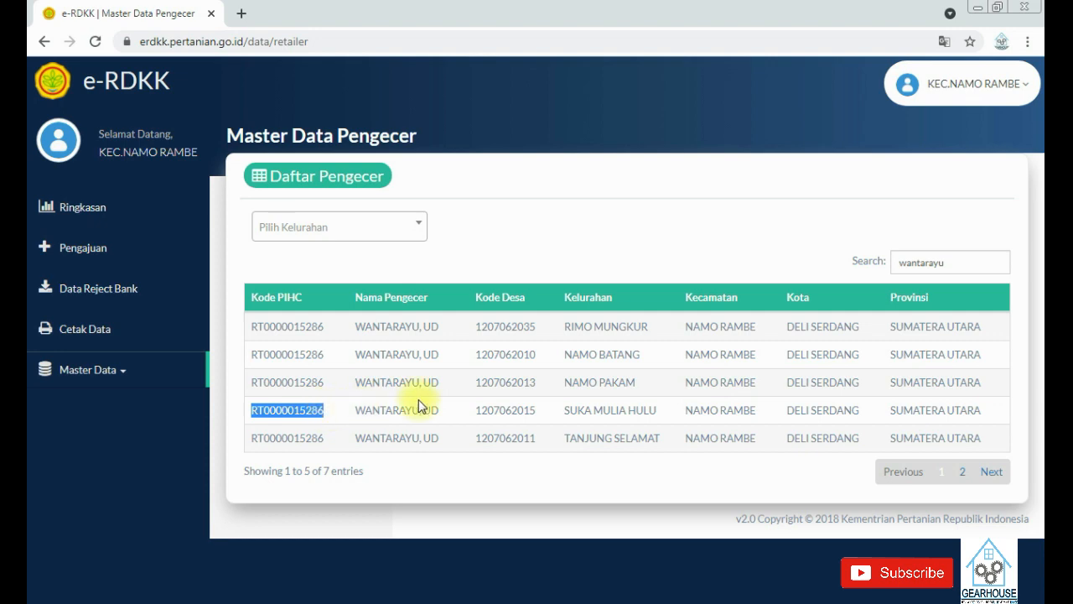
{"action": "left_click", "coordinate": [402, 602]}
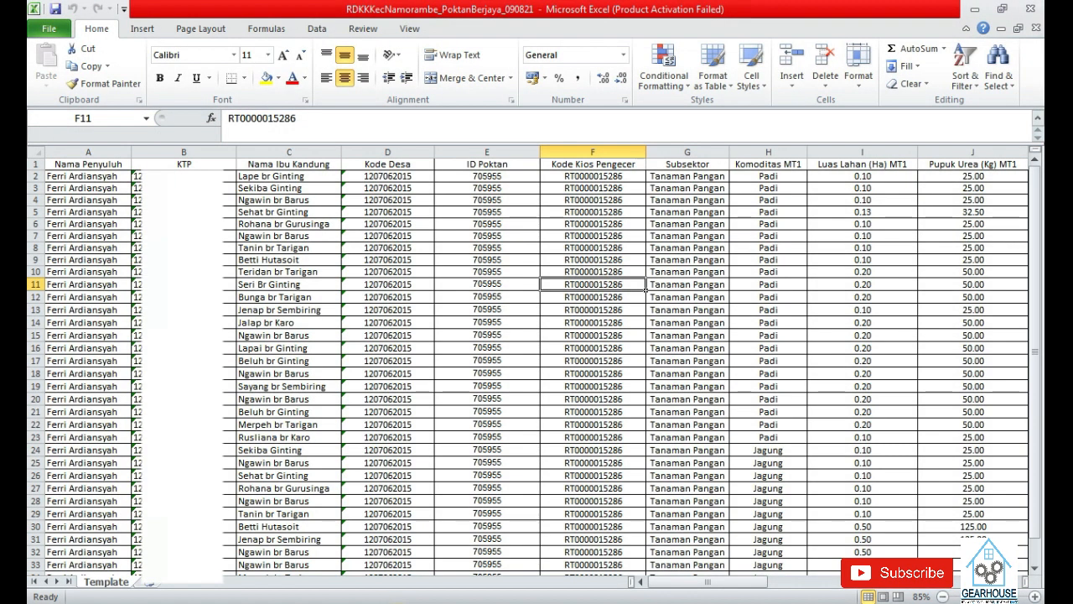
{"action": "left_click", "coordinate": [584, 179]}
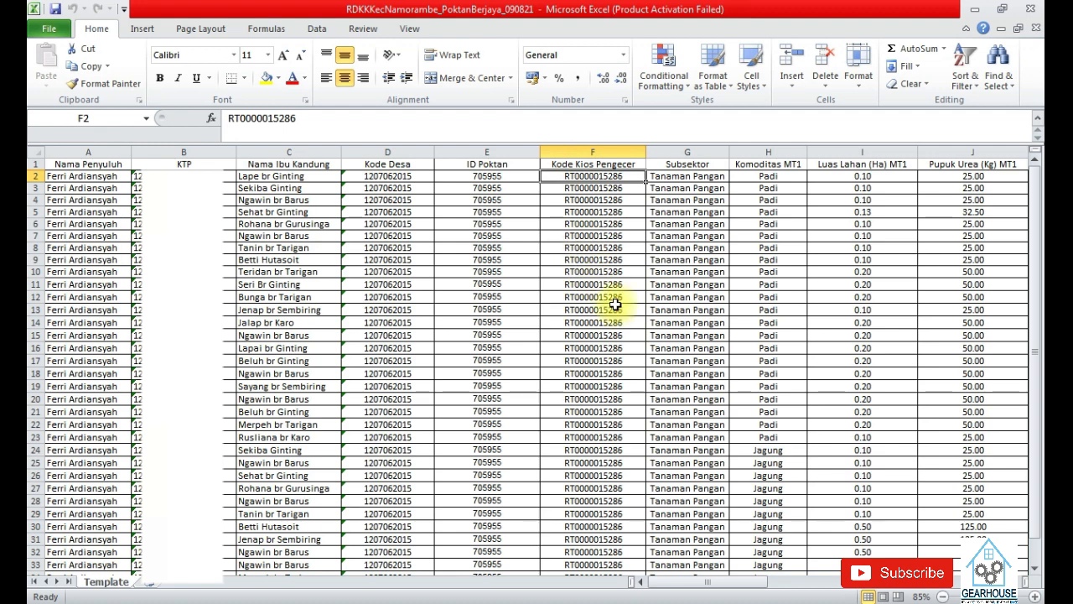
Examine the Subsektor and Komoditas MT1 columns of the workbook
{"action": "left_click", "coordinate": [691, 178]}
{"action": "left_click", "coordinate": [683, 235]}
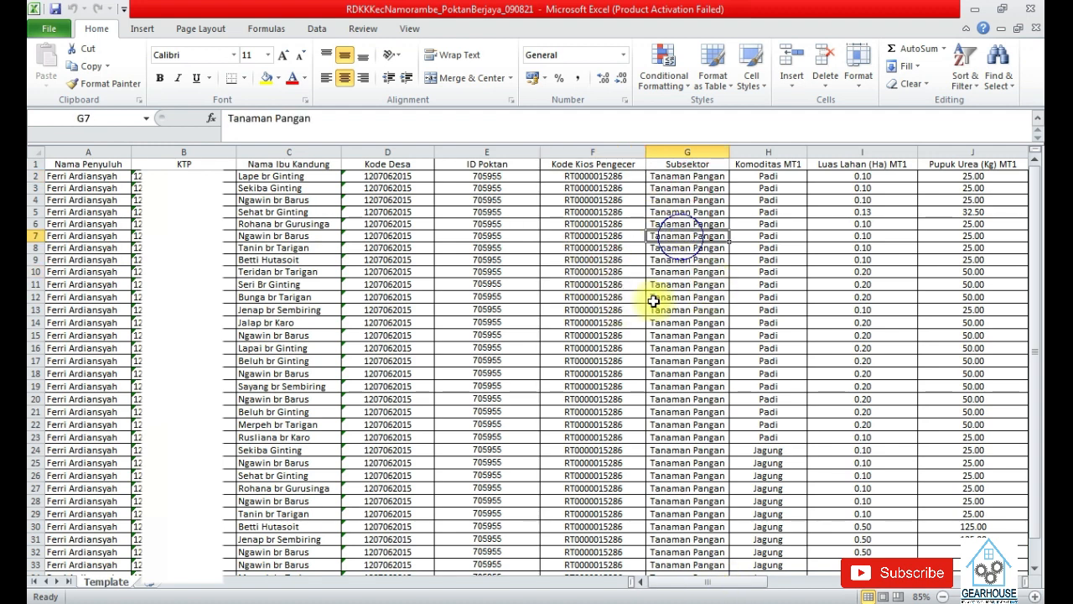
{"action": "right_click", "coordinate": [685, 167]}
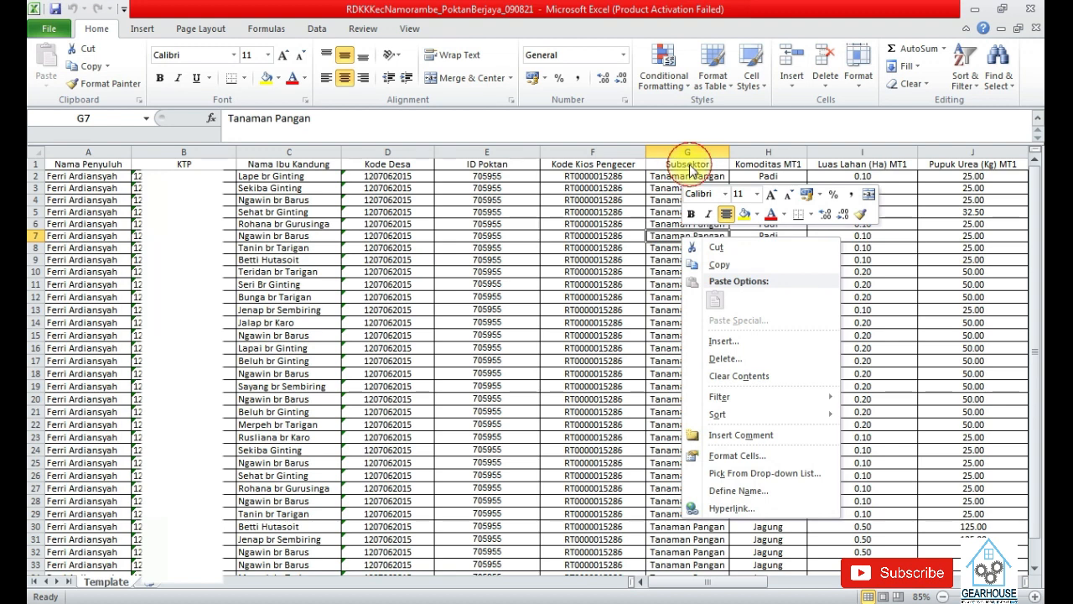
{"action": "left_click", "coordinate": [687, 165]}
{"action": "left_click", "coordinate": [758, 164]}
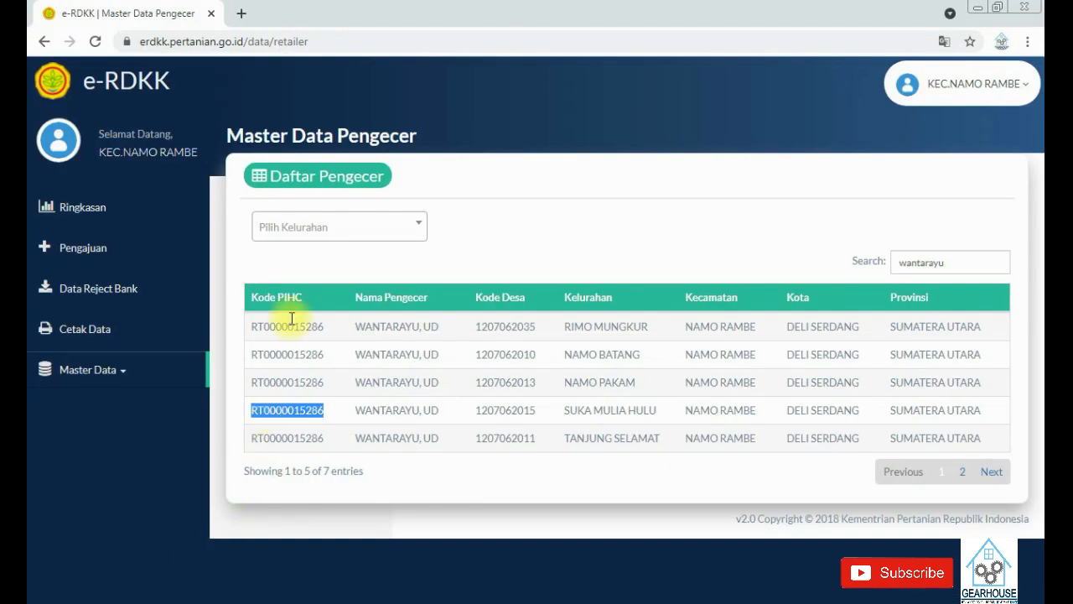
Open the Komoditas master data on the e-RDKK site and search for "padi"
{"action": "left_click", "coordinate": [108, 376]}
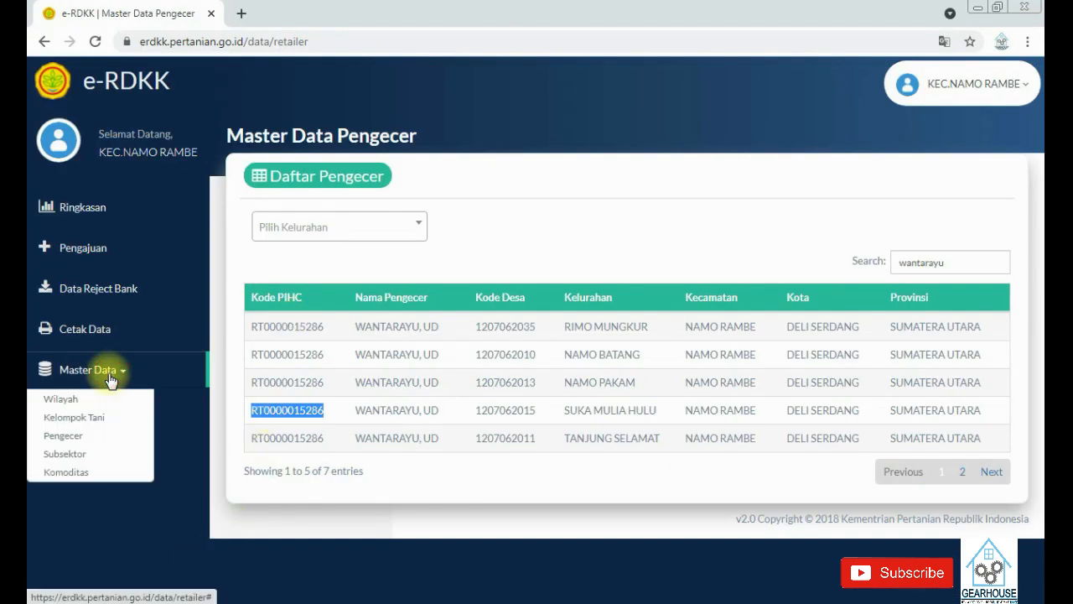
{"action": "left_click", "coordinate": [73, 472]}
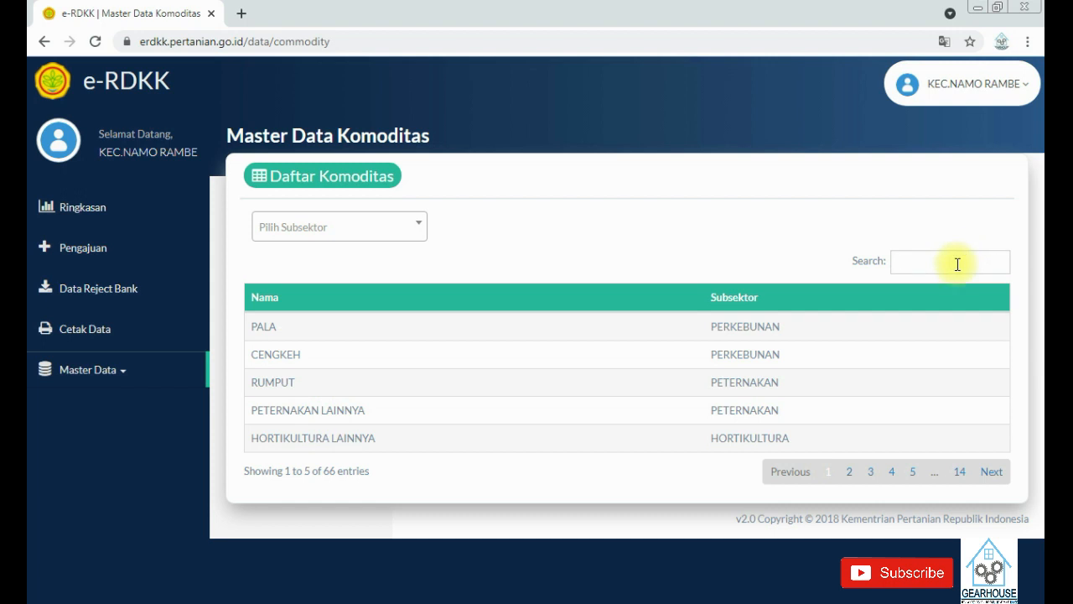
{"action": "type", "text": "padi"}
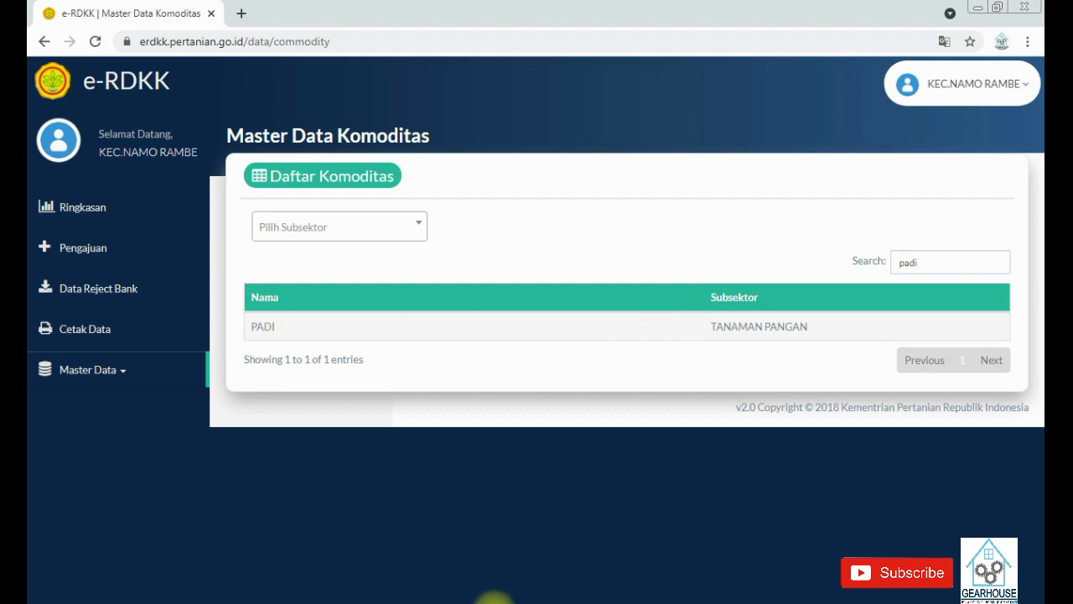
Return to the Excel workbook and check the Subsektor and Komoditas MT1 entries for the Padi and Jagung rows
{"action": "left_click", "coordinate": [495, 603]}
{"action": "left_click", "coordinate": [721, 186]}
{"action": "left_click", "coordinate": [762, 178]}
{"action": "scroll", "coordinate": [743, 233], "scroll_direction": "down", "scroll_amount": 1}
{"action": "scroll", "coordinate": [743, 232], "scroll_direction": "down", "scroll_amount": 2}
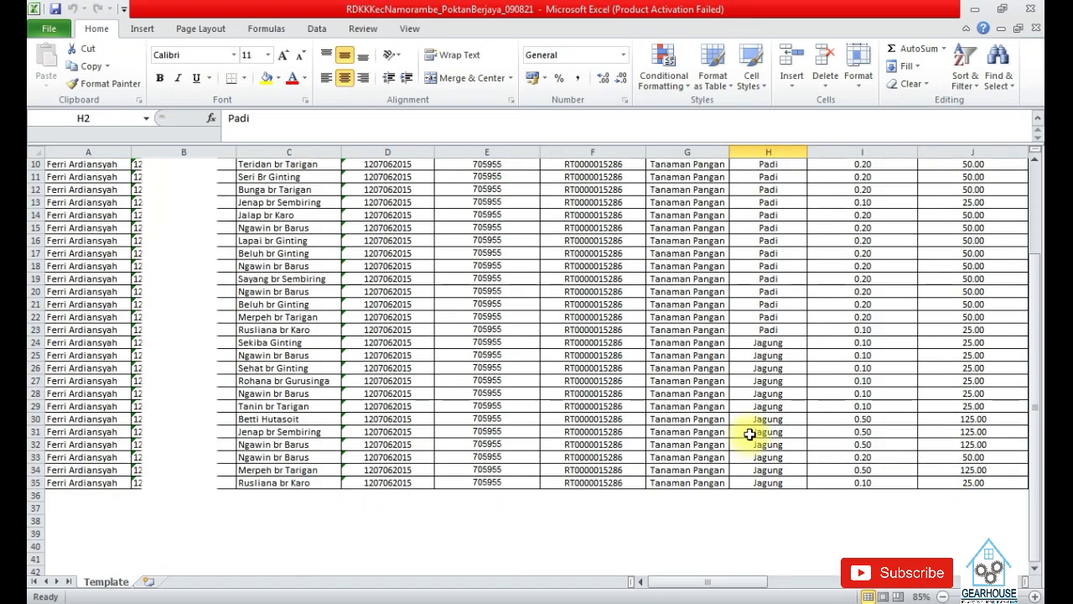
{"action": "left_click", "coordinate": [763, 347]}
{"action": "left_click", "coordinate": [709, 355]}
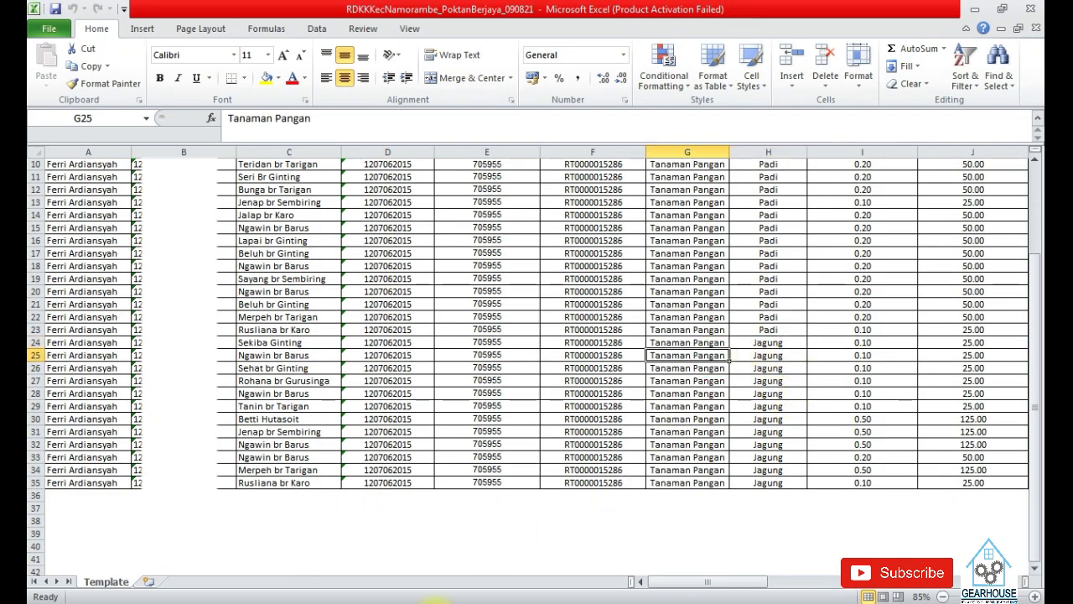
Switch back to the e-RDKK site and search the Komoditas master data for "jagung"
{"action": "left_click", "coordinate": [396, 602]}
{"action": "left_click_drag", "start_coordinate": [930, 258], "coordinate": [834, 271]}
{"action": "type", "text": "ja"}
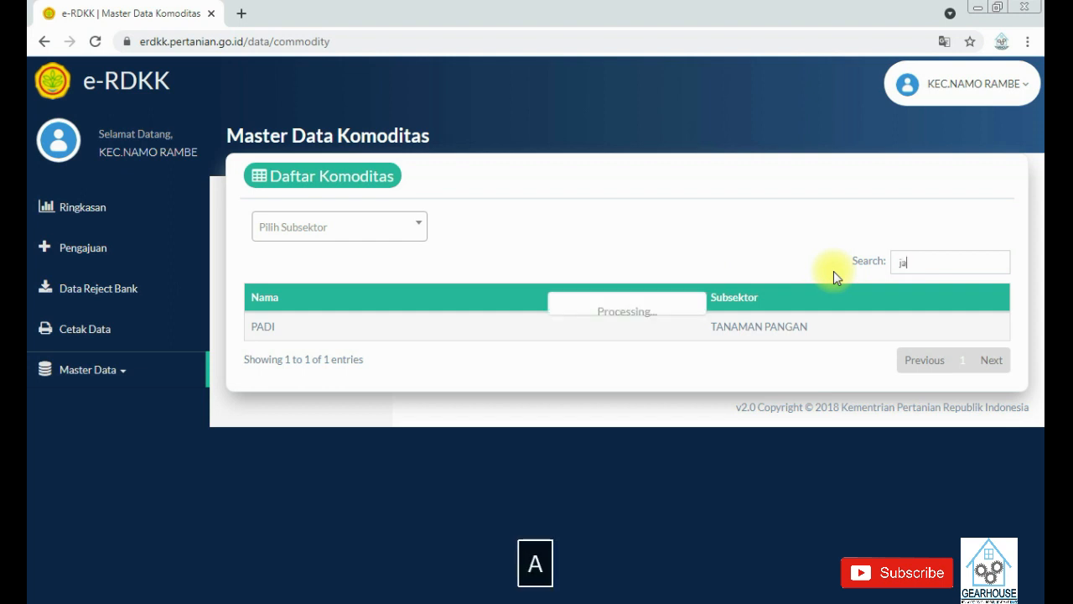
{"action": "type", "text": "gung"}
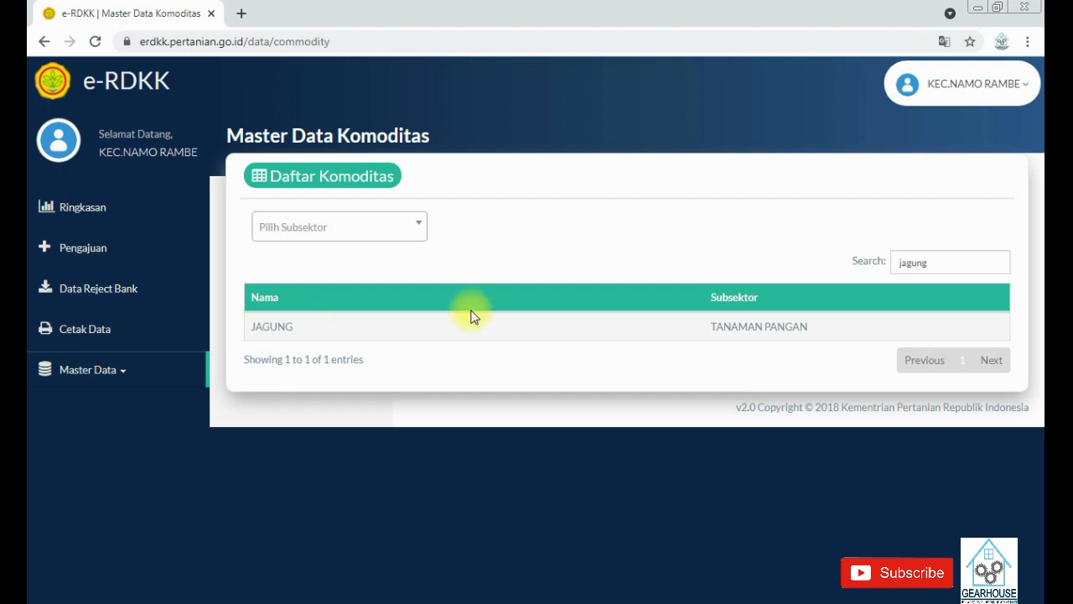
Return to the Excel workbook and review row 21 from Komoditas MT1 back through the farmer data to Kode Desa
{"action": "left_click", "coordinate": [413, 602]}
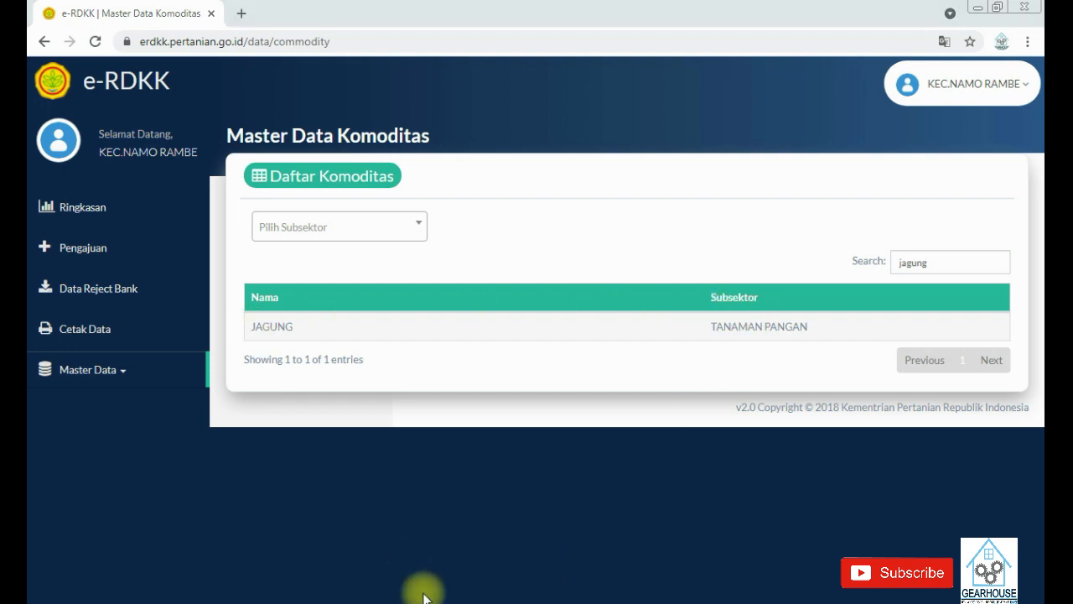
{"action": "left_click", "coordinate": [765, 299]}
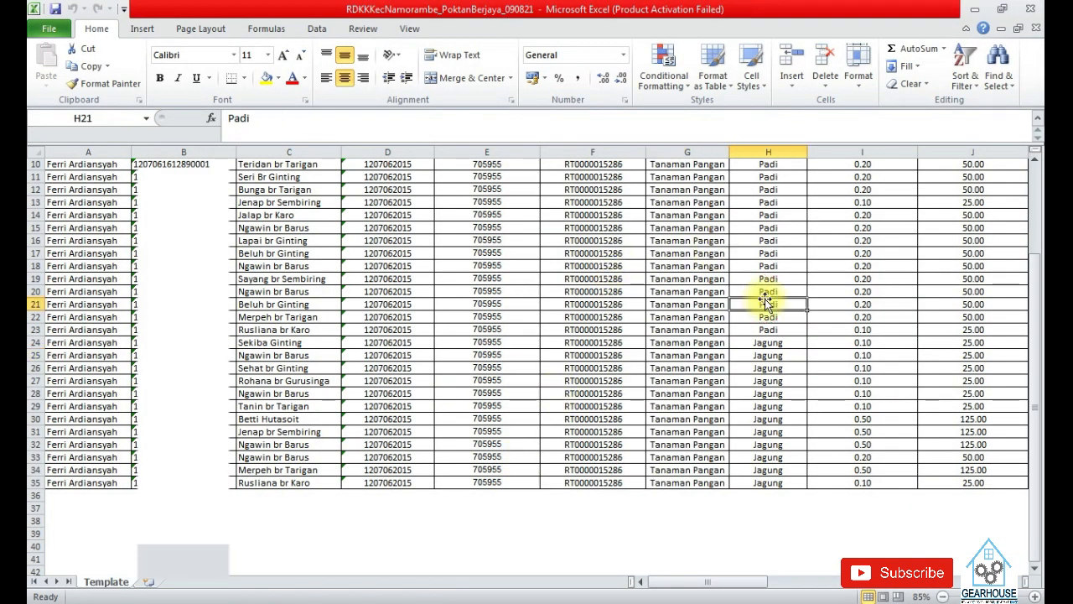
{"action": "key", "text": "Left"}
{"action": "key", "text": "Left"}
{"action": "key", "text": "Left"}
{"action": "key", "text": "Left"}
{"action": "key", "text": "Left"}
{"action": "key", "text": "Left"}
{"action": "key", "text": "Left"}
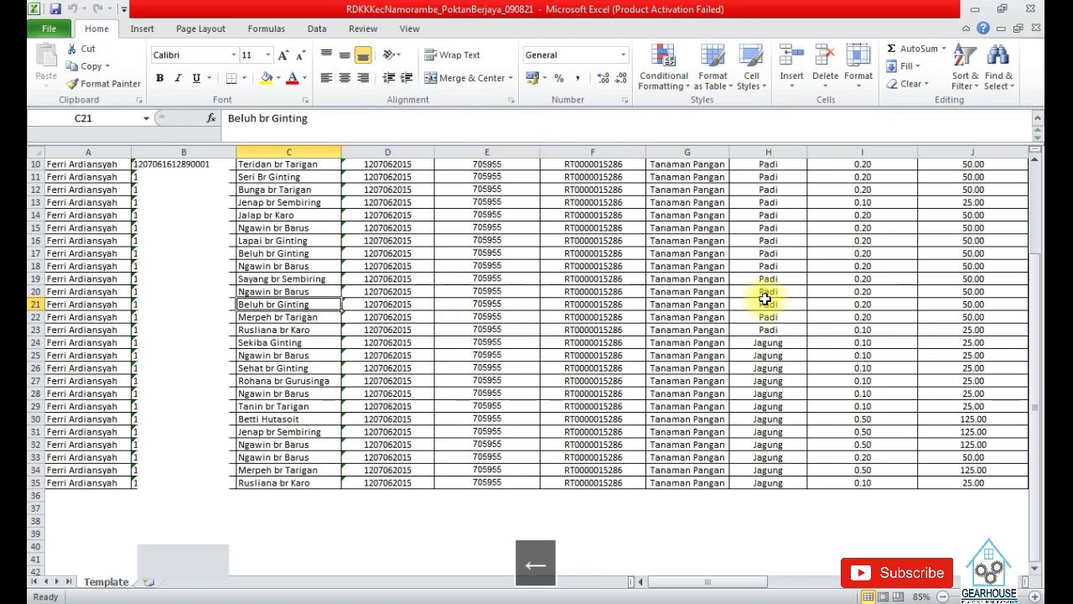
{"action": "key", "text": "Right"}
{"action": "key", "text": "Right"}
{"action": "key", "text": "Right"}
{"action": "scroll", "coordinate": [766, 298], "scroll_direction": "up", "scroll_amount": 3}
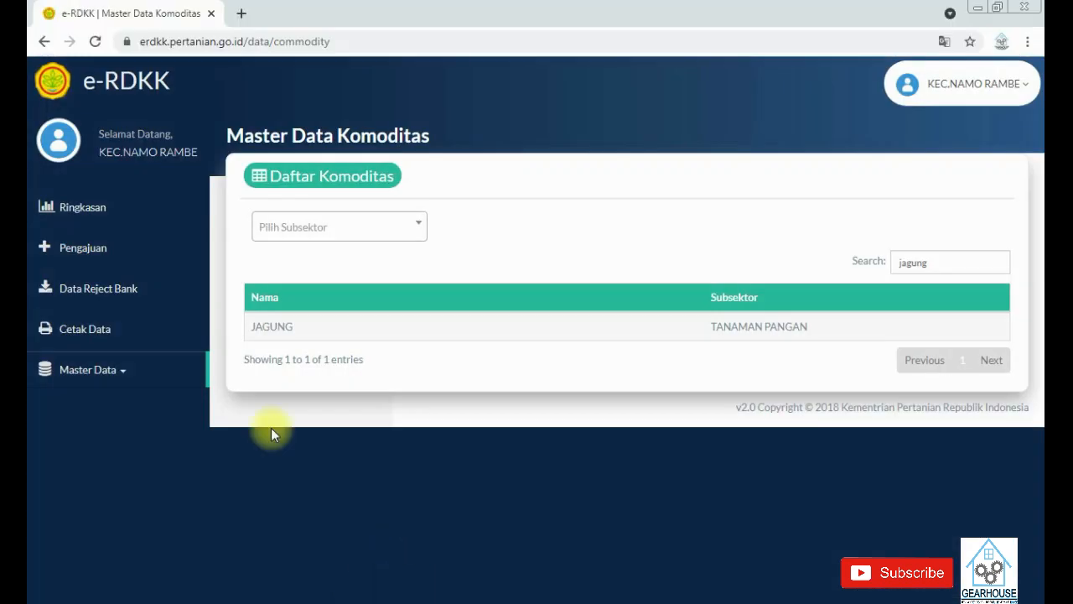
Search e-RDKK's Wilayah master data for "suka mu" and compare Suka Mulia Hulu's village code with Kode Desa in the Excel workbook
{"action": "left_click", "coordinate": [114, 373]}
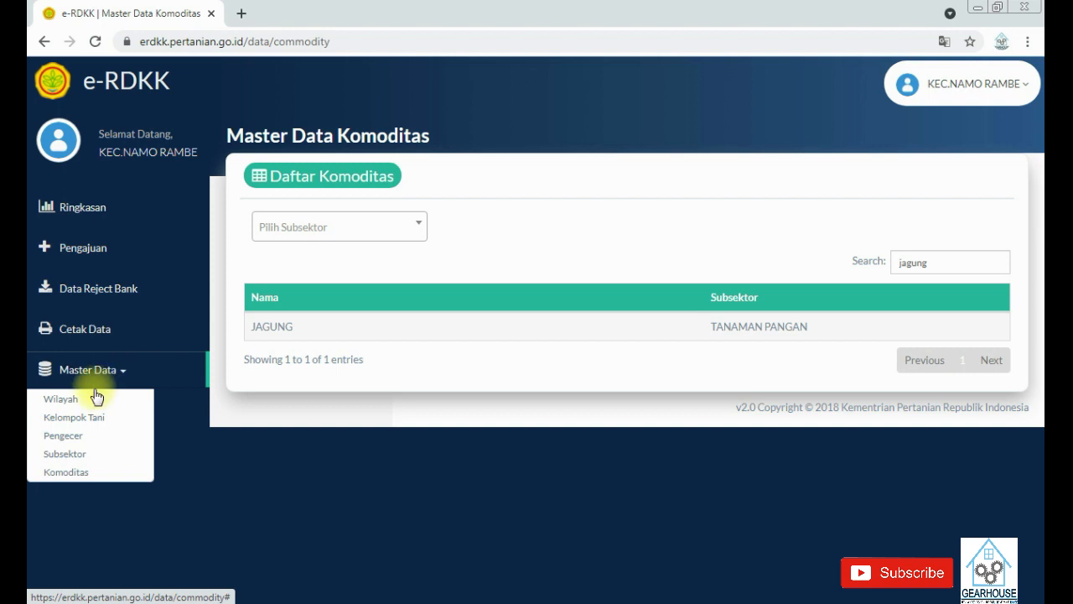
{"action": "left_click", "coordinate": [77, 411]}
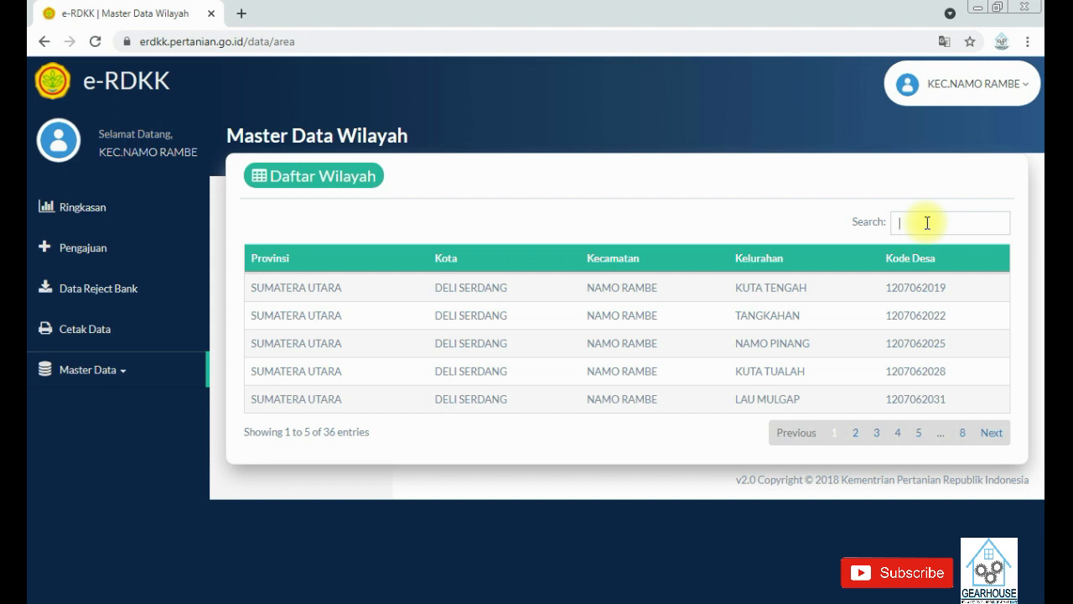
{"action": "left_click", "coordinate": [928, 222]}
{"action": "type", "text": "uka mu"}
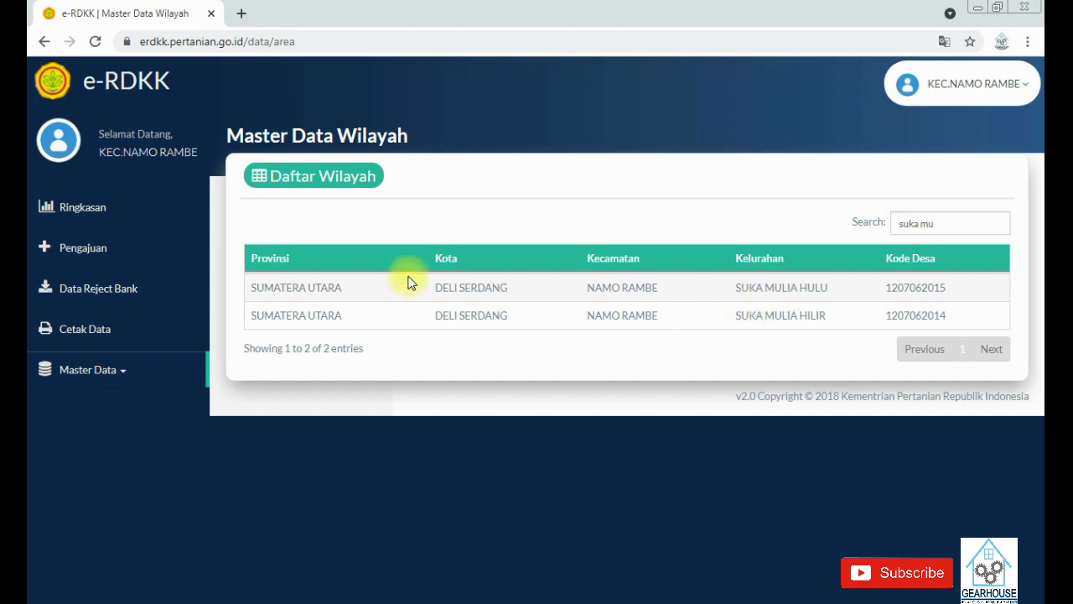
{"action": "left_click_drag", "start_coordinate": [886, 288], "coordinate": [956, 287]}
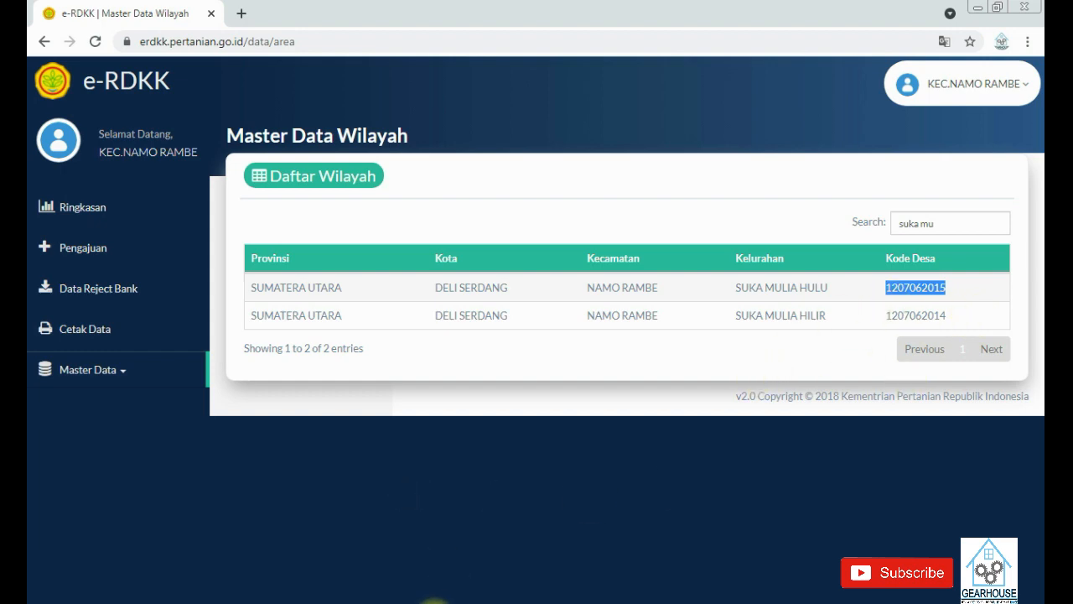
{"action": "left_click", "coordinate": [404, 602]}
{"action": "left_click", "coordinate": [402, 180]}
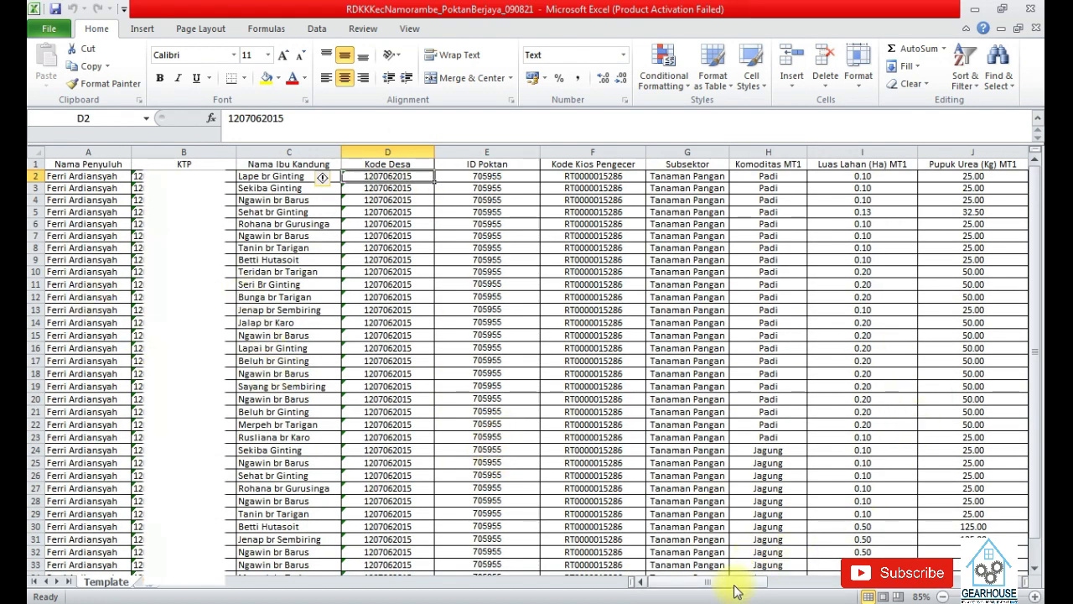
Inspect the workbook's last filled columns and the empty column AI after Pupuk Organik Cair (L) MT3
{"action": "left_click_drag", "start_coordinate": [736, 585], "coordinate": [1031, 581]}
{"action": "left_click", "coordinate": [682, 347]}
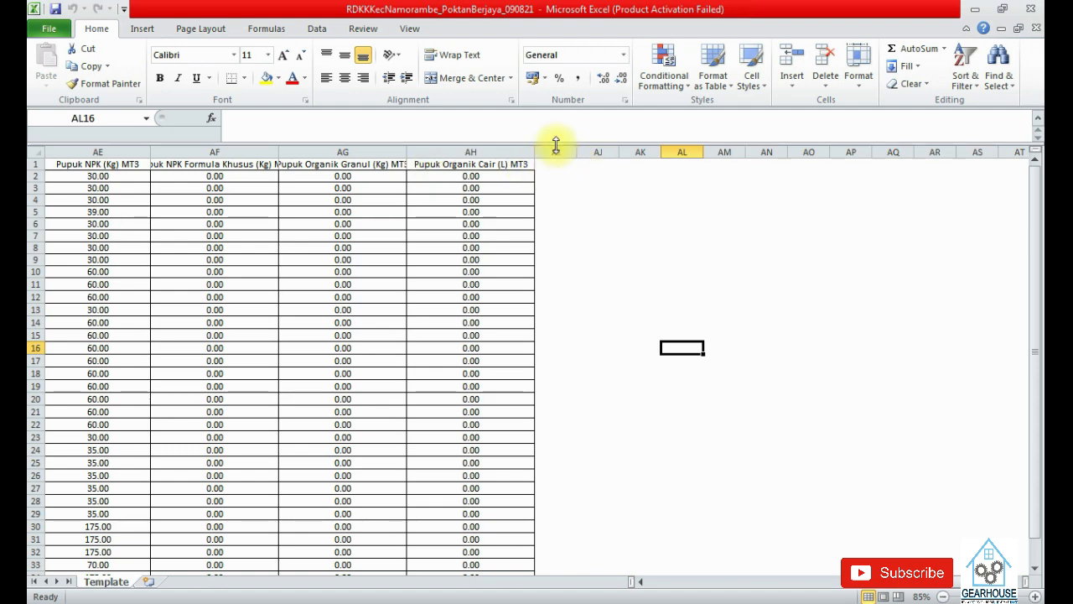
{"action": "left_click", "coordinate": [556, 150]}
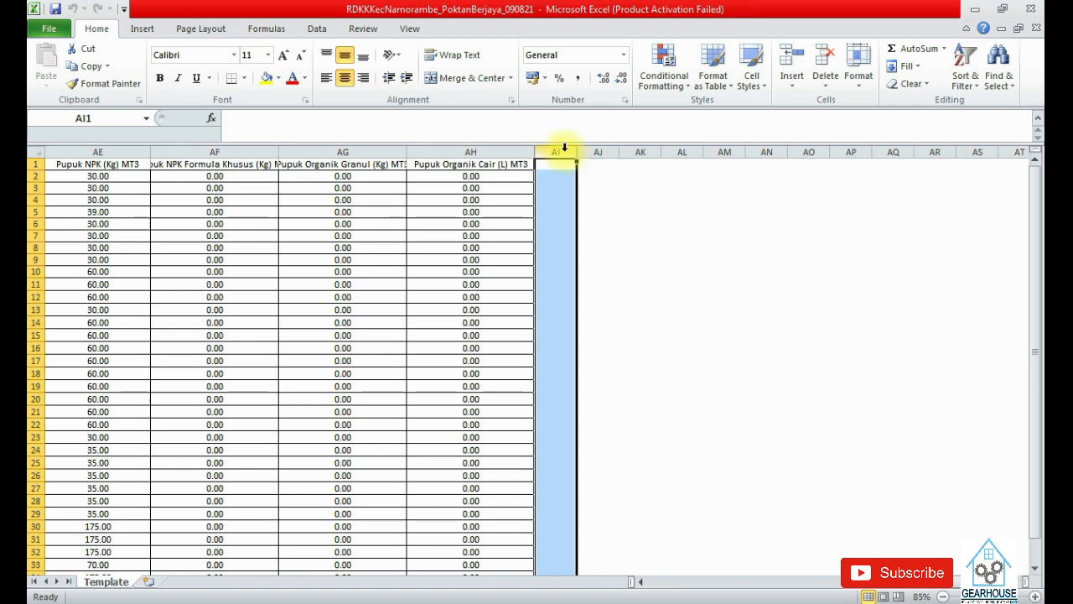
{"action": "left_click", "coordinate": [640, 259]}
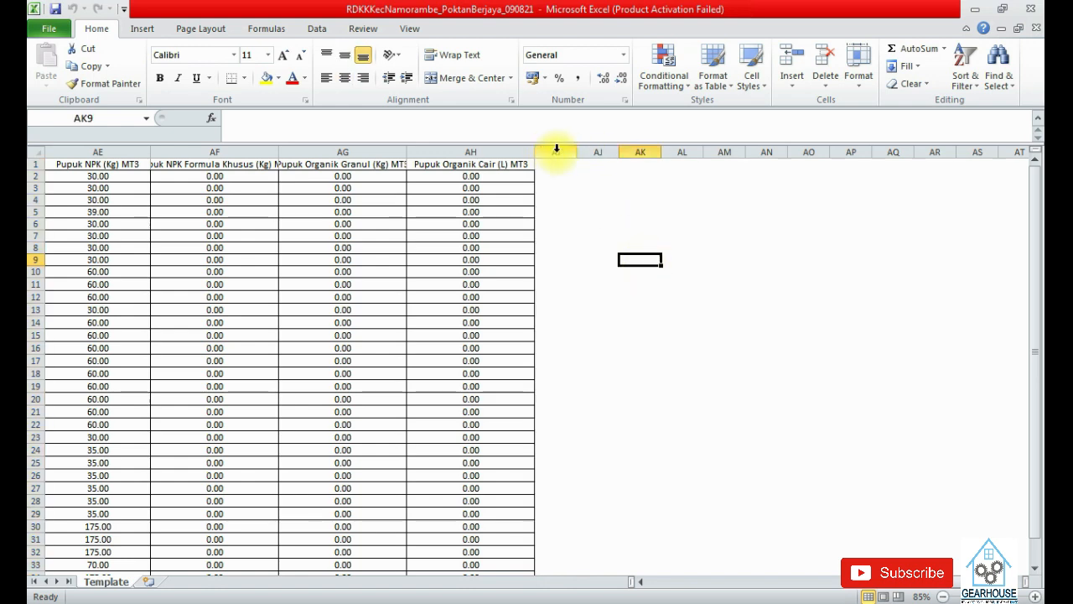
Delete the empty columns following Pupuk Organik Cair (L) MT3, from AI through about DZ
{"action": "left_click", "coordinate": [556, 150]}
{"action": "left_click", "coordinate": [555, 150]}
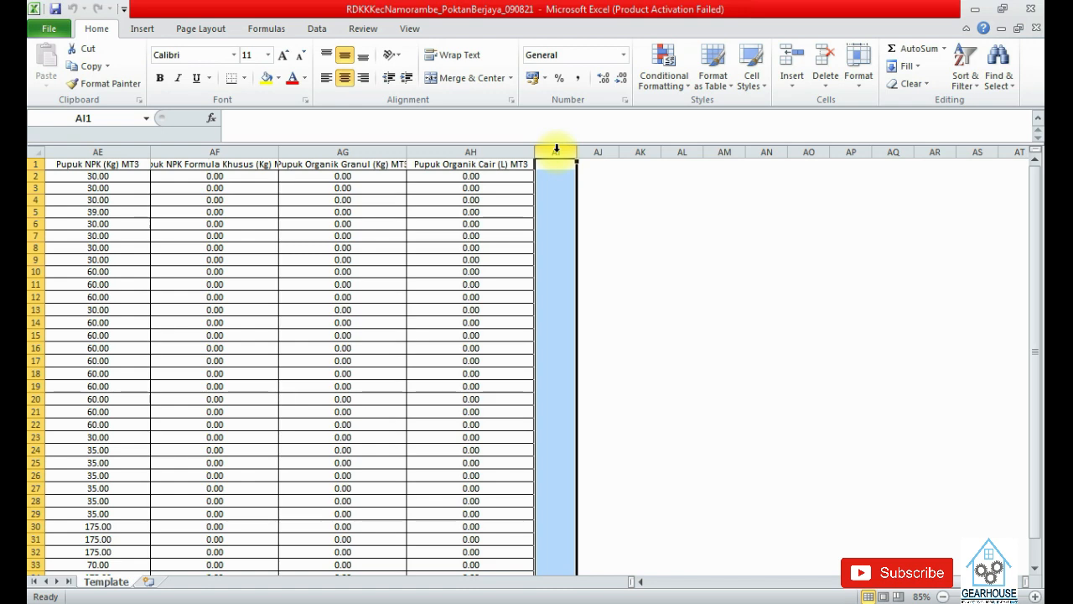
{"action": "left_click", "coordinate": [556, 150]}
{"action": "left_click_drag", "start_coordinate": [561, 147], "coordinate": [1004, 181]}
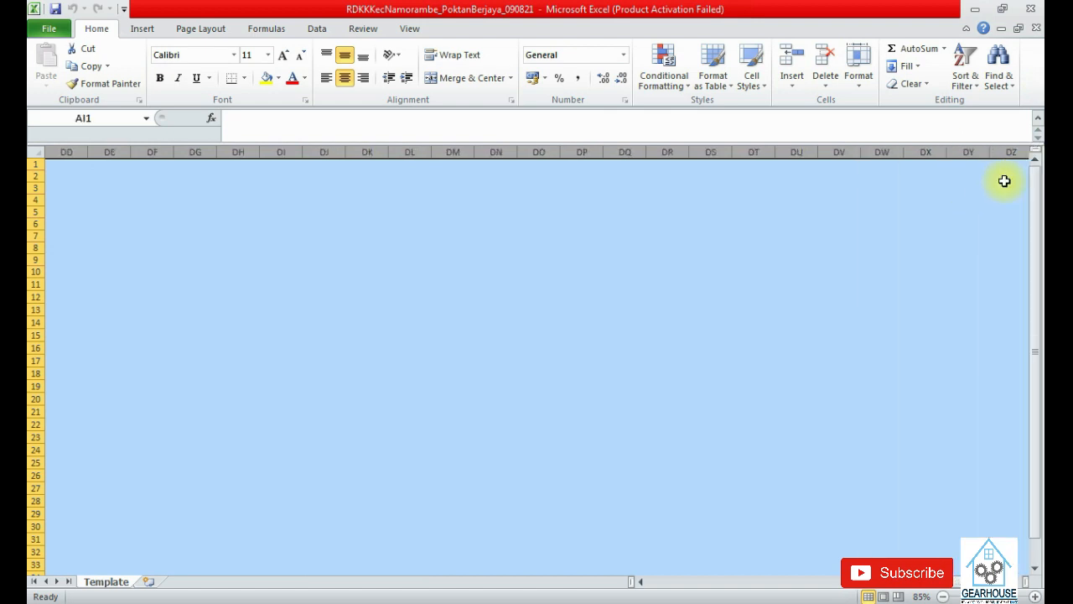
{"action": "right_click", "coordinate": [671, 154]}
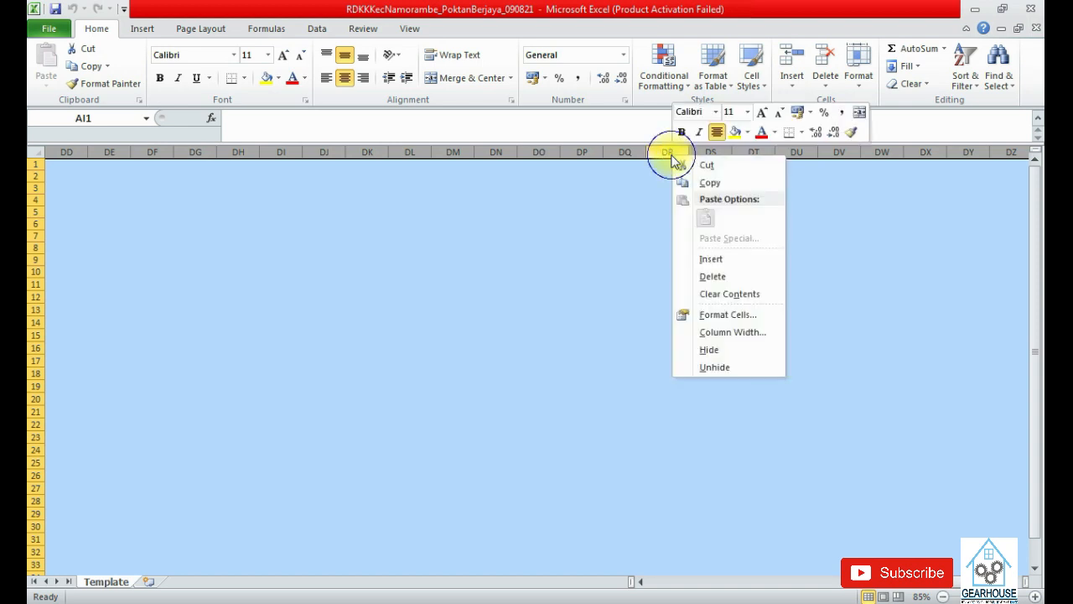
{"action": "left_click", "coordinate": [709, 275]}
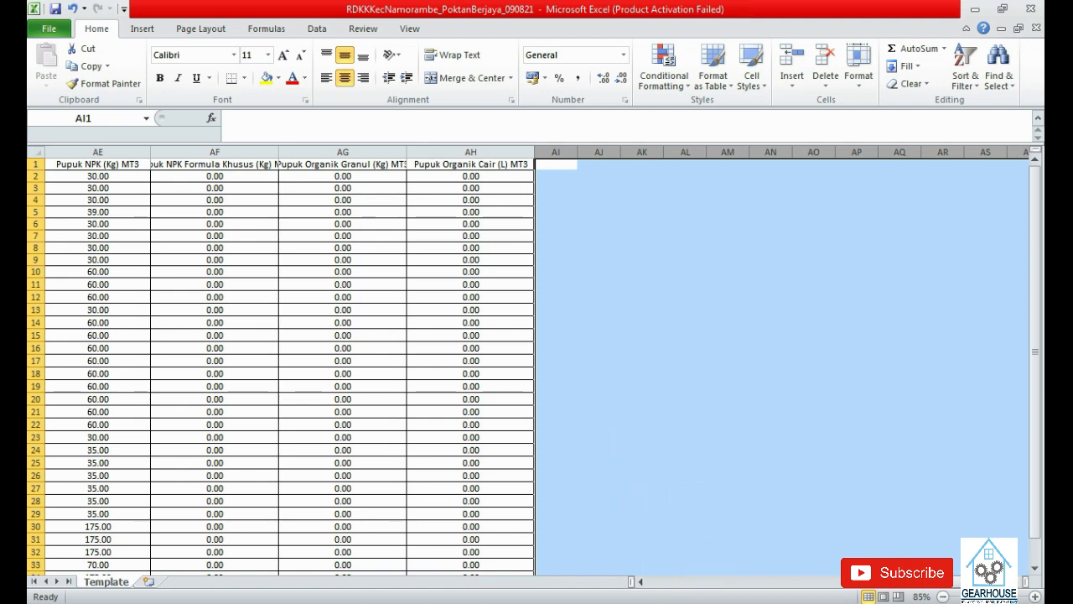
Return to the sheet's first columns and save the RDKKKecNamorambe_PoktanBerjaya_090821 workbook
{"action": "key", "text": "alt+Tab"}
{"action": "key", "text": "alt+Tab"}
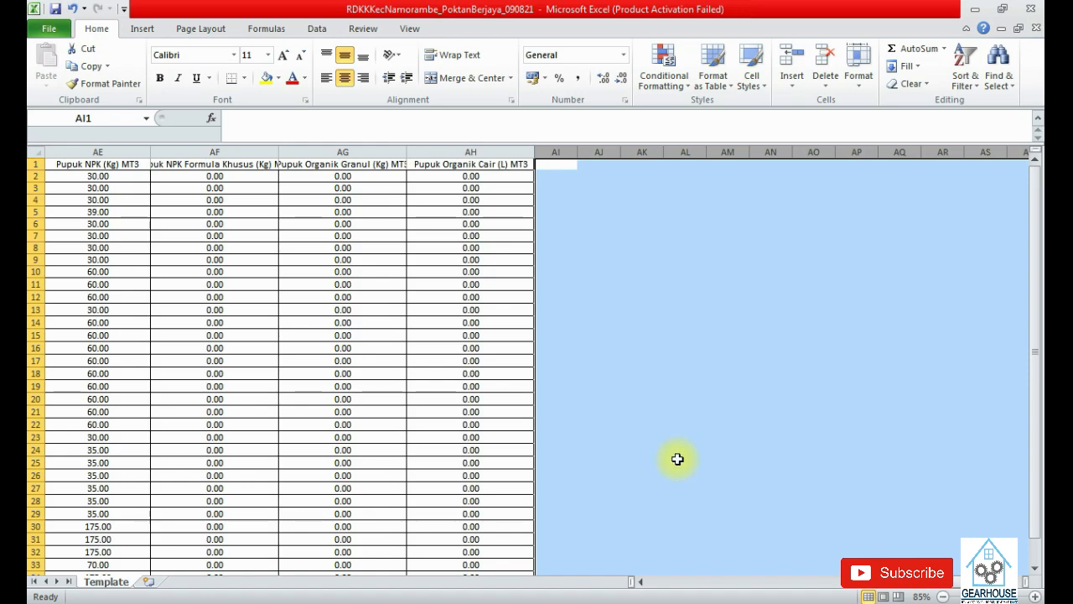
{"action": "left_click", "coordinate": [679, 583]}
{"action": "left_click", "coordinate": [679, 580]}
{"action": "left_click", "coordinate": [679, 580]}
{"action": "left_click", "coordinate": [680, 581]}
{"action": "left_click_drag", "start_coordinate": [682, 581], "coordinate": [653, 586]}
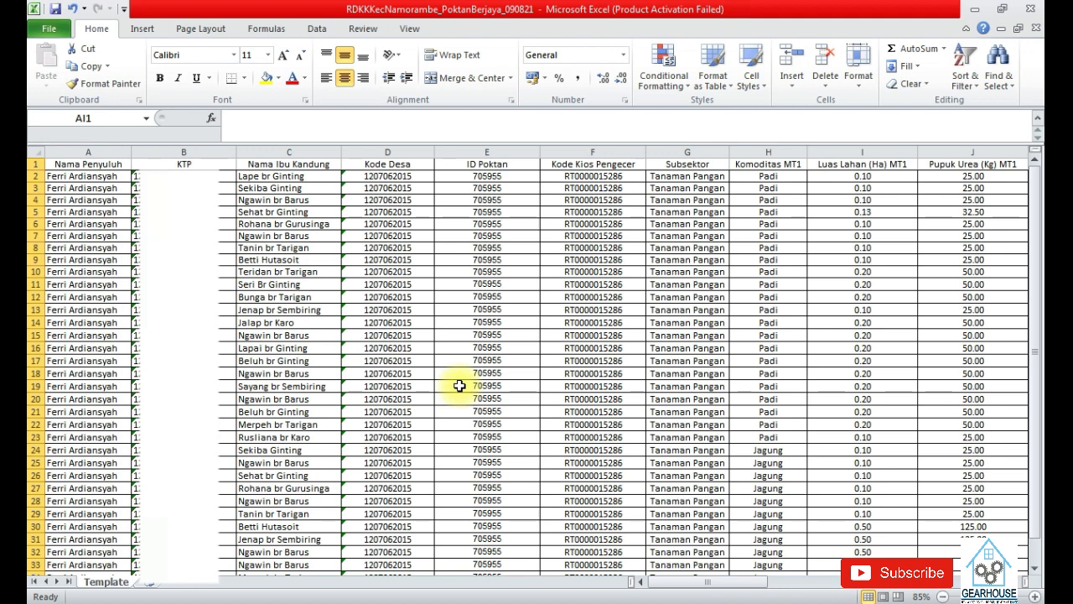
{"action": "key", "text": "ctrl+s"}
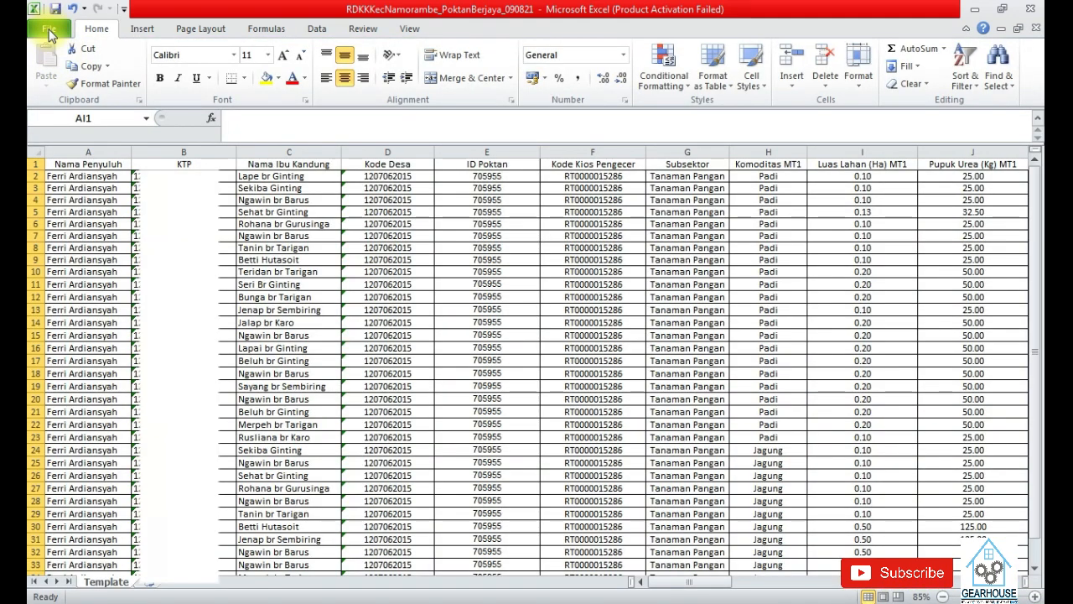
Save a copy as RDKKKecNamorambe_PoktanBerjaya_090821 in CSV (Comma delimited) format in the contoh channel csv folder, keeping the CSV format
{"action": "left_click", "coordinate": [49, 34]}
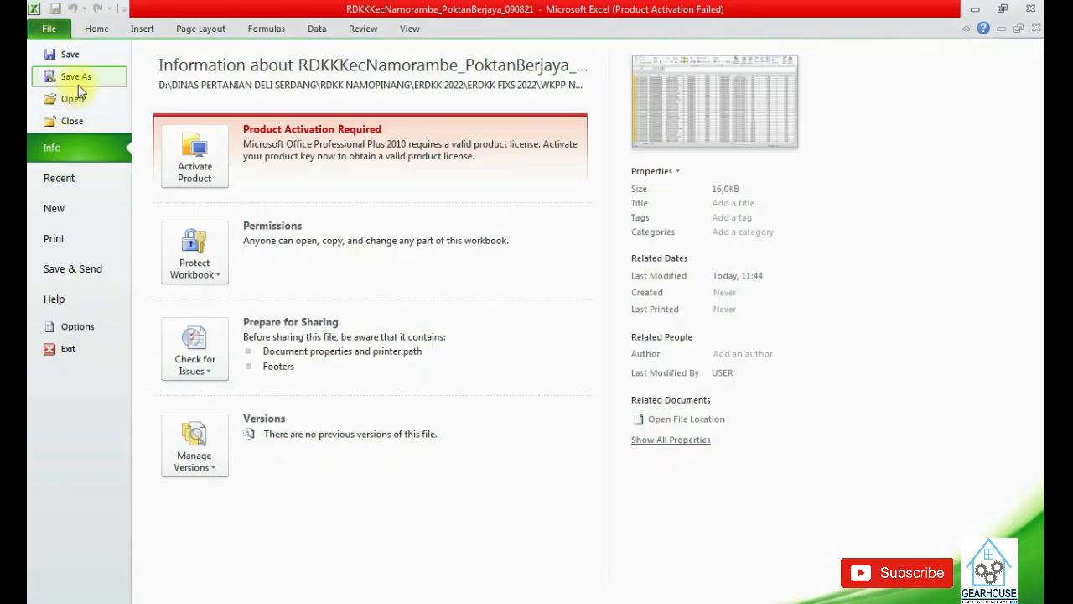
{"action": "key", "text": "Escape"}
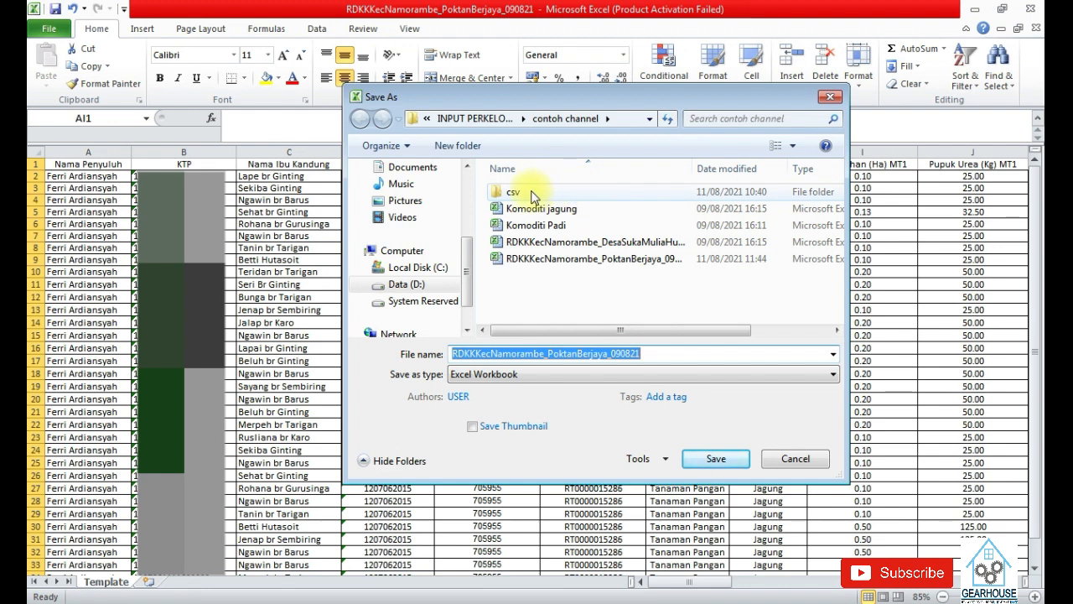
{"action": "left_click", "coordinate": [531, 194]}
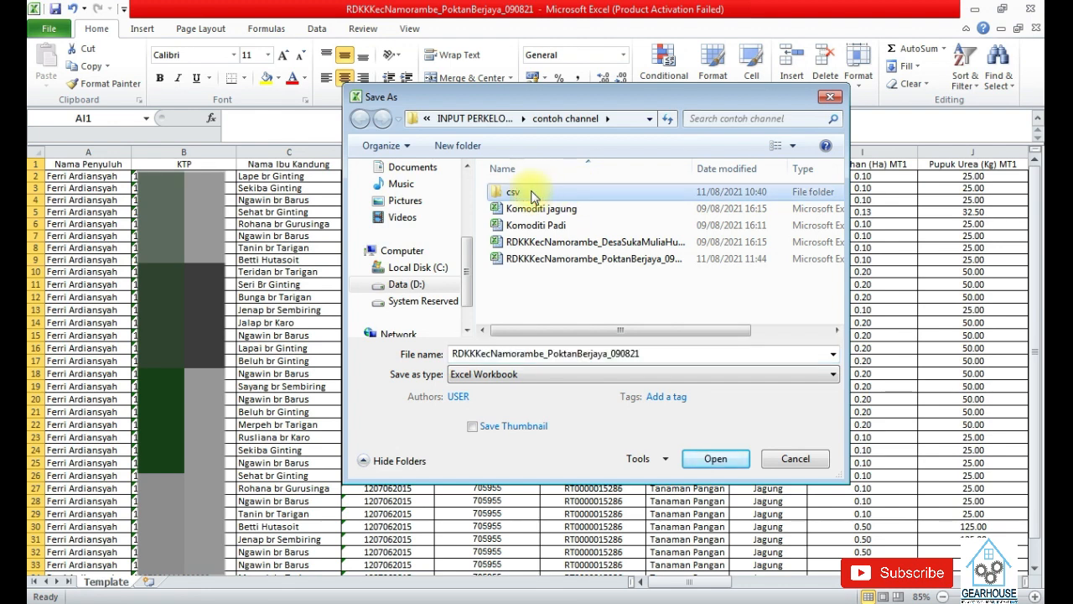
{"action": "double_click", "coordinate": [530, 193]}
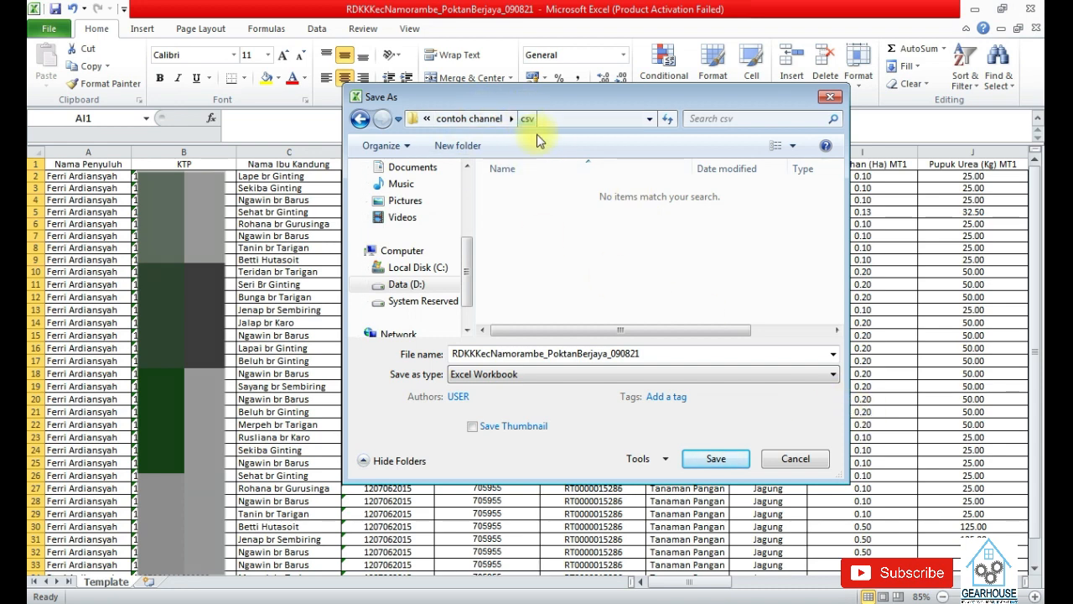
{"action": "left_click", "coordinate": [797, 380]}
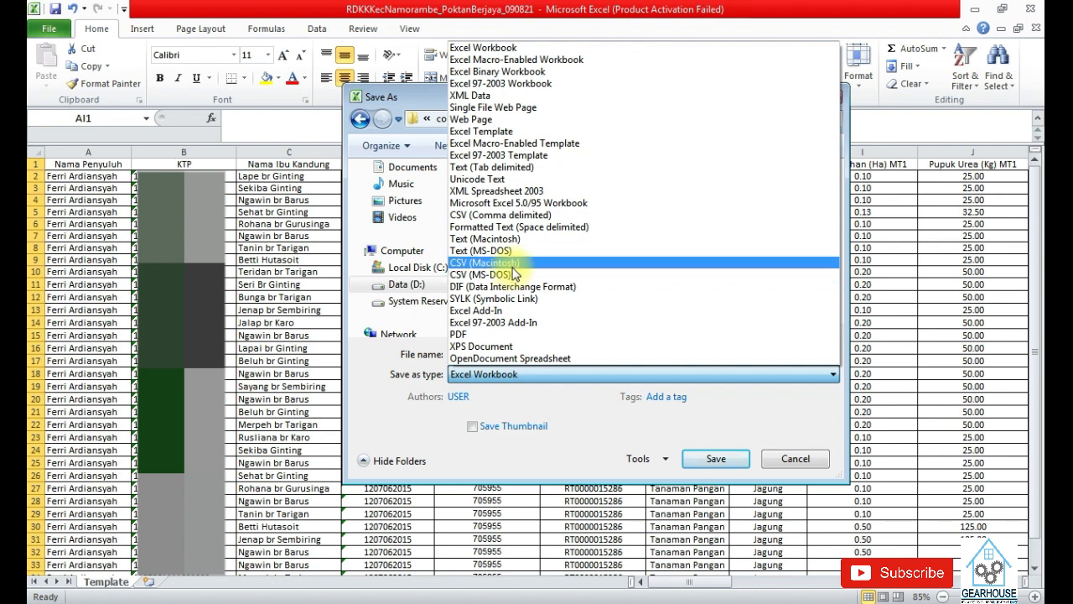
{"action": "left_click", "coordinate": [564, 217]}
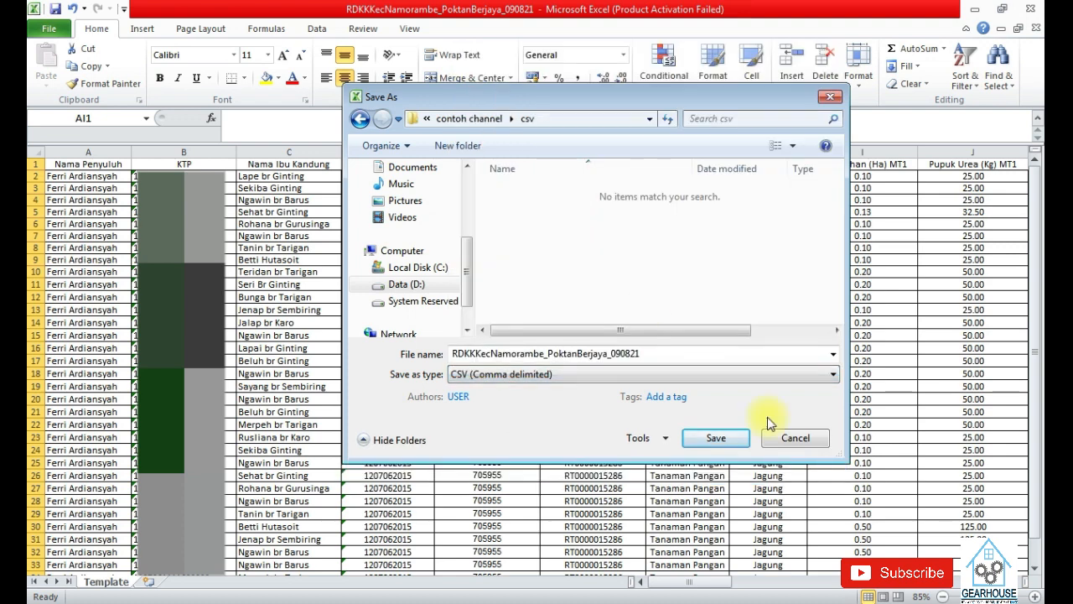
{"action": "left_click", "coordinate": [714, 438]}
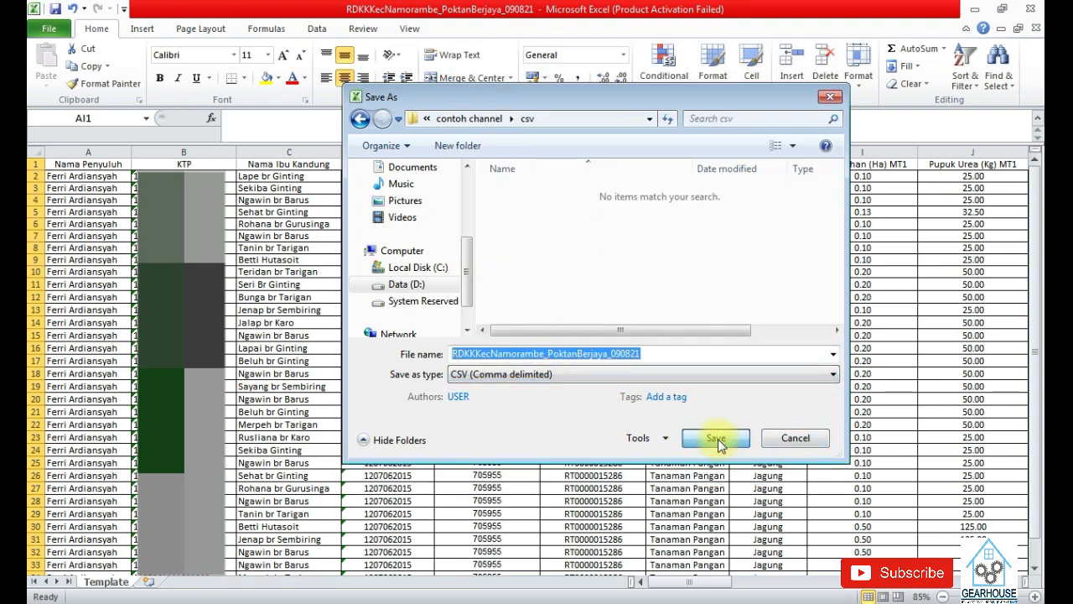
{"action": "left_click", "coordinate": [776, 442]}
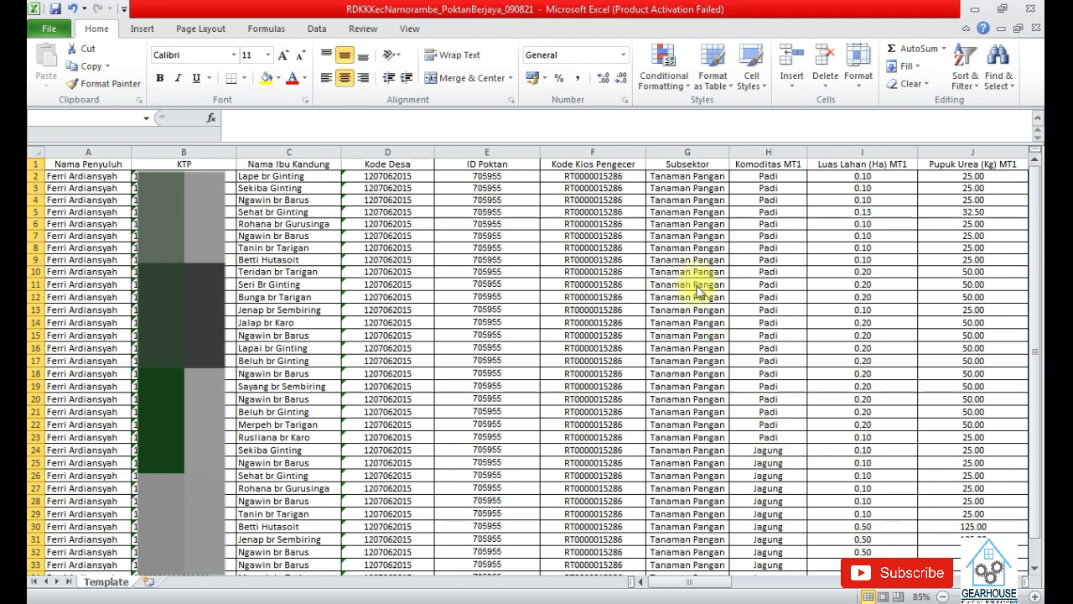
{"action": "left_click", "coordinate": [474, 372]}
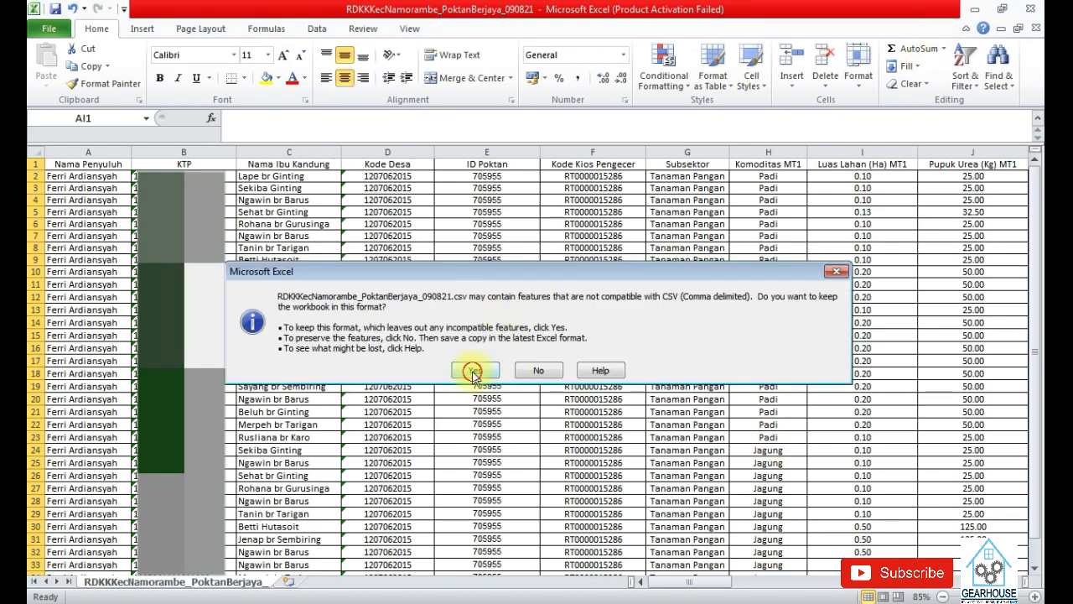
Close Excel, saving the changes over the existing RDKKKecNamorambe_PoktanBerjaya_090821.csv and keeping the CSV format
{"action": "left_click", "coordinate": [1027, 10]}
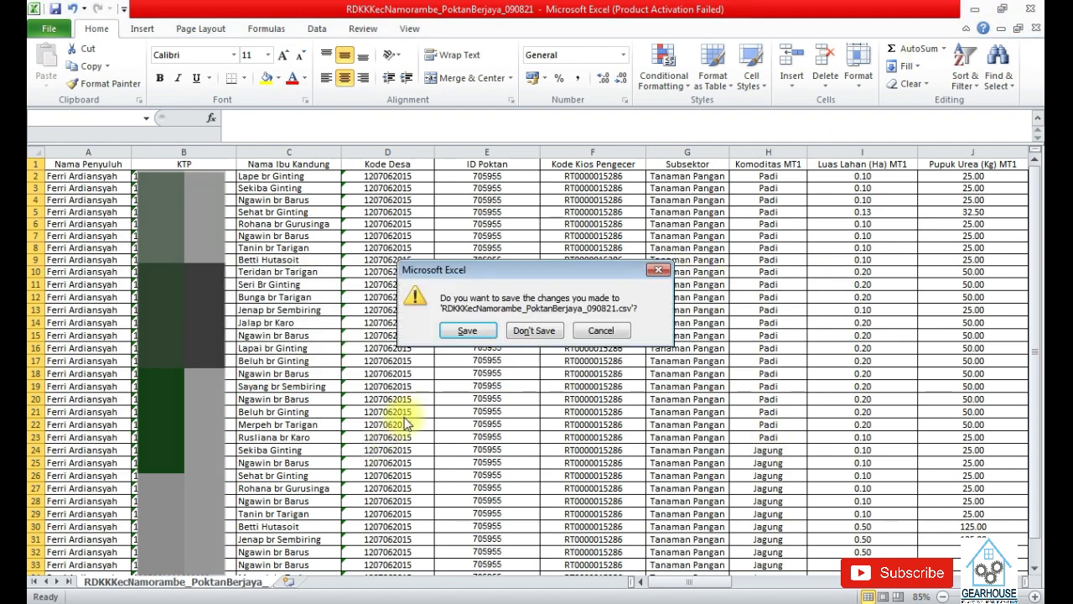
{"action": "left_click", "coordinate": [490, 337]}
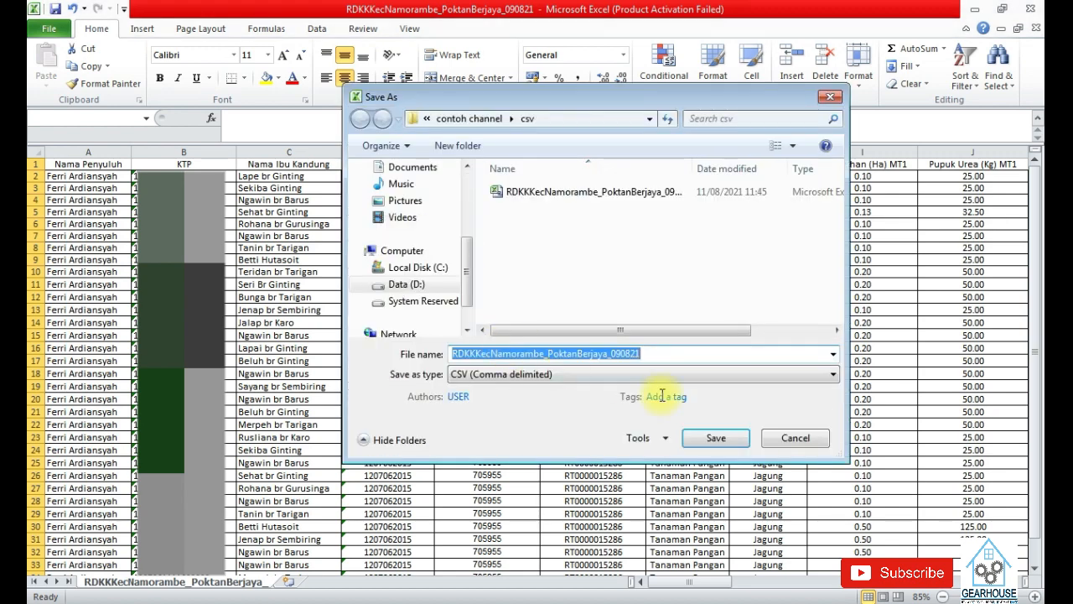
{"action": "left_click", "coordinate": [714, 438]}
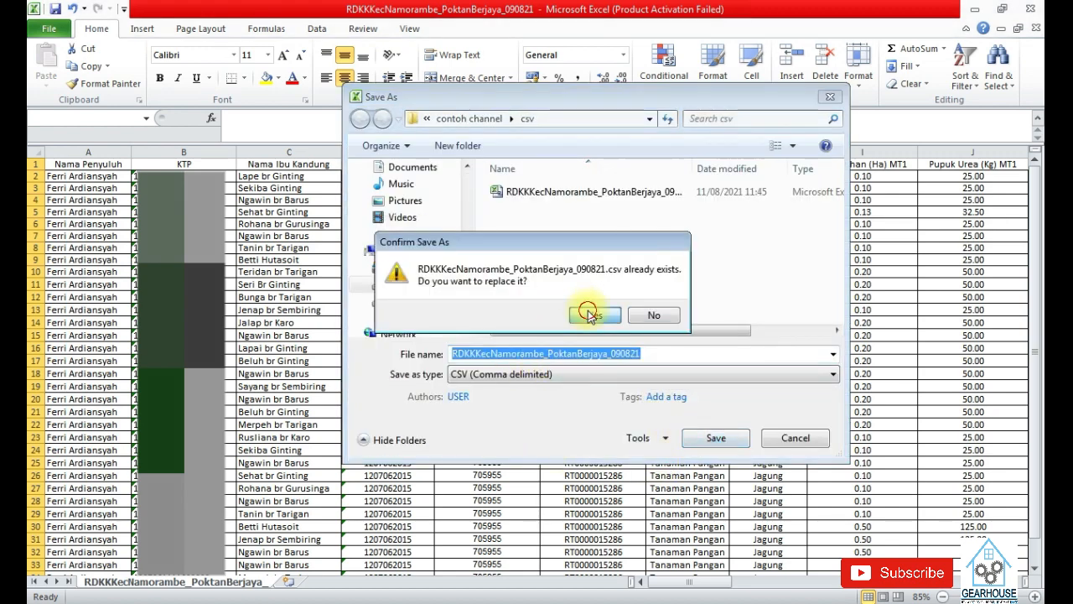
{"action": "left_click", "coordinate": [475, 373]}
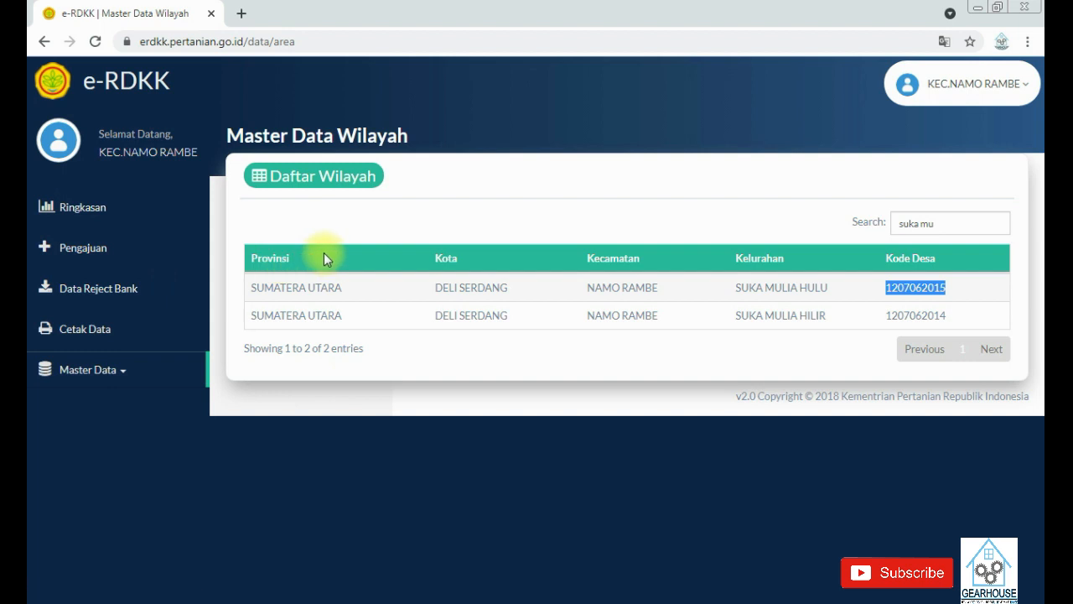
On the e-RDKK site, start a submission upload under Pengajuan and advance to Langkah 3: Upload CSV
{"action": "left_click", "coordinate": [74, 250]}
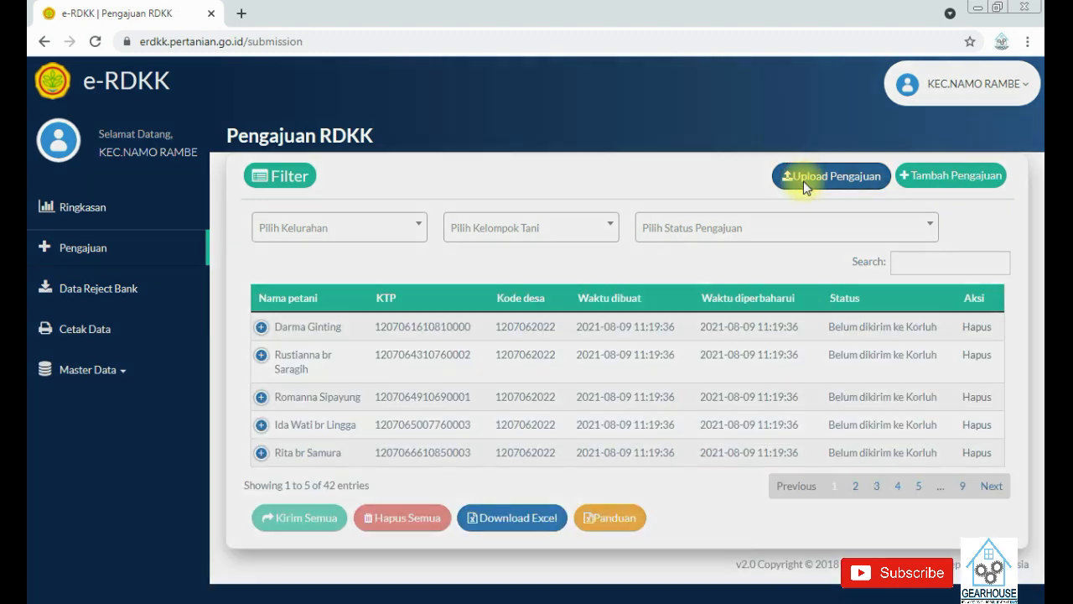
{"action": "left_click", "coordinate": [804, 181]}
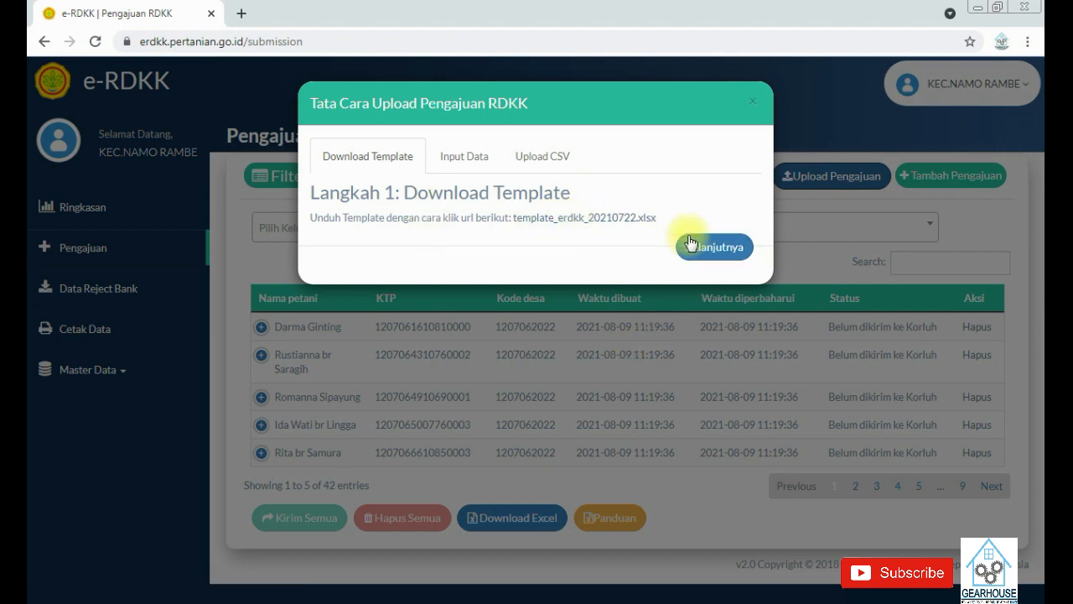
{"action": "left_click", "coordinate": [726, 252]}
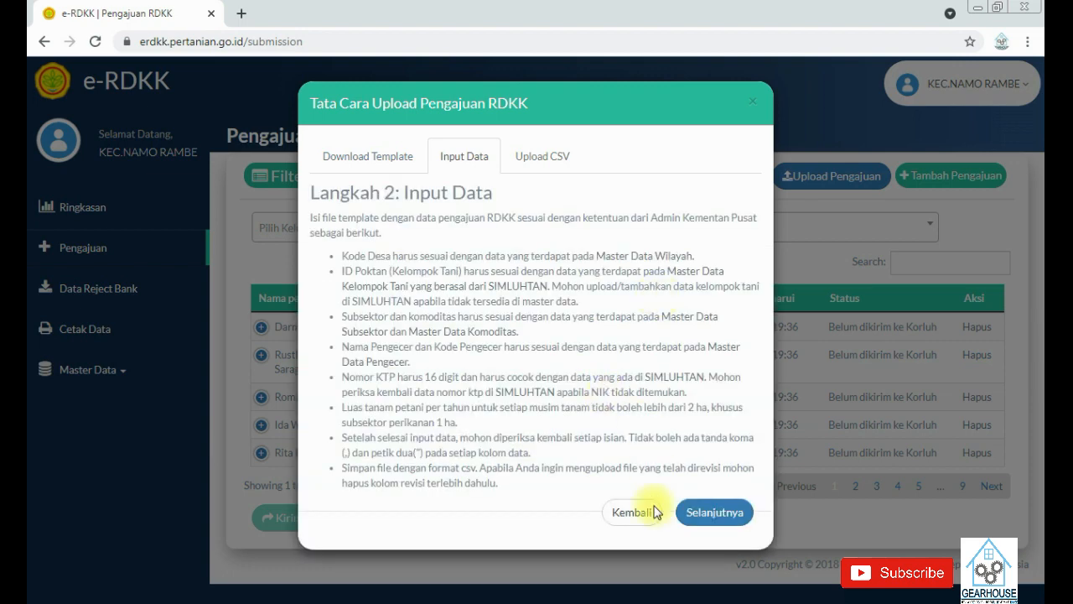
{"action": "left_click", "coordinate": [742, 511]}
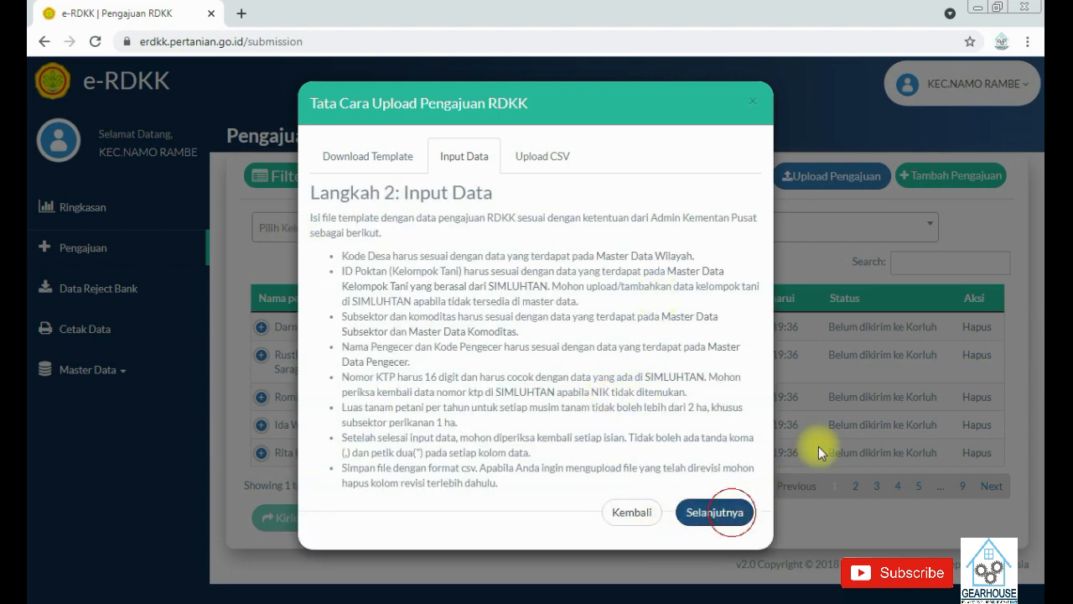
Choose RDKKKecNamorambe_PoktanBerjaya_090821.csv from the csv folder as the file to upload
{"action": "left_click", "coordinate": [423, 252]}
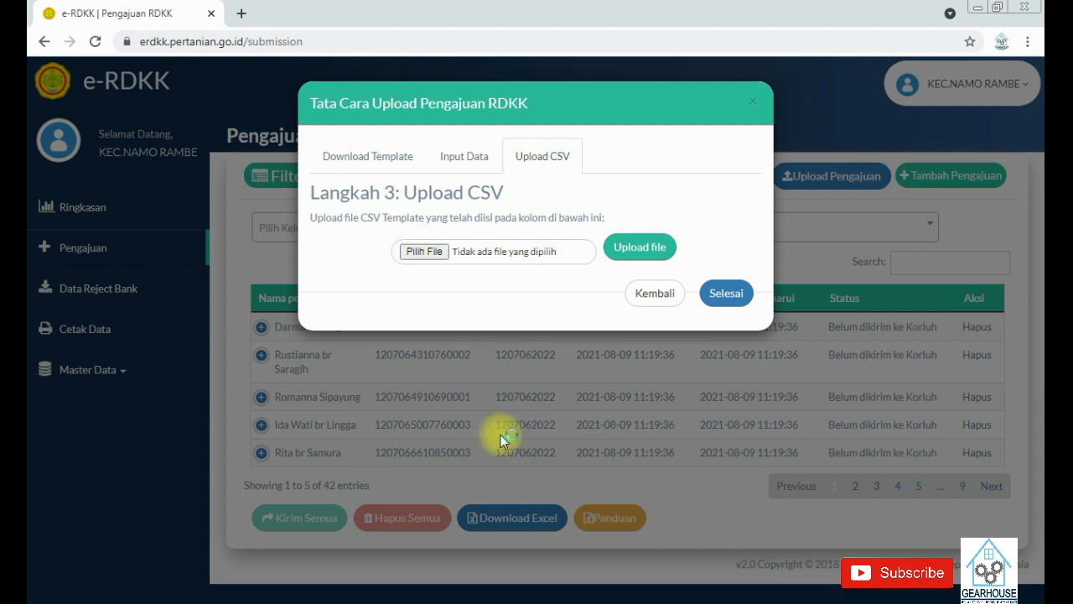
{"action": "left_click", "coordinate": [466, 261]}
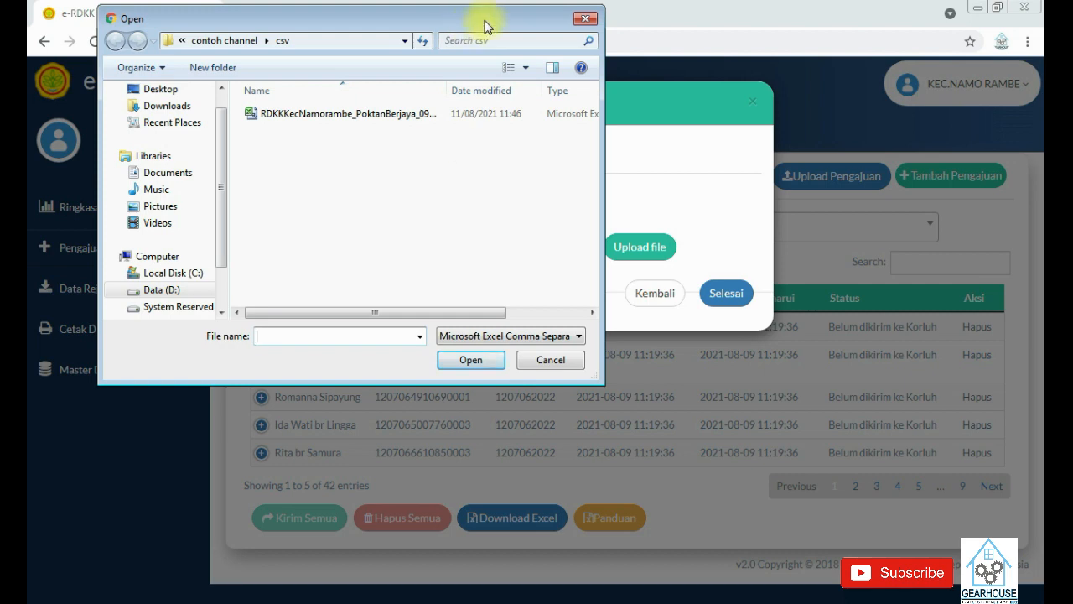
{"action": "left_click_drag", "start_coordinate": [488, 20], "coordinate": [491, 48]}
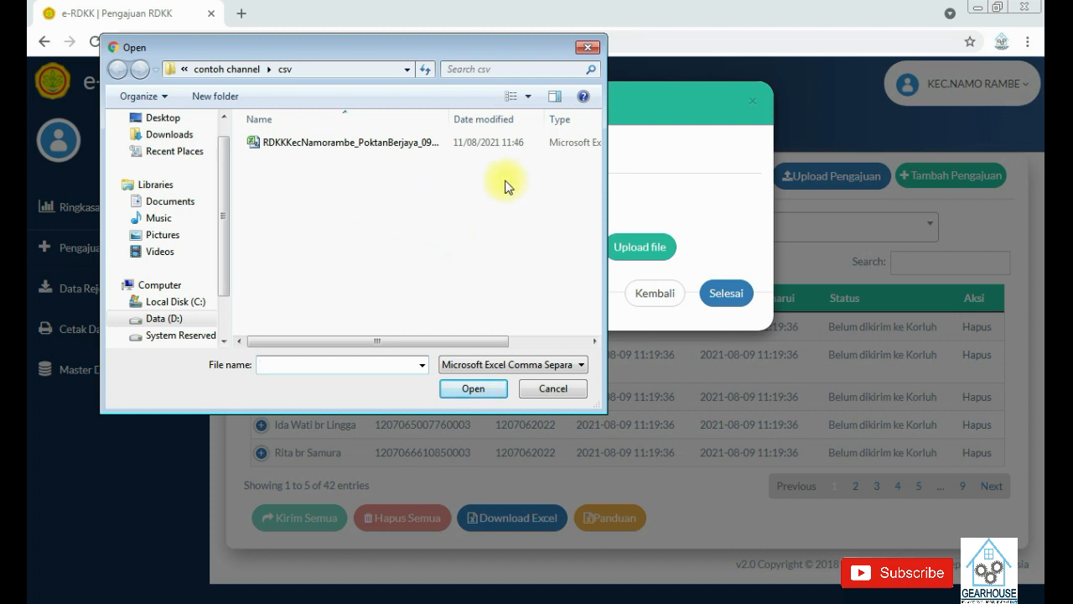
{"action": "left_click", "coordinate": [371, 142]}
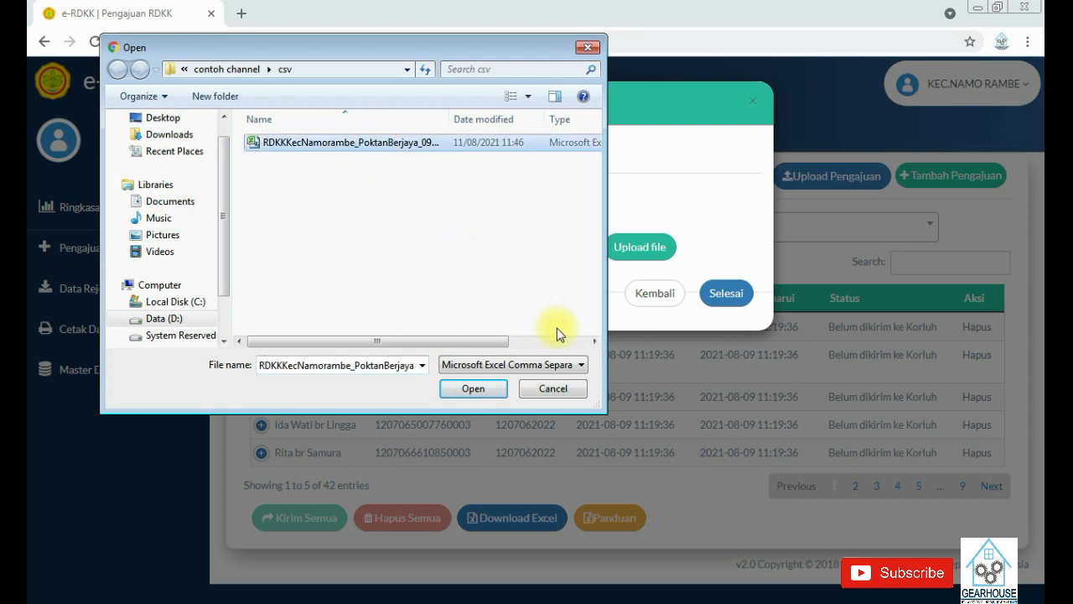
{"action": "left_click", "coordinate": [473, 390]}
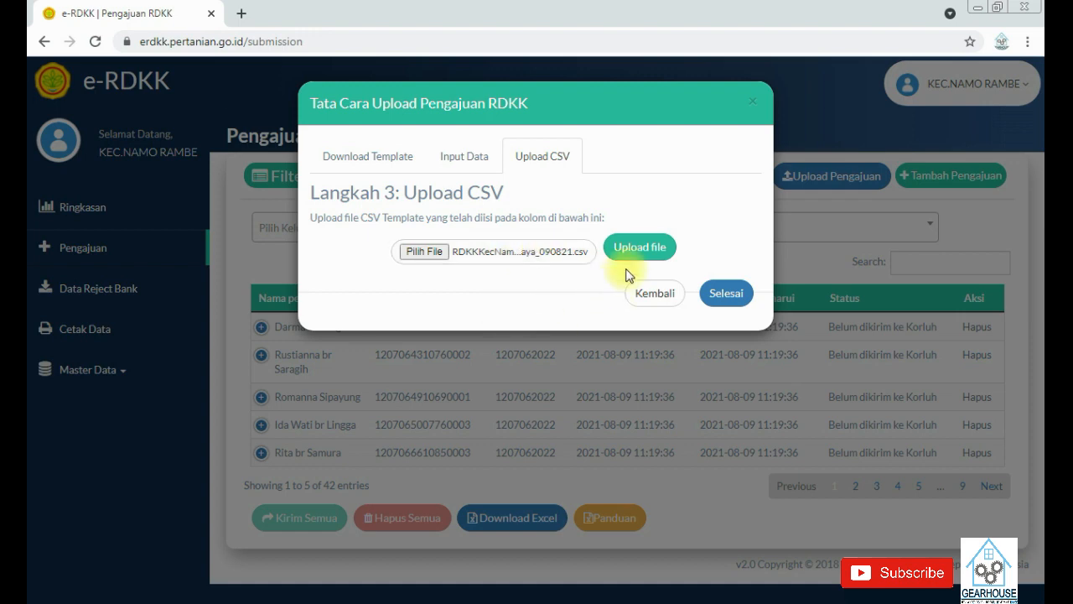
Upload the chosen CSV file, acknowledge the notice and finish the upload procedure
{"action": "left_click", "coordinate": [641, 249]}
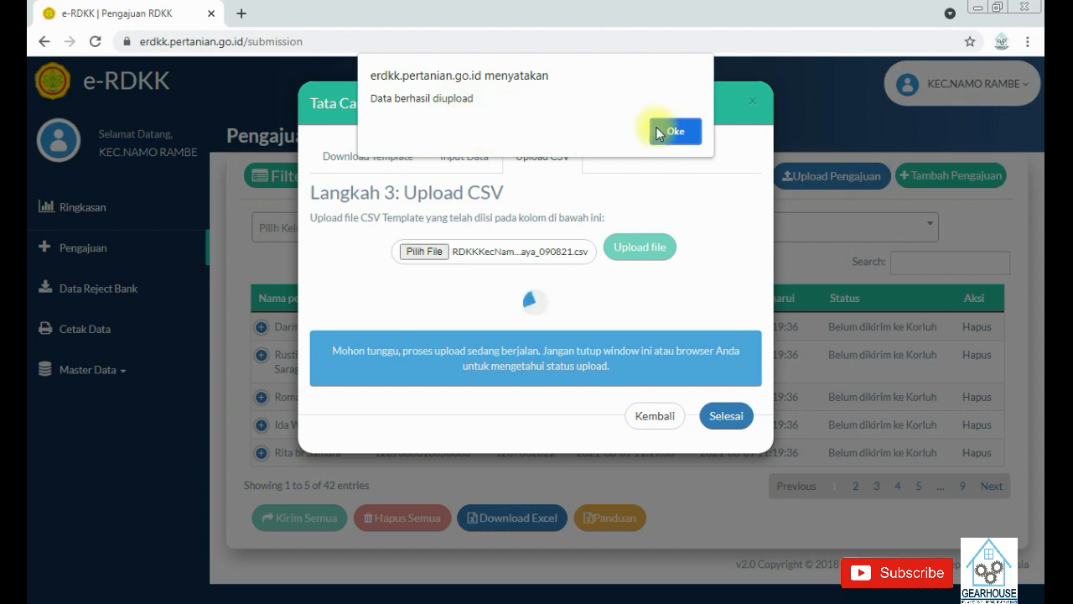
{"action": "left_click", "coordinate": [676, 135]}
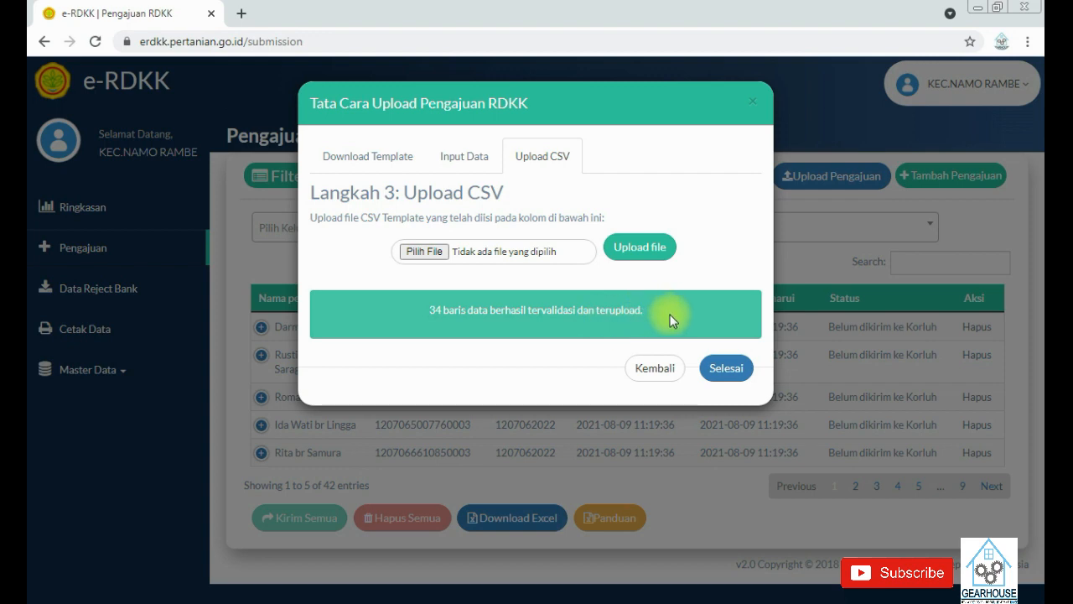
{"action": "left_click", "coordinate": [728, 367]}
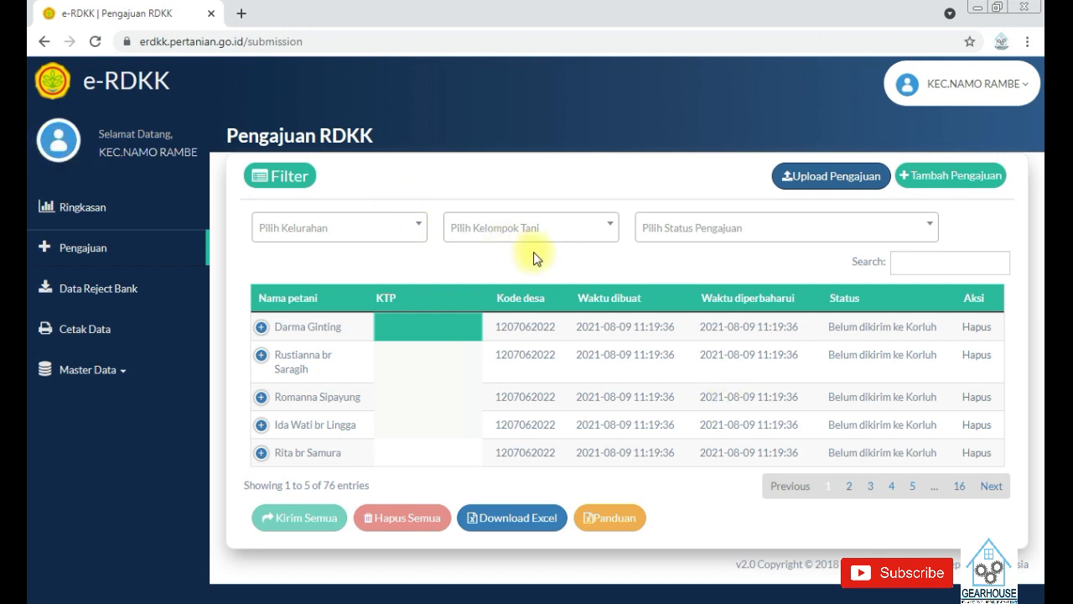
Filter the Pengajuan RDKK list by the farmer group BERJAYA, searching for it with "ber"
{"action": "left_click", "coordinate": [583, 228]}
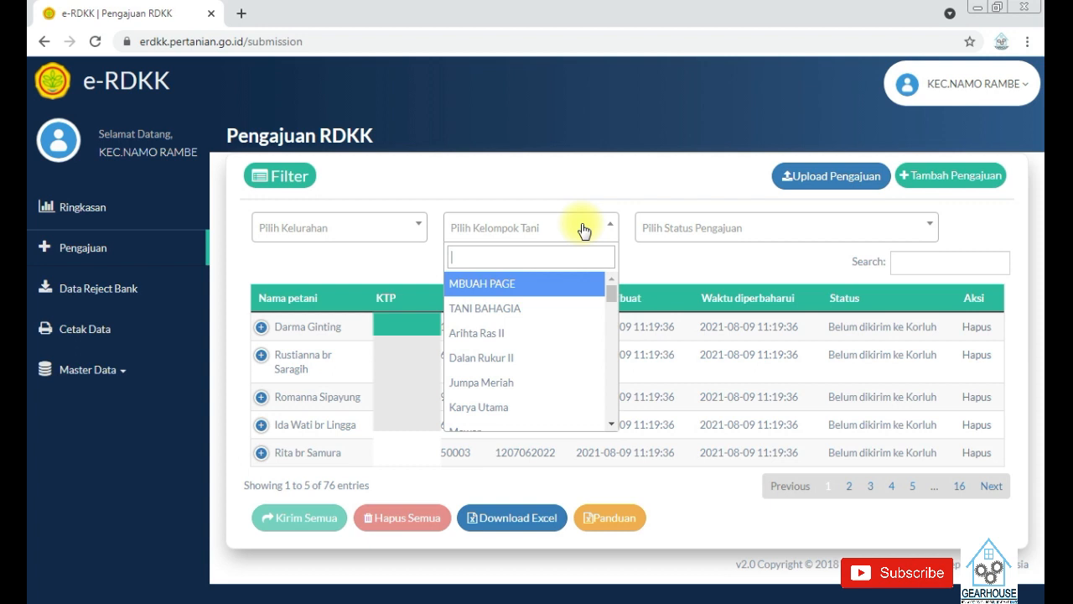
{"action": "type", "text": "ber"}
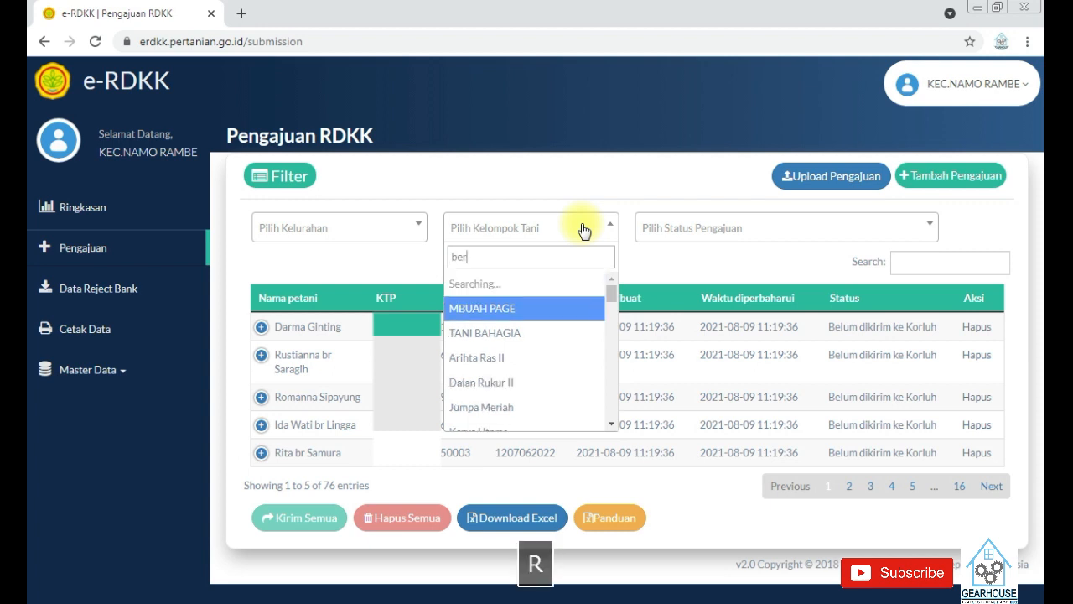
{"action": "left_click", "coordinate": [531, 309]}
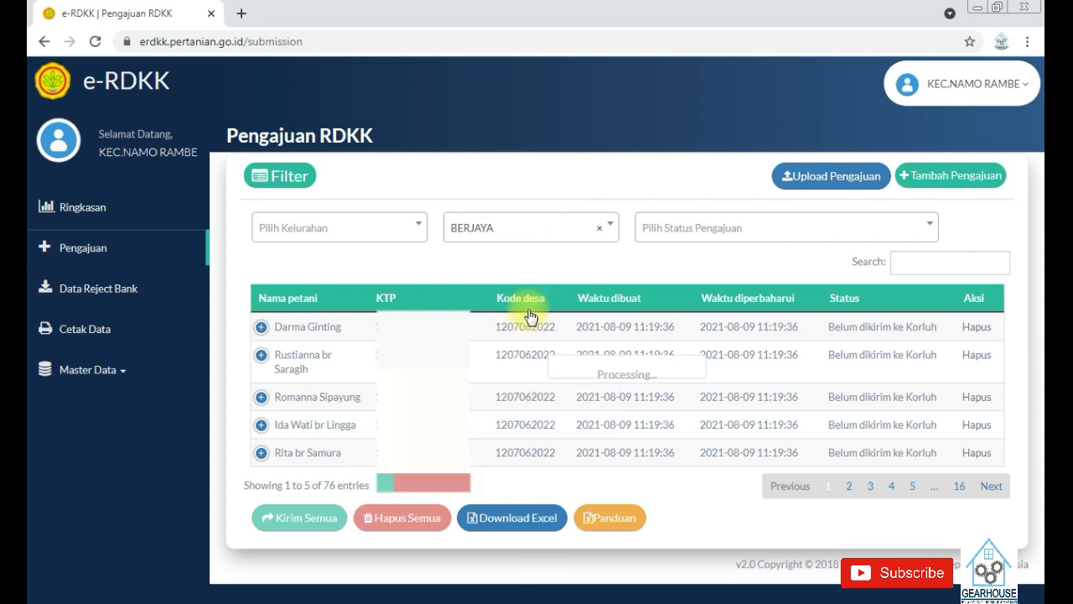